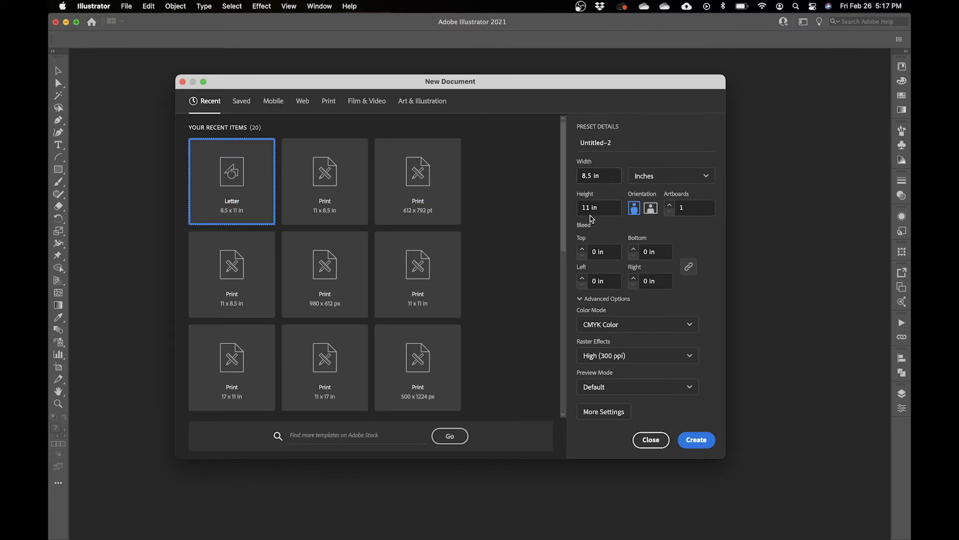
# Step: Create a new Letter document, 8.5 by 11 in portrait, in CMYK color with 300 ppi raster effects
pyautogui.click(684, 181)
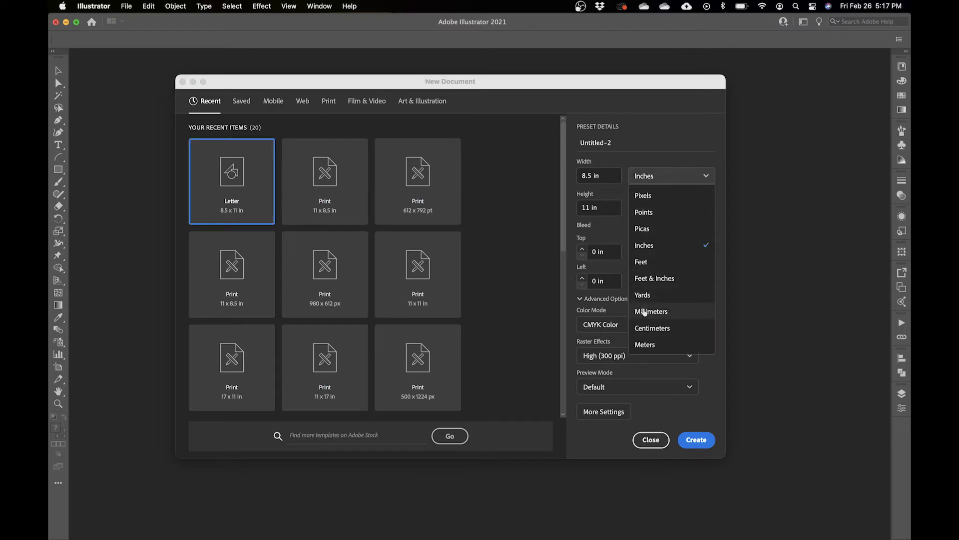
pyautogui.click(670, 178)
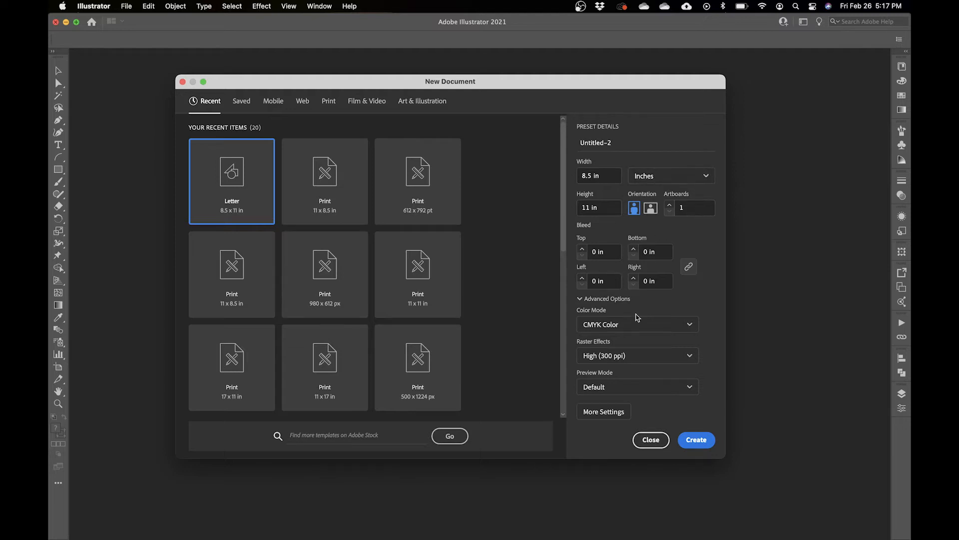
pyautogui.click(593, 300)
pyautogui.click(592, 300)
pyautogui.click(608, 331)
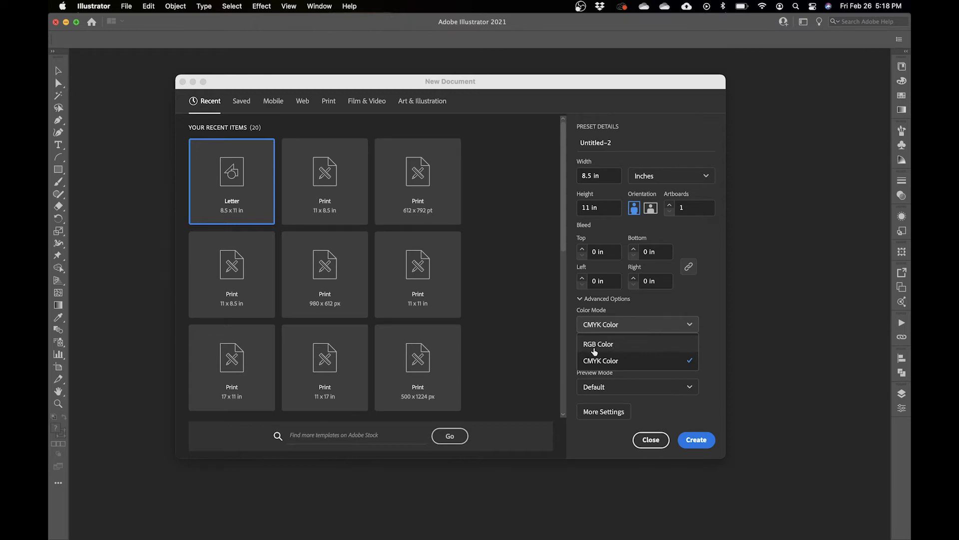
pyautogui.click(625, 327)
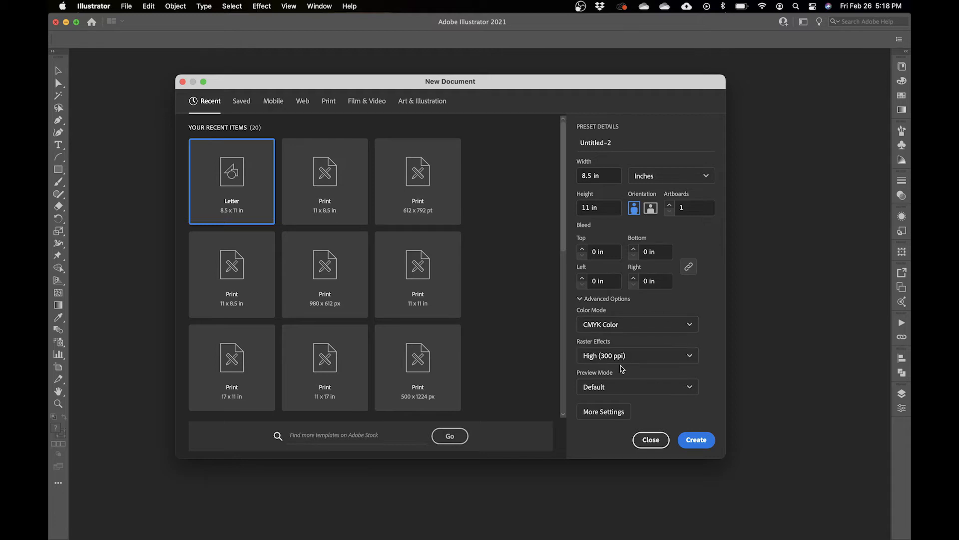
pyautogui.click(698, 440)
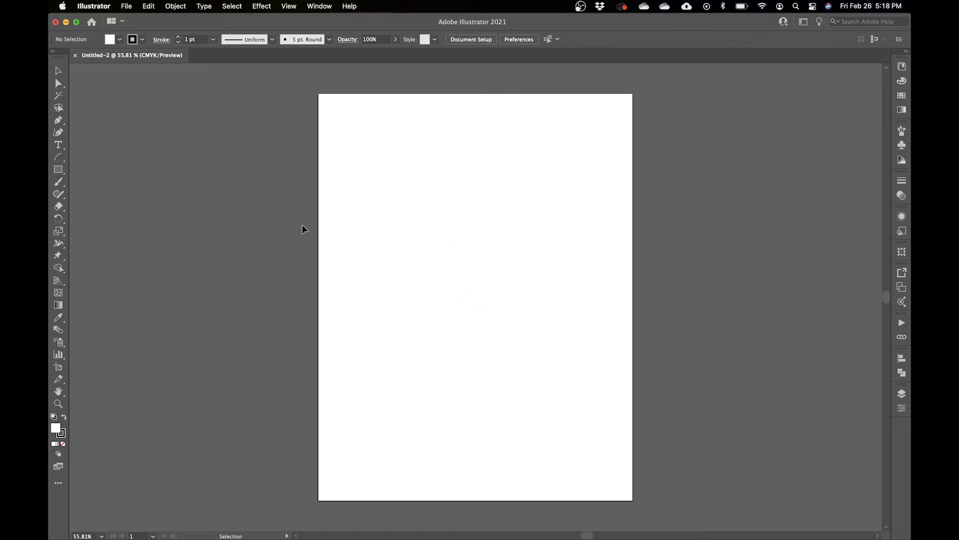
pyautogui.click(59, 173)
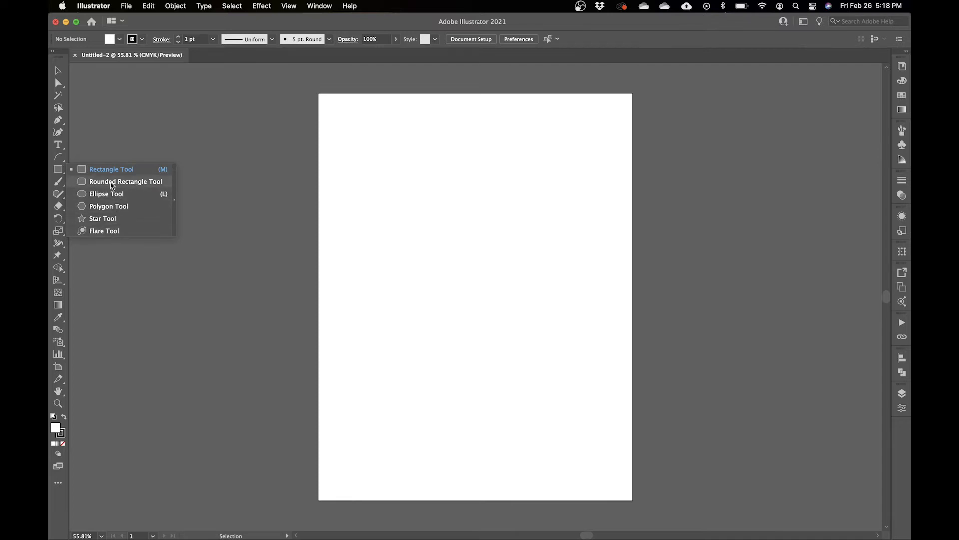
pyautogui.click(59, 172)
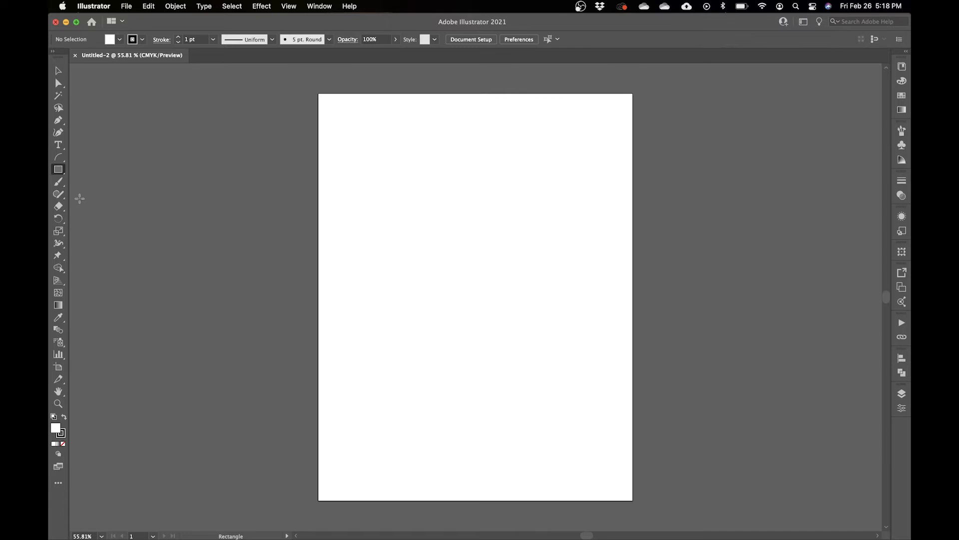
pyautogui.click(59, 157)
pyautogui.click(58, 145)
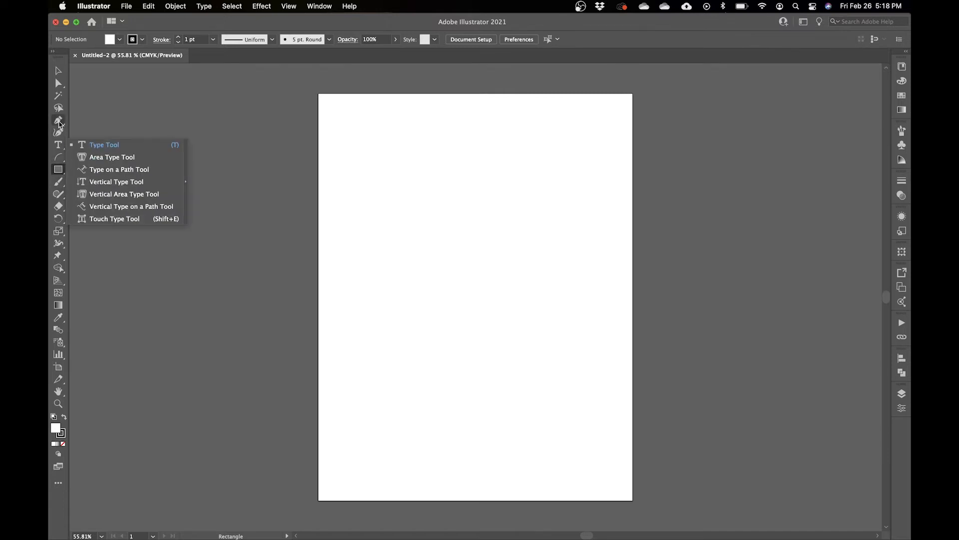
pyautogui.click(58, 120)
pyautogui.click(61, 199)
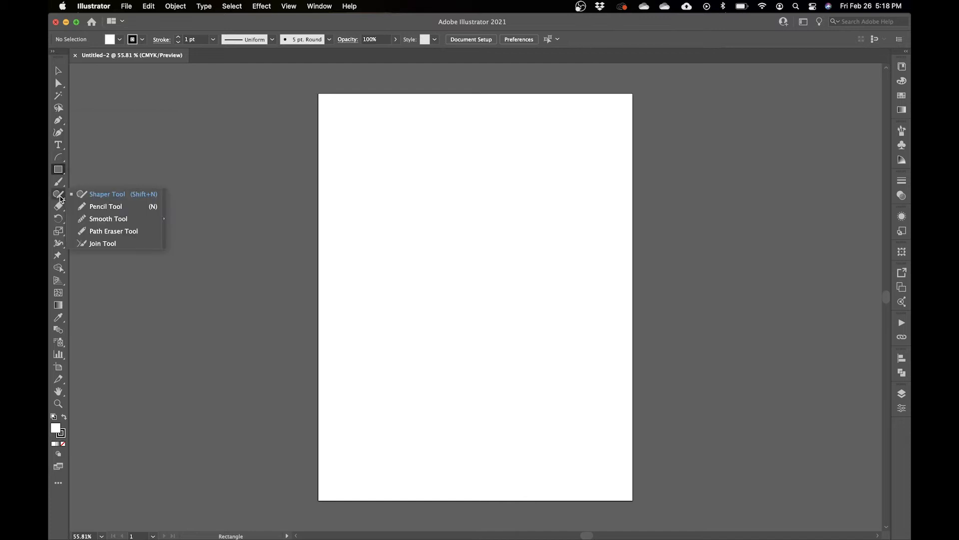
pyautogui.click(59, 182)
# Step: Draw a circle about 4.75 in across in the lower part of the artboard with the Ellipse tool
pyautogui.click(60, 171)
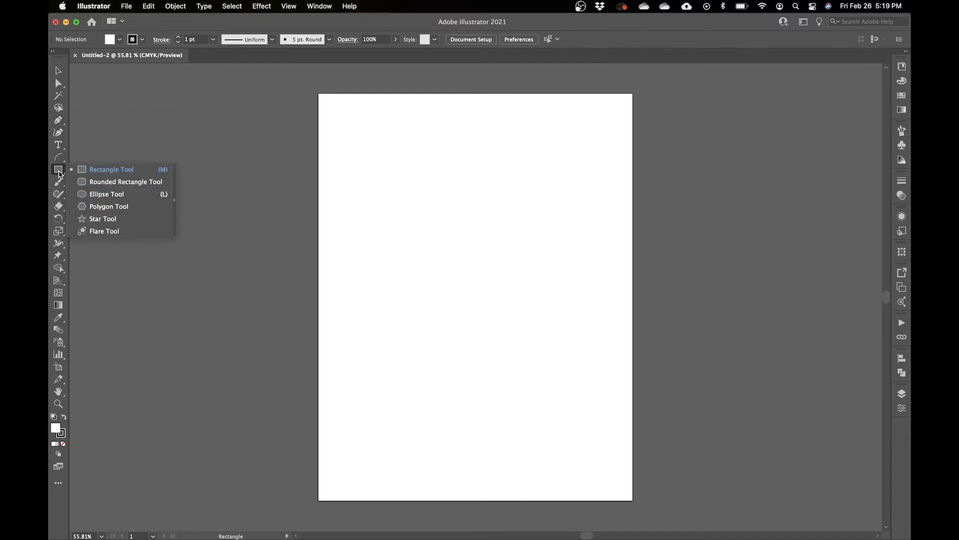
pyautogui.click(106, 194)
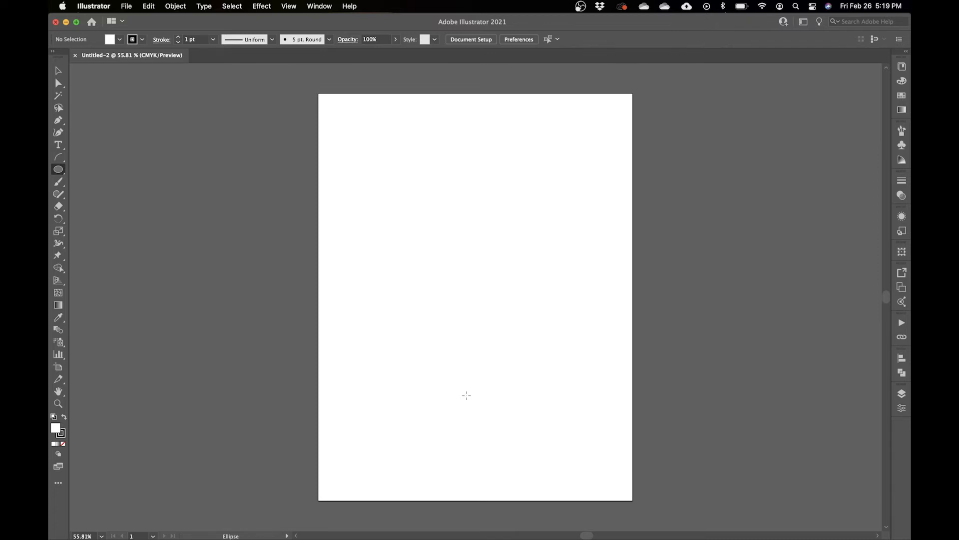
pyautogui.moveTo(459, 395)
pyautogui.mouseDown()
pyautogui.moveTo(535, 299)
pyautogui.moveTo(615, 233)
pyautogui.mouseUp()
pyautogui.press('super+z')
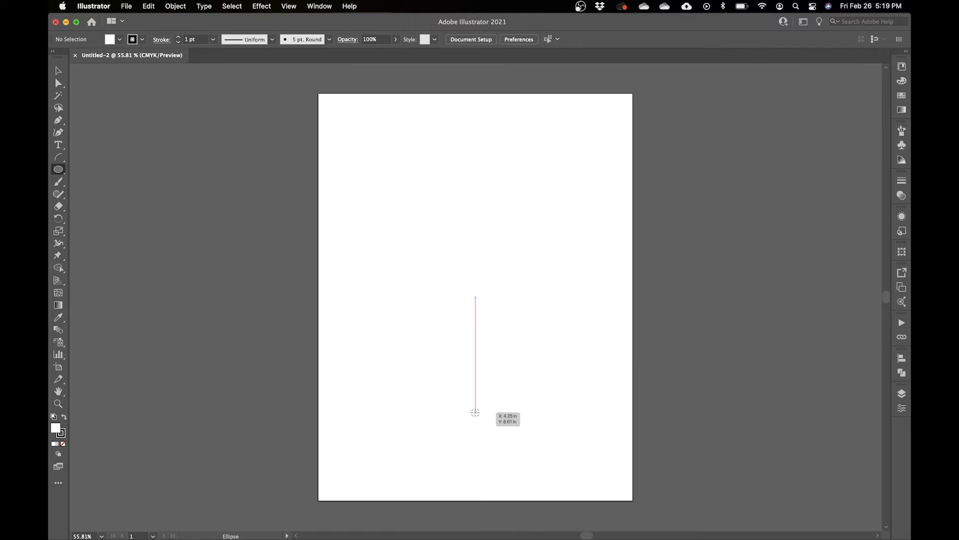
pyautogui.moveTo(469, 402); pyautogui.dragTo(551, 316)
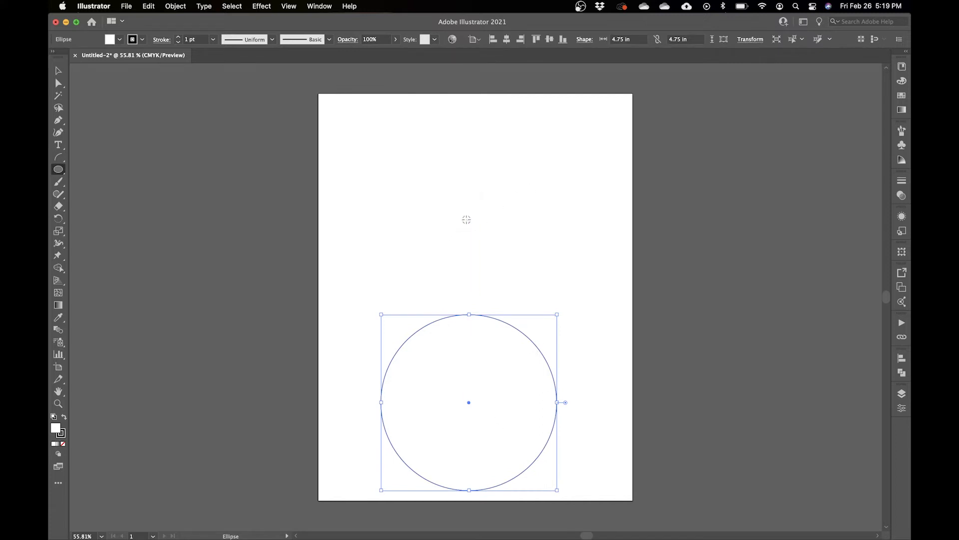
pyautogui.moveTo(455, 234)
pyautogui.mouseDown()
pyautogui.moveTo(557, 186)
pyautogui.moveTo(505, 142)
pyautogui.moveTo(472, 226)
pyautogui.moveTo(527, 217)
pyautogui.moveTo(535, 196)
pyautogui.mouseUp()
pyautogui.press('super+z')
pyautogui.moveTo(425, 280); pyautogui.dragTo(566, 131)
pyautogui.press('super+z')
# Step: Examine the available workspaces and the fill color swatches for the circle
pyautogui.press('v')
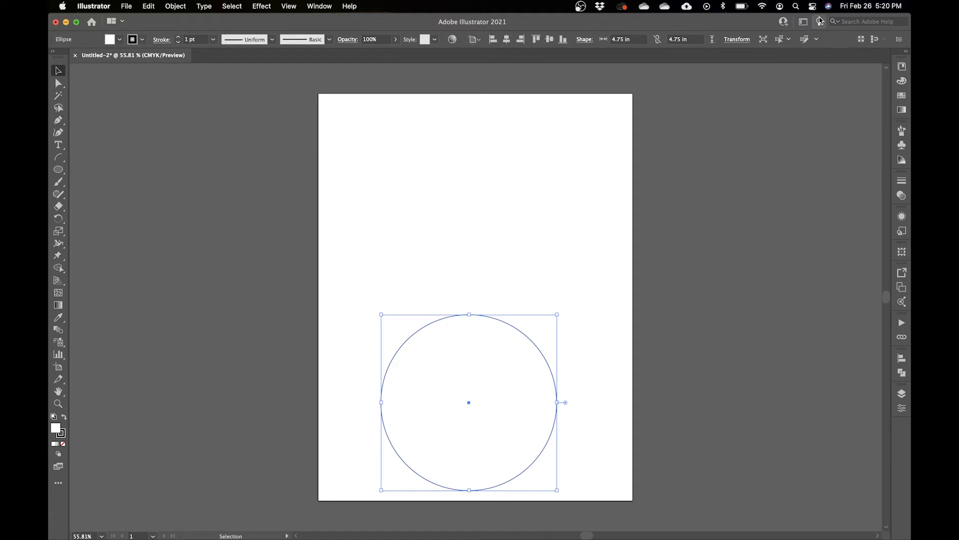
pyautogui.click(803, 22)
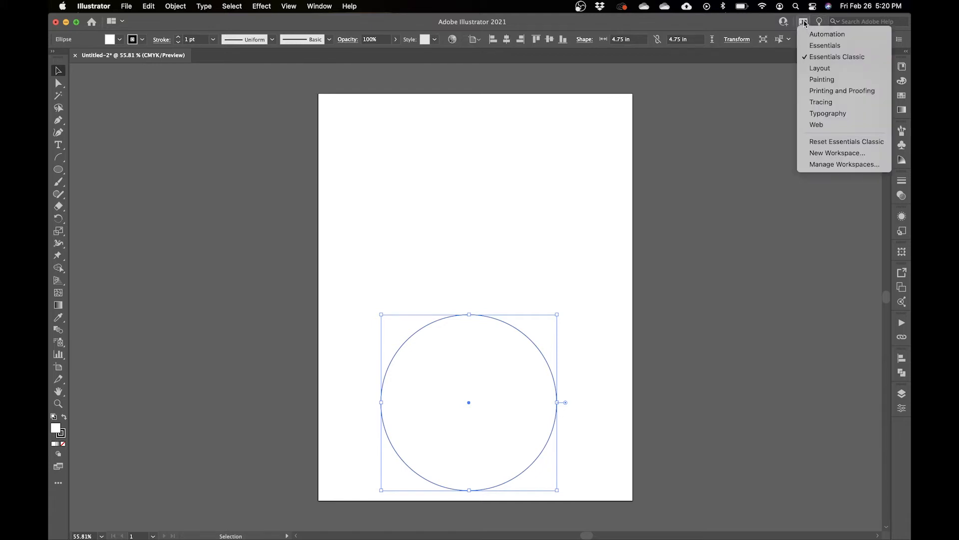
pyautogui.click(325, 8)
pyautogui.click(323, 7)
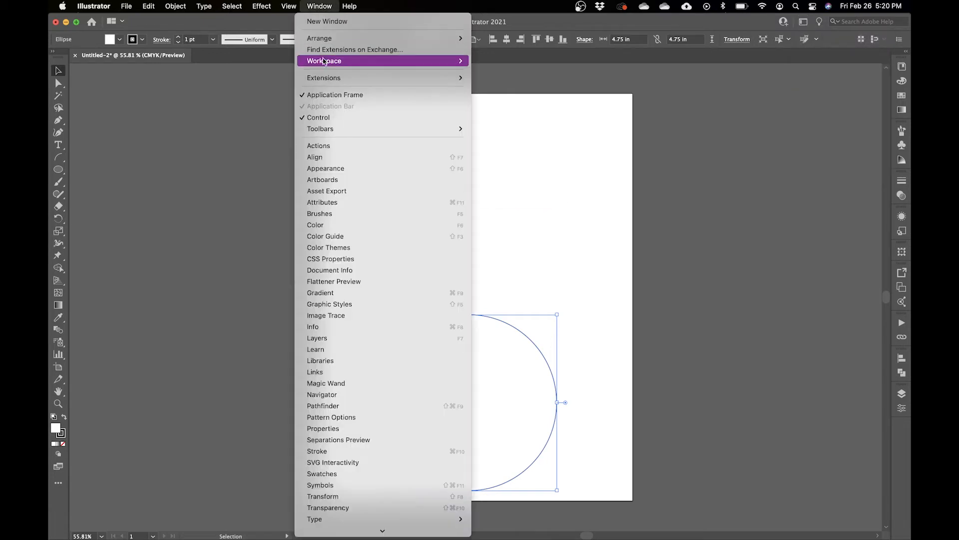
pyautogui.moveTo(388, 64)
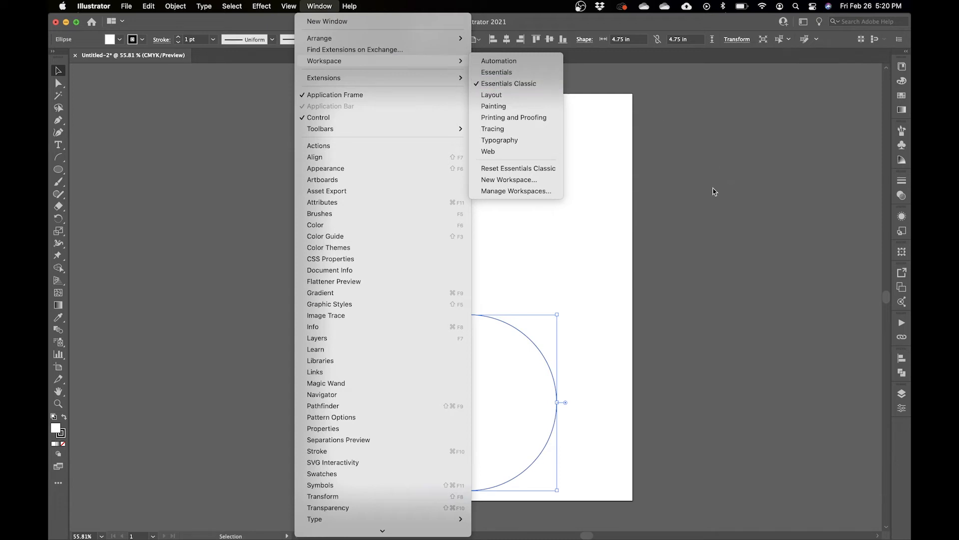
pyautogui.click(705, 206)
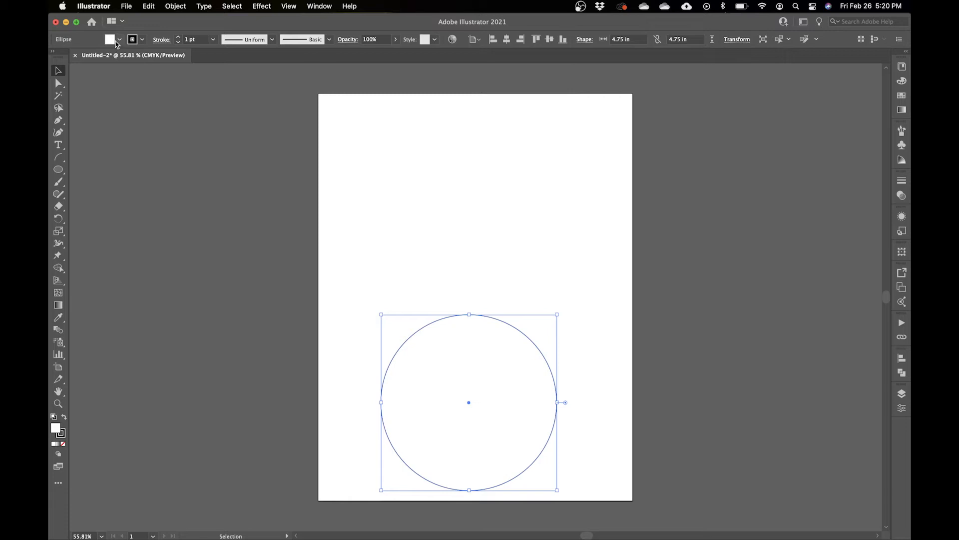
pyautogui.click(111, 41)
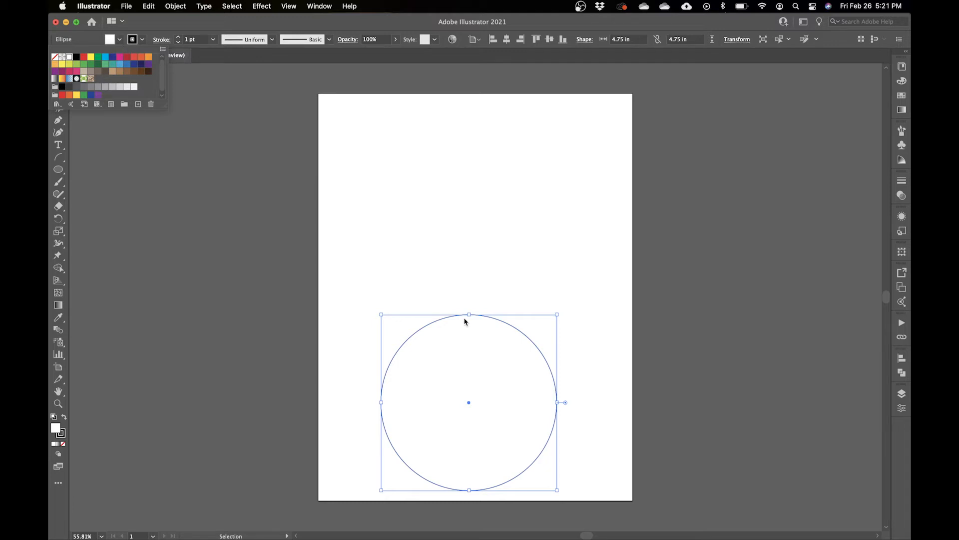
pyautogui.click(441, 383)
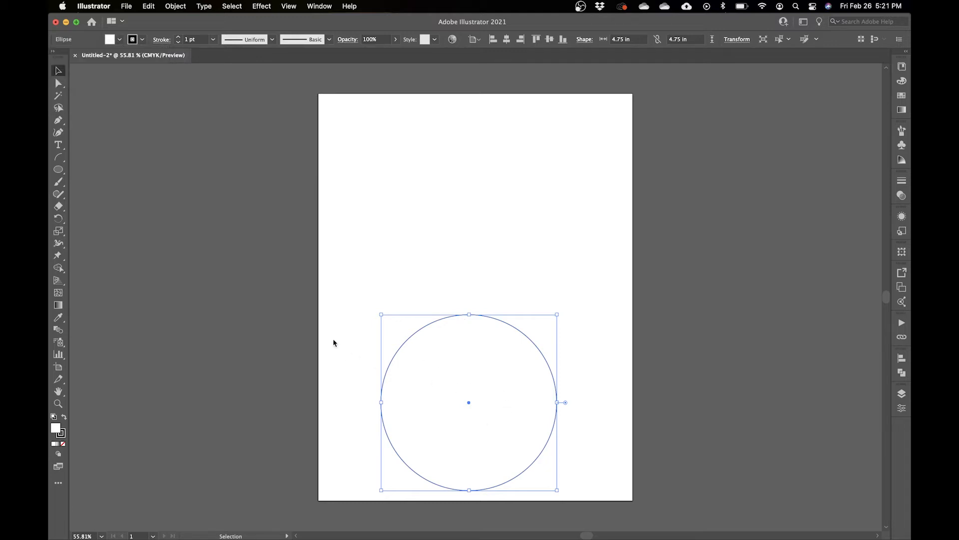
# Step: Move the circle off the artboard onto the gray canvas and inspect its fill and stroke swatches
pyautogui.moveTo(469, 361); pyautogui.dragTo(207, 248)
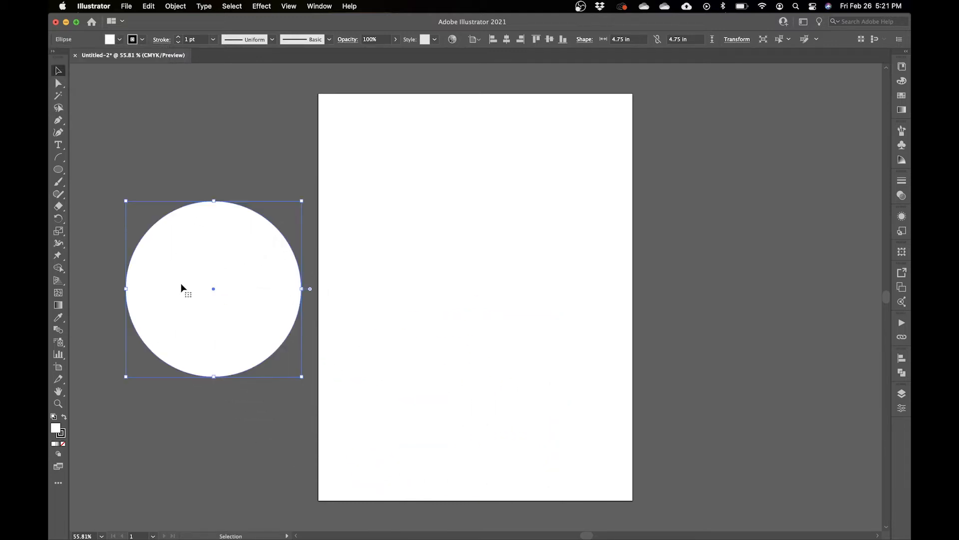
pyautogui.click(119, 40)
pyautogui.click(220, 150)
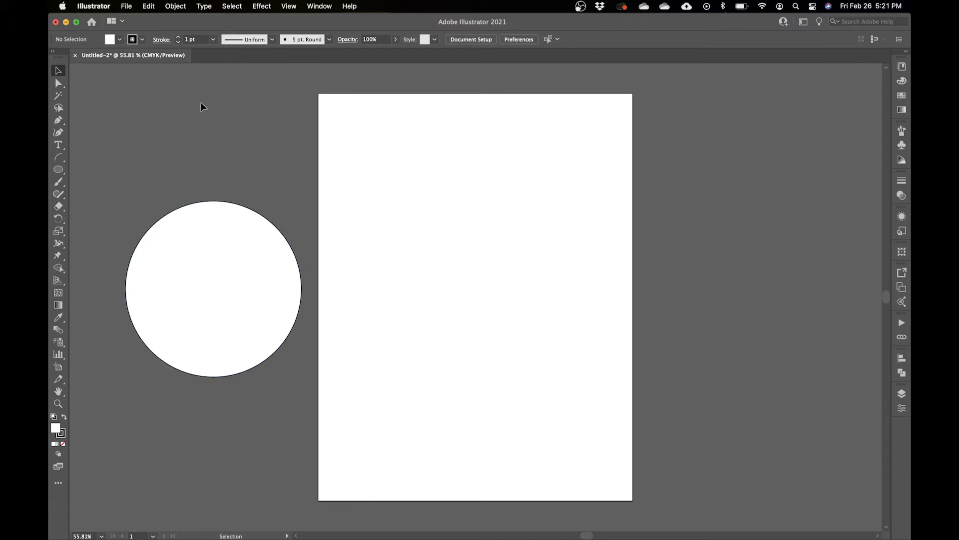
pyautogui.click(204, 242)
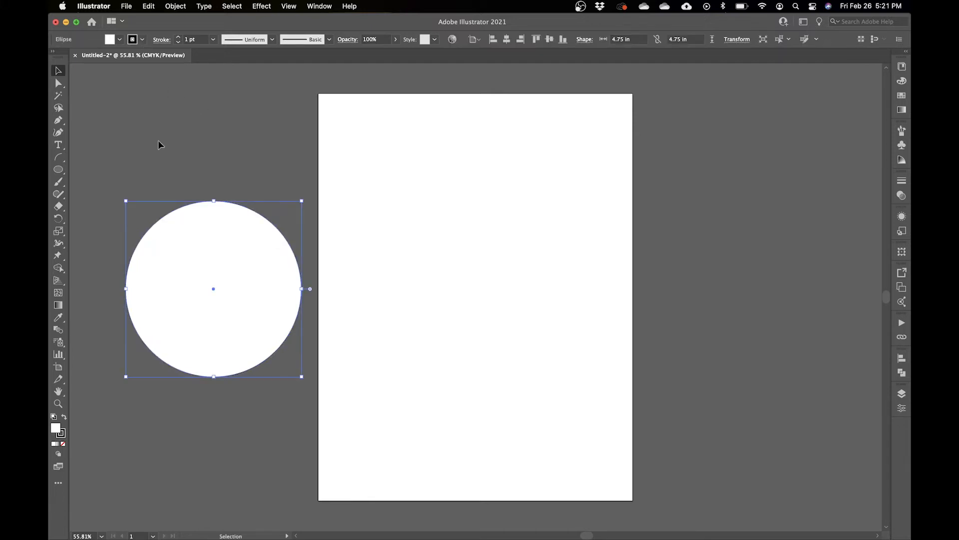
pyautogui.click(142, 40)
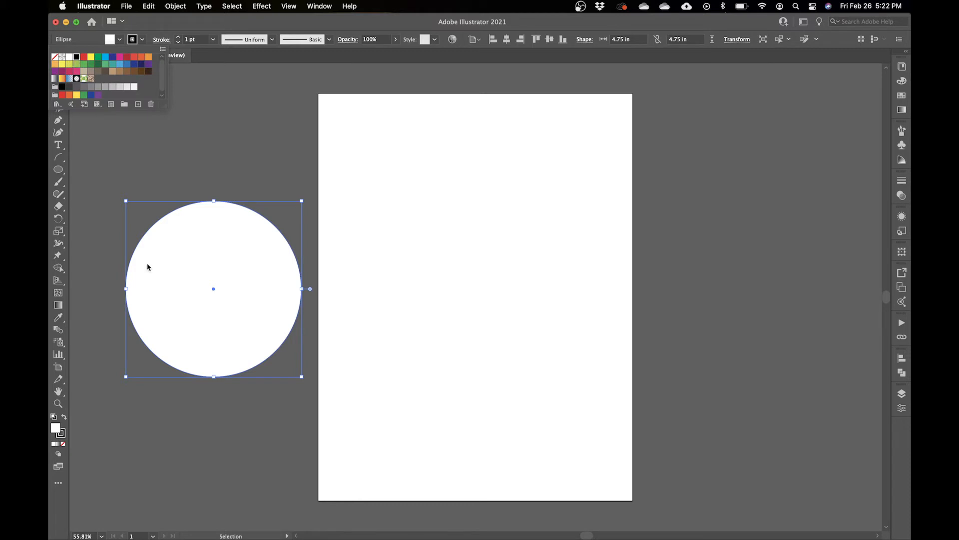
pyautogui.click(143, 40)
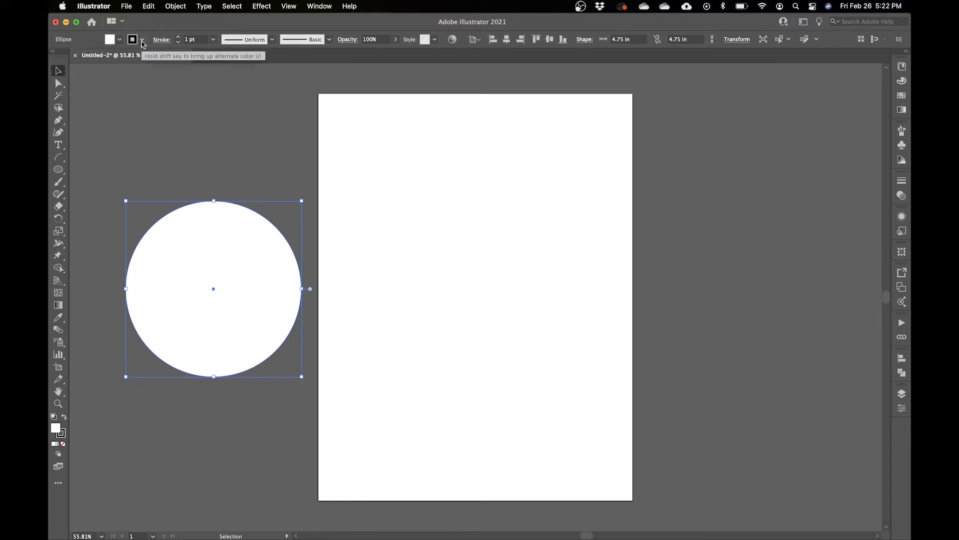
# Step: Move the circle back onto the artboard, centered horizontally just above its lower edge
pyautogui.moveTo(243, 288); pyautogui.dragTo(505, 413)
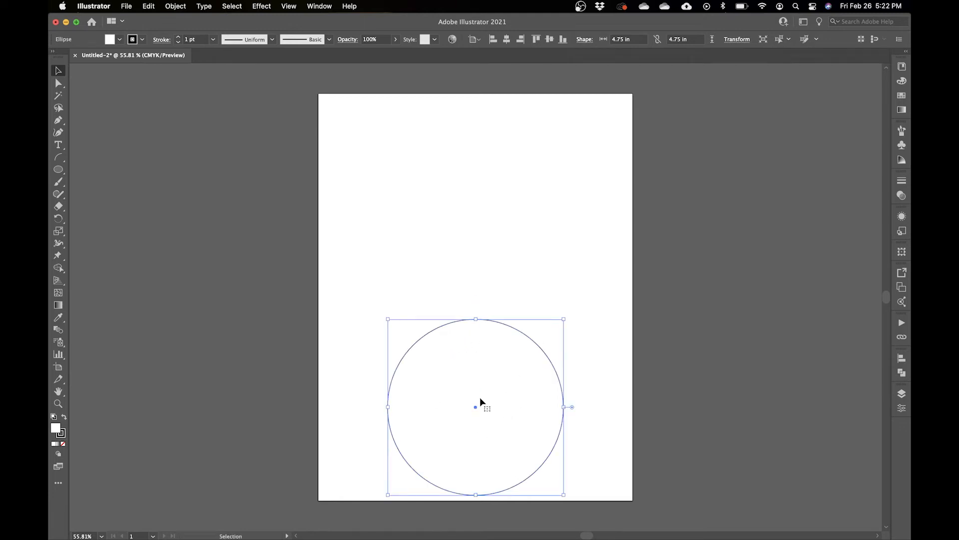
pyautogui.click(629, 294)
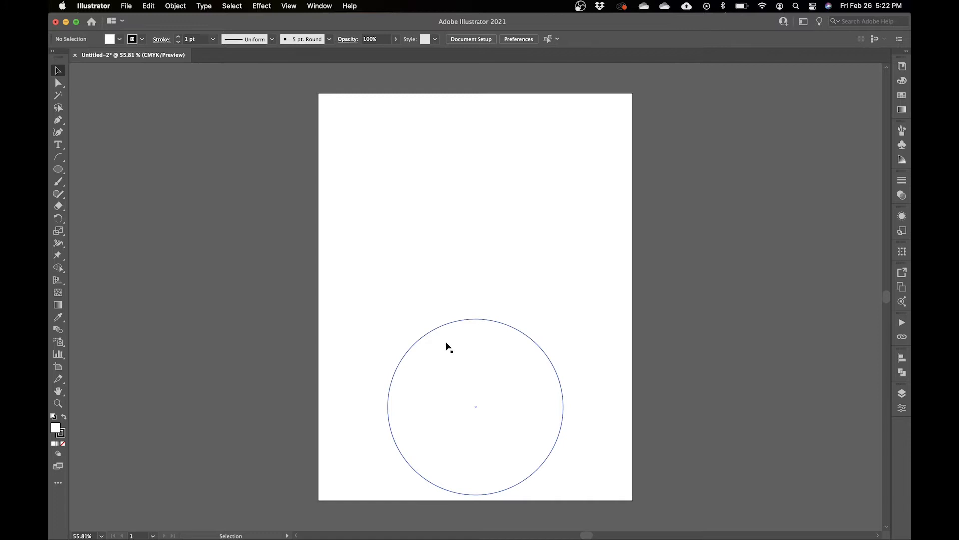
pyautogui.click(58, 170)
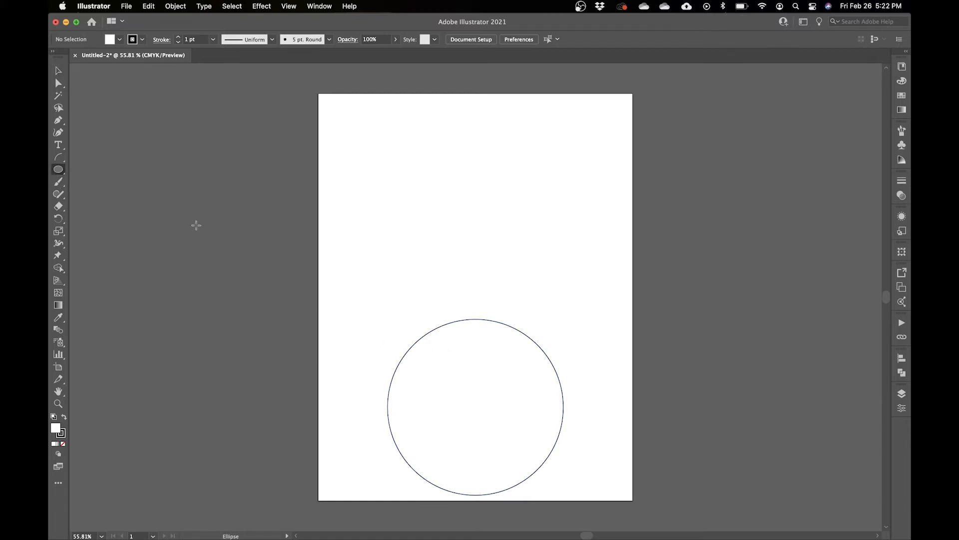
# Step: Duplicate the circle and place the copy above the original, vertically aligned with it and overlapping its upper part
pyautogui.click(58, 71)
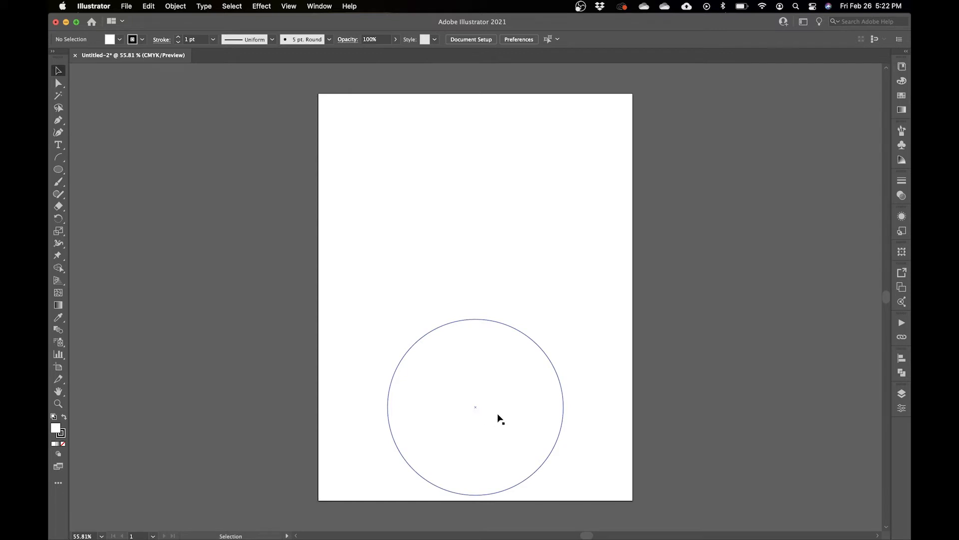
pyautogui.moveTo(499, 412); pyautogui.dragTo(689, 413)
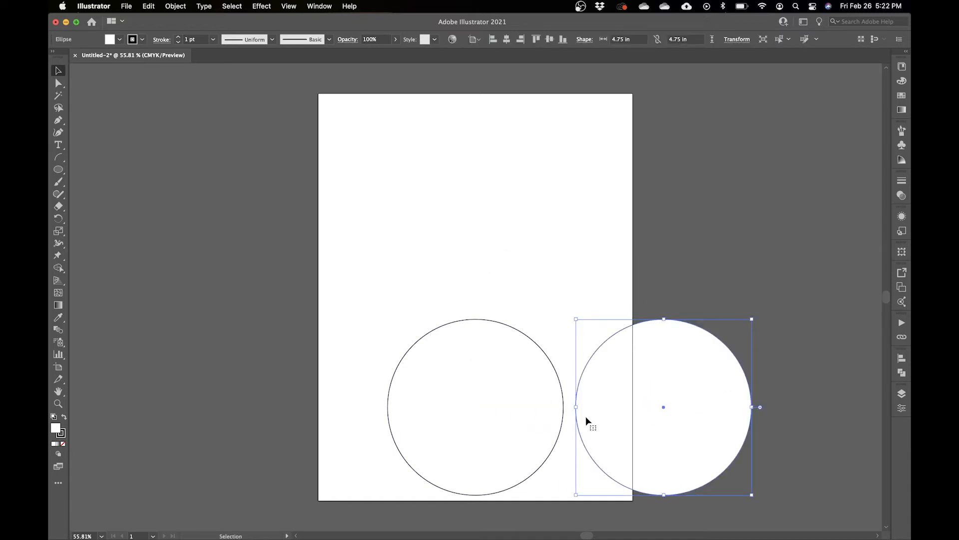
pyautogui.moveTo(652, 450); pyautogui.dragTo(459, 319)
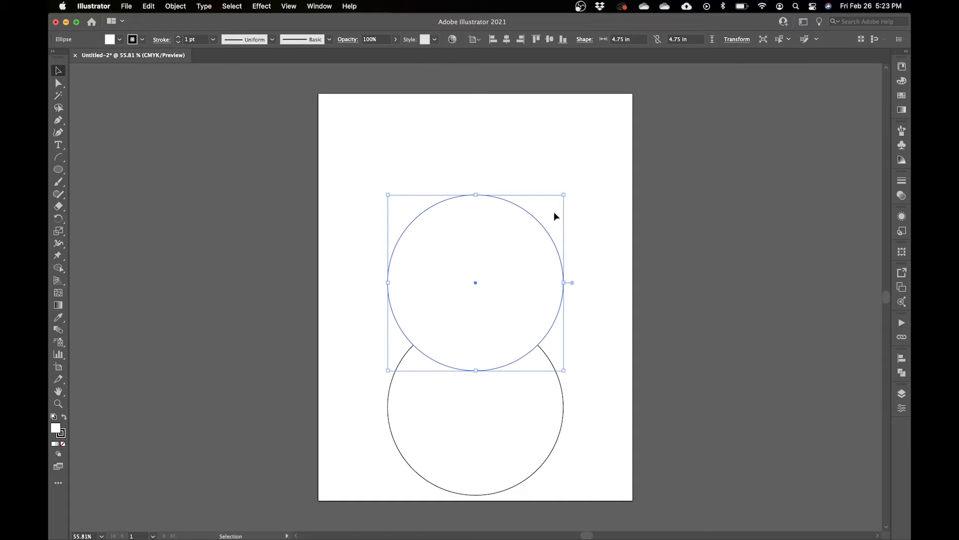
# Step: Scale the upper circle down proportionally from its center to about 3.69 in across and deselect it
pyautogui.moveTo(564, 194); pyautogui.dragTo(561, 196)
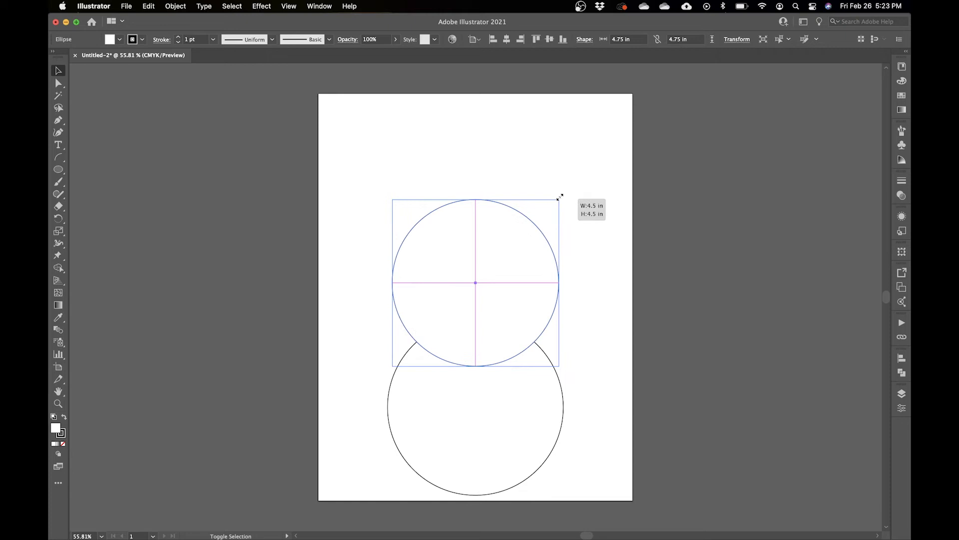
pyautogui.moveTo(560, 197); pyautogui.dragTo(541, 216)
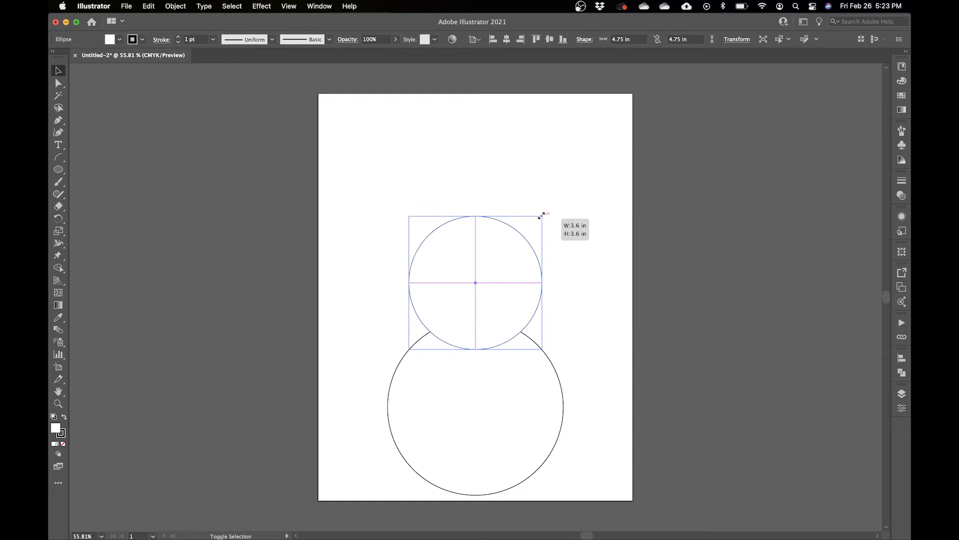
pyautogui.moveTo(541, 215); pyautogui.dragTo(544, 214)
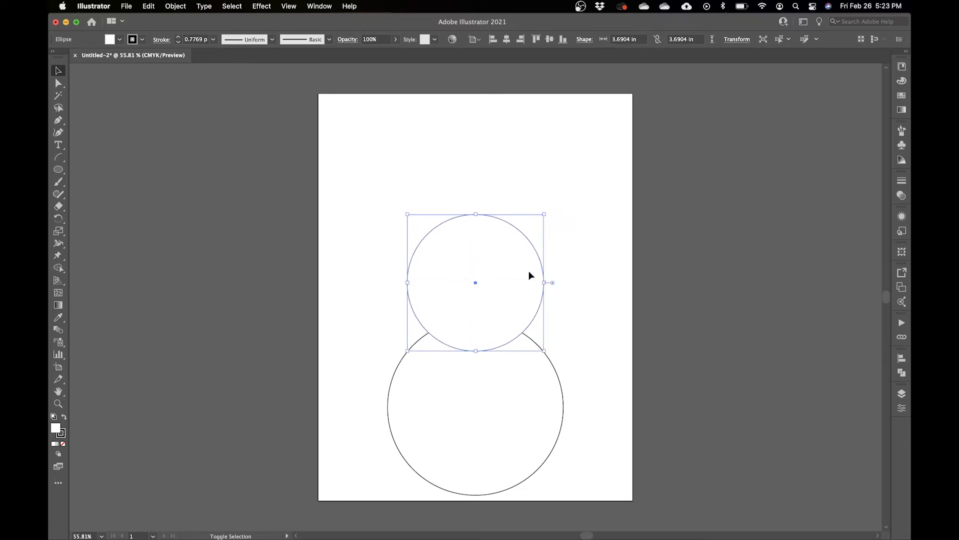
pyautogui.click(592, 305)
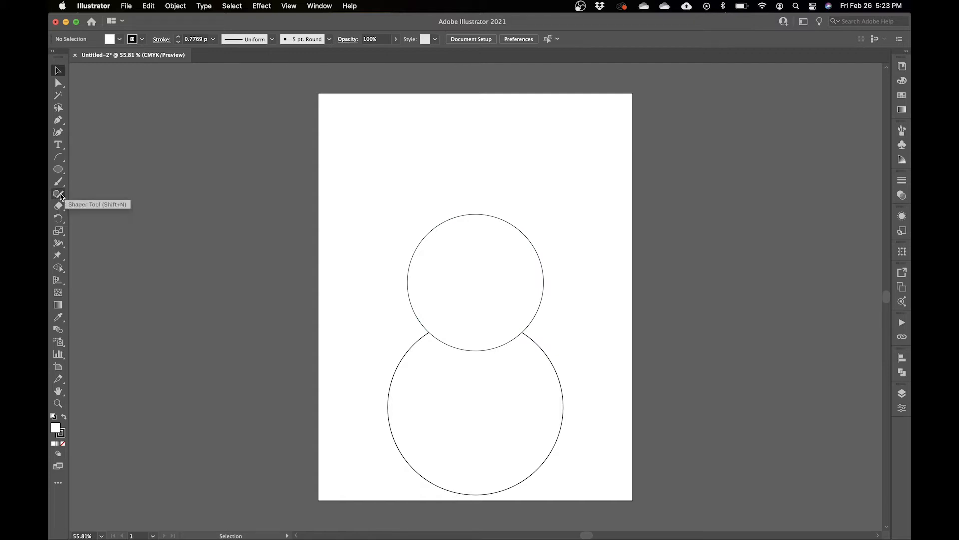
# Step: Draw a circle about 3.125 in across above the middle circle with the Shaper tool, overlapping its upper edge
pyautogui.click(59, 195)
pyautogui.moveTo(501, 140)
pyautogui.mouseDown()
pyautogui.moveTo(465, 124)
pyautogui.moveTo(432, 192)
pyautogui.moveTo(495, 233)
pyautogui.moveTo(542, 164)
pyautogui.mouseUp()
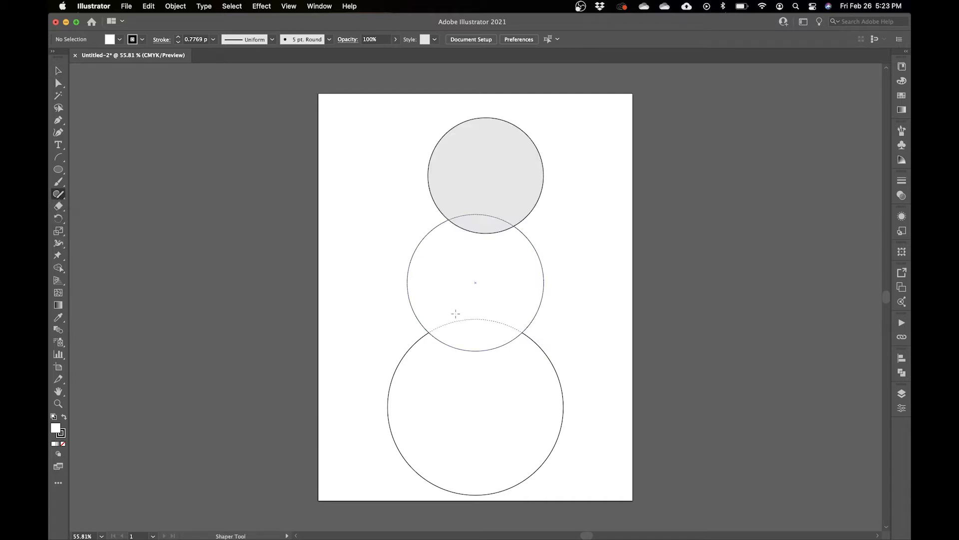
# Step: Draw a practice triangle, square and hexagon on the canvas beside the artboard with the Shaper tool, and delete all three
pyautogui.moveTo(205, 145)
pyautogui.mouseDown()
pyautogui.moveTo(226, 229)
pyautogui.moveTo(209, 149)
pyautogui.mouseUp()
pyautogui.moveTo(172, 267)
pyautogui.mouseDown()
pyautogui.moveTo(165, 332)
pyautogui.moveTo(242, 350)
pyautogui.moveTo(246, 265)
pyautogui.moveTo(173, 263)
pyautogui.mouseUp()
pyautogui.moveTo(160, 416)
pyautogui.mouseDown()
pyautogui.moveTo(175, 387)
pyautogui.moveTo(218, 385)
pyautogui.moveTo(242, 424)
pyautogui.moveTo(221, 461)
pyautogui.moveTo(184, 470)
pyautogui.moveTo(152, 424)
pyautogui.mouseUp()
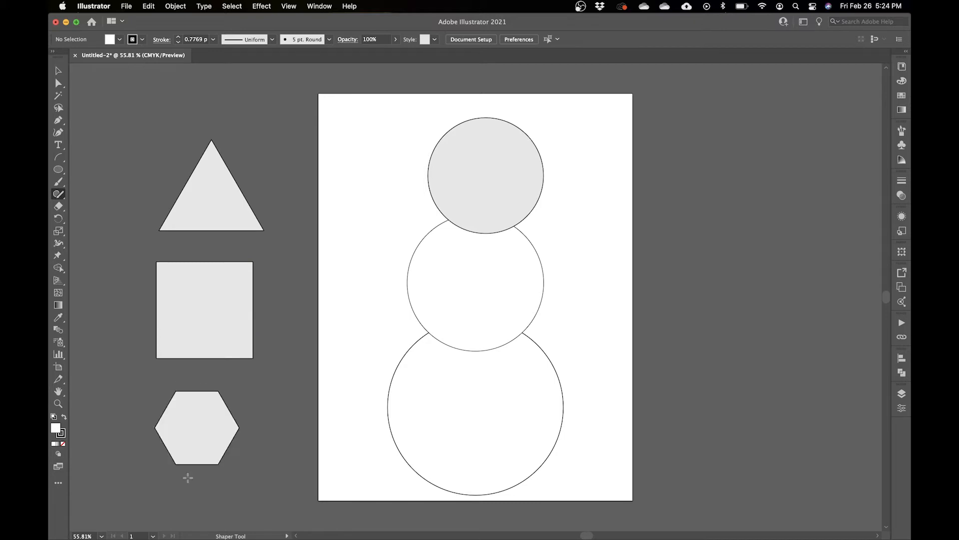
pyautogui.press('v')
pyautogui.press('super+a')
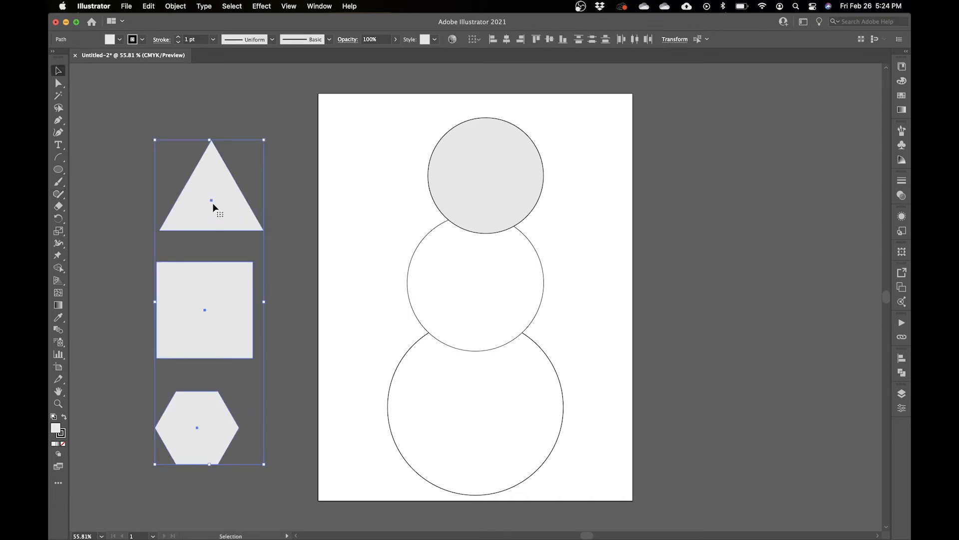
pyautogui.press('Delete')
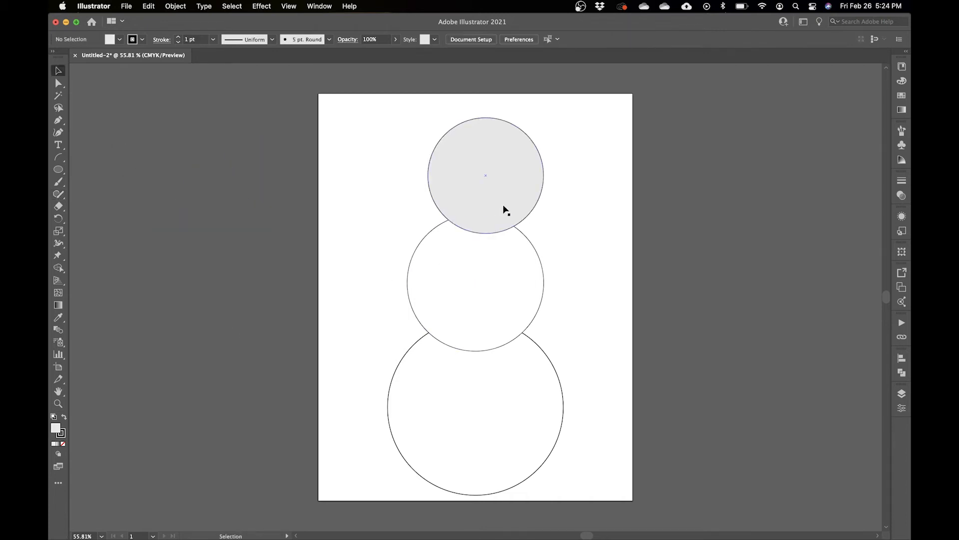
# Step: Center the top circle above the others, slightly overlapping the middle one, and scale it from its center to about 2.78 in across
pyautogui.click(479, 198)
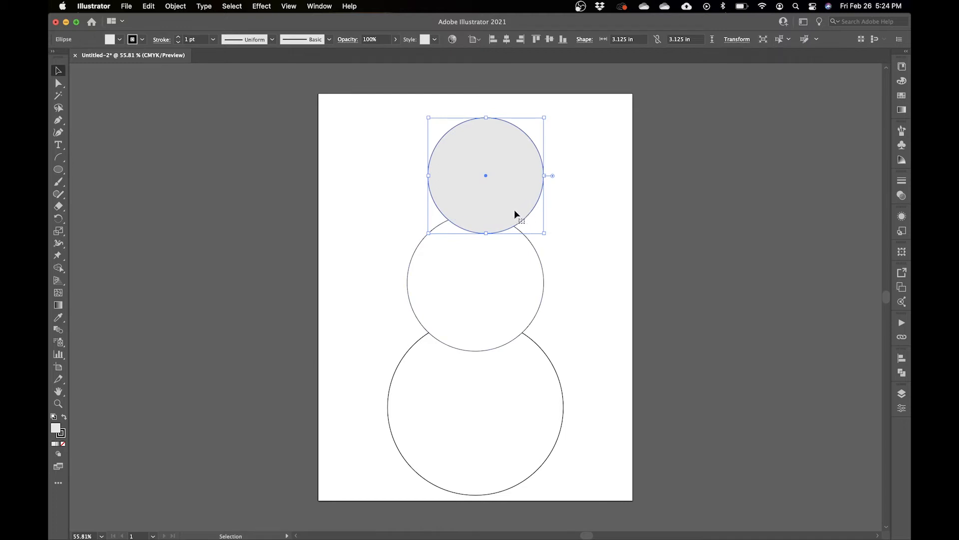
pyautogui.moveTo(525, 219); pyautogui.dragTo(497, 201)
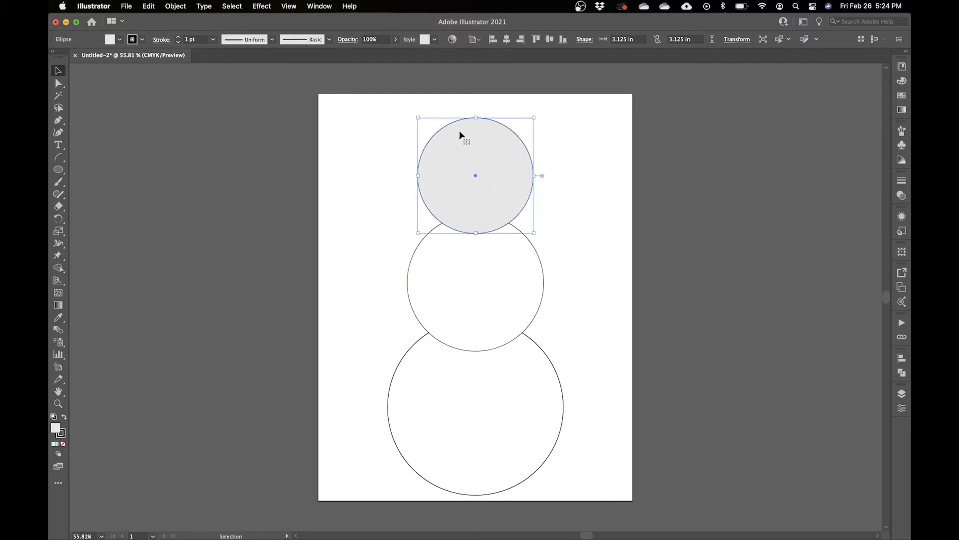
pyautogui.moveTo(534, 233); pyautogui.dragTo(527, 227)
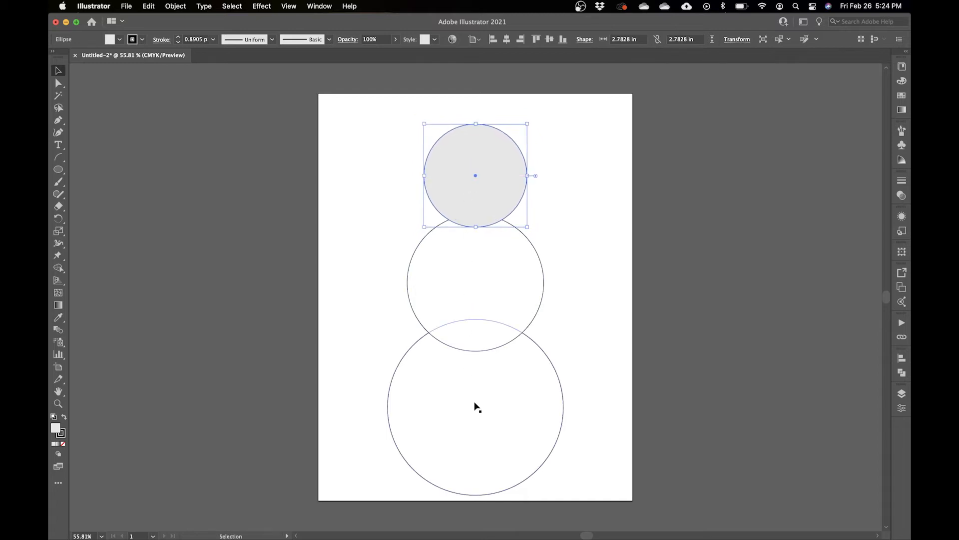
pyautogui.moveTo(495, 186); pyautogui.dragTo(494, 198)
pyautogui.click(582, 217)
# Step: Copy the middle circle's white fill and stroke onto the top circle with the Eyedropper, and deselect it
pyautogui.click(479, 179)
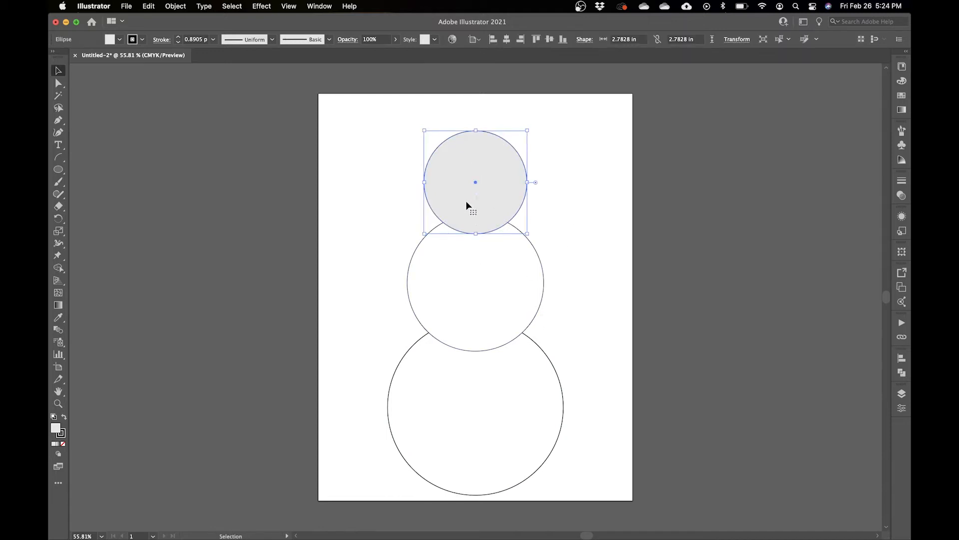
pyautogui.press('i')
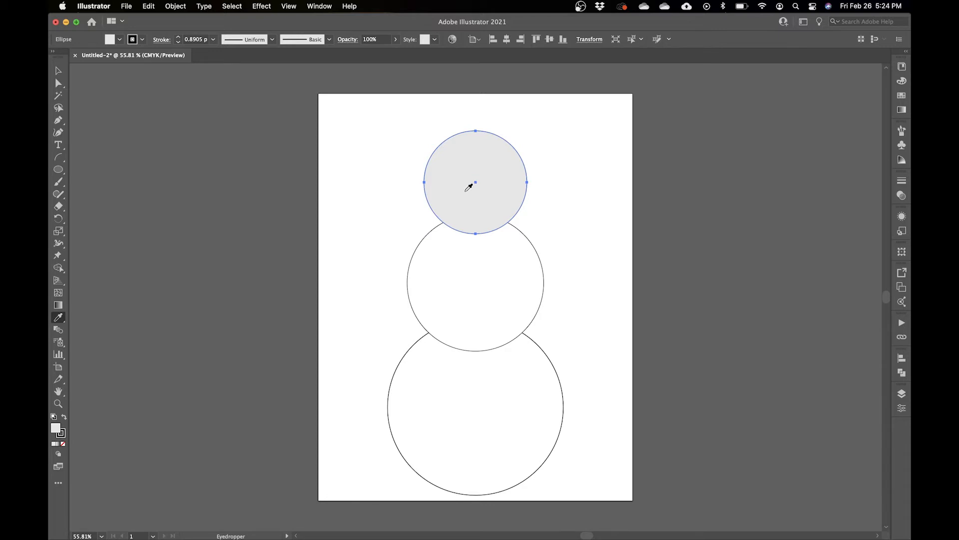
pyautogui.click(457, 283)
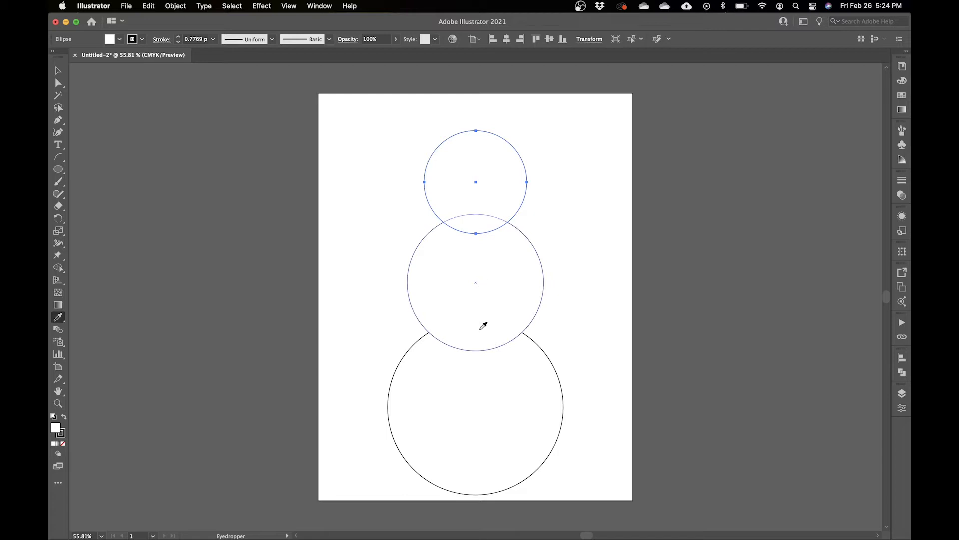
pyautogui.press('v')
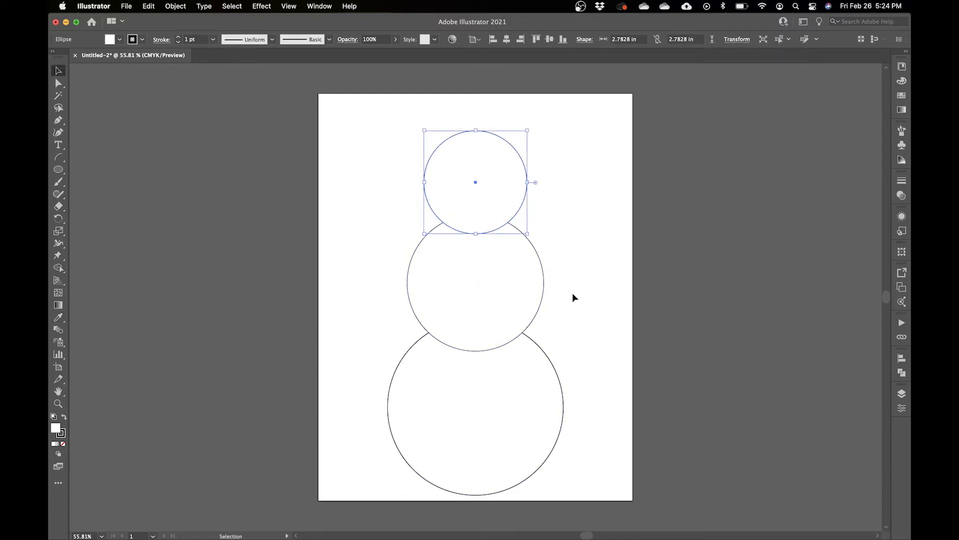
pyautogui.click(571, 295)
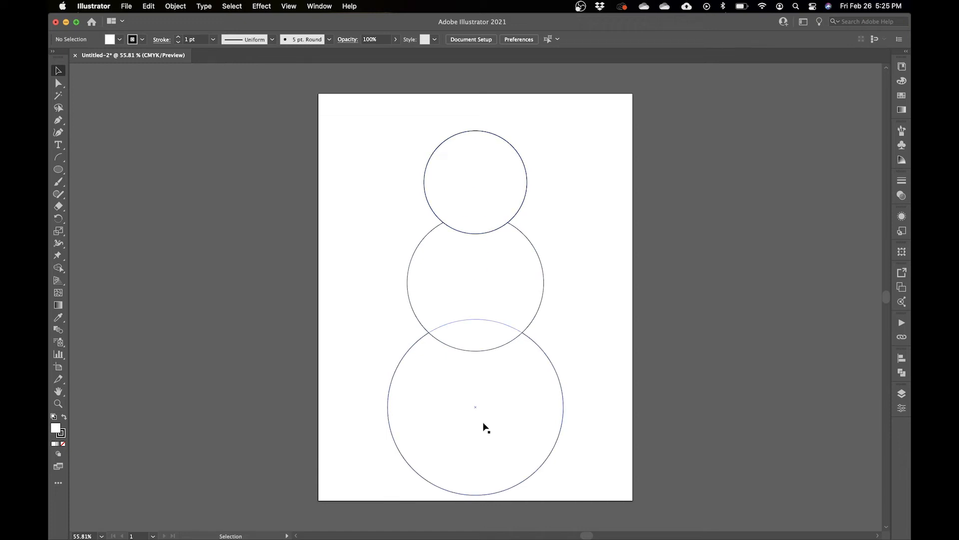
# Step: Offset the circles by moving the middle one leftward and slightly down and the top one rightward
pyautogui.moveTo(512, 310); pyautogui.dragTo(460, 316)
pyautogui.moveTo(490, 215); pyautogui.dragTo(510, 212)
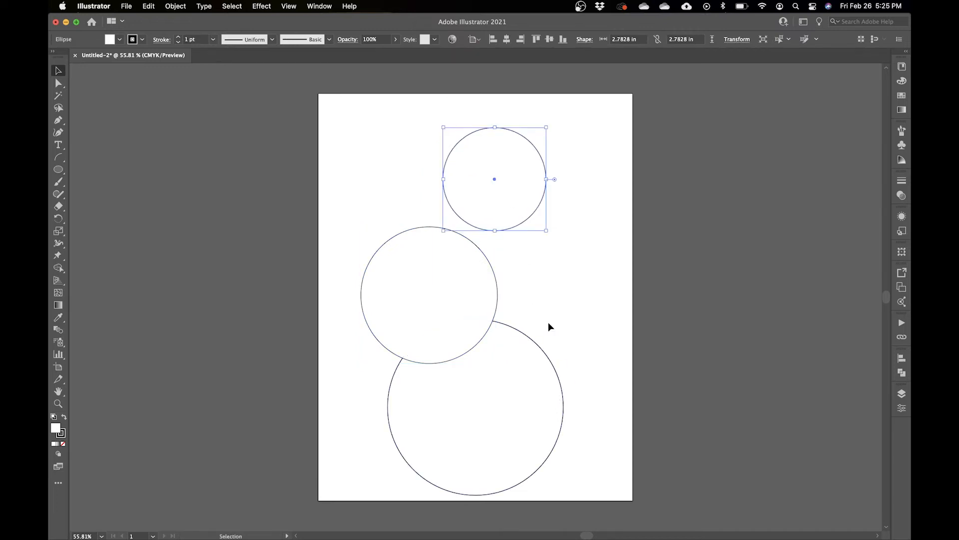
# Step: Select all three circles and display the Align controls with their full options, including Distribute Spacing and Align To
pyautogui.moveTo(599, 171); pyautogui.dragTo(440, 415)
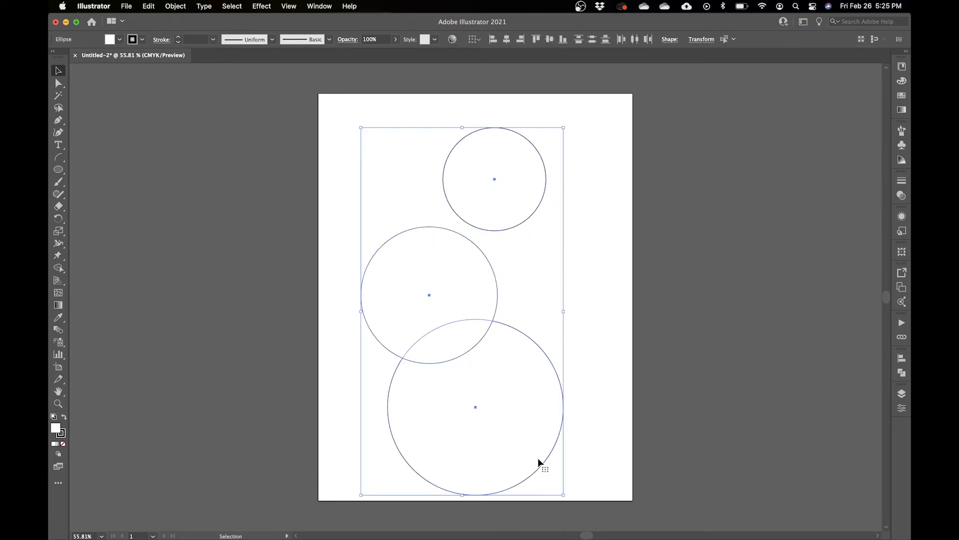
pyautogui.click(901, 360)
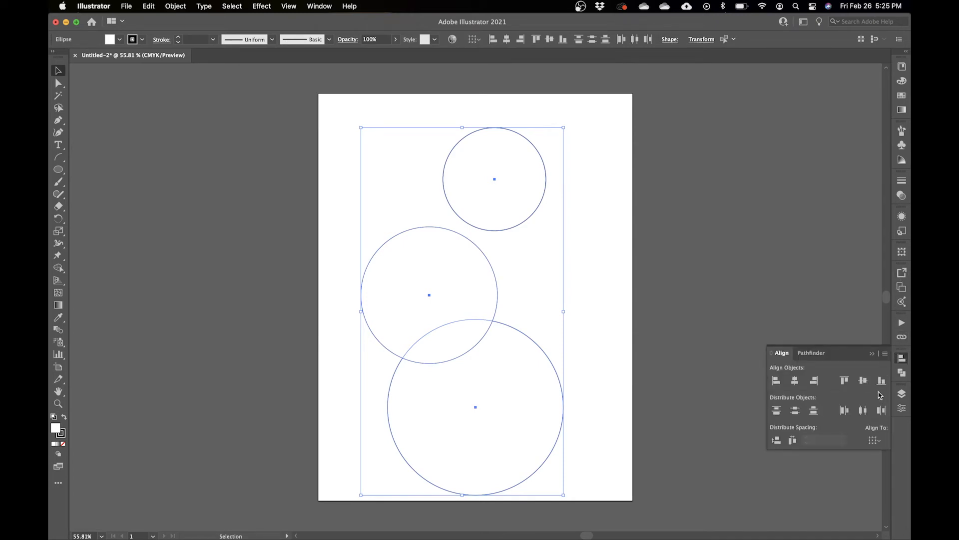
pyautogui.click(315, 7)
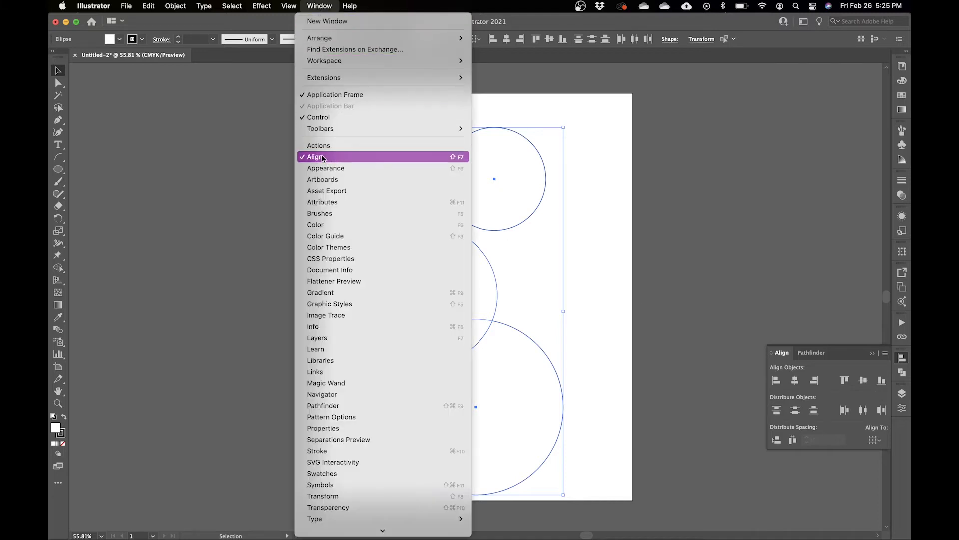
pyautogui.click(905, 360)
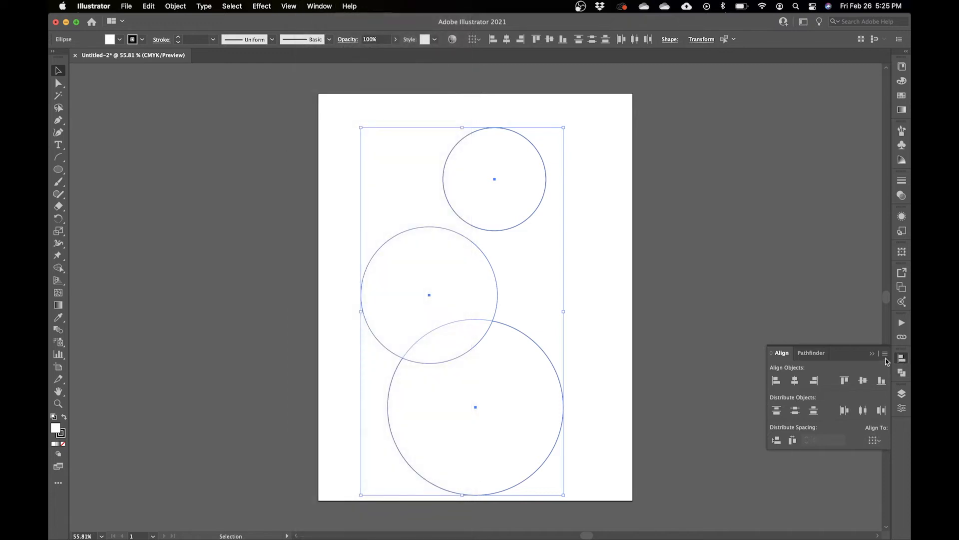
pyautogui.click(885, 354)
pyautogui.click(870, 356)
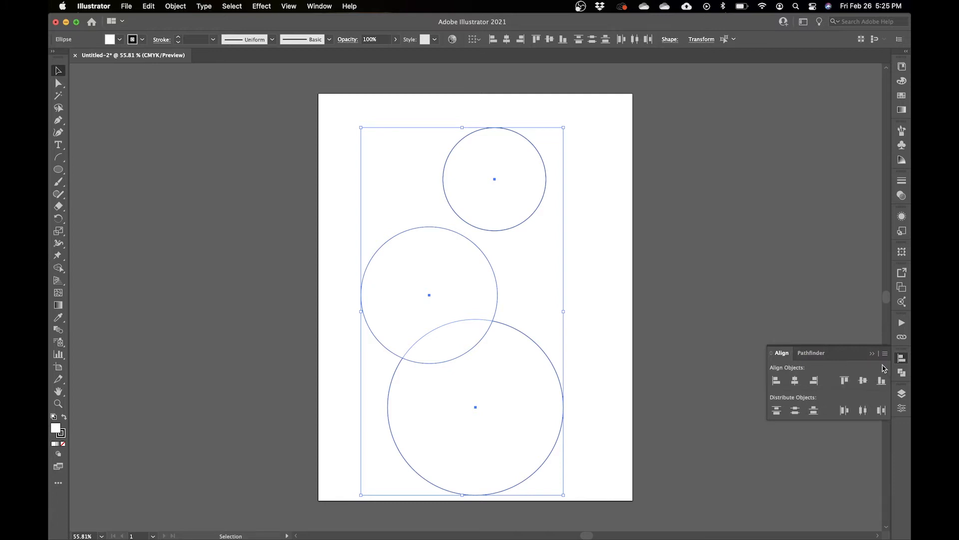
pyautogui.click(885, 355)
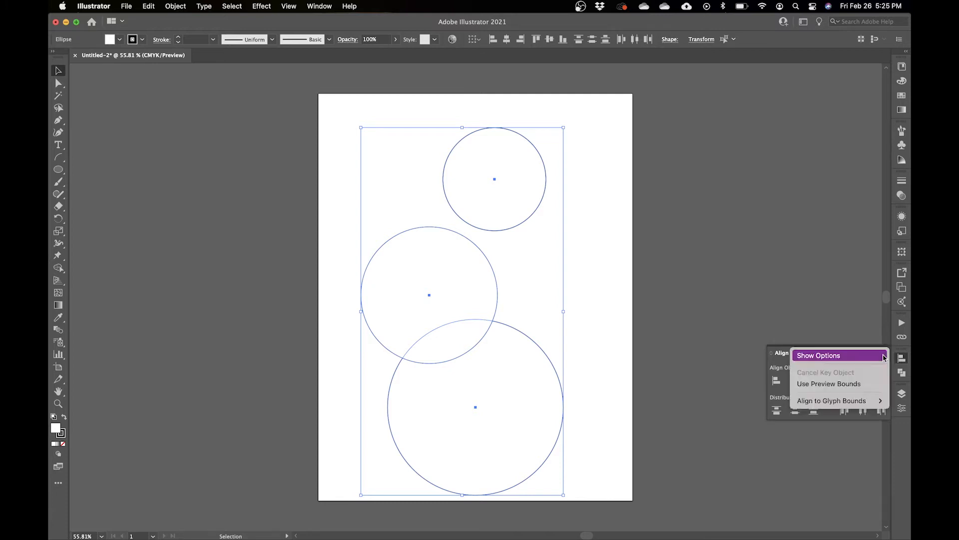
pyautogui.click(825, 360)
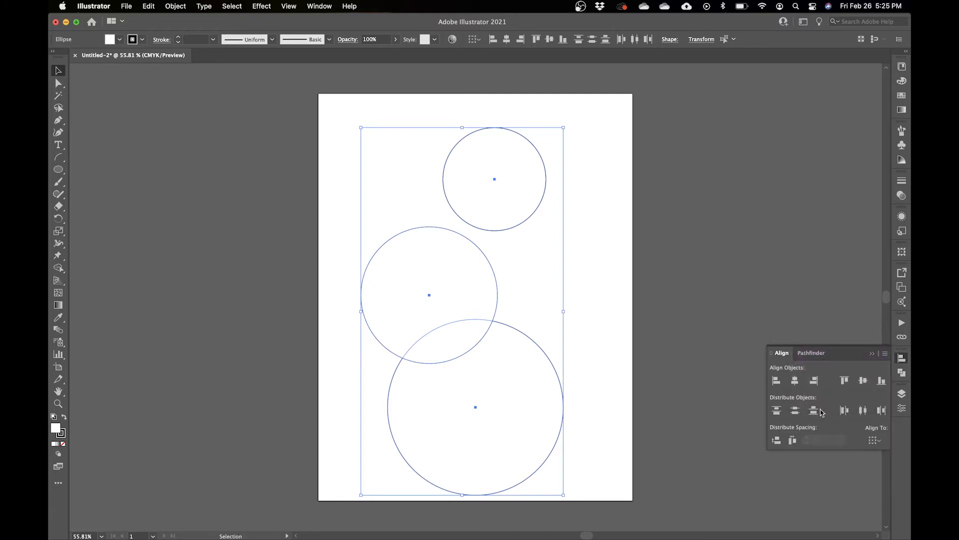
# Step: Try Align to Key Object with the middle and bottom circles as key objects, and return to Align to Selection
pyautogui.click(876, 440)
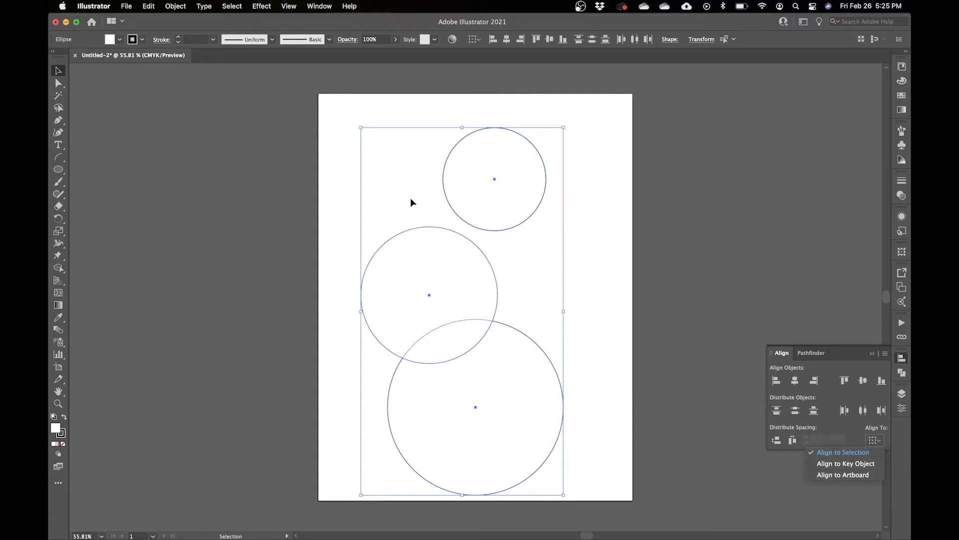
pyautogui.click(847, 465)
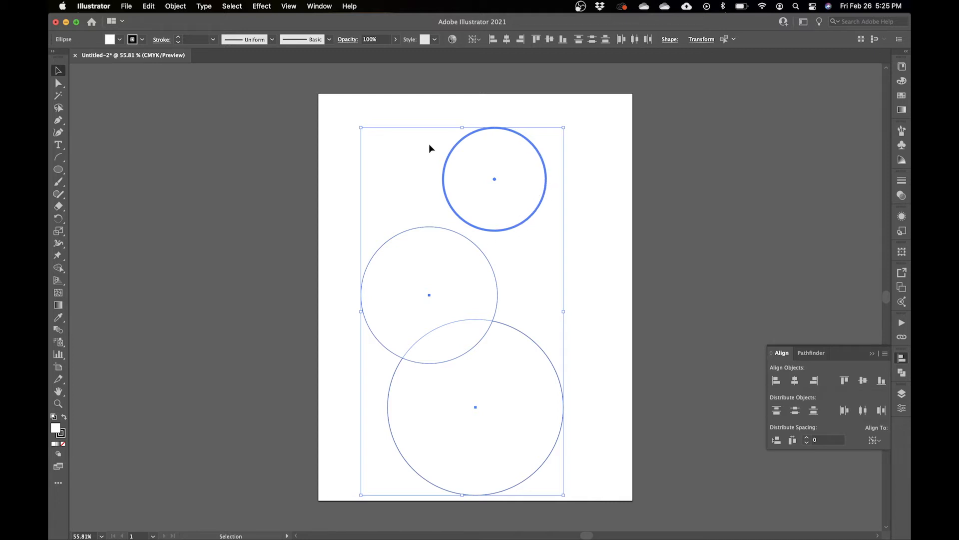
pyautogui.click(437, 284)
pyautogui.click(503, 375)
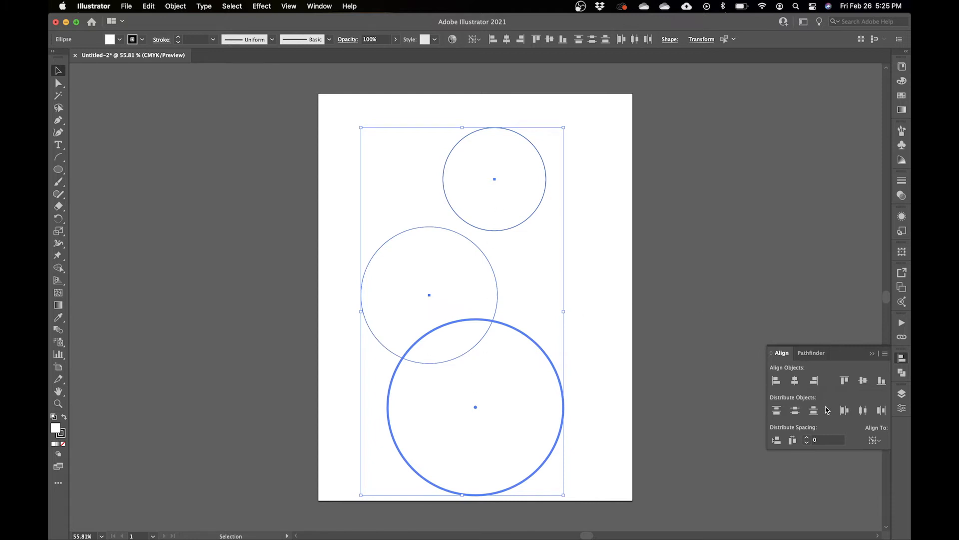
pyautogui.click(874, 440)
pyautogui.click(866, 453)
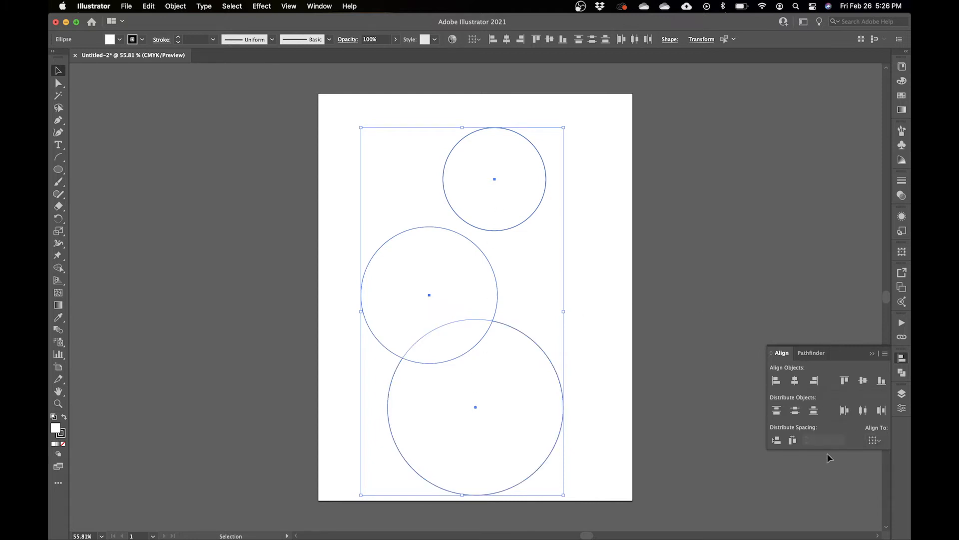
# Step: Align the three circles by their horizontal centers, and lower the top circle so it overlaps the middle one more
pyautogui.click(794, 381)
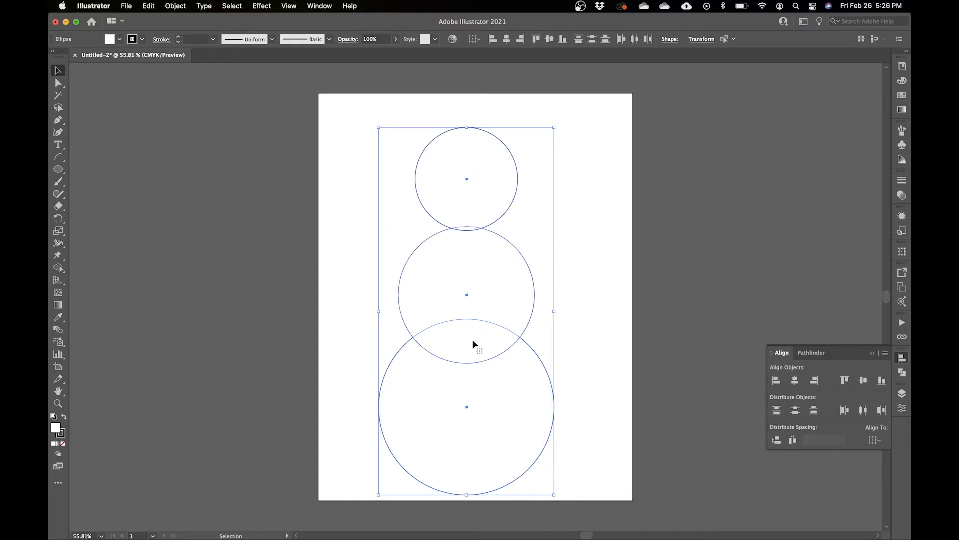
pyautogui.click(597, 361)
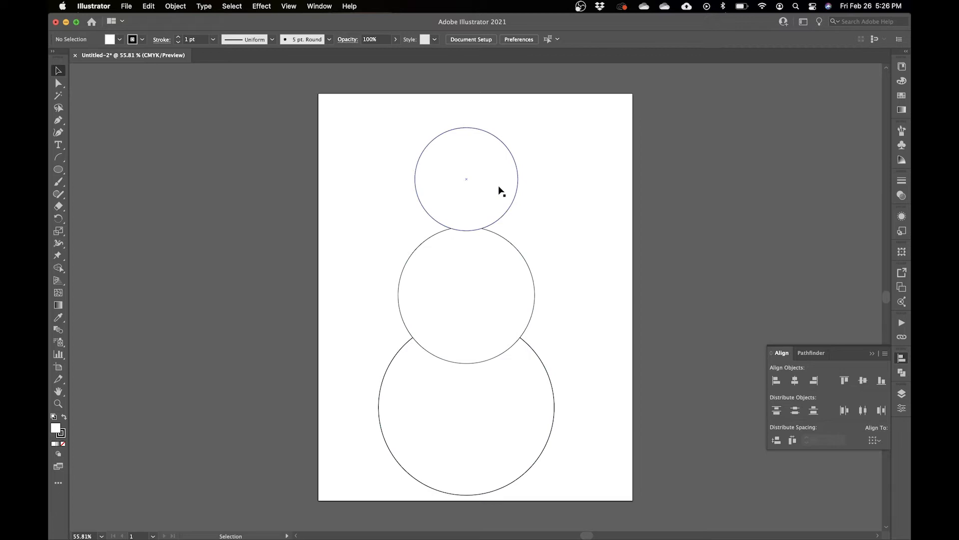
pyautogui.moveTo(480, 201)
pyautogui.mouseDown()
pyautogui.moveTo(473, 233)
pyautogui.moveTo(478, 217)
pyautogui.mouseUp()
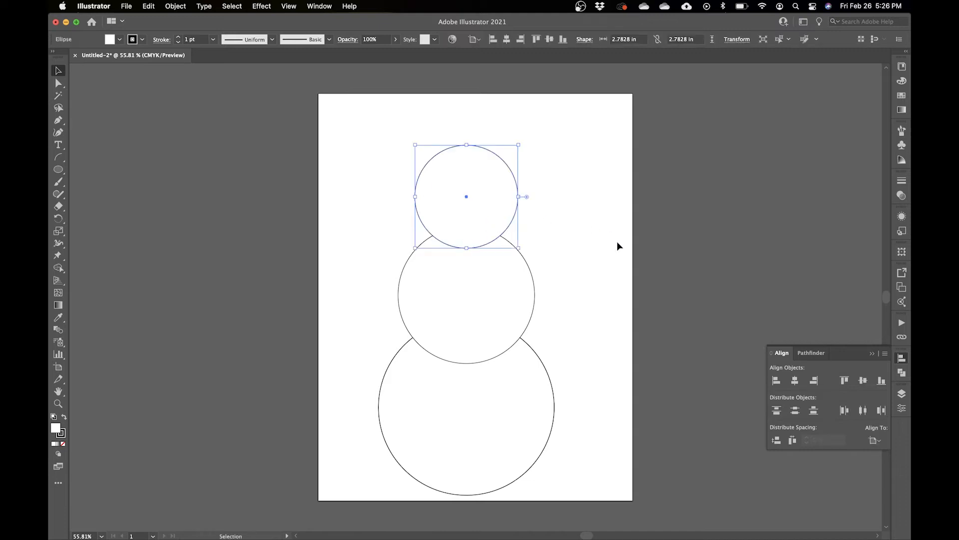
pyautogui.click(588, 371)
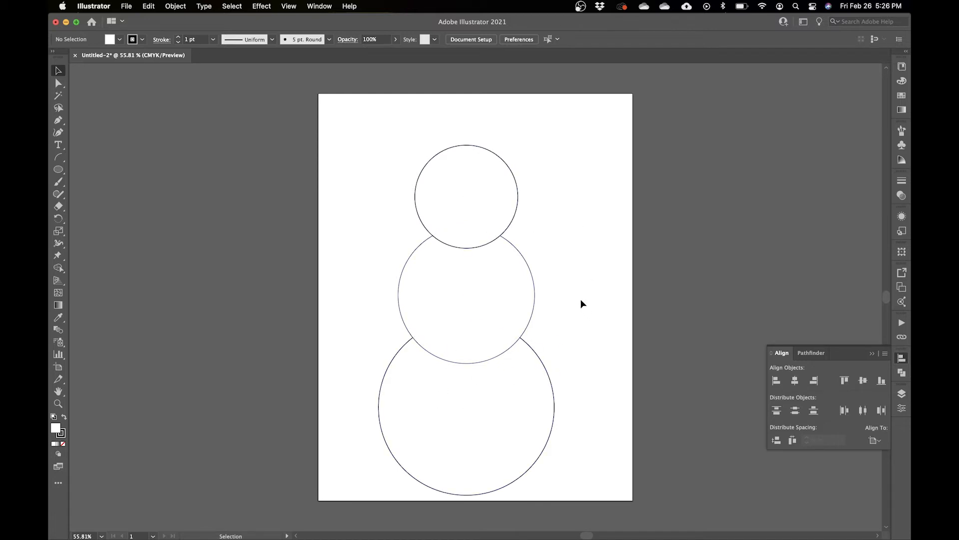
# Step: Draw a new circle with the Shaper tool on the empty gray canvas beside the artboard
pyautogui.press('space')
pyautogui.moveTo(363, 300); pyautogui.dragTo(510, 292)
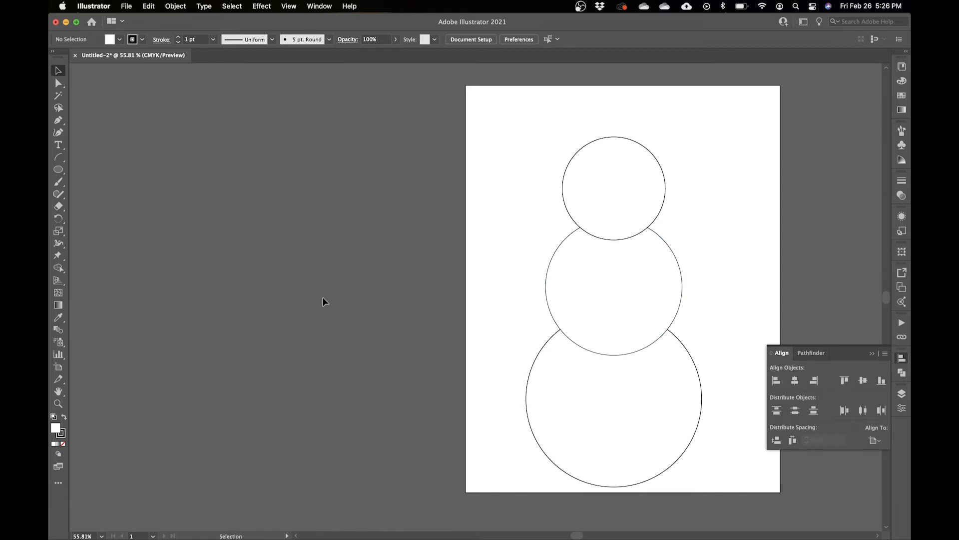
pyautogui.hscroll(-5, 230, 297)
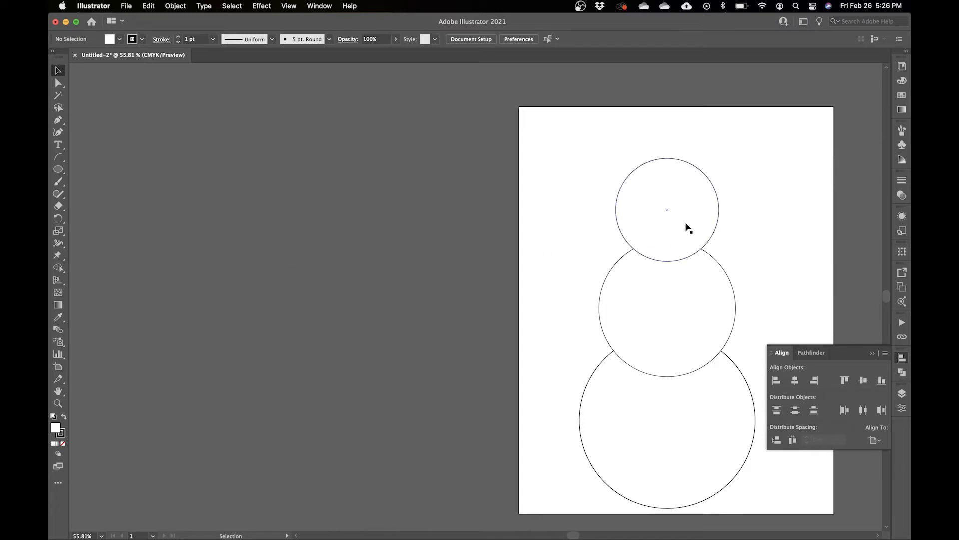
pyautogui.moveTo(262, 263); pyautogui.dragTo(352, 256)
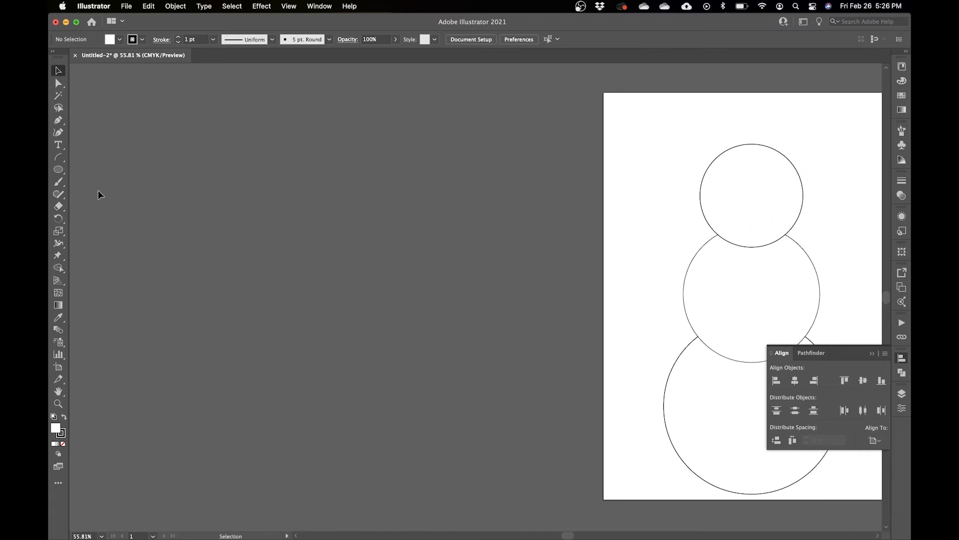
pyautogui.click(65, 195)
pyautogui.moveTo(411, 166)
pyautogui.mouseDown()
pyautogui.moveTo(333, 225)
pyautogui.moveTo(418, 298)
pyautogui.moveTo(477, 225)
pyautogui.moveTo(413, 165)
pyautogui.mouseUp()
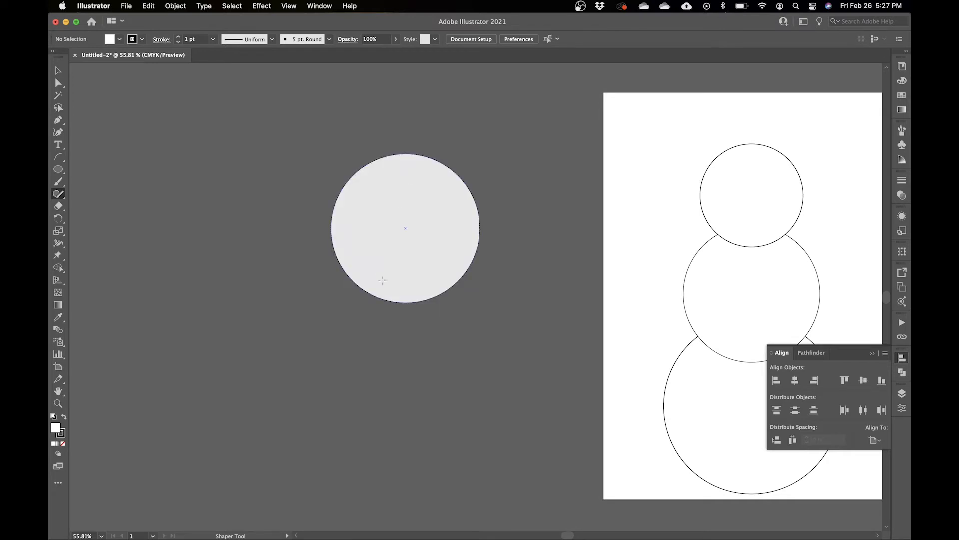
# Step: Copy the snowman head's white fill and stroke onto the new canvas circle with the Eyedropper, and deselect it
pyautogui.press('i')
pyautogui.press('v')
pyautogui.click(475, 239)
pyautogui.press('i')
pyautogui.click(726, 202)
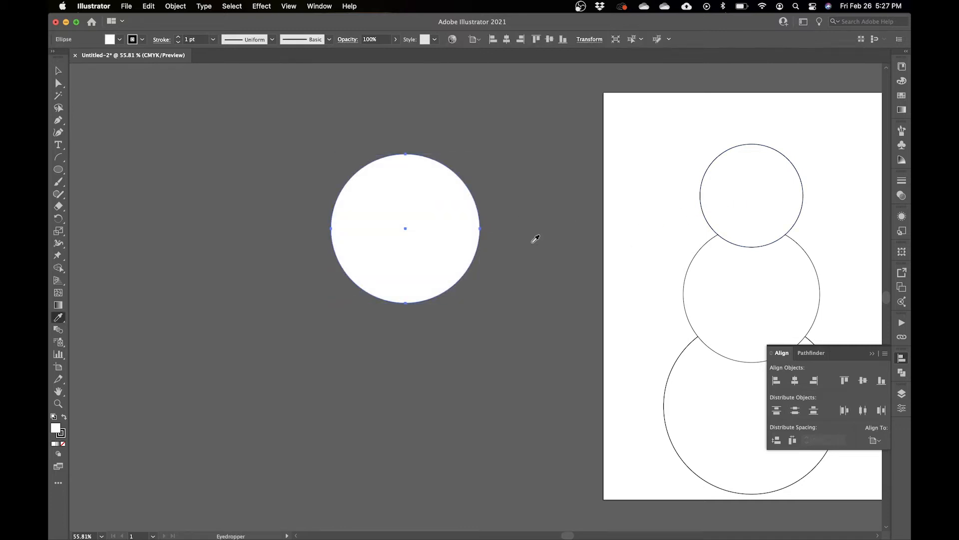
pyautogui.press('v')
pyautogui.click(499, 282)
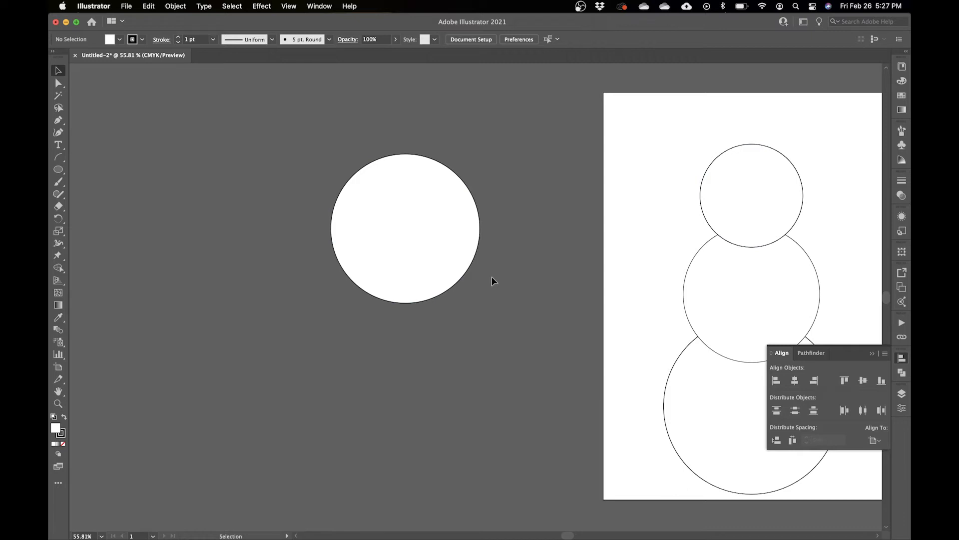
# Step: Move the whole canvas circle slightly up and to the left, deselect it, and activate the Direct Selection tool
pyautogui.click(429, 186)
pyautogui.click(259, 223)
pyautogui.moveTo(373, 199); pyautogui.dragTo(354, 183)
pyautogui.click(139, 136)
pyautogui.click(58, 84)
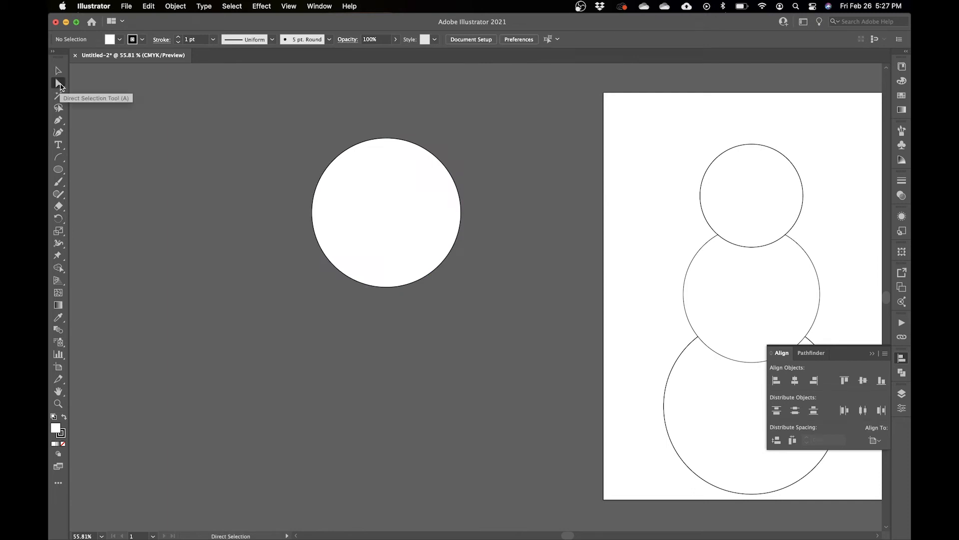
# Step: Try pulling the canvas circle's top, right and left anchor points outward with the Direct Selection tool
pyautogui.click(387, 138)
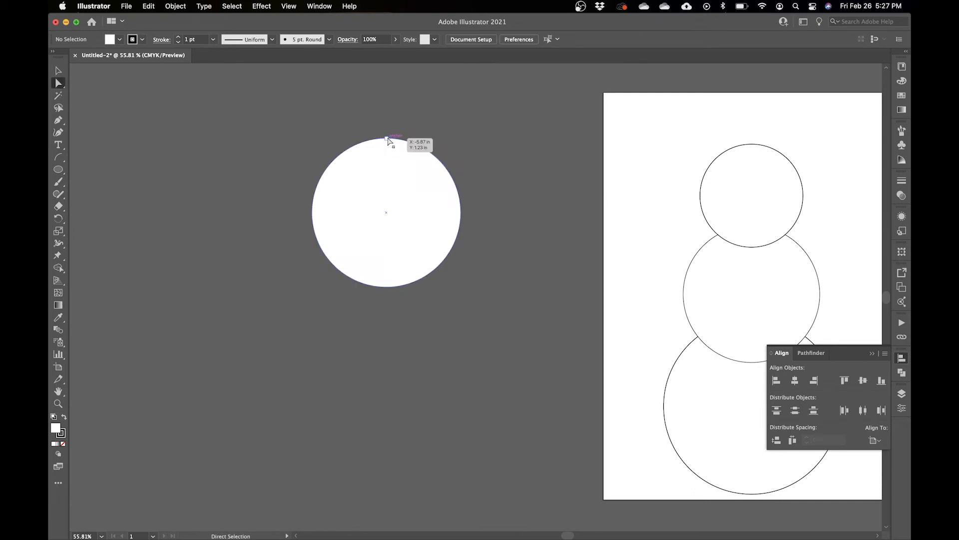
pyautogui.moveTo(388, 143); pyautogui.dragTo(387, 104)
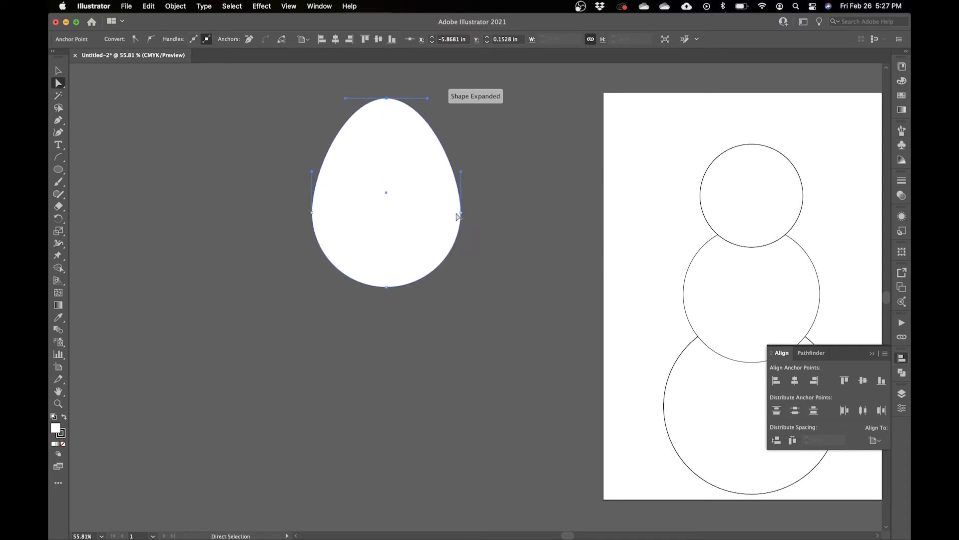
pyautogui.moveTo(460, 212); pyautogui.dragTo(494, 206)
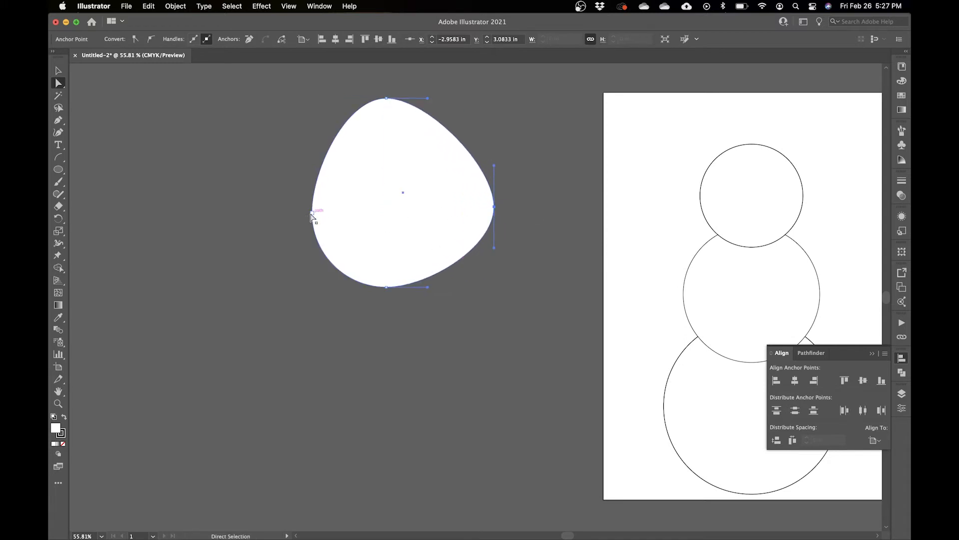
pyautogui.moveTo(312, 215); pyautogui.dragTo(283, 209)
pyautogui.moveTo(283, 165); pyautogui.dragTo(241, 144)
# Step: Undo the anchor point edits to restore the original canvas circle, and deselect it
pyautogui.press('super+z')
pyautogui.press('super+z')
pyautogui.press('super+z')
pyautogui.press('super+z')
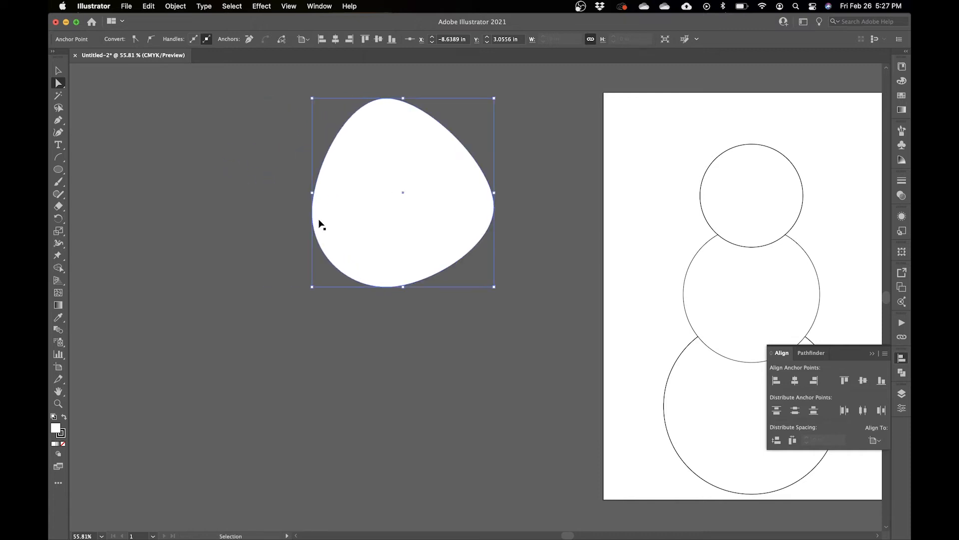
pyautogui.press('super+z')
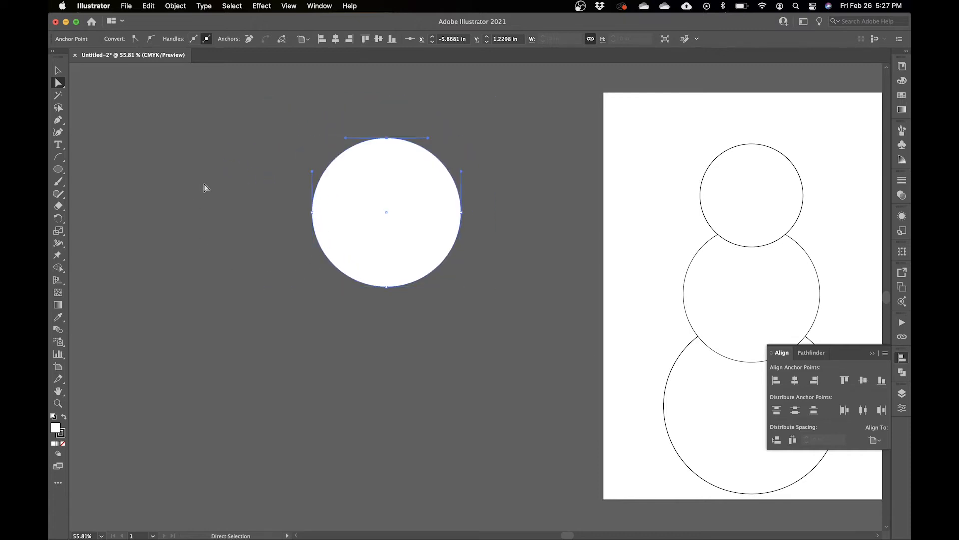
pyautogui.click(204, 187)
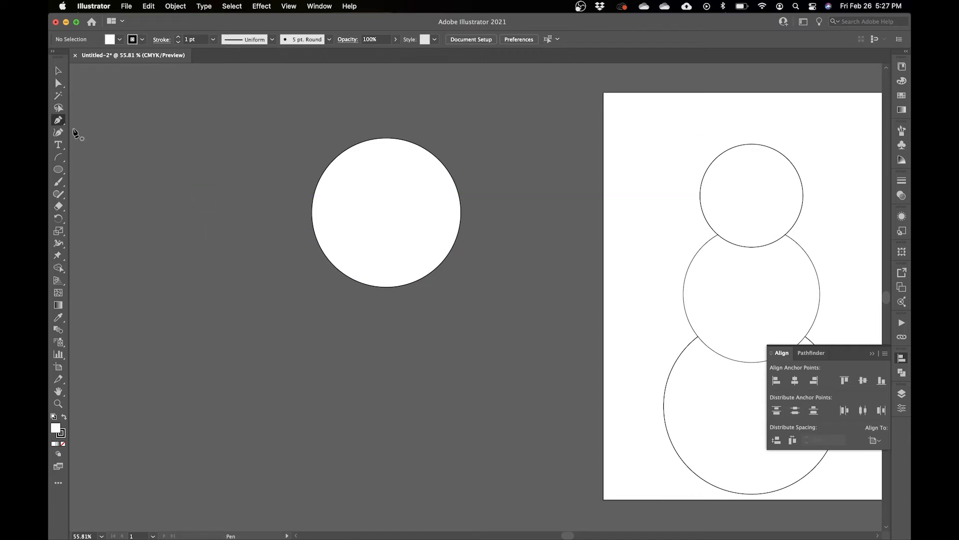
# Step: Sketch a four-sided shape with the Pen tool on the canvas below the circle, and delete it
pyautogui.click(58, 121)
pyautogui.click(232, 307)
pyautogui.click(202, 384)
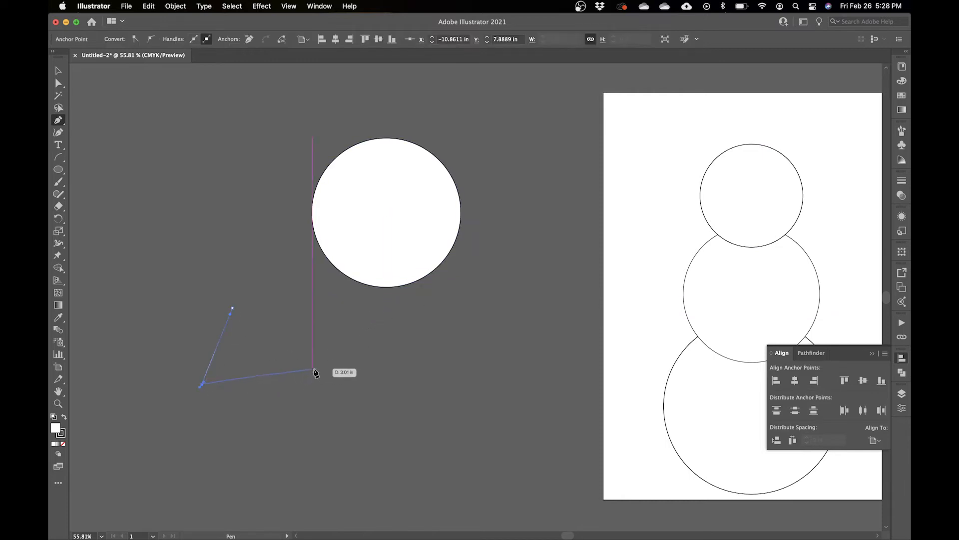
pyautogui.click(312, 367)
pyautogui.click(293, 288)
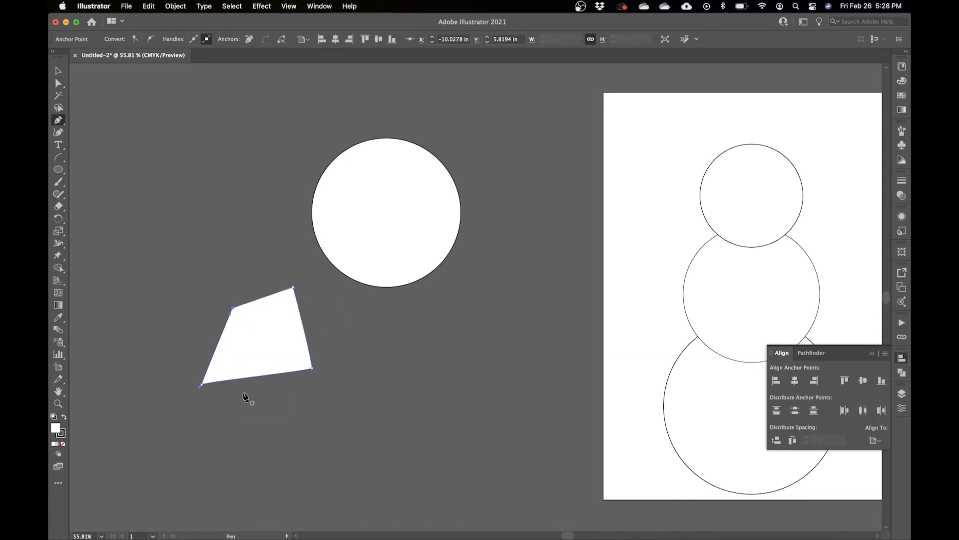
pyautogui.press('super+z')
pyautogui.press('BackSpace')
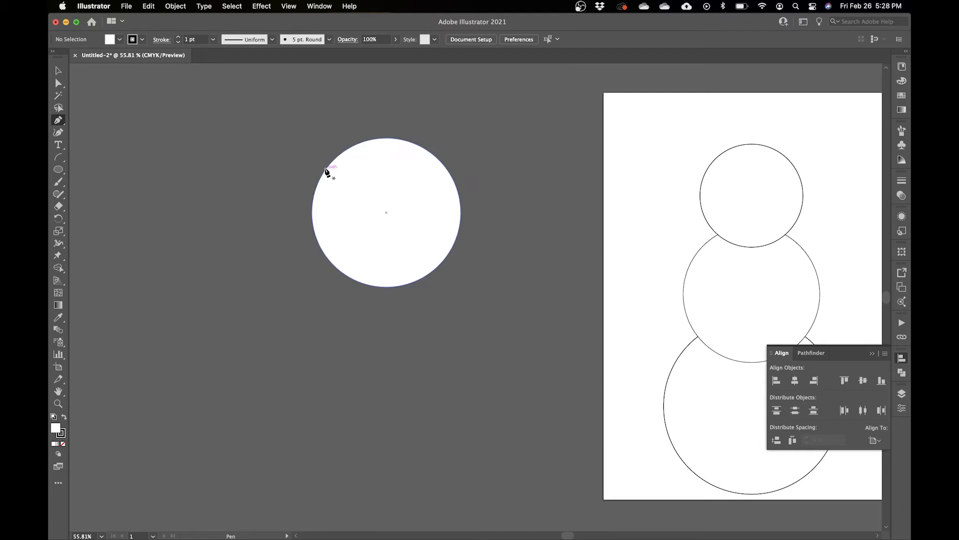
# Step: Add an anchor point to the circle's upper-left edge with the Pen tool, try pulling it outward, and undo the pull
pyautogui.keyDown('super'); pyautogui.click(347, 177); pyautogui.keyUp('super')
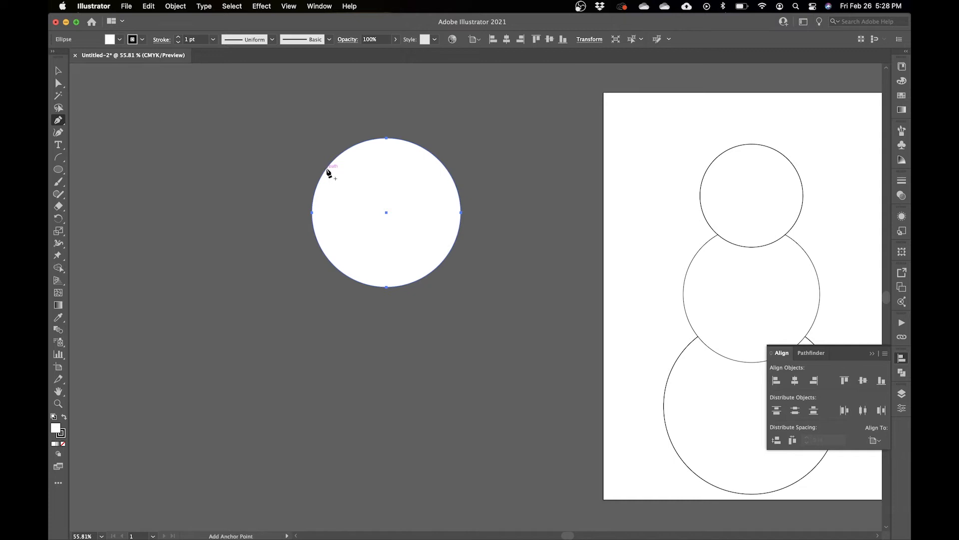
pyautogui.click(330, 170)
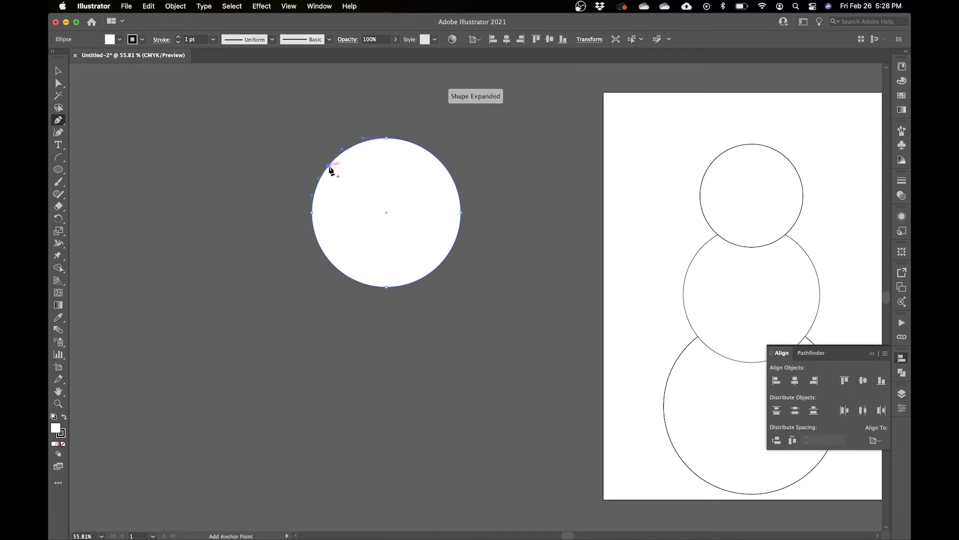
pyautogui.press('a')
pyautogui.click(324, 171)
pyautogui.moveTo(324, 170); pyautogui.dragTo(360, 106)
pyautogui.press('super+z')
pyautogui.press('super+z')
pyautogui.press('super+z')
pyautogui.press('super+z')
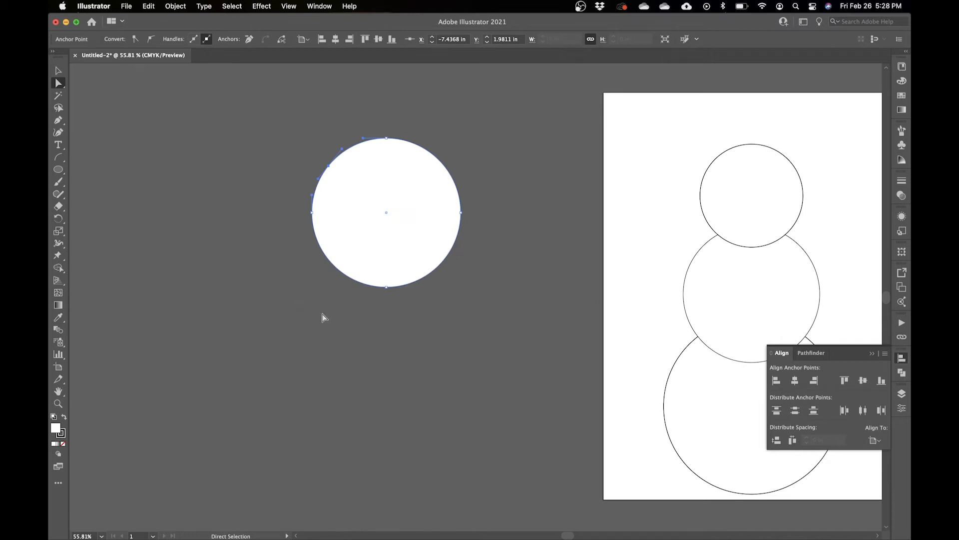
# Step: Try removing the added upper-left anchor point with the Pen tool, and undo back to the plain circle
pyautogui.press('p')
pyautogui.click(329, 167)
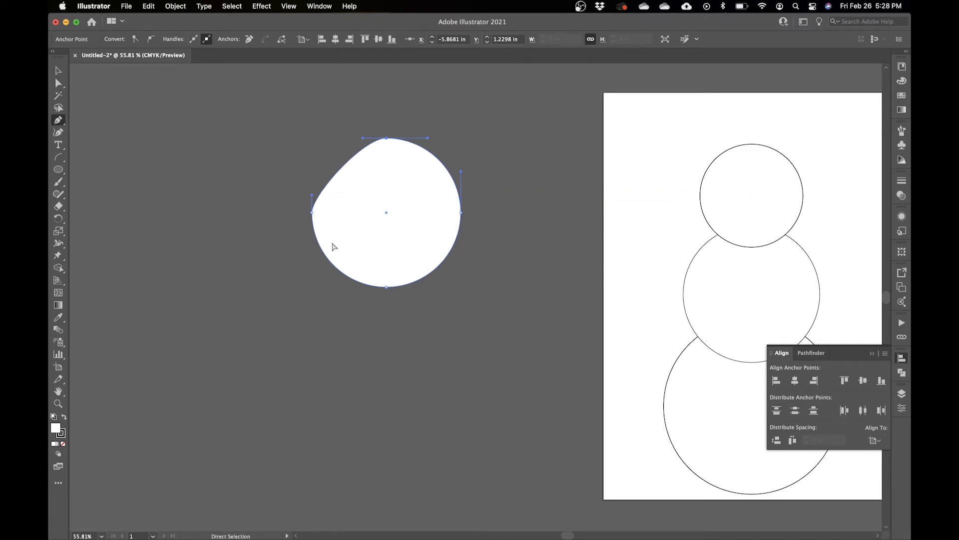
pyautogui.press('super+z')
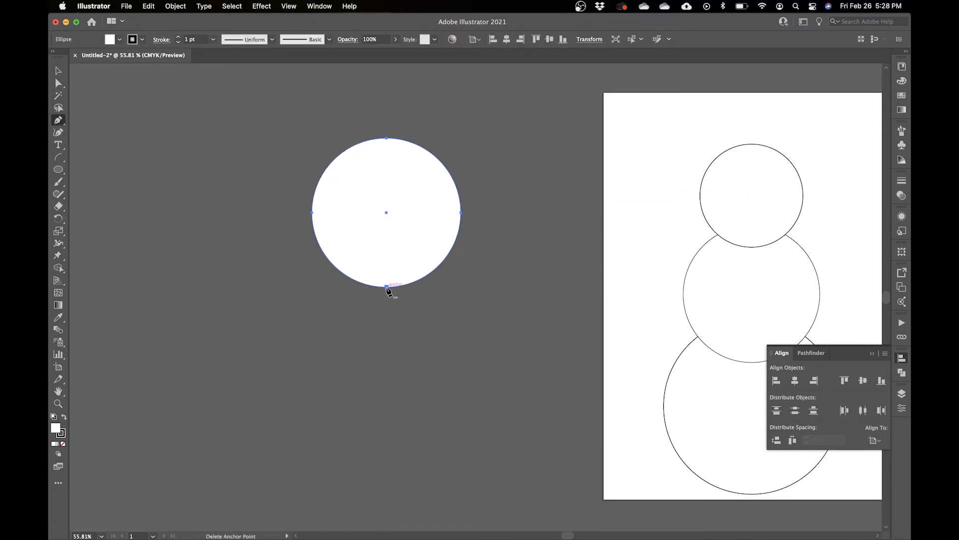
# Step: Delete the circle's bottom anchor point and collapse both lower side handles to form a flat-bottomed half circle
pyautogui.click(386, 287)
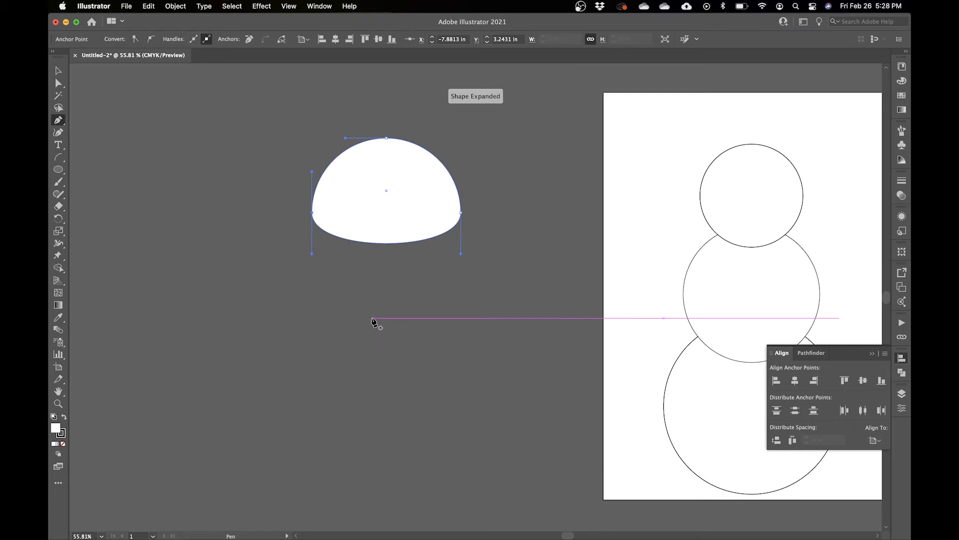
pyautogui.press('a')
pyautogui.moveTo(312, 253); pyautogui.dragTo(312, 211)
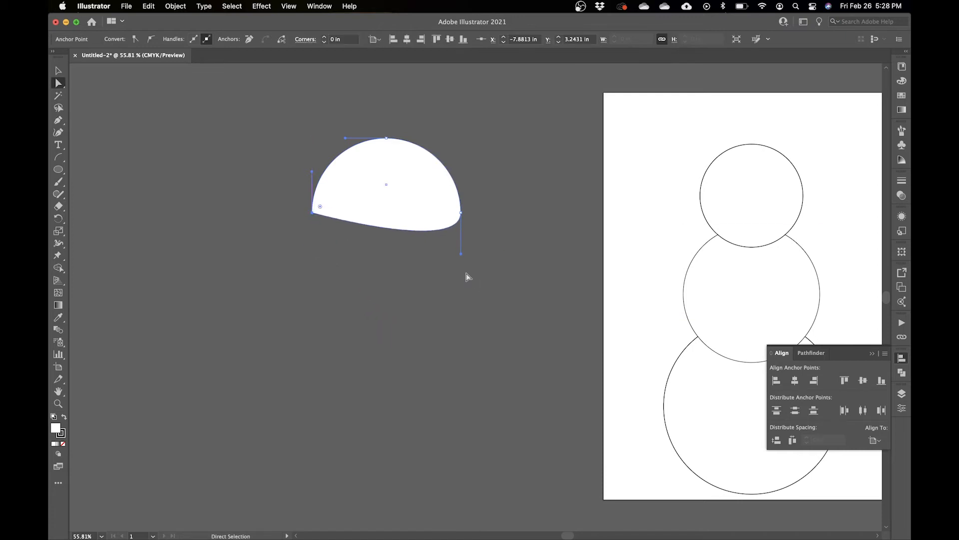
pyautogui.moveTo(460, 253); pyautogui.dragTo(461, 213)
# Step: Try collapsing the upper handle of the half circle's left corner into its anchor point, and undo it
pyautogui.click(312, 213)
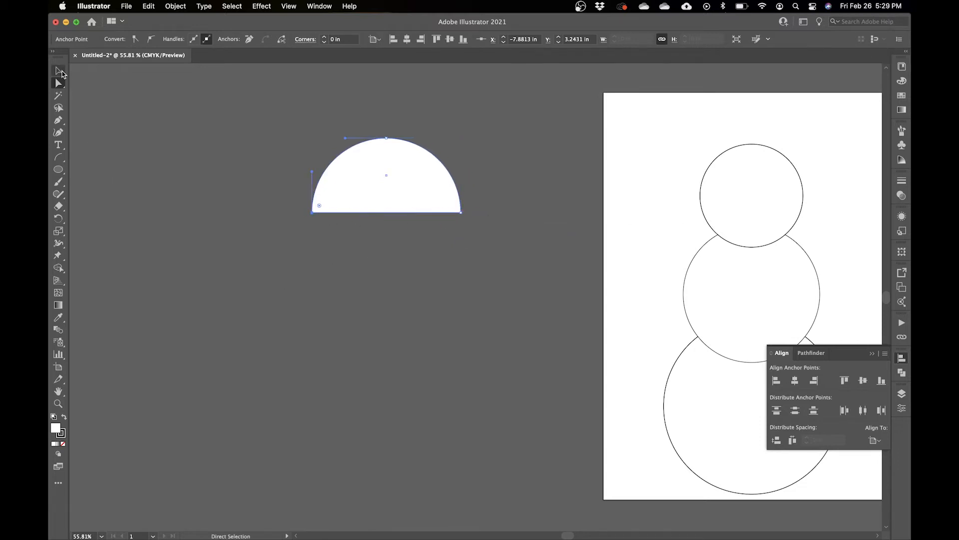
pyautogui.moveTo(313, 172); pyautogui.dragTo(312, 212)
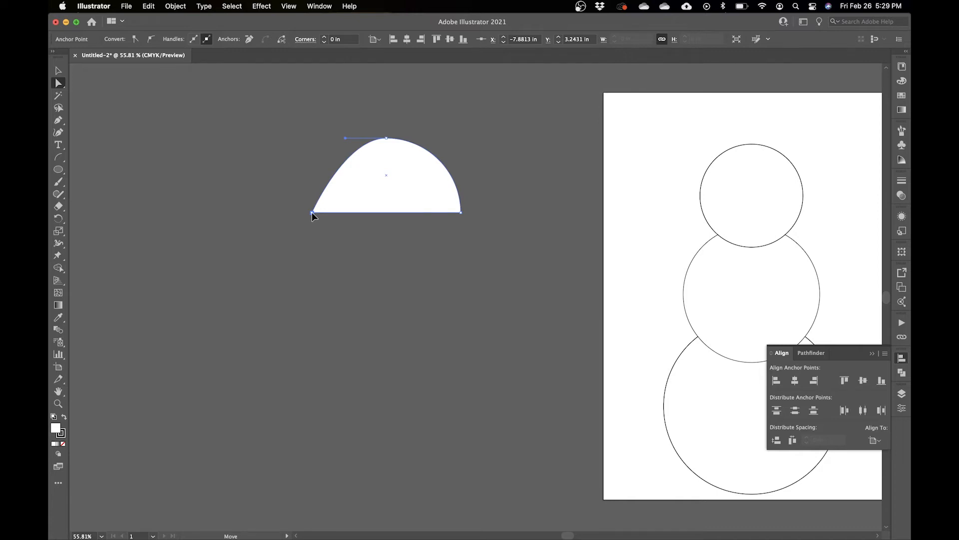
pyautogui.press('super+z')
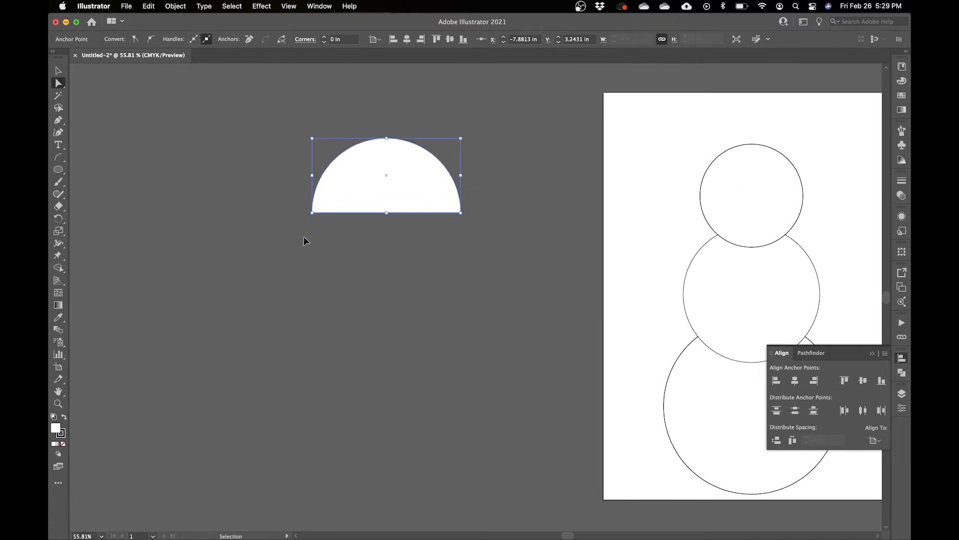
# Step: Stretch the half circle upward into a taller dome with the Selection tool, and deselect it
pyautogui.click(63, 75)
pyautogui.moveTo(387, 138); pyautogui.dragTo(388, 87)
pyautogui.click(377, 253)
# Step: Draw a circle about 2.75 in wide with the Ellipse tool, centered over the lower part of the white dome
pyautogui.press('l')
pyautogui.moveTo(366, 309)
pyautogui.mouseDown()
pyautogui.moveTo(421, 251)
pyautogui.moveTo(401, 188)
pyautogui.mouseUp()
pyautogui.press('v')
# Step: Give the new circle on the dome a teal fill and a dark blue stroke, and deselect it
pyautogui.click(120, 39)
pyautogui.click(128, 64)
pyautogui.click(121, 64)
pyautogui.click(115, 65)
pyautogui.click(142, 40)
pyautogui.click(141, 64)
pyautogui.click(174, 180)
pyautogui.click(174, 180)
# Step: Create a concentric copy of the teal circle about 1.21 in wide as the pupil, with black fill and no stroke
pyautogui.click(385, 207)
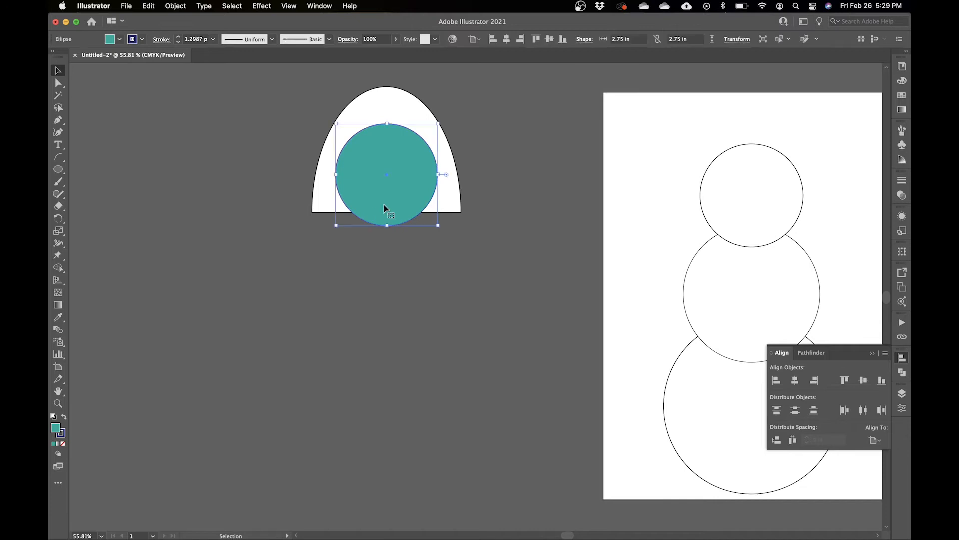
pyautogui.moveTo(418, 140); pyautogui.dragTo(408, 153)
pyautogui.click(120, 39)
pyautogui.click(70, 59)
pyautogui.click(142, 40)
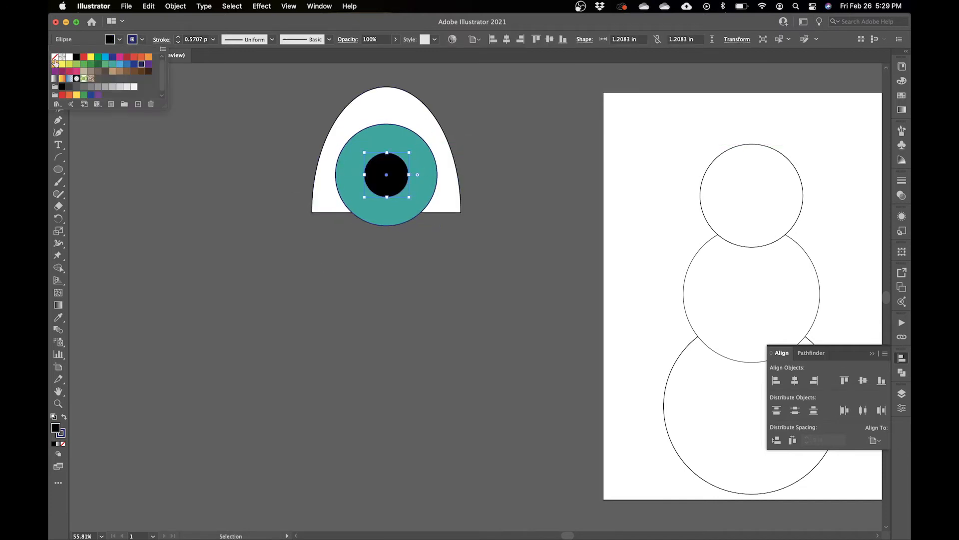
pyautogui.click(54, 57)
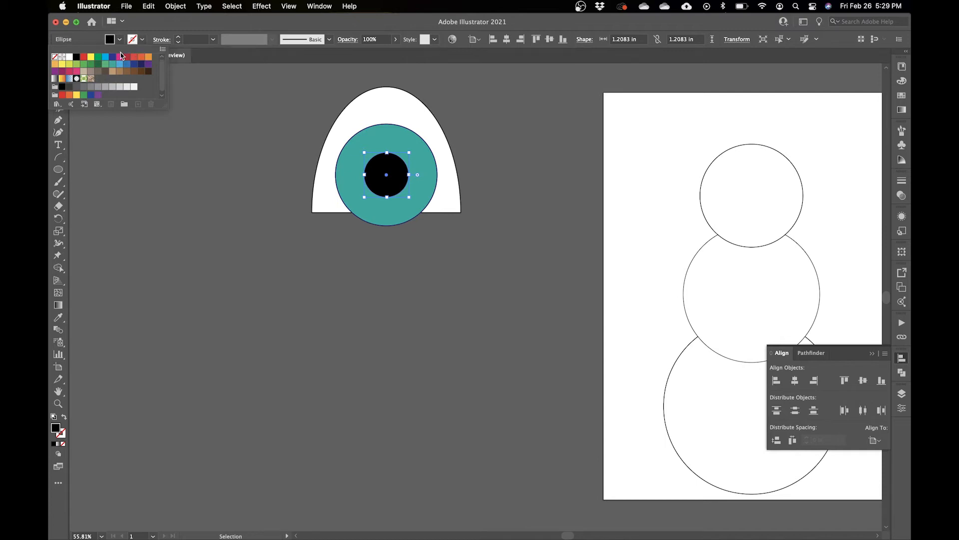
pyautogui.click(120, 40)
pyautogui.click(121, 40)
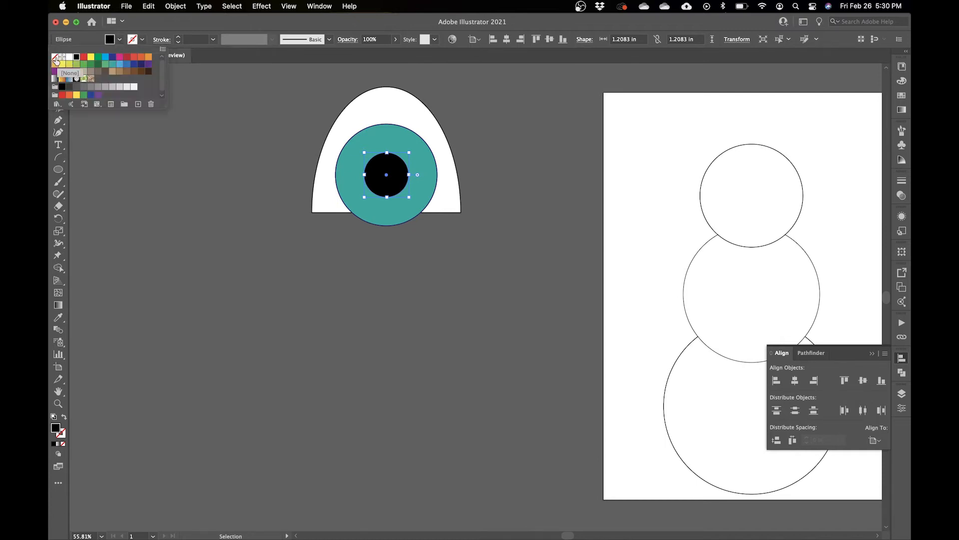
pyautogui.click(134, 40)
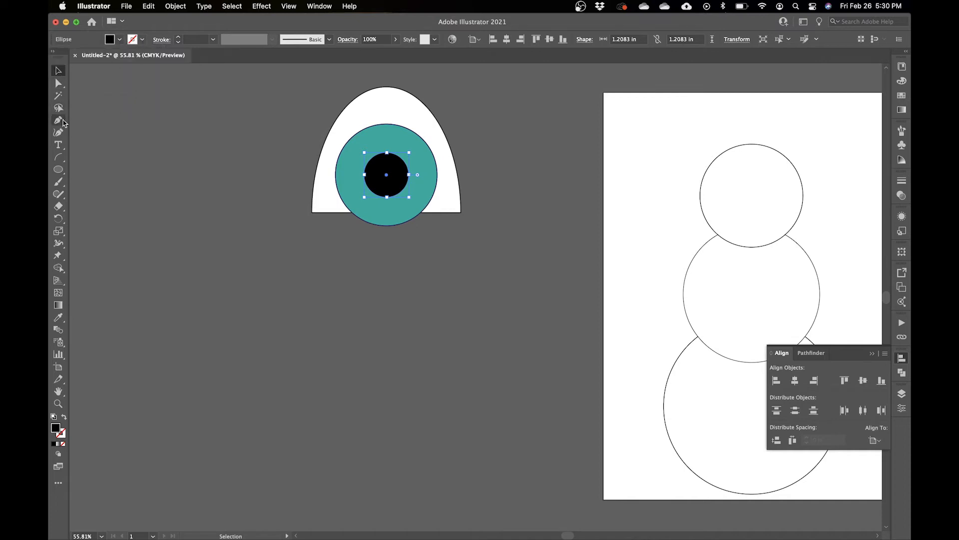
# Step: Draw a black circle about 4.24 in wide beside the eye and give it a 10 pt red stroke
pyautogui.click(58, 170)
pyautogui.moveTo(205, 227); pyautogui.dragTo(251, 150)
pyautogui.click(134, 40)
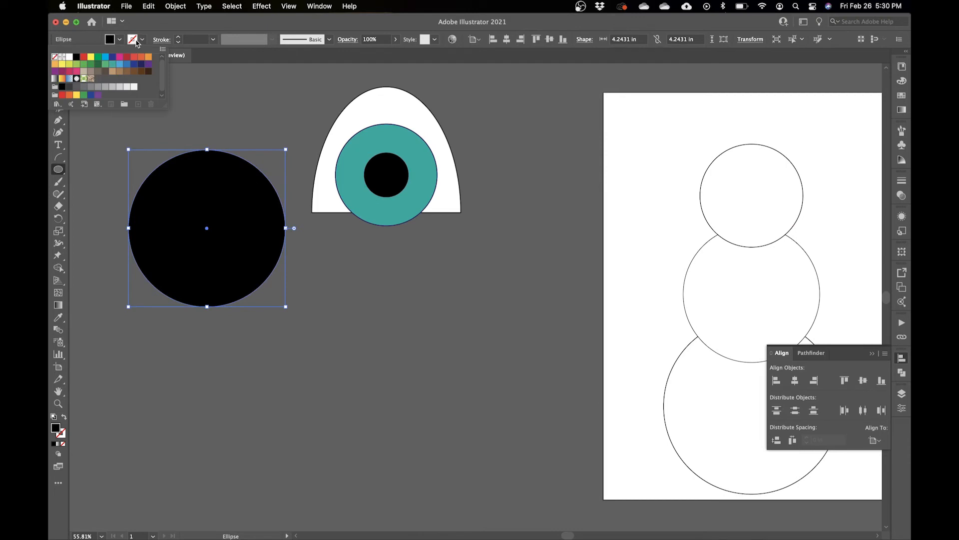
pyautogui.click(83, 58)
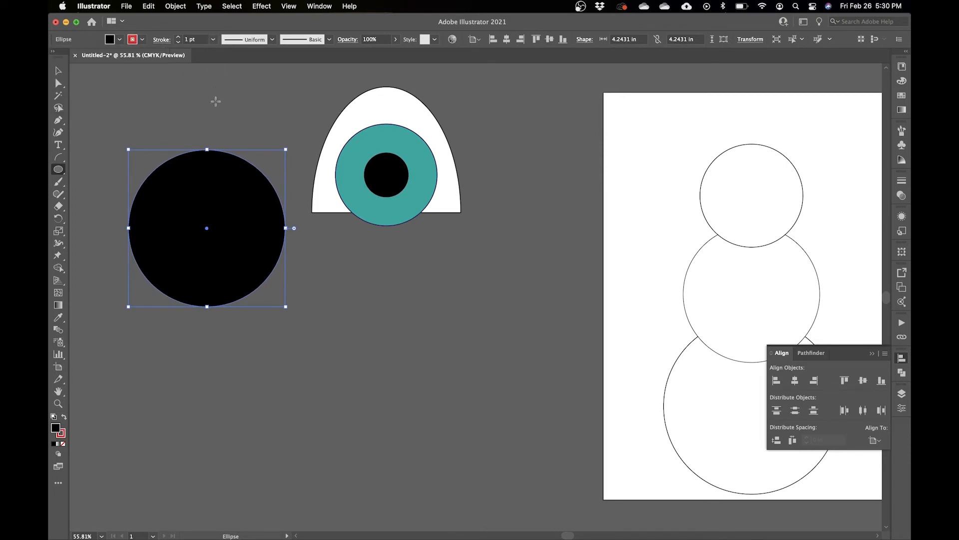
pyautogui.click(213, 40)
pyautogui.click(235, 191)
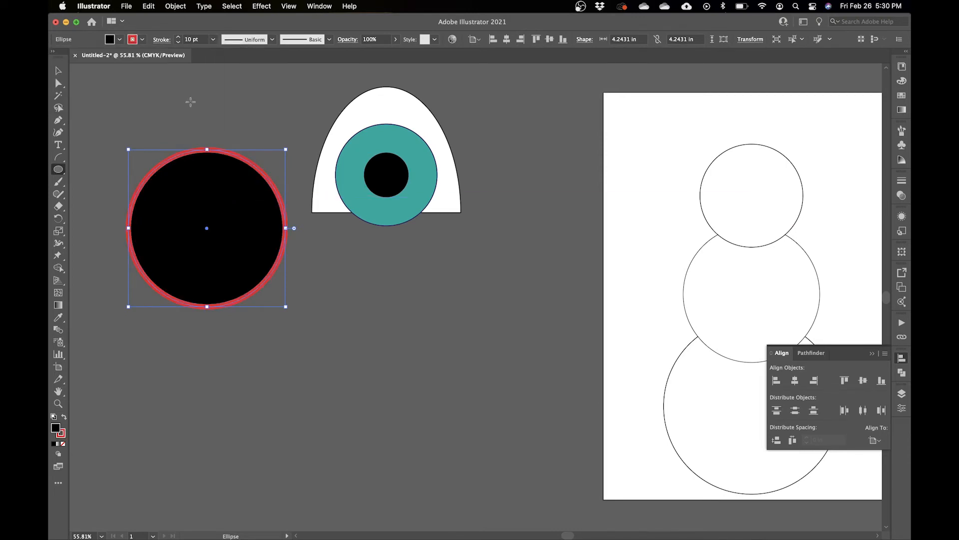
pyautogui.click(213, 40)
pyautogui.click(212, 41)
pyautogui.click(55, 73)
pyautogui.click(128, 89)
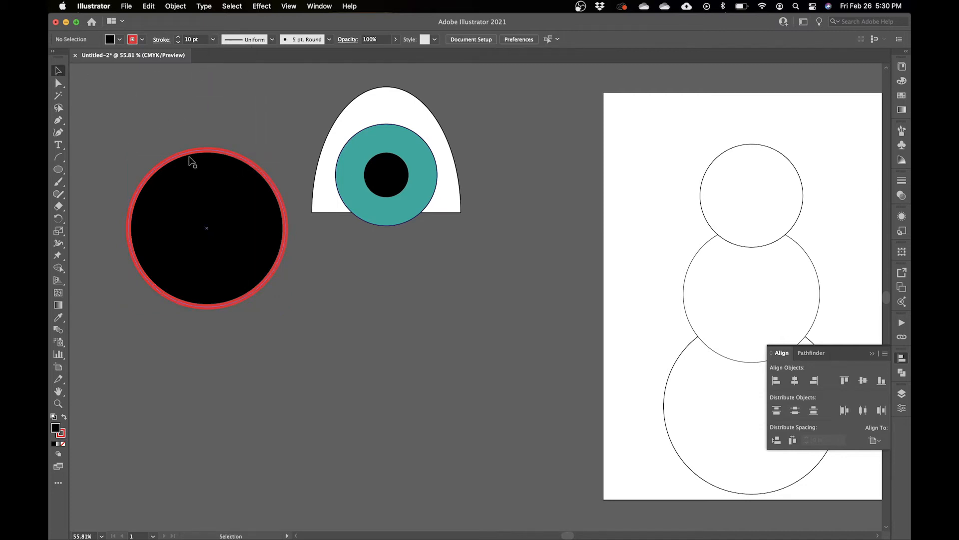
# Step: Remove the red stroke from the large black circle, and deselect it
pyautogui.click(216, 194)
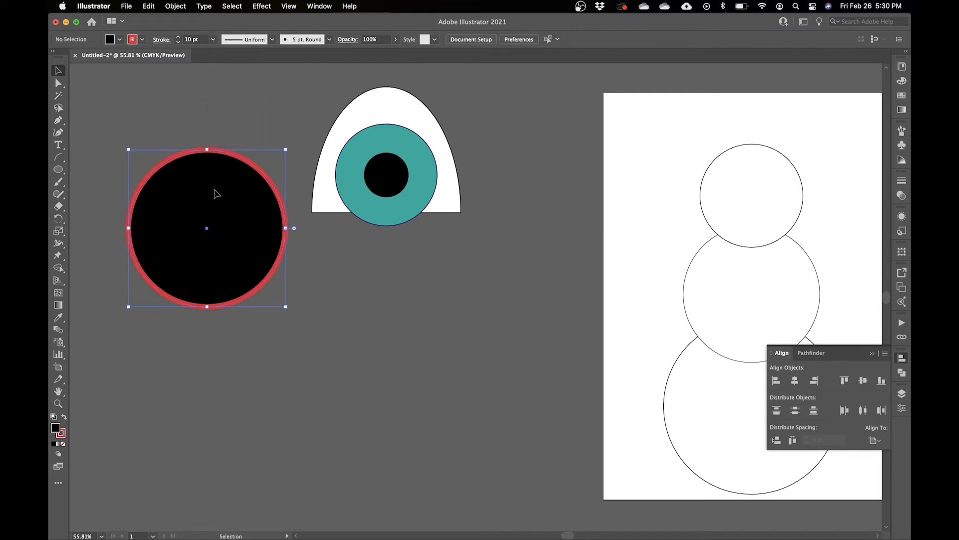
pyautogui.click(142, 42)
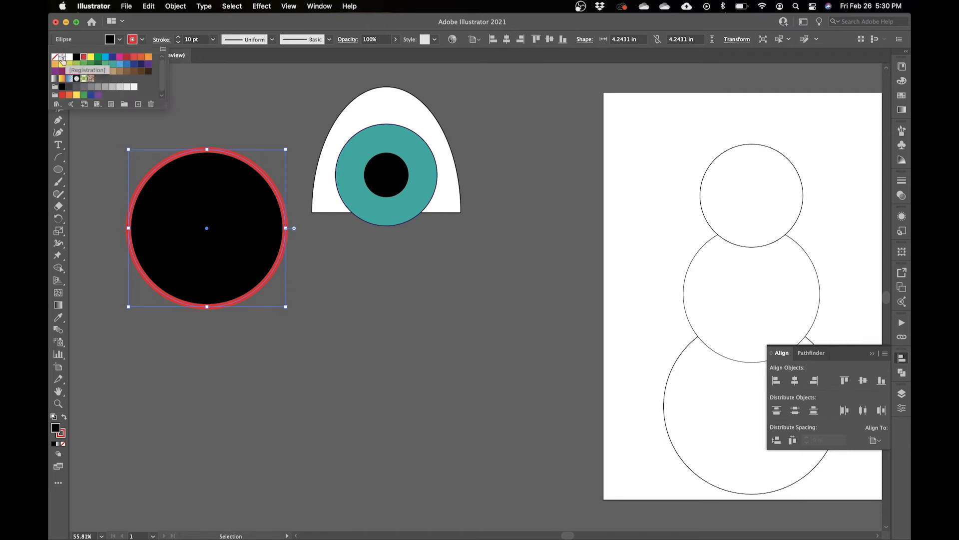
pyautogui.click(55, 58)
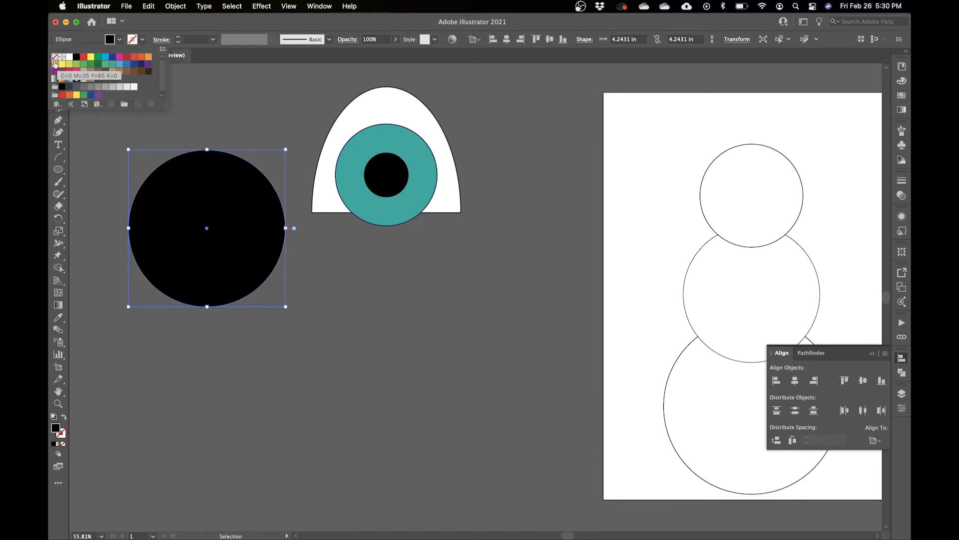
pyautogui.click(224, 108)
pyautogui.click(262, 150)
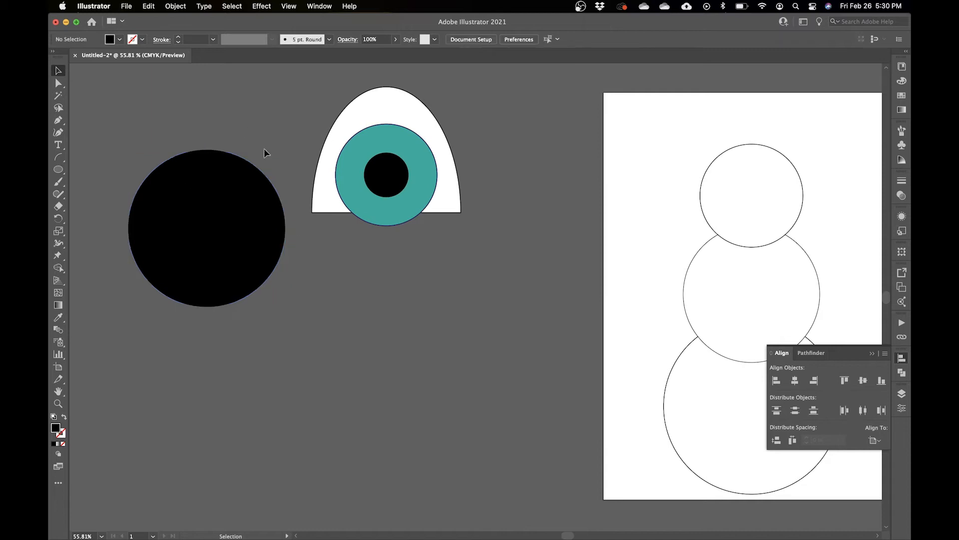
# Step: Give the large black circle a red stroke and no fill, and deselect it
pyautogui.moveTo(213, 191); pyautogui.dragTo(214, 189)
pyautogui.click(143, 42)
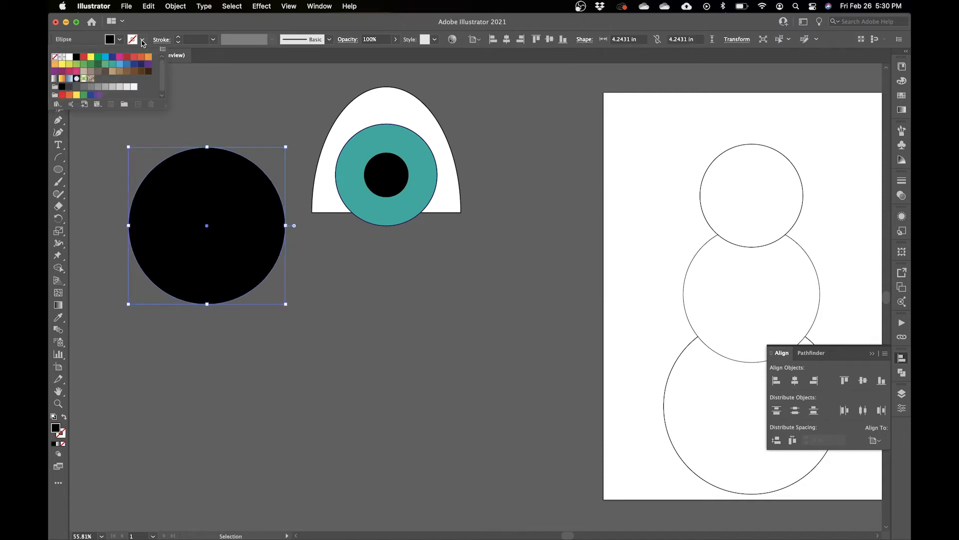
pyautogui.click(125, 57)
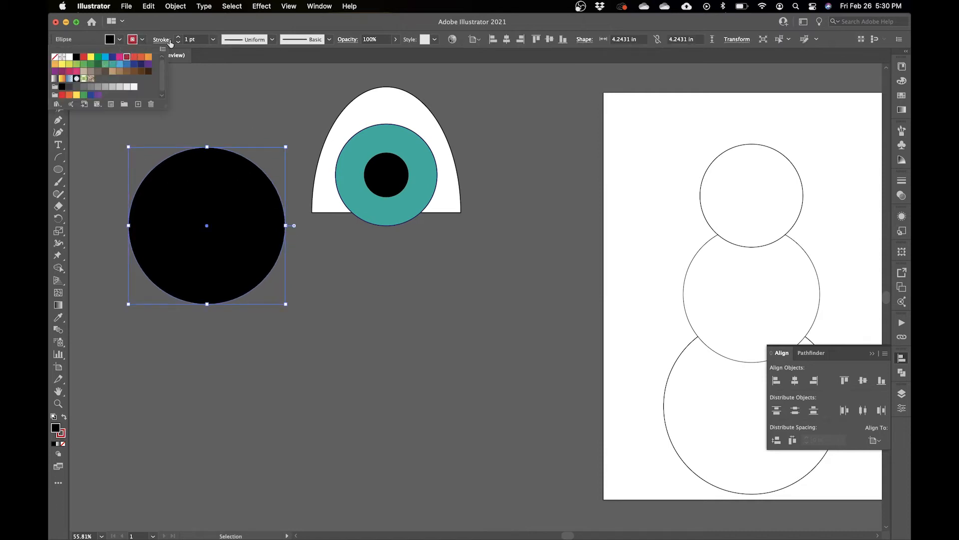
pyautogui.click(119, 42)
pyautogui.click(118, 42)
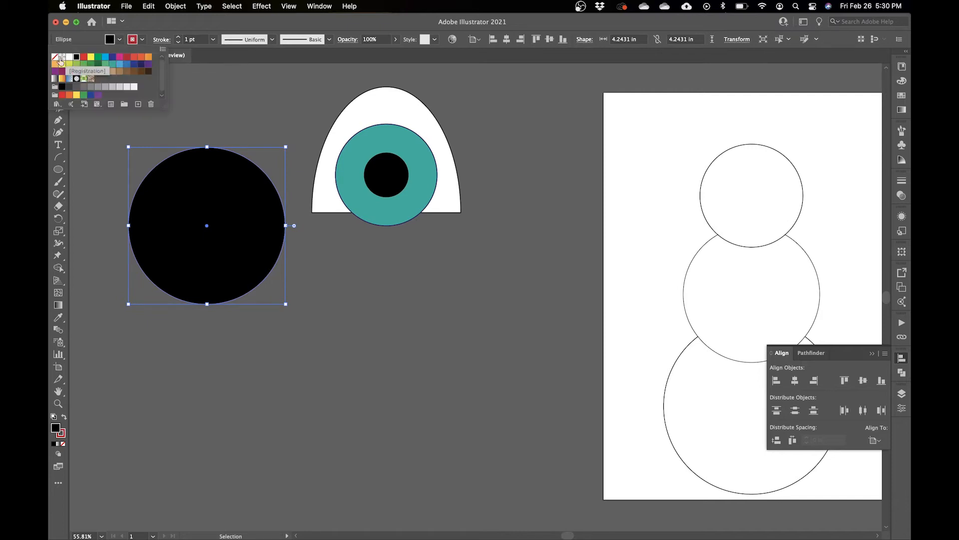
pyautogui.click(55, 57)
pyautogui.click(228, 107)
pyautogui.click(232, 109)
# Step: Move the red outlined circle so it overlaps the eye, and delete it
pyautogui.moveTo(242, 157); pyautogui.dragTo(337, 114)
pyautogui.click(235, 304)
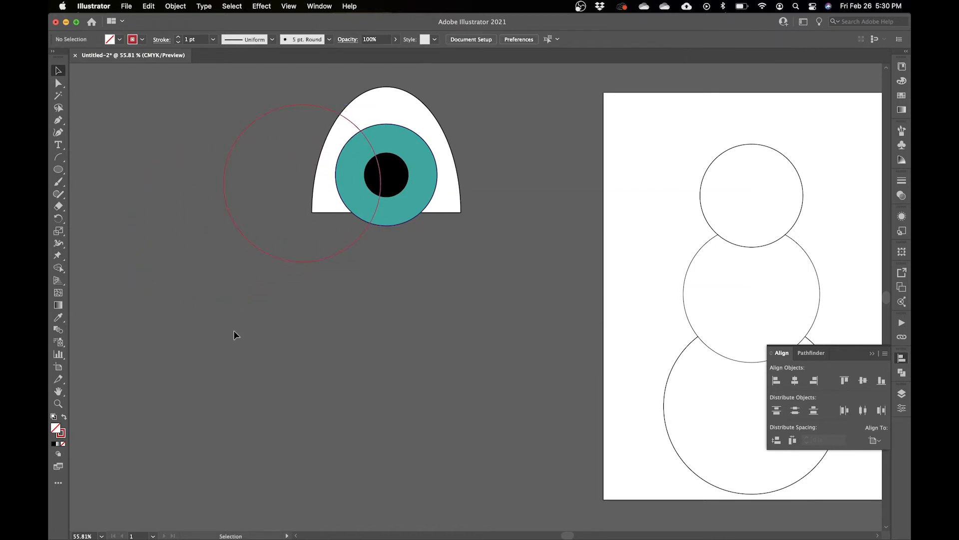
pyautogui.click(272, 259)
pyautogui.press('Delete')
# Step: Check the black pupil's stroke and fill color settings, and deselect it
pyautogui.click(396, 181)
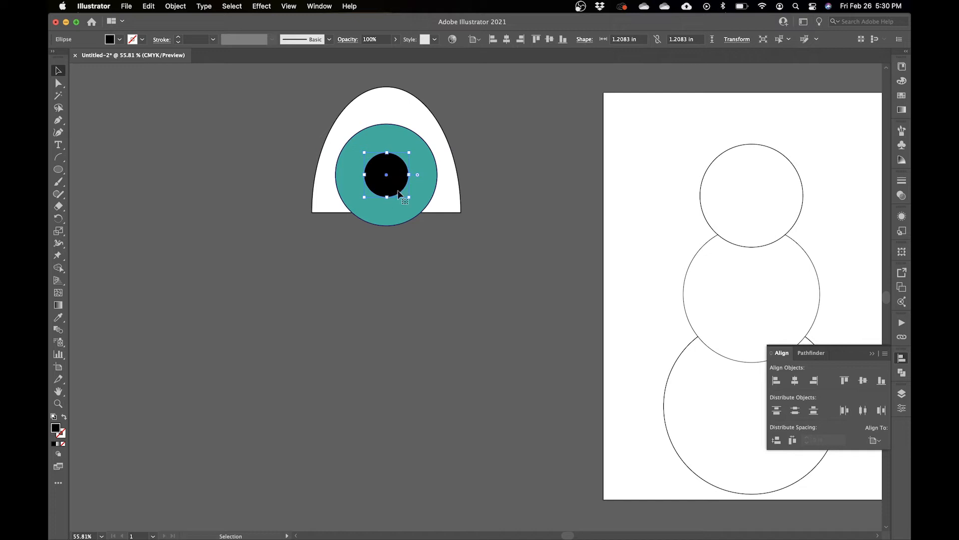
pyautogui.click(142, 40)
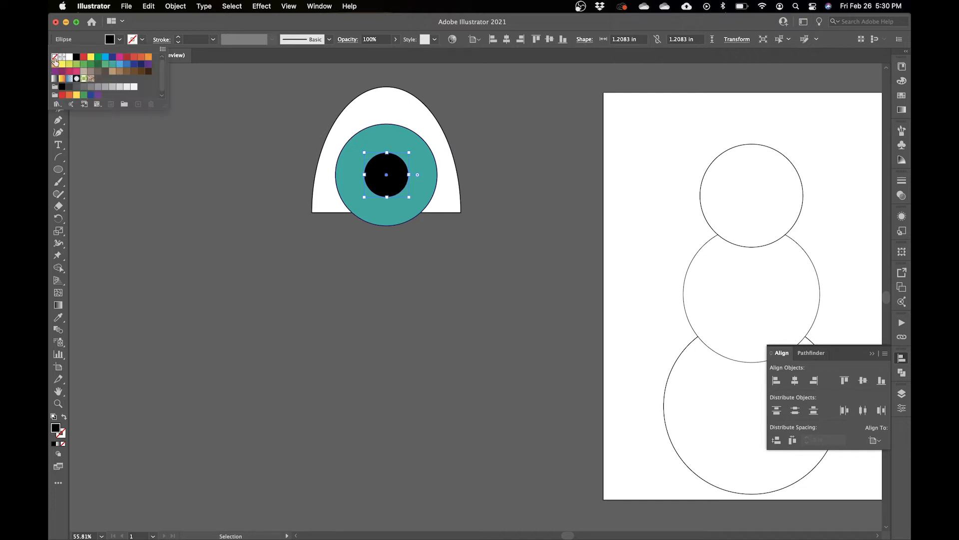
pyautogui.click(140, 40)
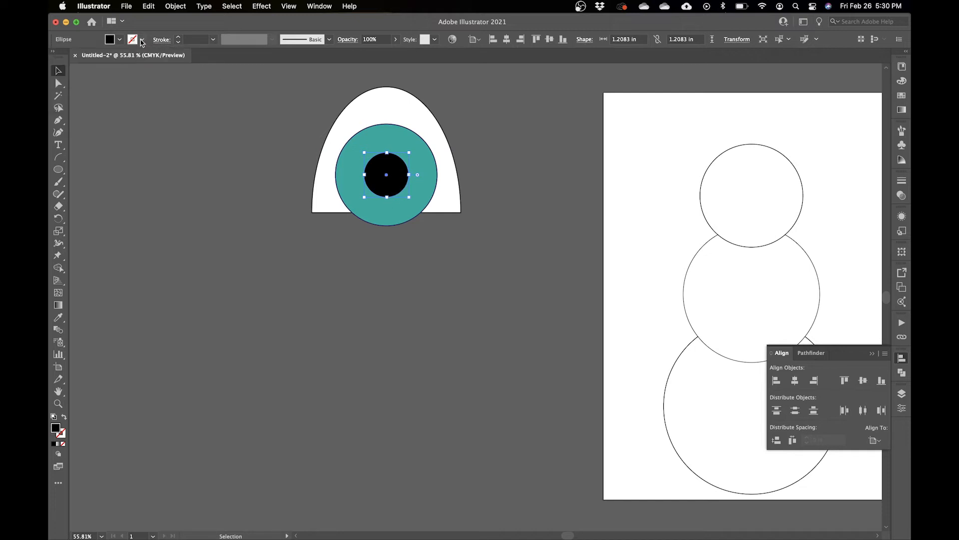
pyautogui.click(119, 40)
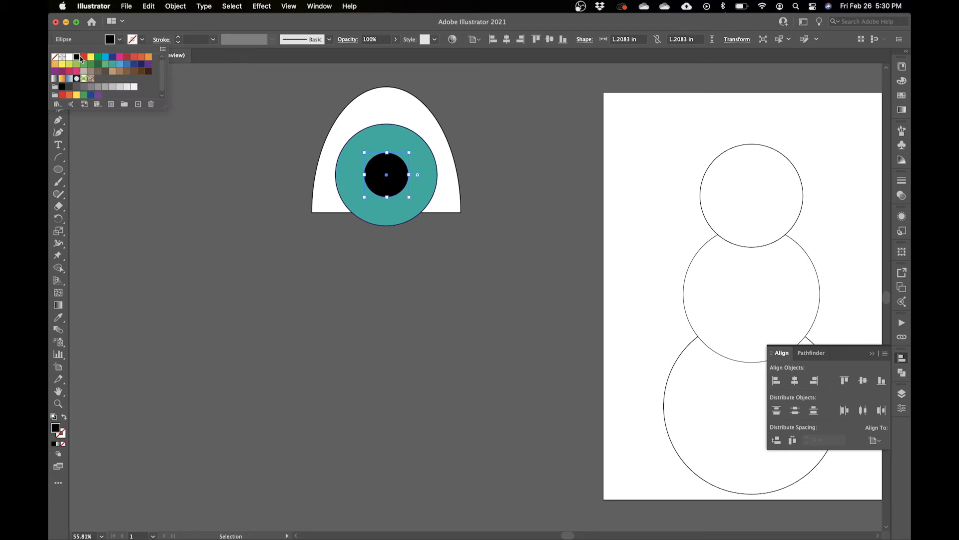
pyautogui.click(119, 40)
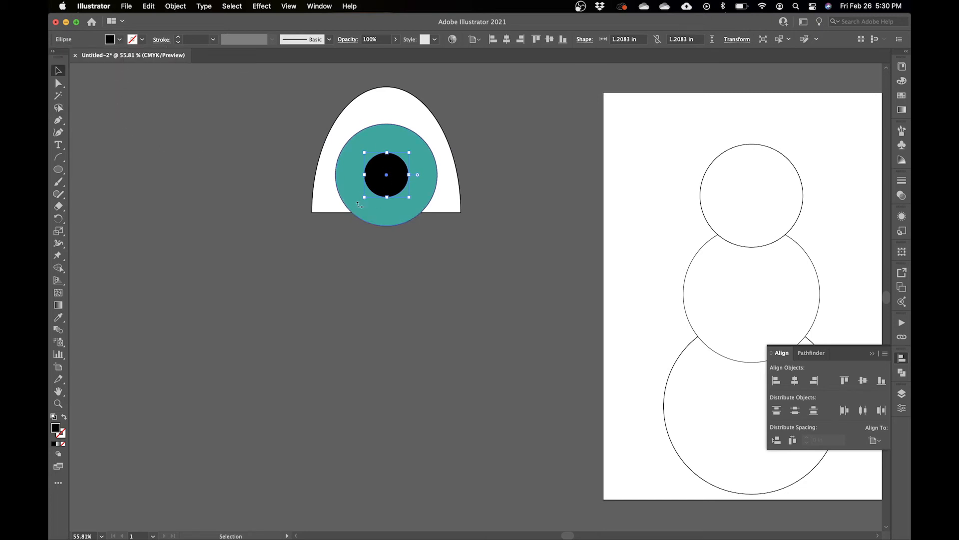
pyautogui.click(356, 272)
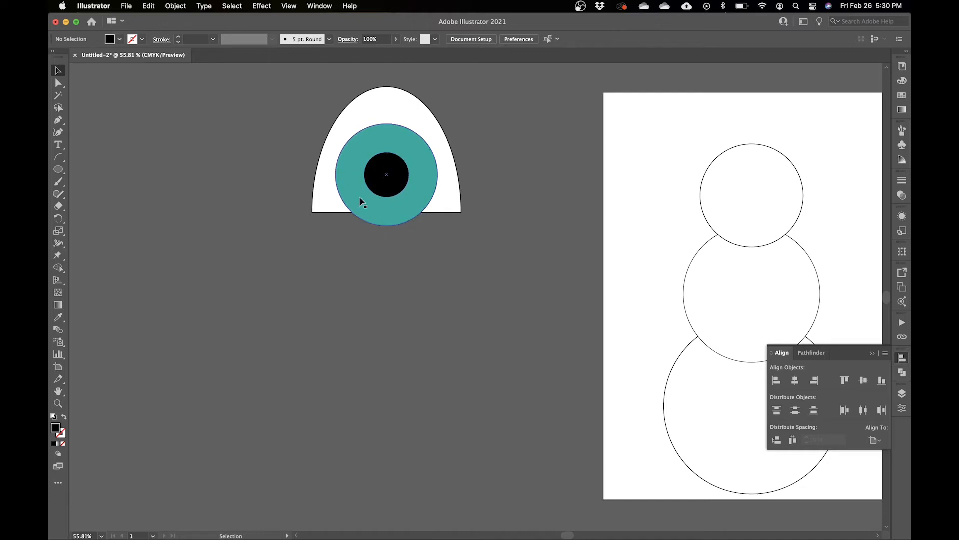
# Step: Draw a triangular wedge with the Pen tool from the pupil's center across the iris, and sample the dome's white fill onto it
pyautogui.press('p')
pyautogui.click(409, 120)
pyautogui.click(386, 174)
pyautogui.click(409, 120)
pyautogui.press('i')
pyautogui.click(346, 112)
# Step: Remove the stroke from the white wedge, and deselect it
pyautogui.press('v')
pyautogui.click(328, 112)
pyautogui.click(428, 141)
pyautogui.click(142, 39)
pyautogui.click(56, 54)
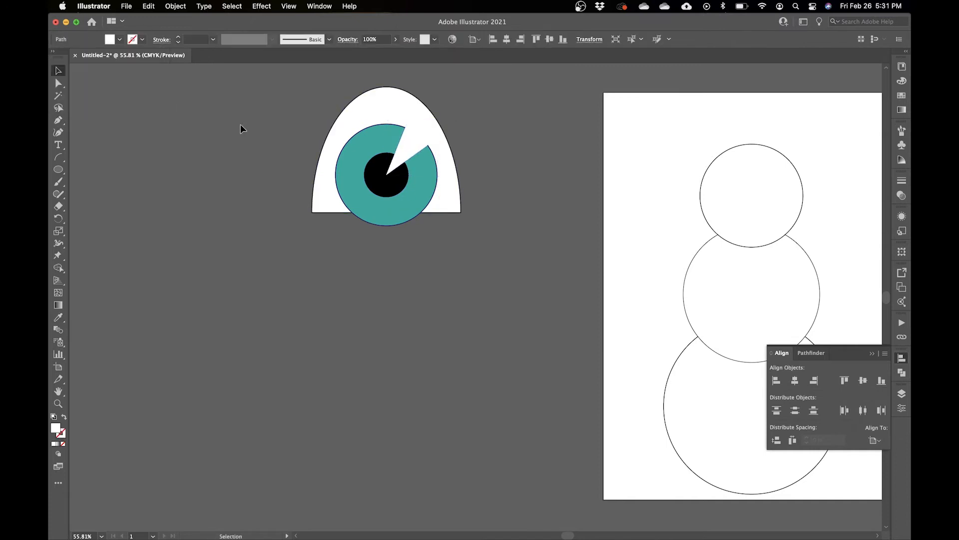
pyautogui.click(241, 126)
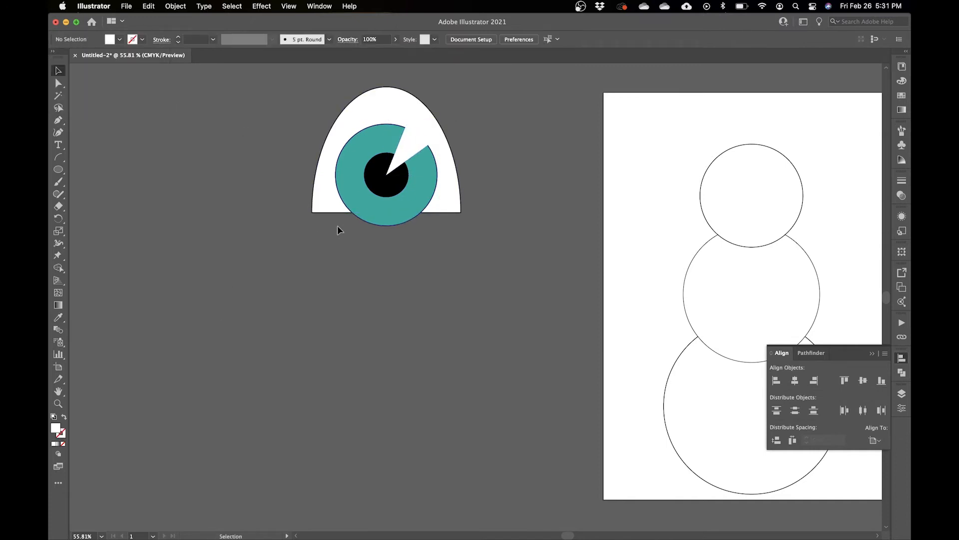
# Step: Adjust the position of the white wedge over the iris, and deselect it
pyautogui.moveTo(417, 146); pyautogui.dragTo(450, 130)
pyautogui.click(454, 251)
pyautogui.click(424, 149)
pyautogui.moveTo(426, 149)
pyautogui.mouseDown()
pyautogui.moveTo(475, 134)
pyautogui.moveTo(424, 148)
pyautogui.mouseUp()
pyautogui.click(455, 256)
# Step: Reshape the white wedge by moving its outer anchor points around the iris and shifting its tip toward the pupil's edge
pyautogui.press('a')
pyautogui.moveTo(418, 122); pyautogui.dragTo(397, 110)
pyautogui.moveTo(445, 147); pyautogui.dragTo(448, 158)
pyautogui.click(491, 187)
pyautogui.moveTo(397, 108); pyautogui.dragTo(449, 181)
pyautogui.click(471, 222)
pyautogui.click(387, 176)
pyautogui.moveTo(387, 176); pyautogui.dragTo(401, 171)
pyautogui.click(454, 291)
pyautogui.moveTo(431, 135); pyautogui.dragTo(421, 118)
pyautogui.moveTo(448, 182); pyautogui.dragTo(445, 150)
pyautogui.click(451, 256)
pyautogui.press('super+z')
pyautogui.press('super+z')
pyautogui.click(496, 223)
# Step: Draw a small white circle as a second highlight overlapping the iris and the lower edge of the pupil, and deselect it
pyautogui.click(59, 170)
pyautogui.moveTo(347, 176); pyautogui.dragTo(381, 210)
pyautogui.press('v')
pyautogui.click(335, 321)
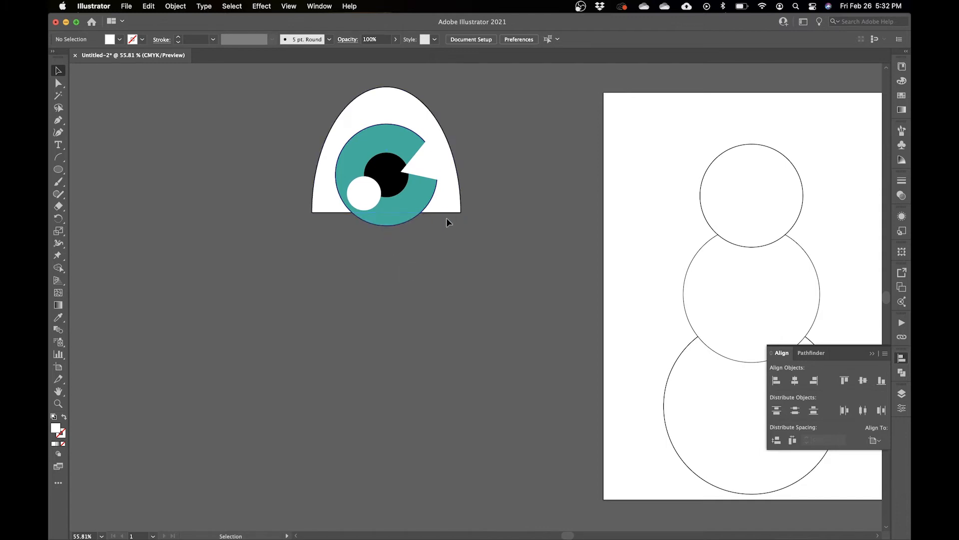
pyautogui.click(370, 220)
pyautogui.press('p')
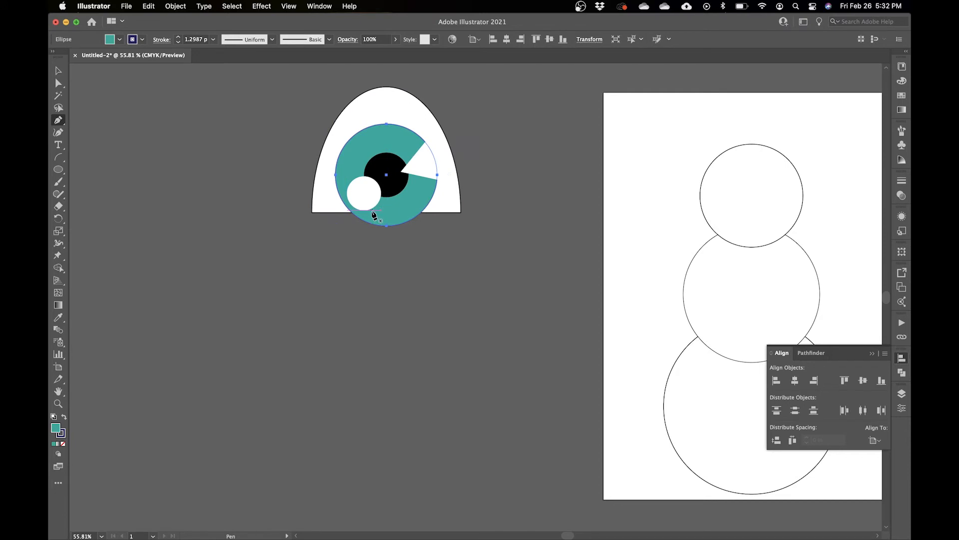
pyautogui.press('v')
pyautogui.click(361, 266)
# Step: Trim the teal iris to the dome's flat lower edge using the Pathfinder Intersect mode on the iris and dome, and deselect
pyautogui.click(325, 205)
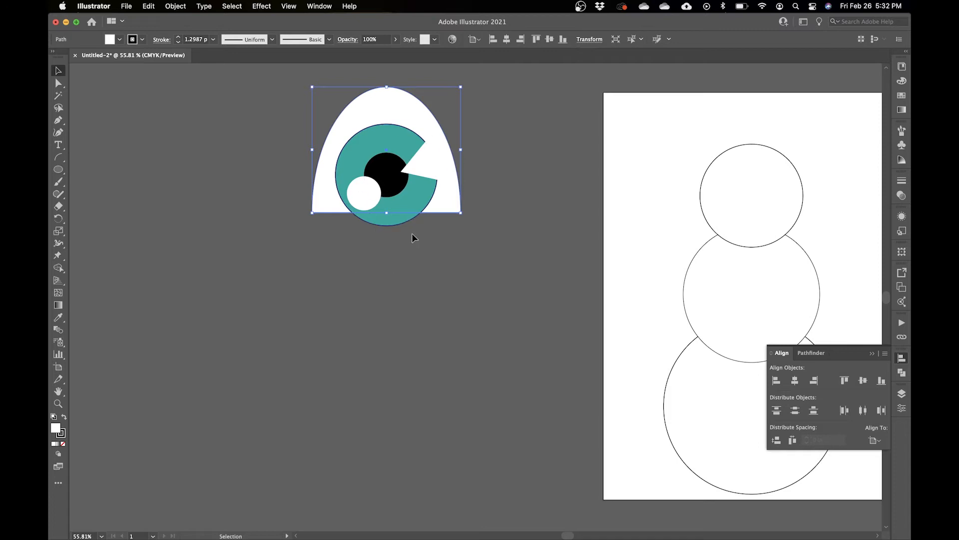
pyautogui.keyDown('shift'); pyautogui.click(414, 202); pyautogui.keyUp('shift')
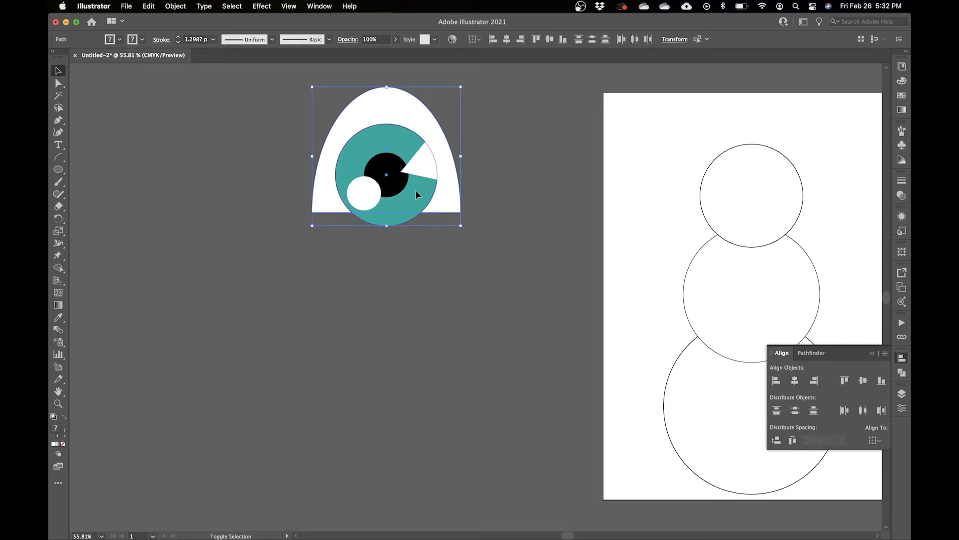
pyautogui.click(903, 394)
pyautogui.click(903, 394)
pyautogui.click(902, 373)
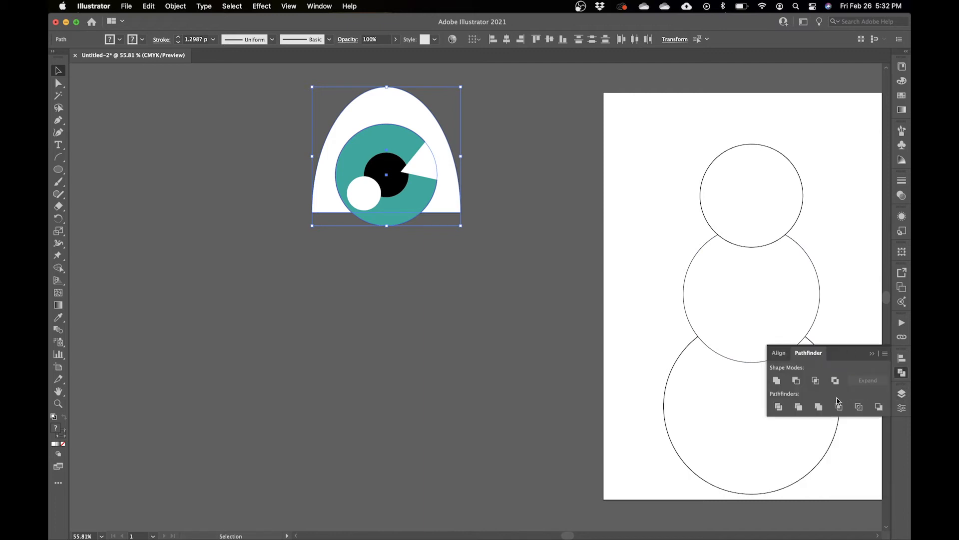
pyautogui.click(904, 373)
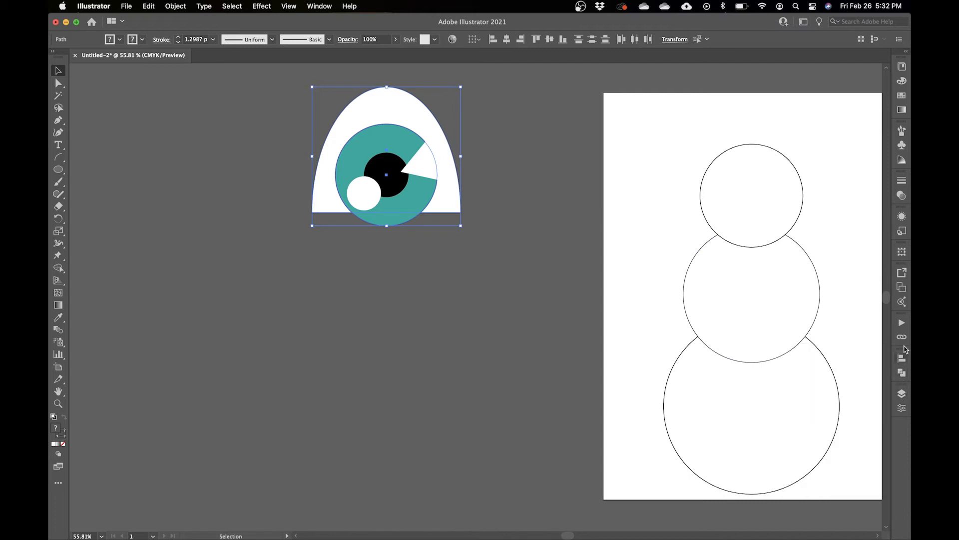
pyautogui.click(309, 6)
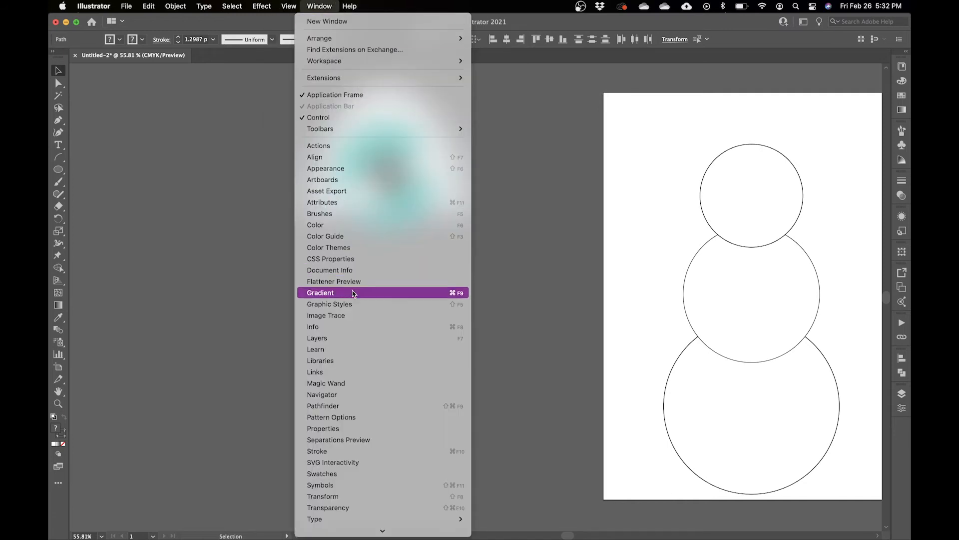
pyautogui.click(353, 406)
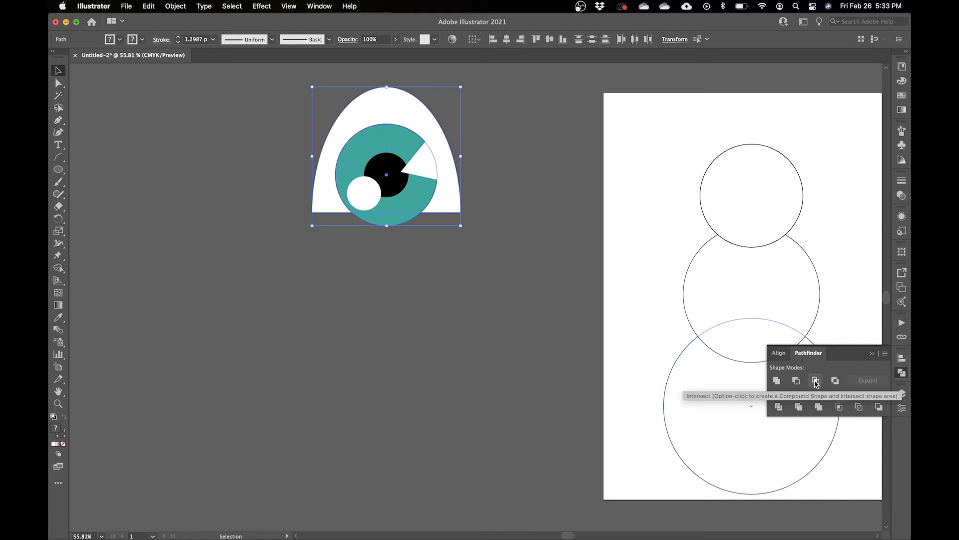
pyautogui.click(816, 381)
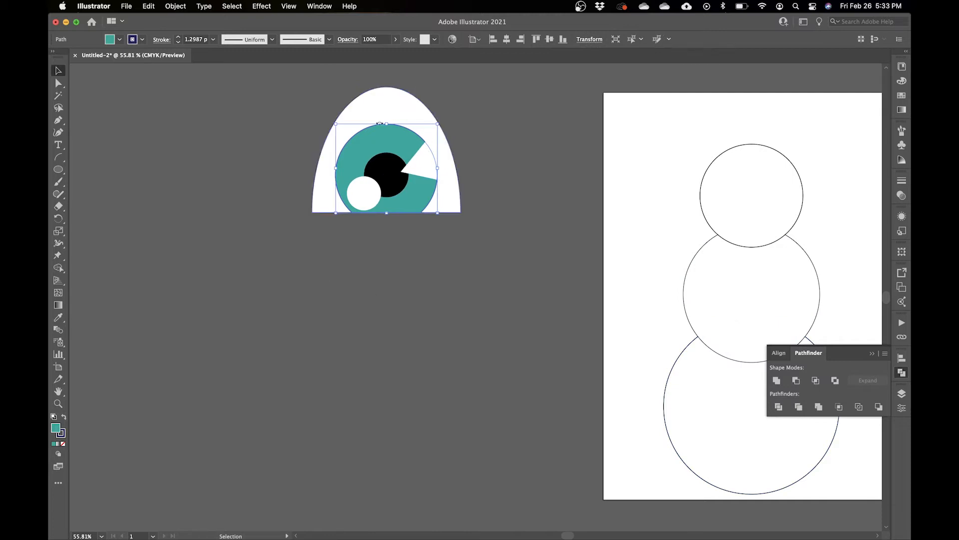
pyautogui.click(355, 236)
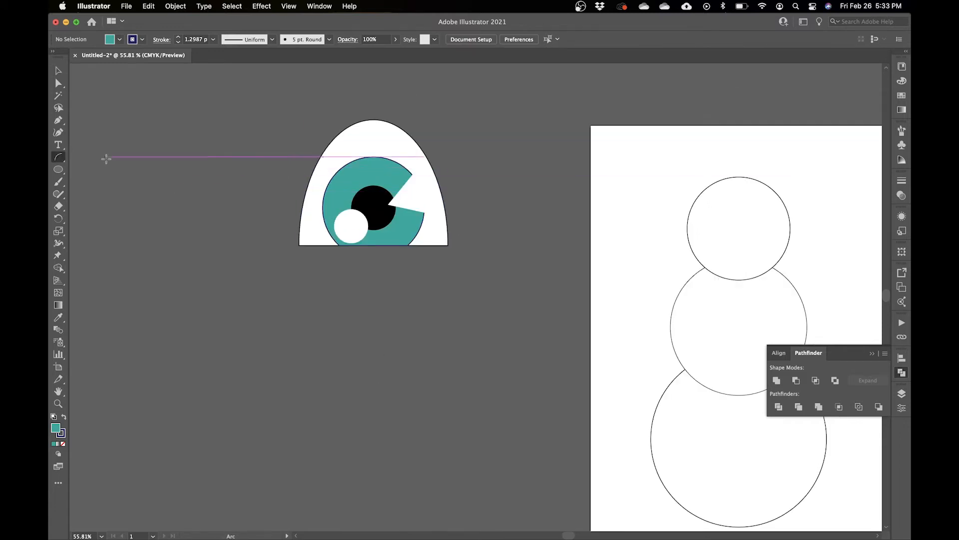
# Step: Draw an arc outward from the dome's outer edge with the Arc tool and reshape it by moving its handles and anchor point
pyautogui.click(59, 159)
pyautogui.moveTo(315, 165)
pyautogui.mouseDown()
pyautogui.moveTo(248, 150)
pyautogui.moveTo(251, 134)
pyautogui.mouseUp()
pyautogui.press('a')
pyautogui.click(252, 135)
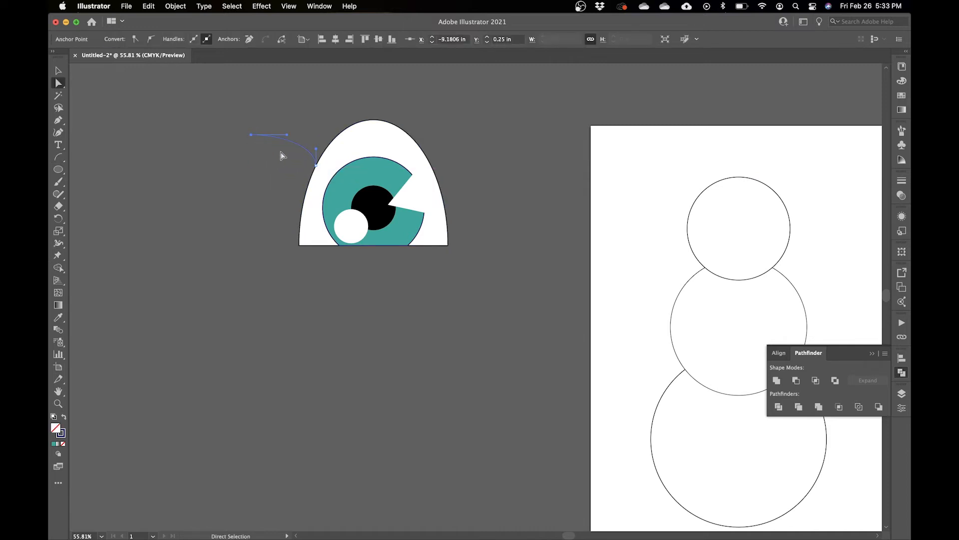
pyautogui.moveTo(315, 149); pyautogui.dragTo(296, 172)
pyautogui.moveTo(251, 134); pyautogui.dragTo(288, 233)
# Step: Set the arc's stroke weight to 10 pt, and deselect it
pyautogui.press('v')
pyautogui.click(212, 40)
pyautogui.click(227, 188)
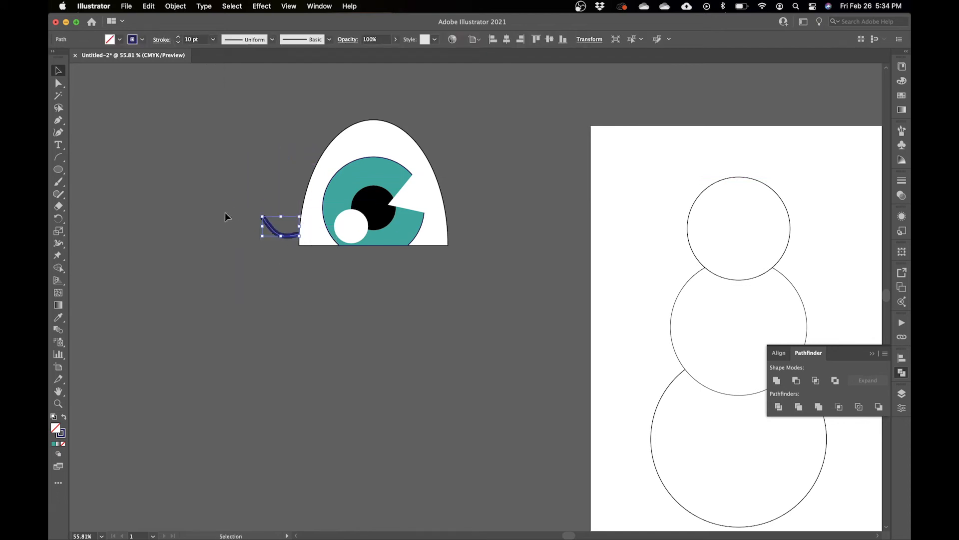
pyautogui.click(218, 243)
# Step: Smooth the arc's bend by adjusting its direction handle, and deselect it
pyautogui.press('a')
pyautogui.click(279, 235)
pyautogui.moveTo(276, 242); pyautogui.dragTo(286, 233)
pyautogui.click(255, 274)
pyautogui.press('v')
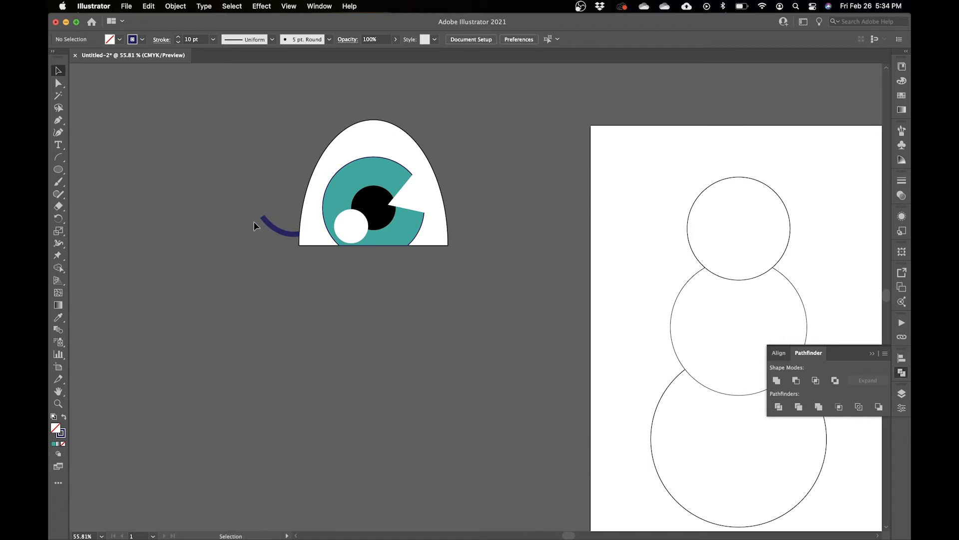
# Step: Give the arc's stroke round caps, review its stroke options, and deselect it
pyautogui.click(271, 227)
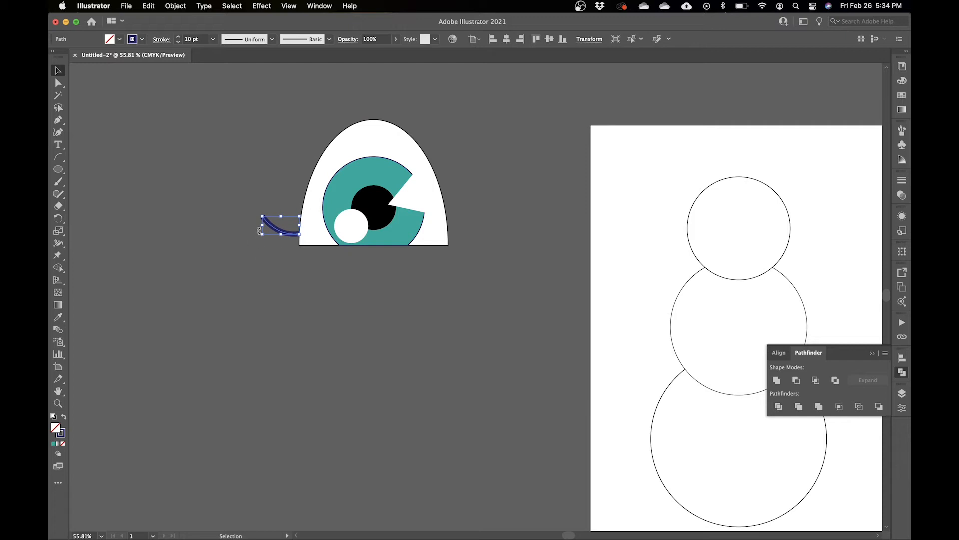
pyautogui.click(161, 39)
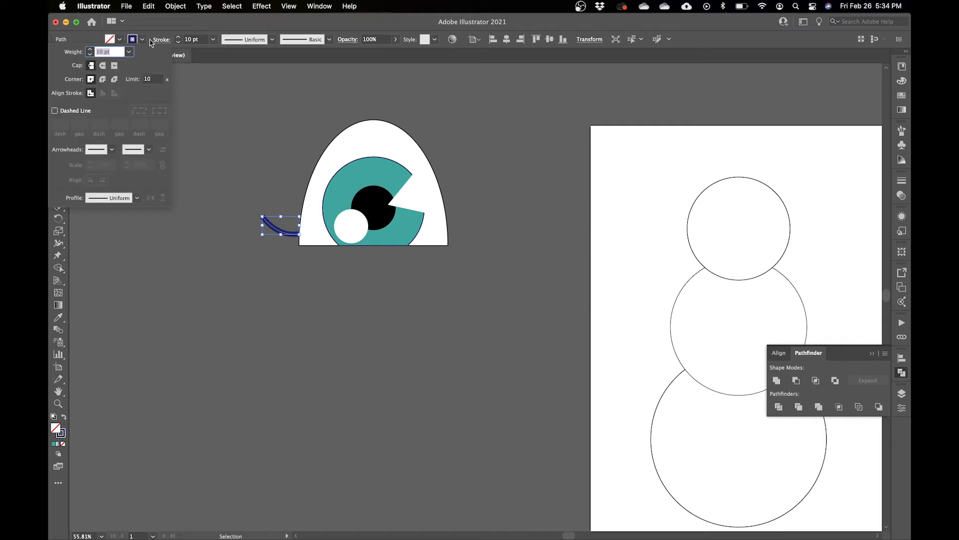
pyautogui.click(102, 66)
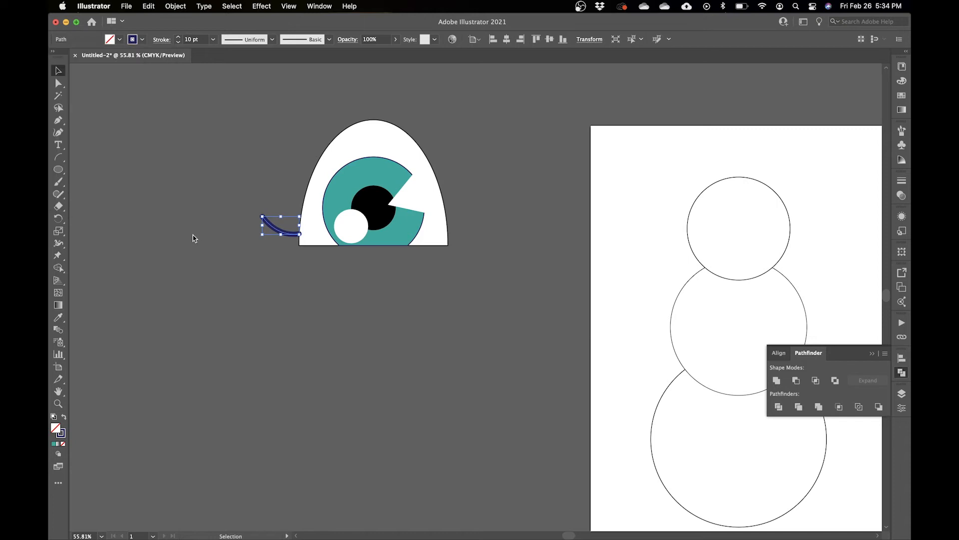
pyautogui.click(159, 40)
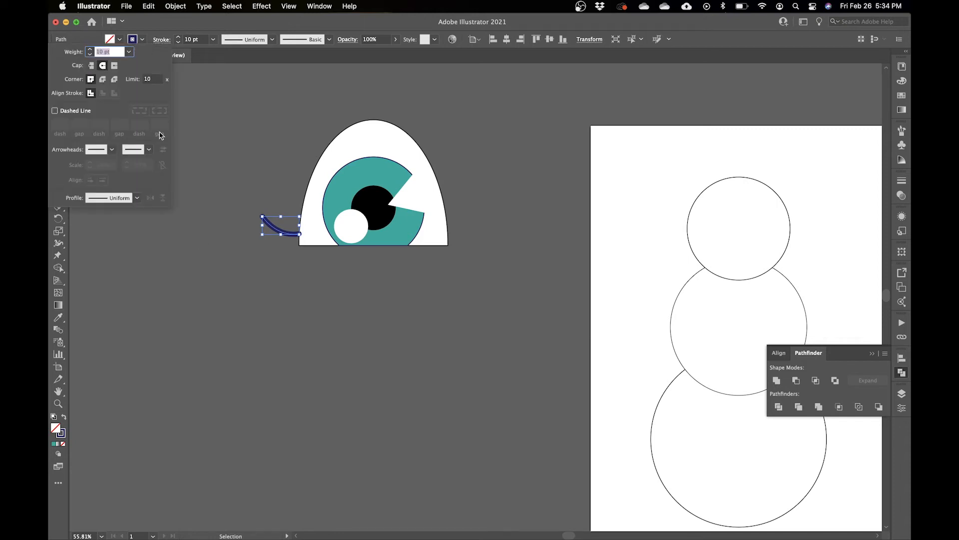
pyautogui.click(215, 219)
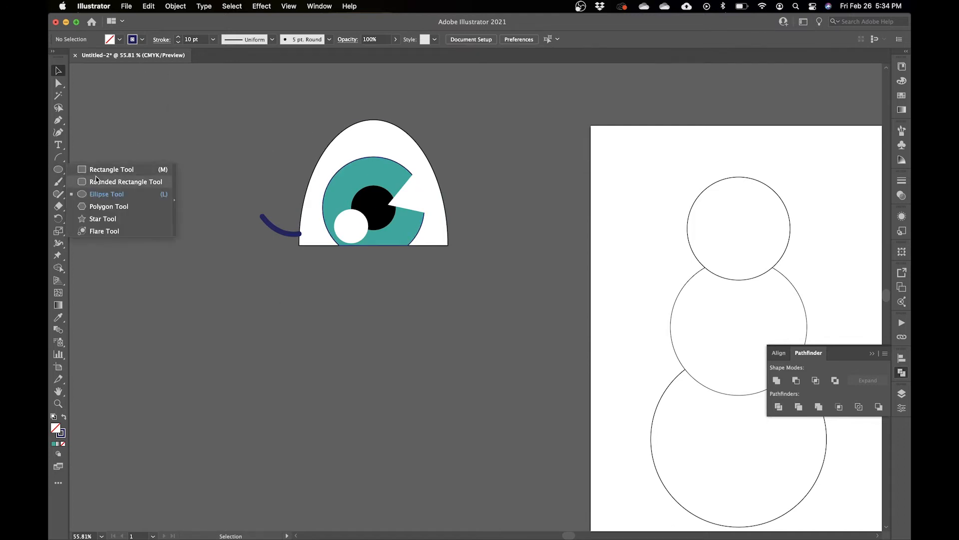
# Step: Draw a wide rectangle beside the eye, give its 10 pt stroke round-join corners, and deselect it
pyautogui.click(111, 170)
pyautogui.moveTo(138, 115); pyautogui.dragTo(268, 186)
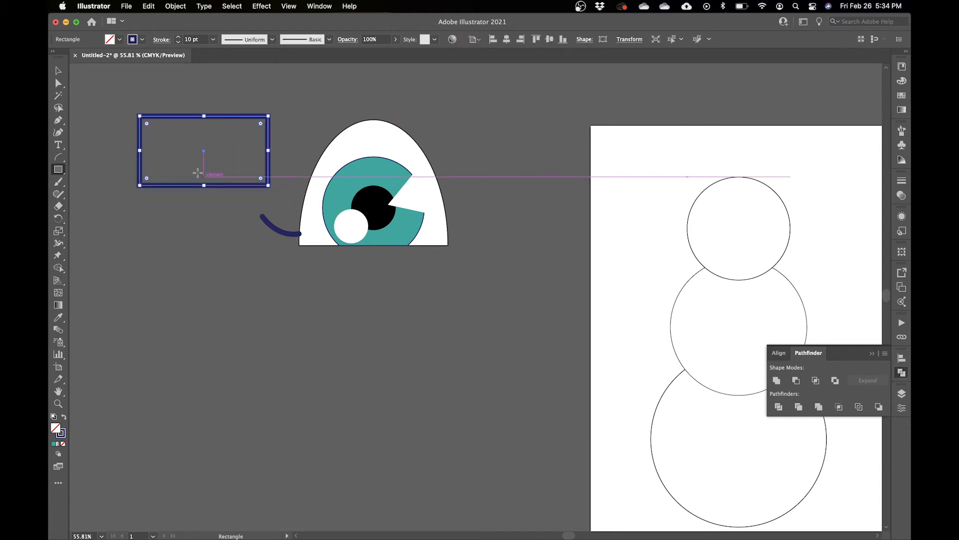
pyautogui.click(159, 40)
pyautogui.click(102, 79)
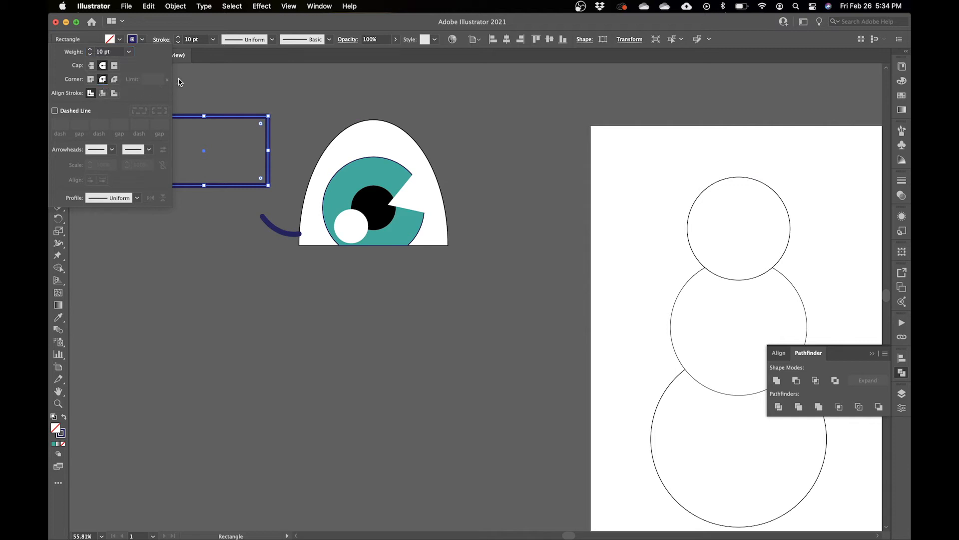
pyautogui.click(208, 90)
pyautogui.click(58, 70)
pyautogui.click(159, 134)
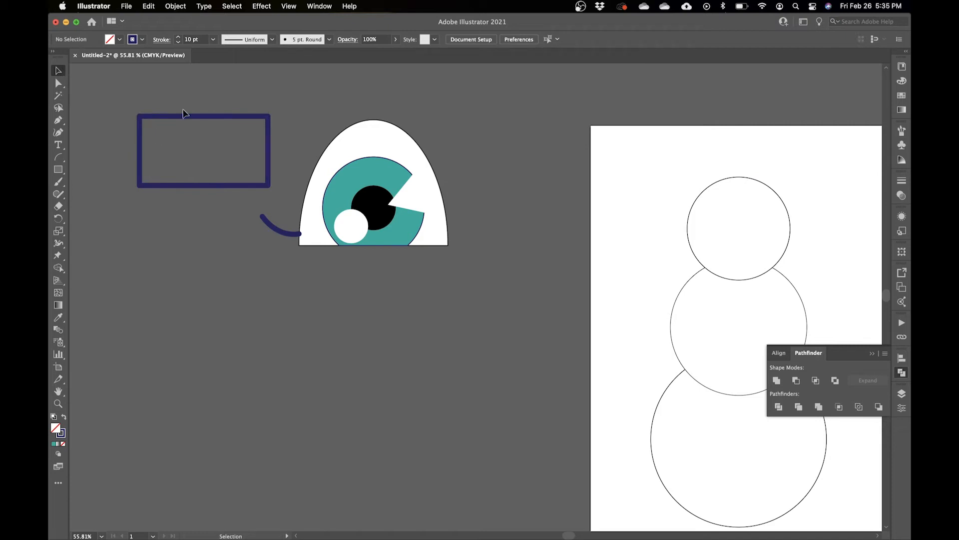
# Step: Review the rectangle's cap, corner and alignment stroke options without changing them
pyautogui.click(185, 117)
pyautogui.click(162, 39)
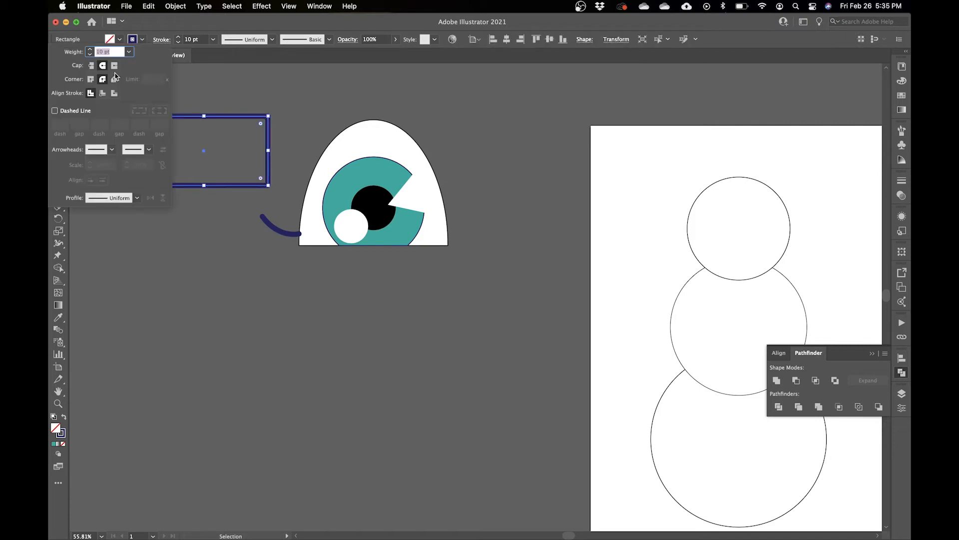
pyautogui.click(203, 86)
pyautogui.click(194, 87)
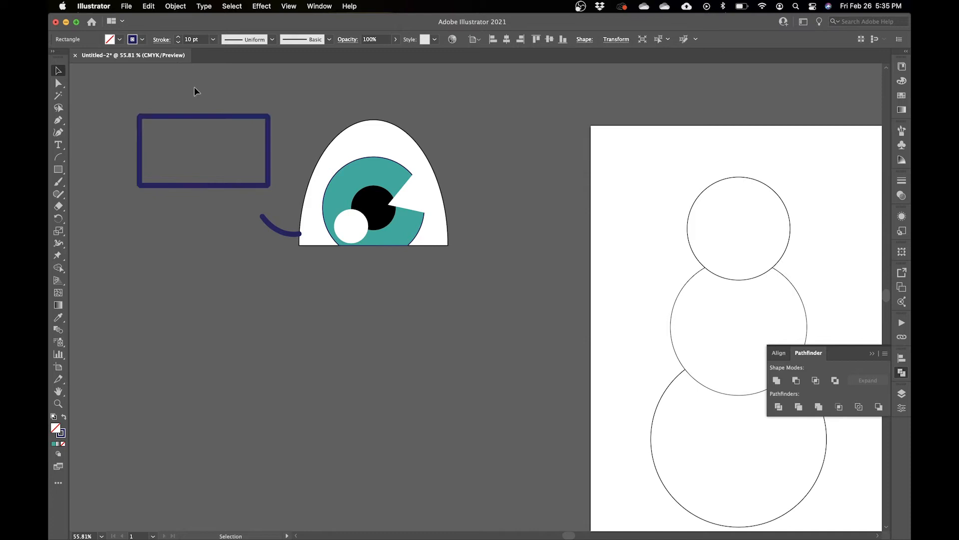
# Step: Turn the rectangle's 10 pt stroke into a dashed line with 25 pt dashes
pyautogui.click(156, 170)
pyautogui.click(161, 40)
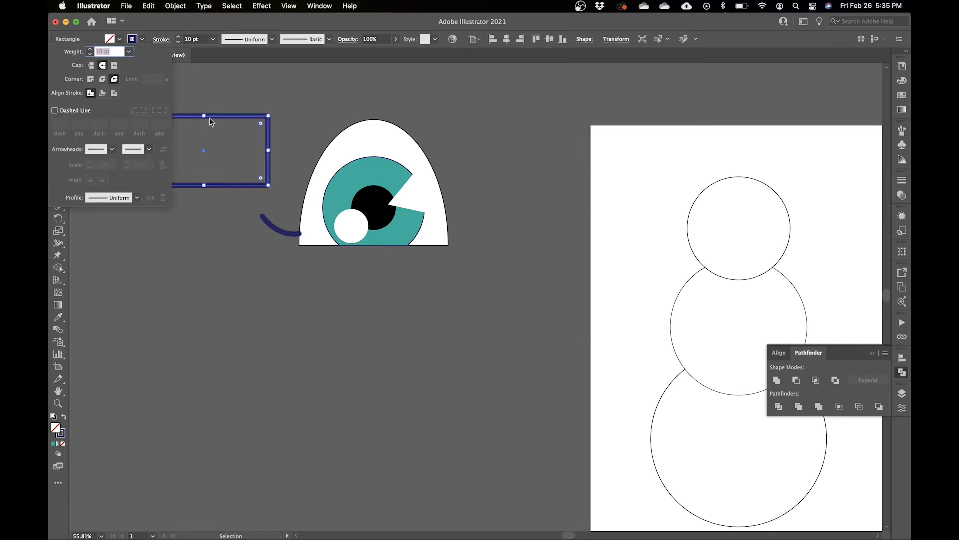
pyautogui.click(55, 111)
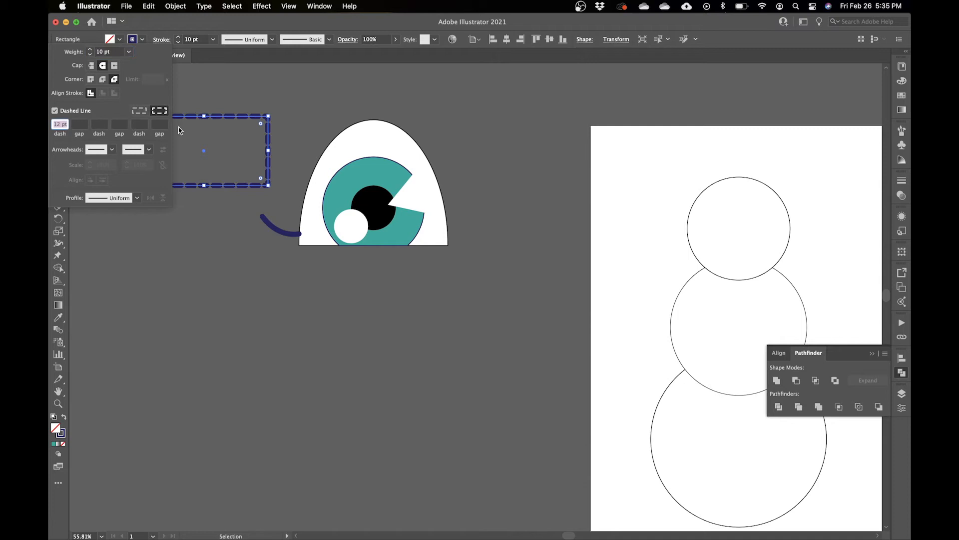
pyautogui.press('Up')
pyautogui.press('Up')
pyautogui.press('Up')
pyautogui.press('Up')
pyautogui.press('Up')
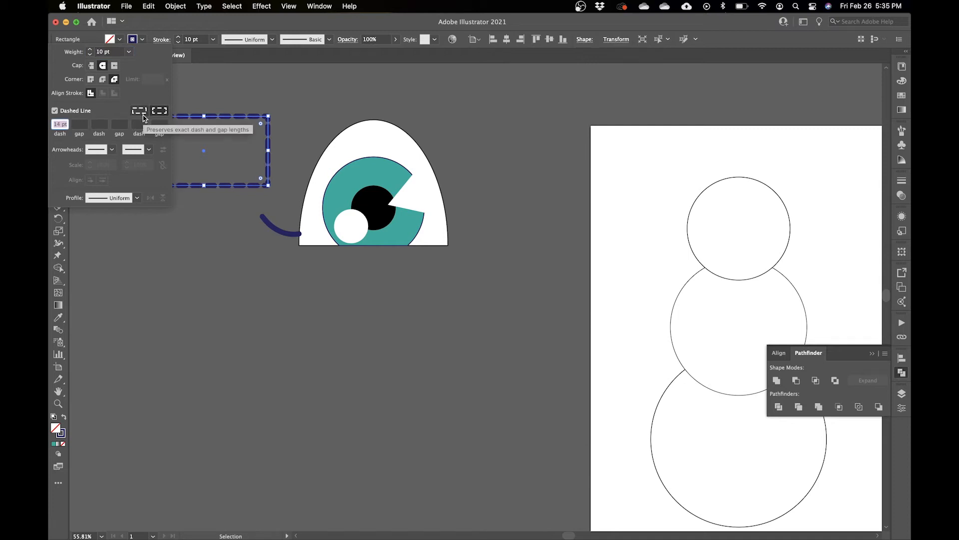
pyautogui.press('Up')
pyautogui.press('Up')
pyautogui.press('Up')
pyautogui.press('Up')
pyautogui.press('Up')
pyautogui.press('Up')
pyautogui.press('Up')
pyautogui.press('Up')
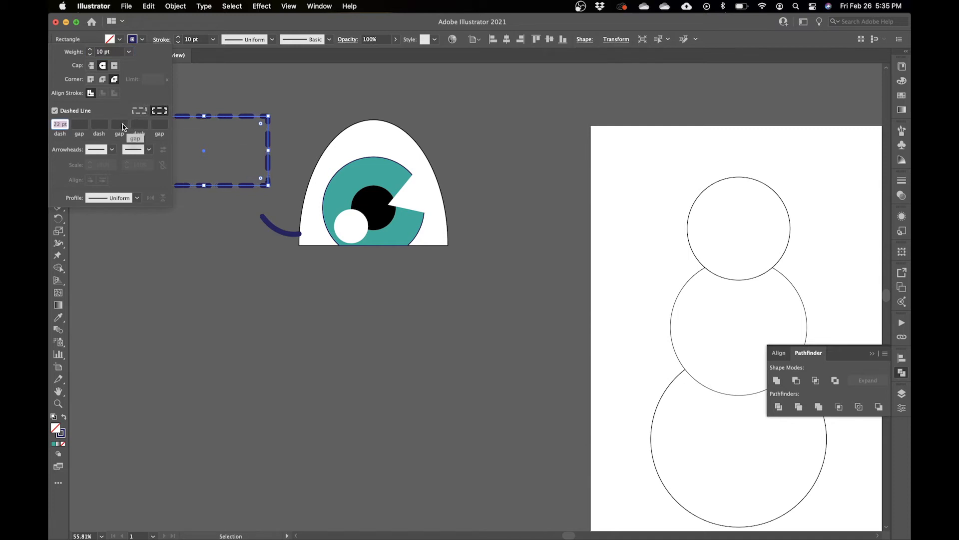
# Step: Try preserving exact dash and gap lengths on the rectangle, and return to dashes aligned to the corners
pyautogui.click(139, 111)
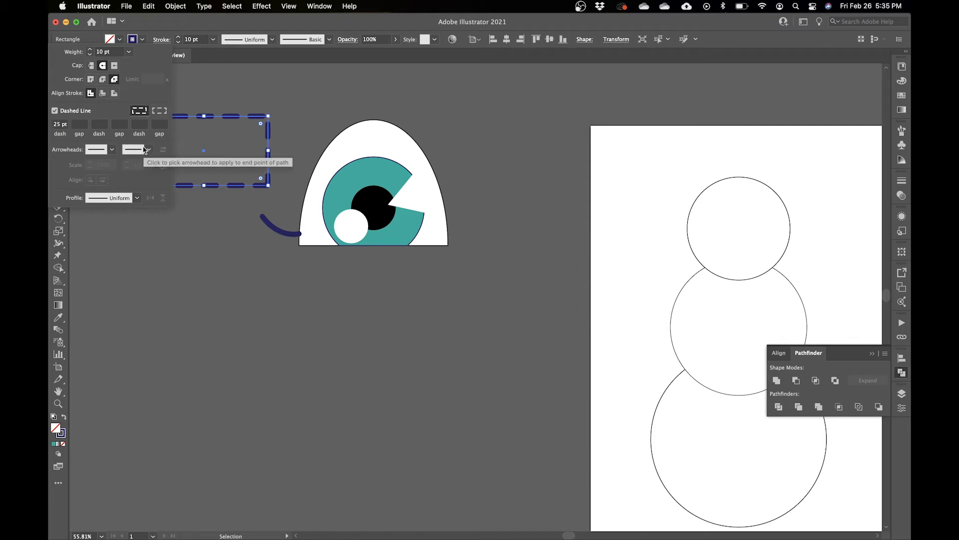
pyautogui.click(161, 111)
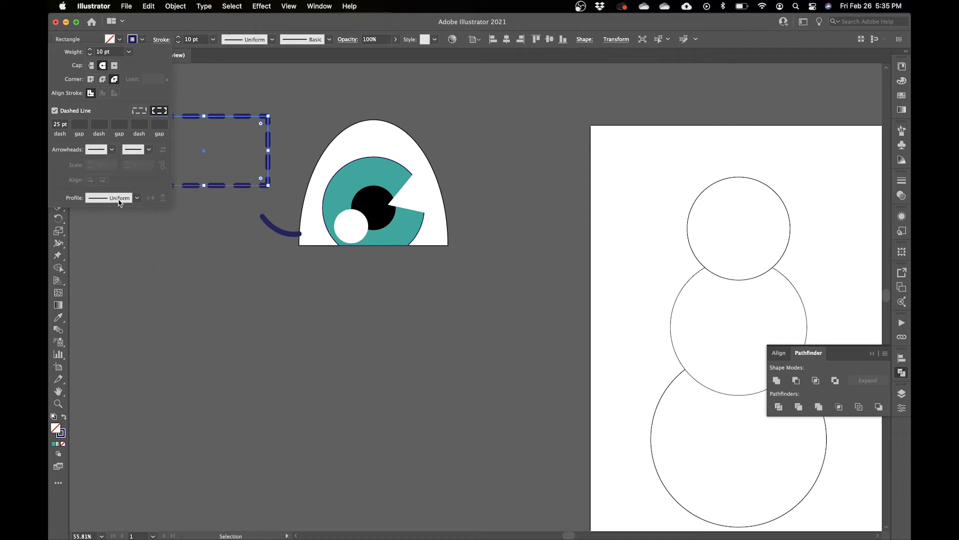
pyautogui.click(127, 256)
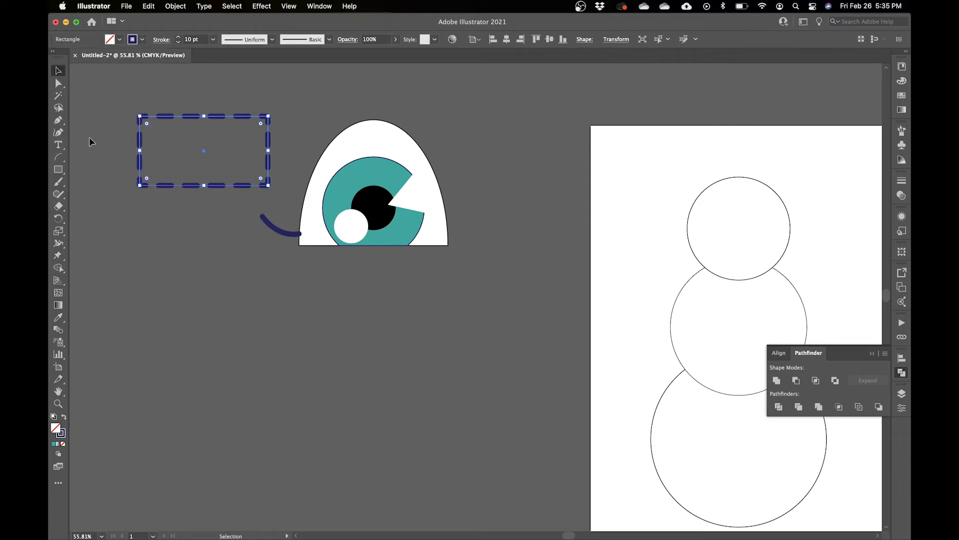
# Step: Delete the dashed rectangle and draw a large arc in its place beside the eye
pyautogui.press('Delete')
pyautogui.click(59, 158)
pyautogui.moveTo(150, 209); pyautogui.dragTo(245, 114)
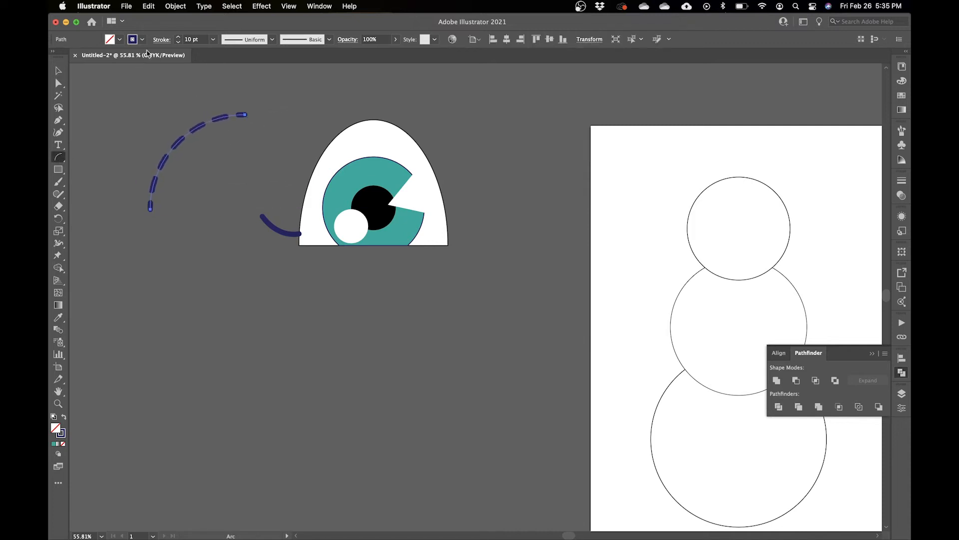
# Step: Make the arc's stroke solid, with a barbed arrowhead at its start and a solid triangular arrowhead at its end
pyautogui.click(161, 40)
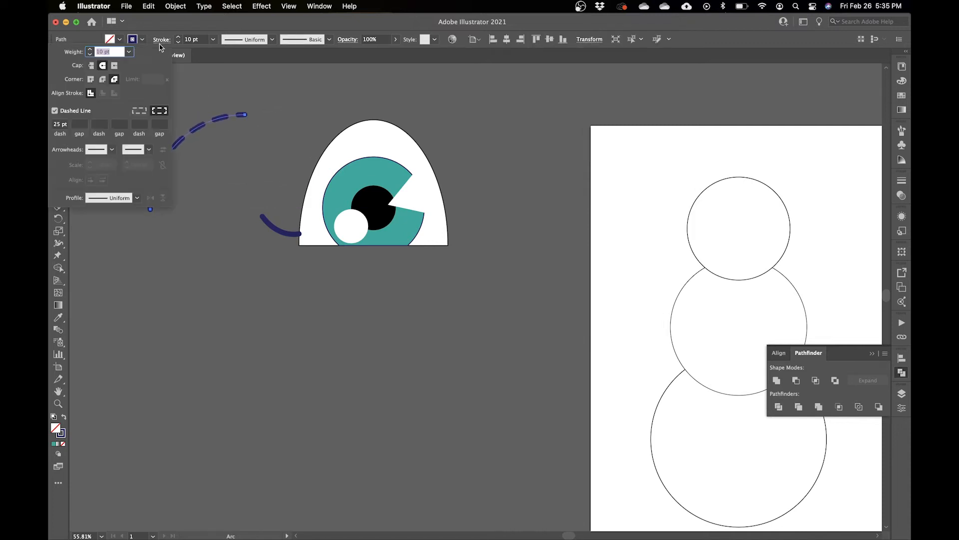
pyautogui.click(54, 111)
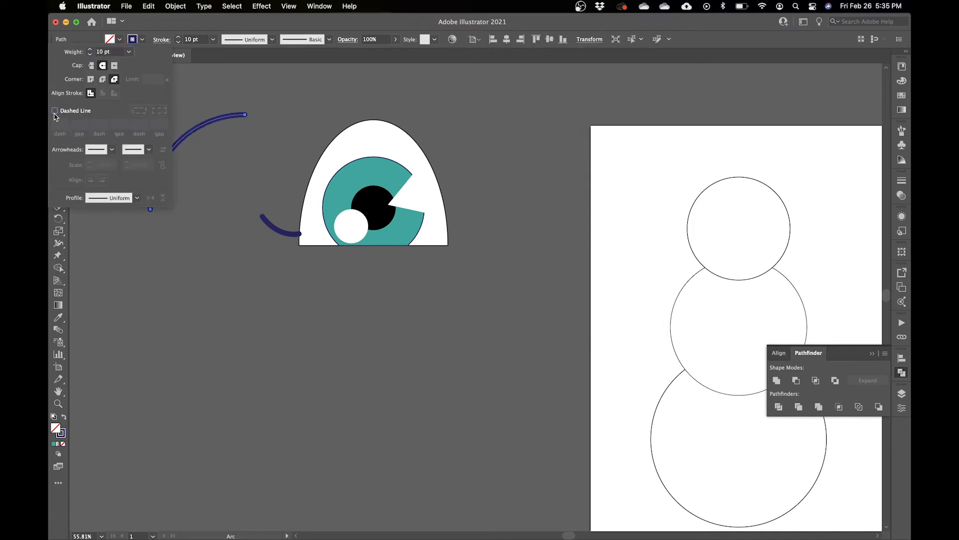
pyautogui.click(112, 149)
pyautogui.click(89, 231)
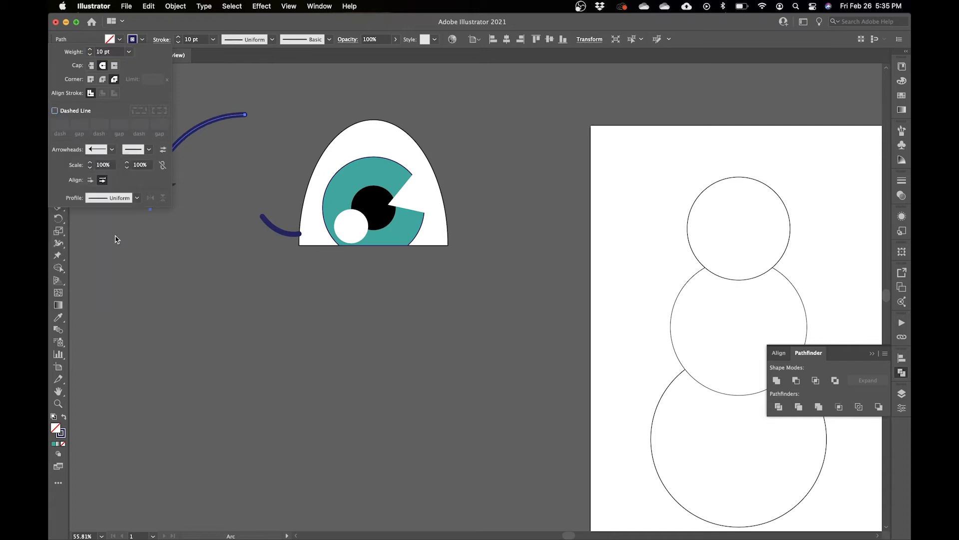
pyautogui.click(148, 151)
pyautogui.click(120, 288)
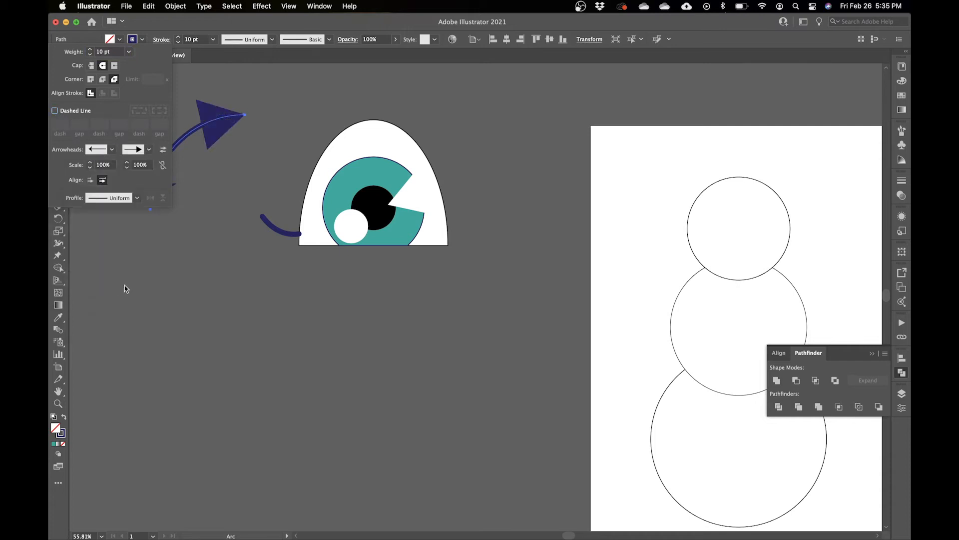
pyautogui.click(179, 264)
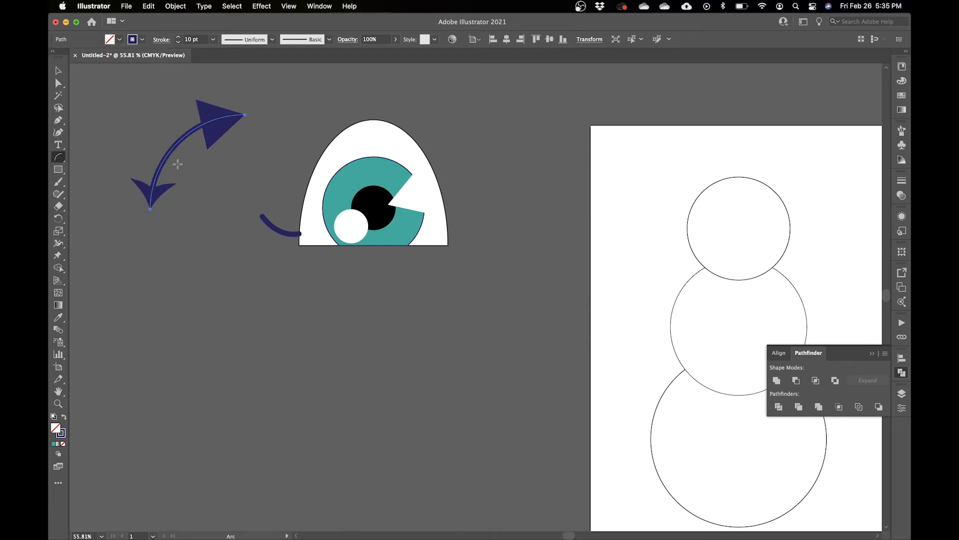
# Step: Delete the double-headed arrow arc, and set the small eyelash's stroke colour to black
pyautogui.press('v')
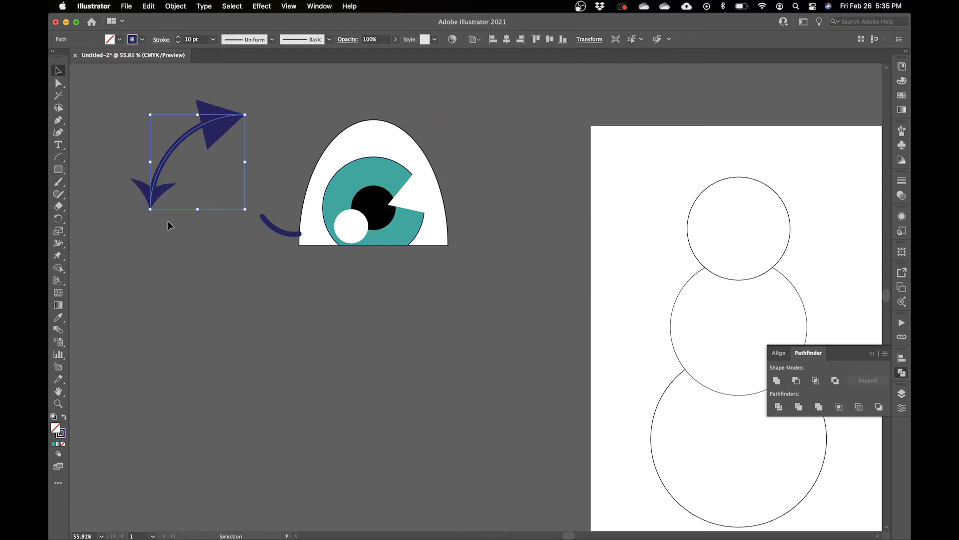
pyautogui.press('Delete')
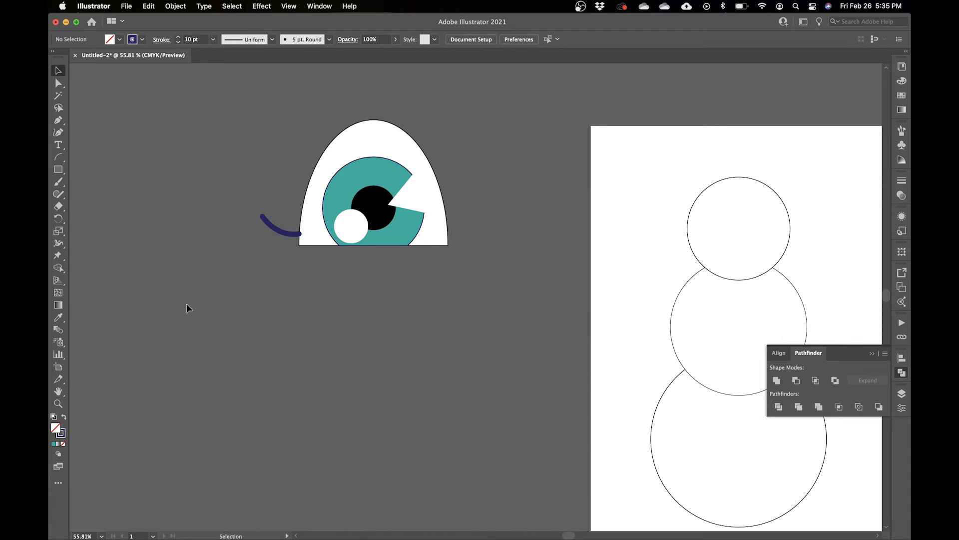
pyautogui.click(280, 234)
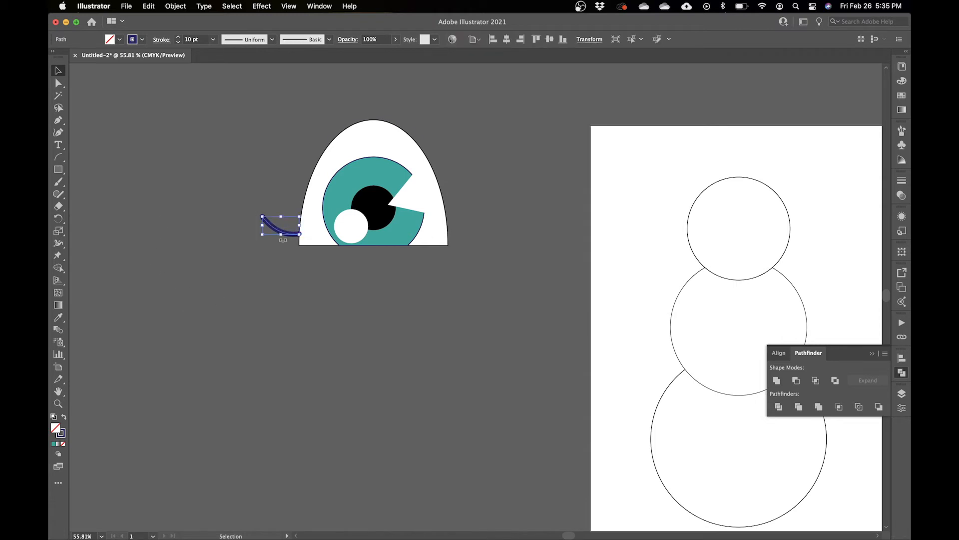
pyautogui.click(134, 39)
pyautogui.click(77, 57)
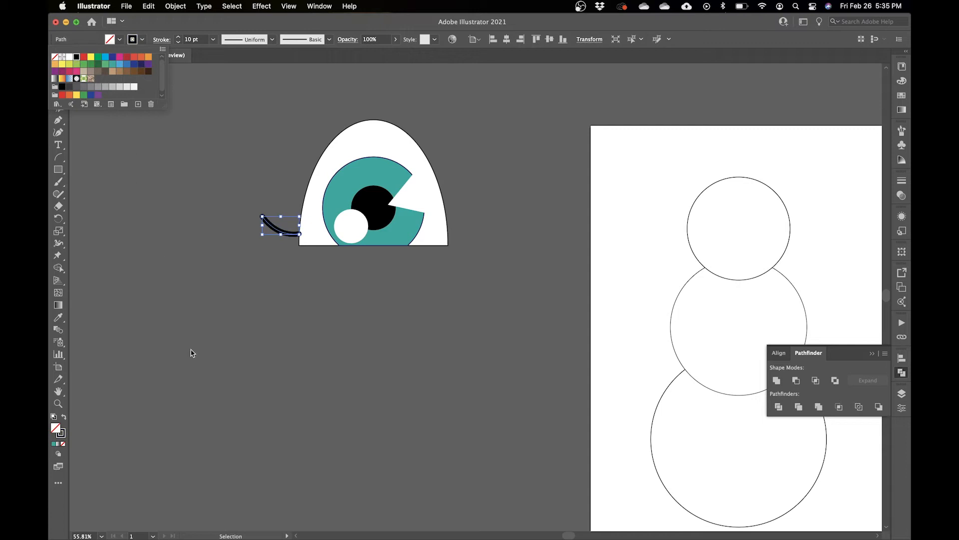
pyautogui.click(223, 313)
pyautogui.click(241, 307)
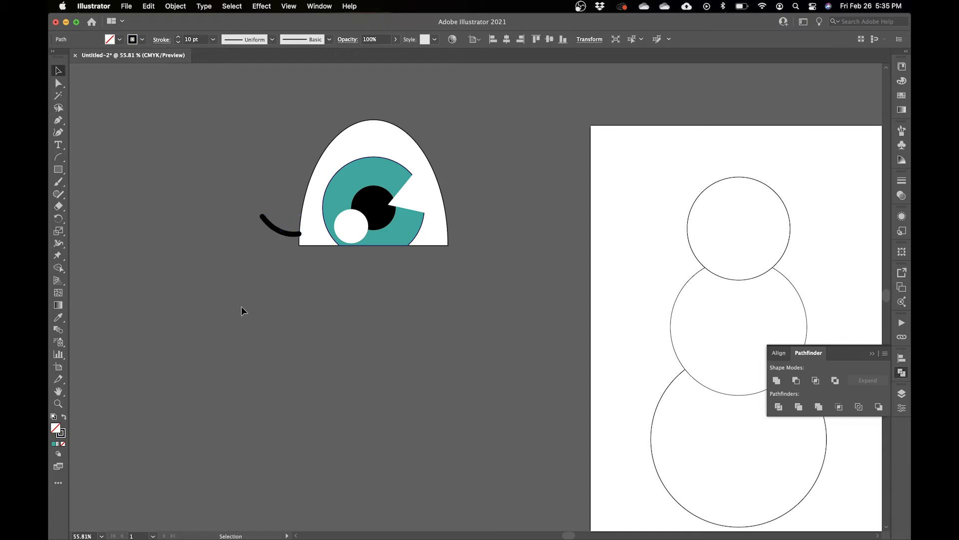
# Step: Isolate the eyelash path and exit isolation mode
pyautogui.doubleClick(289, 235)
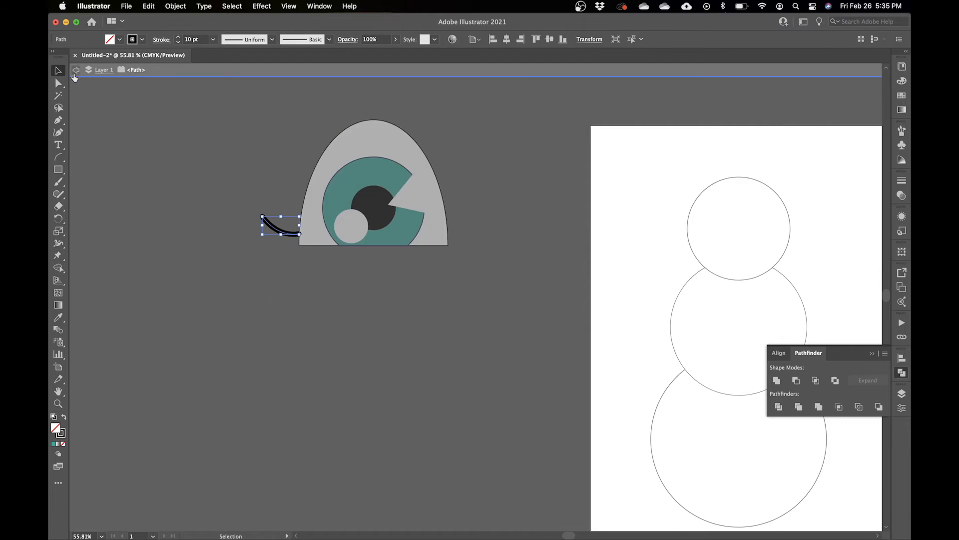
pyautogui.click(75, 72)
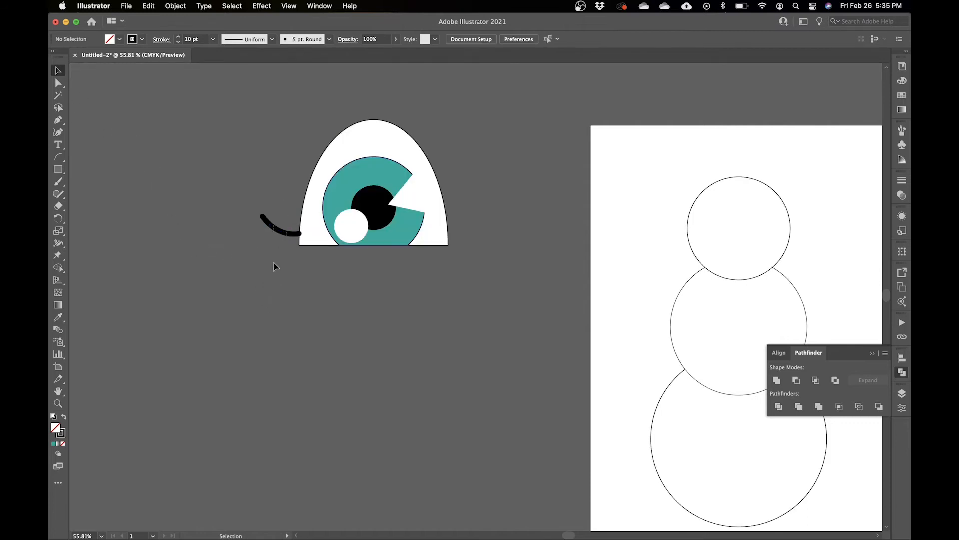
# Step: Compare how the eyelash is selected with the Selection tool and with the Direct Selection tool
pyautogui.moveTo(274, 263); pyautogui.dragTo(274, 265)
pyautogui.press('a')
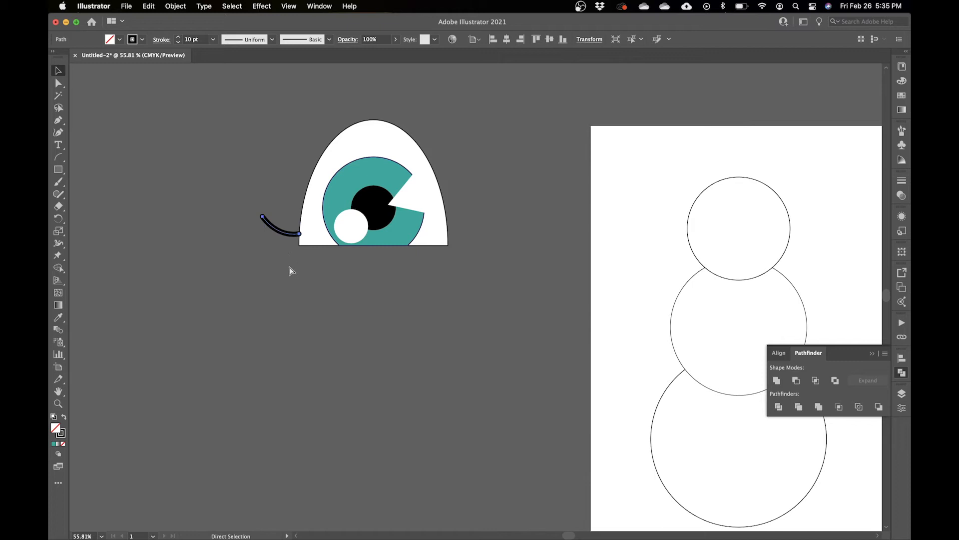
pyautogui.press('v')
pyautogui.click(292, 276)
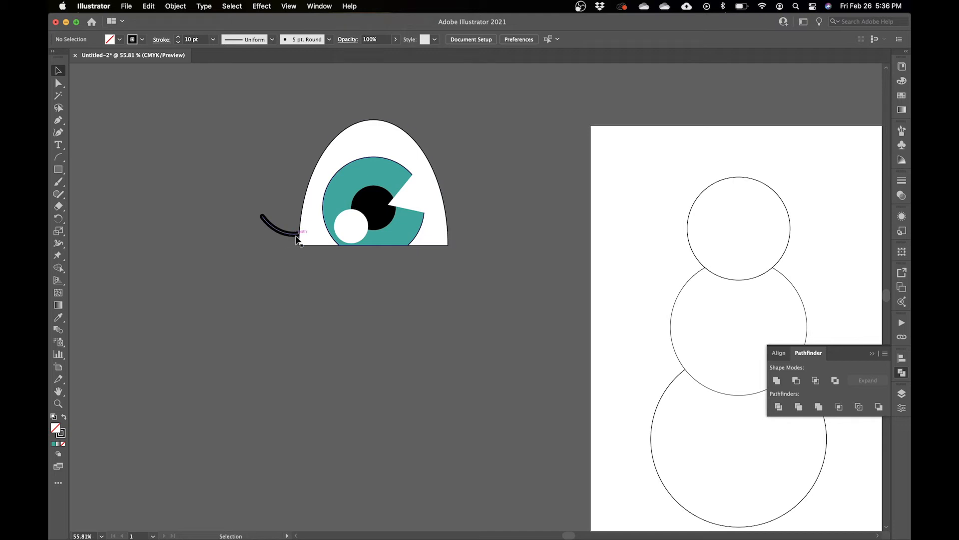
pyautogui.press('a')
pyautogui.click(291, 235)
pyautogui.press('v')
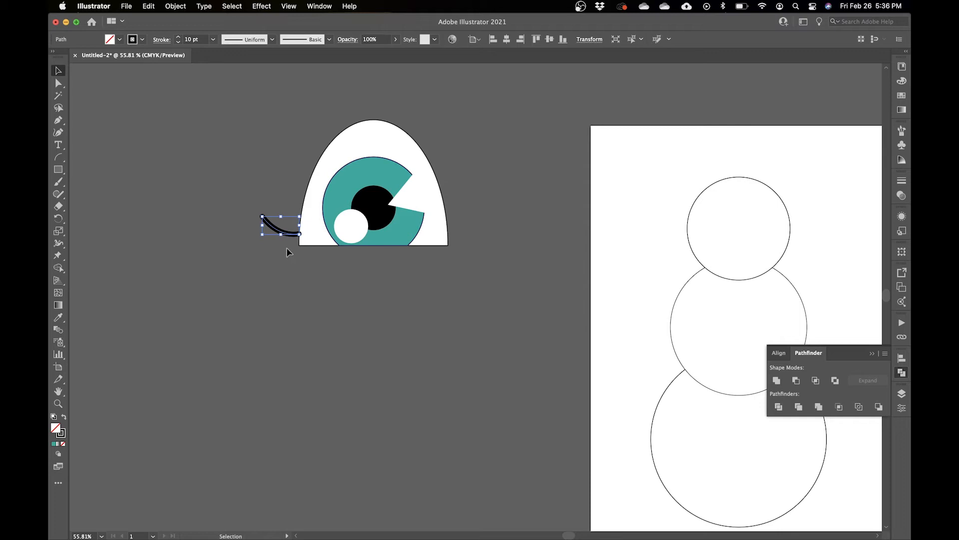
pyautogui.press('a')
pyautogui.press('v')
pyautogui.click(285, 255)
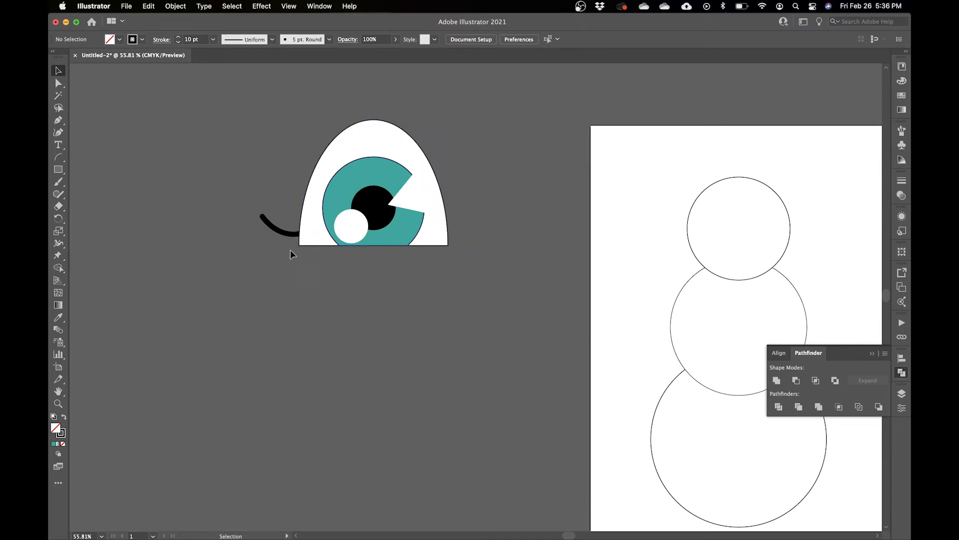
pyautogui.moveTo(283, 198); pyautogui.dragTo(265, 340)
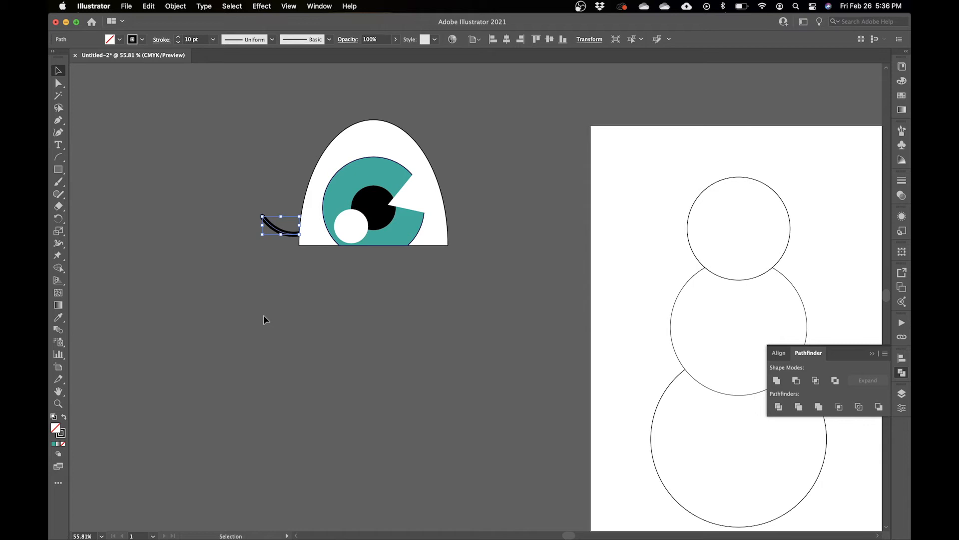
pyautogui.press('a')
pyautogui.press('v')
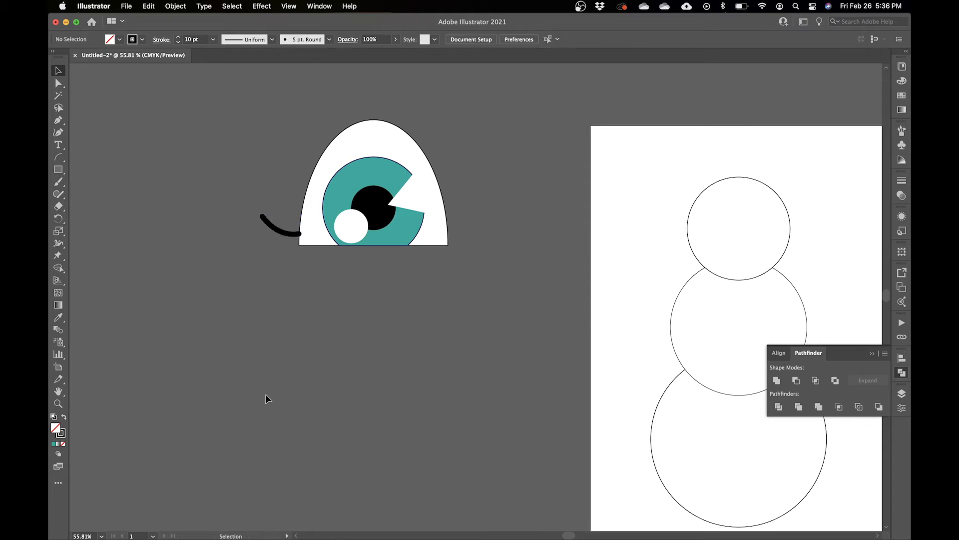
pyautogui.press('a')
pyautogui.press('v')
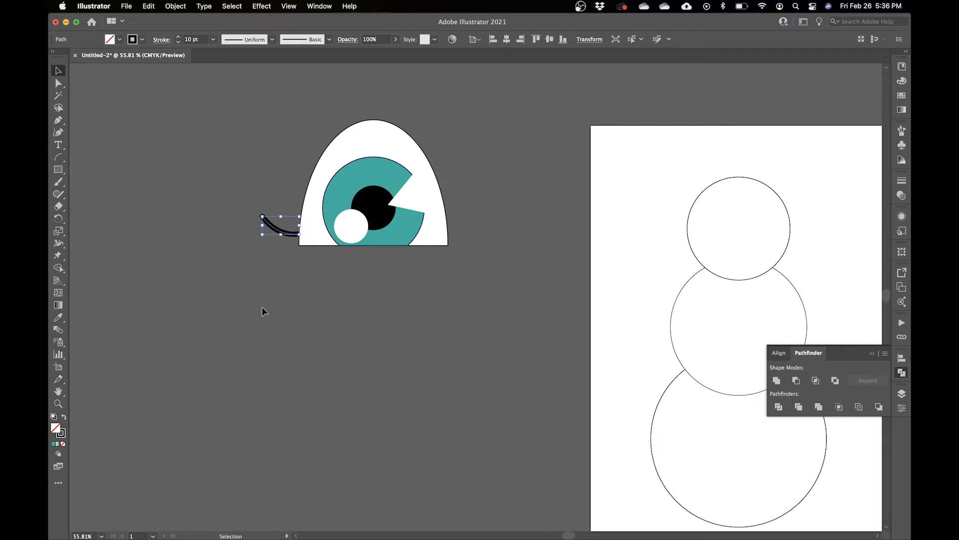
pyautogui.click(258, 300)
# Step: Lower the eyelash slightly and place a duplicate of it just above, at the eye's outer edge
pyautogui.moveTo(289, 236)
pyautogui.mouseDown()
pyautogui.moveTo(293, 220)
pyautogui.moveTo(279, 237)
pyautogui.mouseUp()
pyautogui.click(274, 211)
pyautogui.moveTo(265, 201)
pyautogui.mouseDown()
pyautogui.moveTo(292, 218)
pyautogui.moveTo(274, 206)
pyautogui.moveTo(223, 292)
pyautogui.moveTo(213, 292)
pyautogui.mouseUp()
pyautogui.press('super+z')
pyautogui.moveTo(276, 226); pyautogui.dragTo(278, 223)
pyautogui.click(229, 317)
# Step: Increase the stroke weight of the eye's outline and of the teal iris to 3 pt
pyautogui.click(315, 200)
pyautogui.click(178, 37)
pyautogui.click(178, 37)
pyautogui.click(467, 142)
pyautogui.click(382, 167)
pyautogui.click(178, 36)
pyautogui.click(178, 36)
pyautogui.click(229, 110)
# Step: Set the iris's stroke colour to black and deselect it
pyautogui.click(370, 172)
pyautogui.click(133, 40)
pyautogui.click(83, 61)
pyautogui.click(214, 132)
pyautogui.click(214, 133)
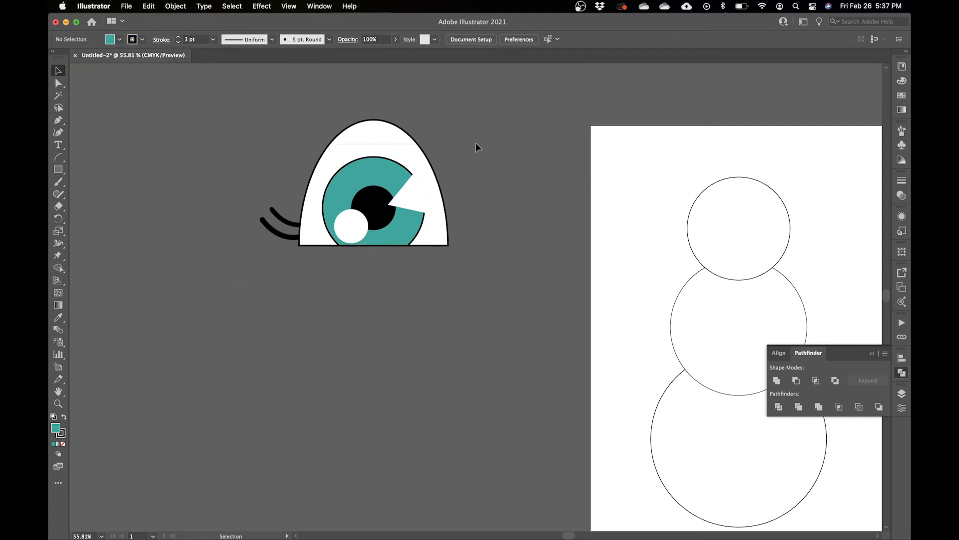
# Step: Select the entire eye with its lashes, move it onto the snowman's head, and scale it down to a small size
pyautogui.press('super+a')
pyautogui.moveTo(345, 153)
pyautogui.mouseDown()
pyautogui.moveTo(643, 240)
pyautogui.moveTo(660, 187)
pyautogui.moveTo(450, 209)
pyautogui.moveTo(340, 159)
pyautogui.mouseUp()
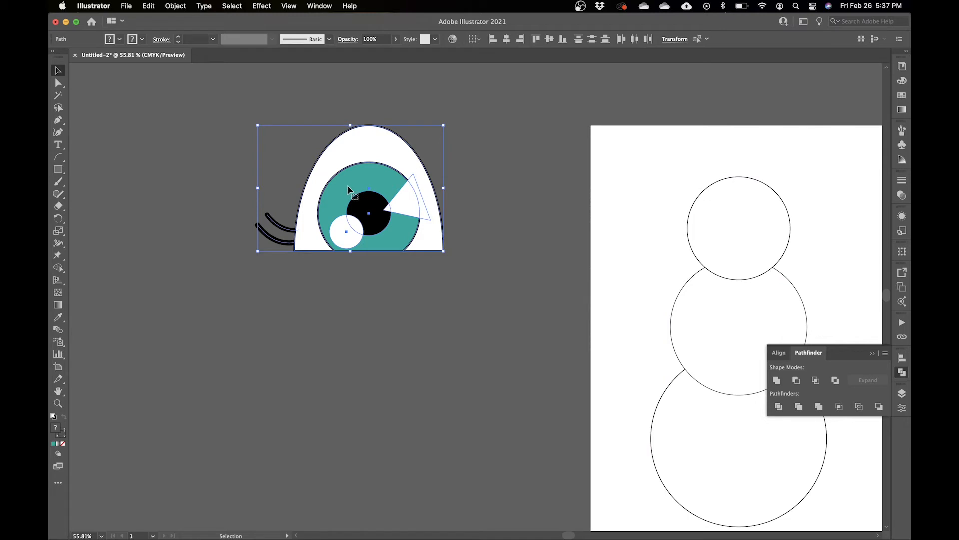
pyautogui.click(267, 312)
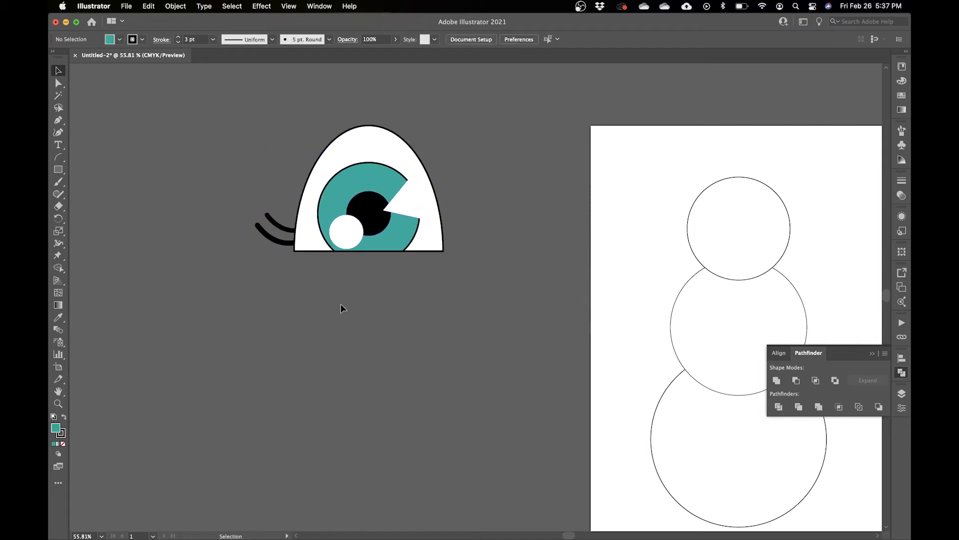
pyautogui.moveTo(327, 216); pyautogui.dragTo(376, 205)
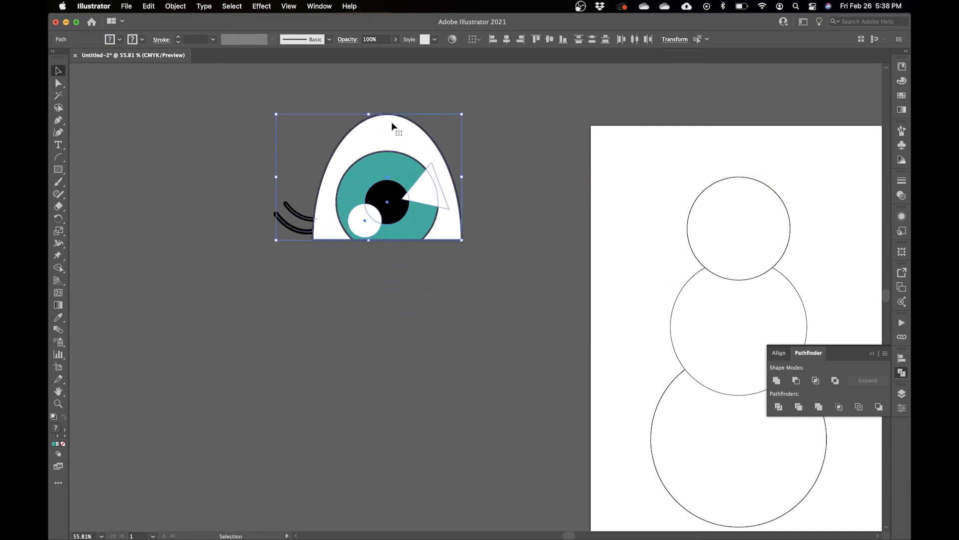
pyautogui.moveTo(358, 141); pyautogui.dragTo(678, 198)
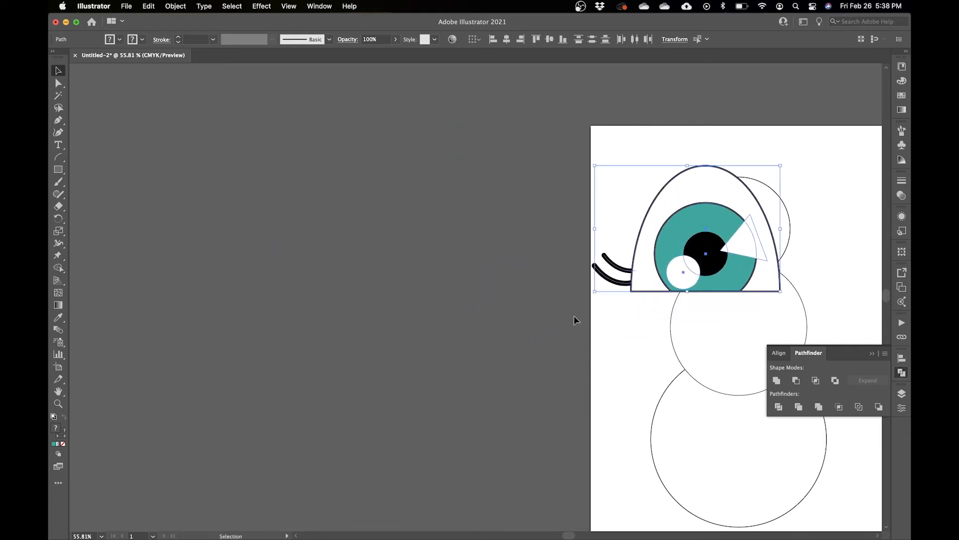
pyautogui.moveTo(781, 166); pyautogui.dragTo(701, 218)
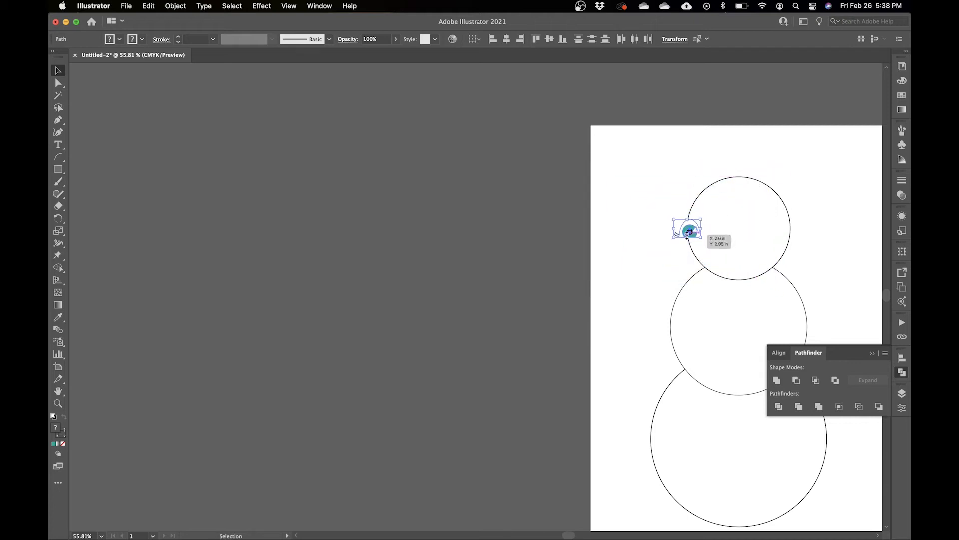
# Step: Select all pieces of the small eye and place them inside the upper left part of the head circle
pyautogui.doubleClick(687, 234)
pyautogui.click(134, 72)
pyautogui.click(691, 229)
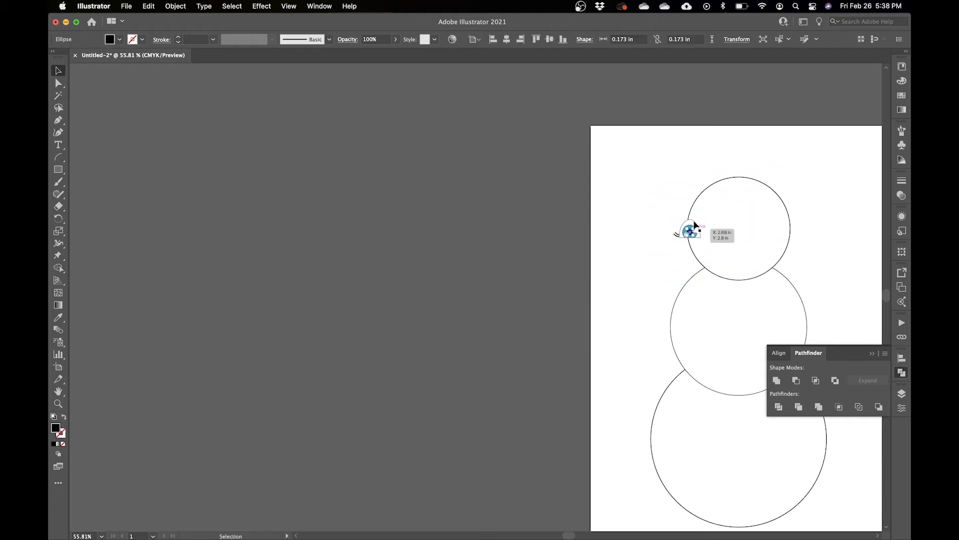
pyautogui.moveTo(667, 205); pyautogui.dragTo(710, 205)
pyautogui.click(689, 230)
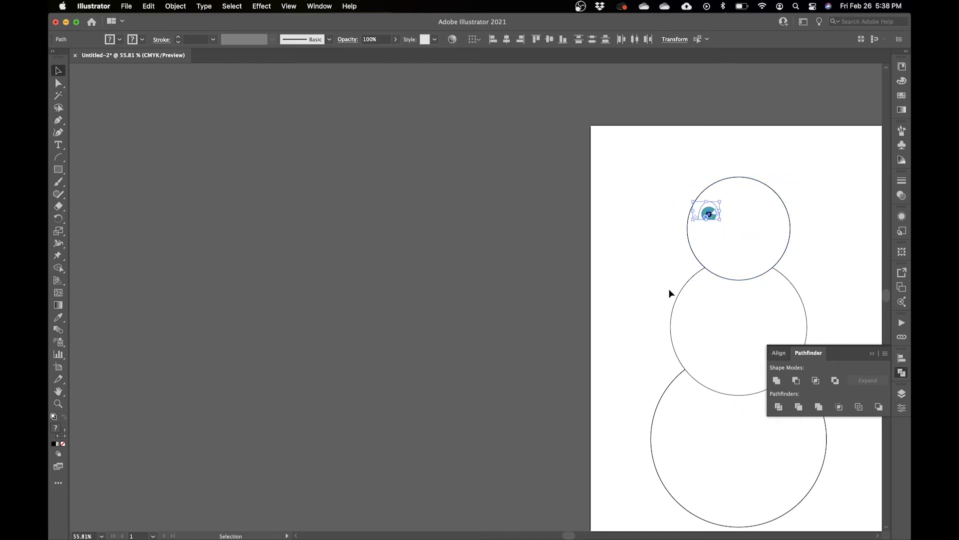
# Step: Undo the placing and scaling of the eye so that it is full size beside the artboard
pyautogui.press('super+z')
pyautogui.press('super+z')
pyautogui.press('super+z')
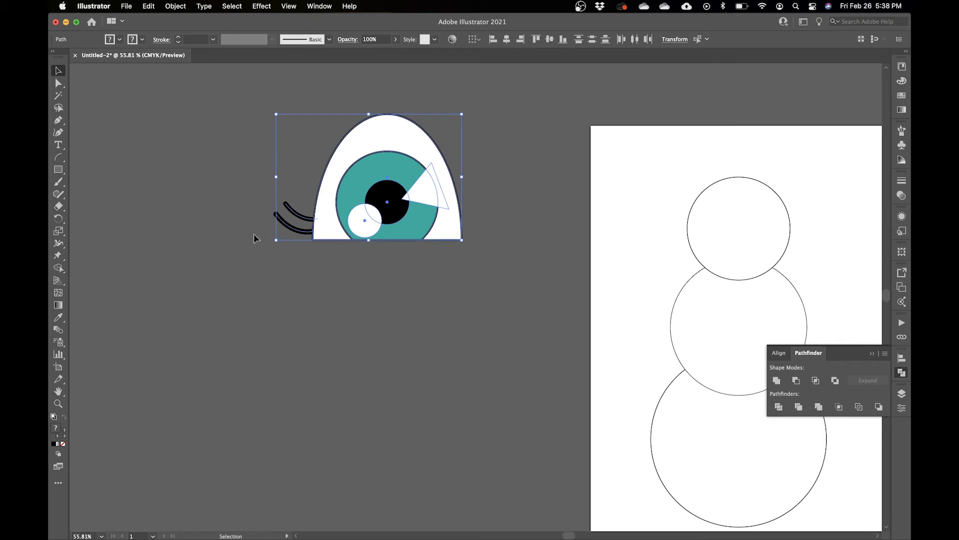
# Step: Group the eye's pieces and test the group by selecting it through the iris, highlight, outline and lashes
pyautogui.press('super+g')
pyautogui.click(346, 302)
pyautogui.click(394, 216)
pyautogui.click(382, 295)
pyautogui.click(426, 201)
pyautogui.click(385, 298)
pyautogui.click(369, 135)
pyautogui.click(321, 299)
pyautogui.click(299, 216)
pyautogui.click(308, 278)
pyautogui.click(296, 232)
# Step: Reselect all pieces of the eye, group them again, and undo the grouping
pyautogui.press('a')
pyautogui.press('v')
pyautogui.click(388, 257)
pyautogui.moveTo(299, 86); pyautogui.dragTo(433, 333)
pyautogui.press('super+g')
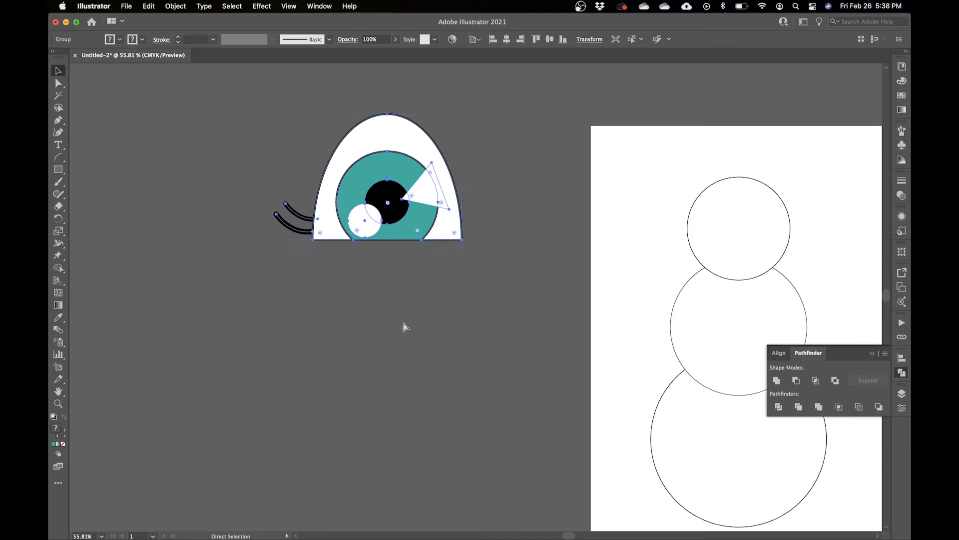
pyautogui.press('super+z')
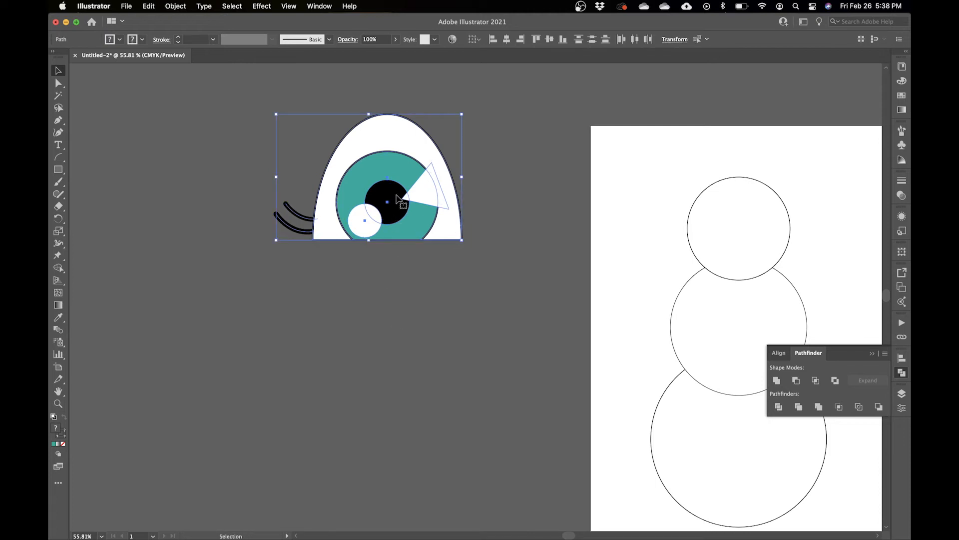
# Step: Group all the pieces of the eye and its lashes, and check the group's Ungroup and isolation options
pyautogui.rightClick(394, 204)
pyautogui.click(415, 271)
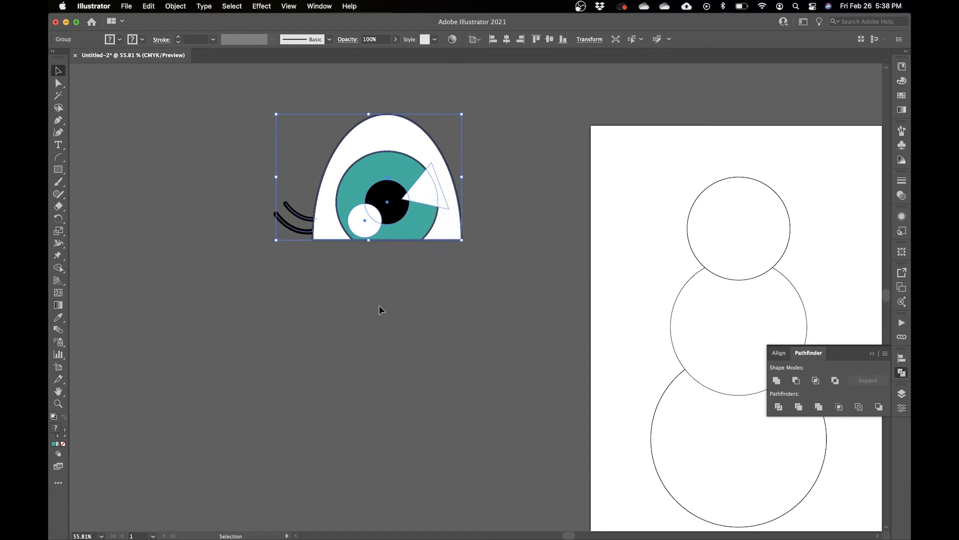
pyautogui.rightClick(395, 194)
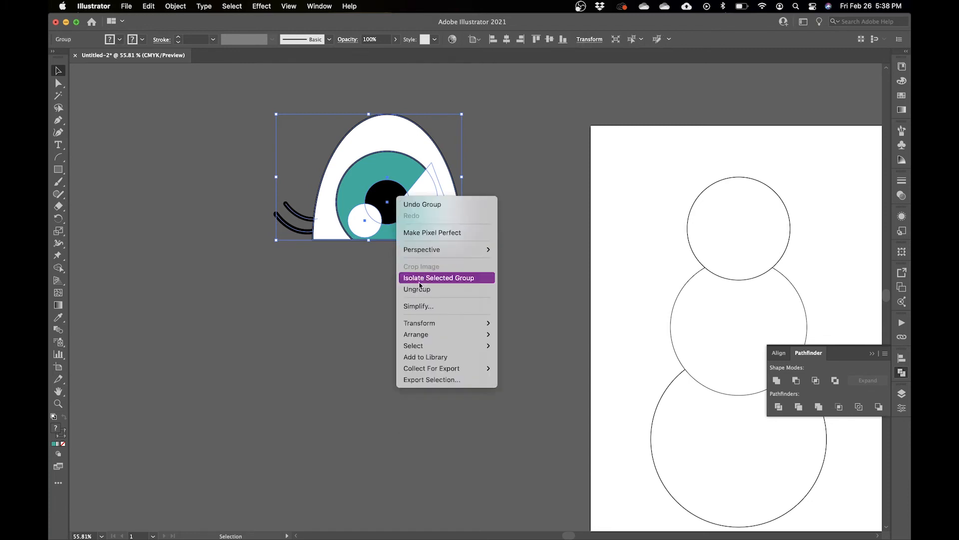
pyautogui.click(386, 300)
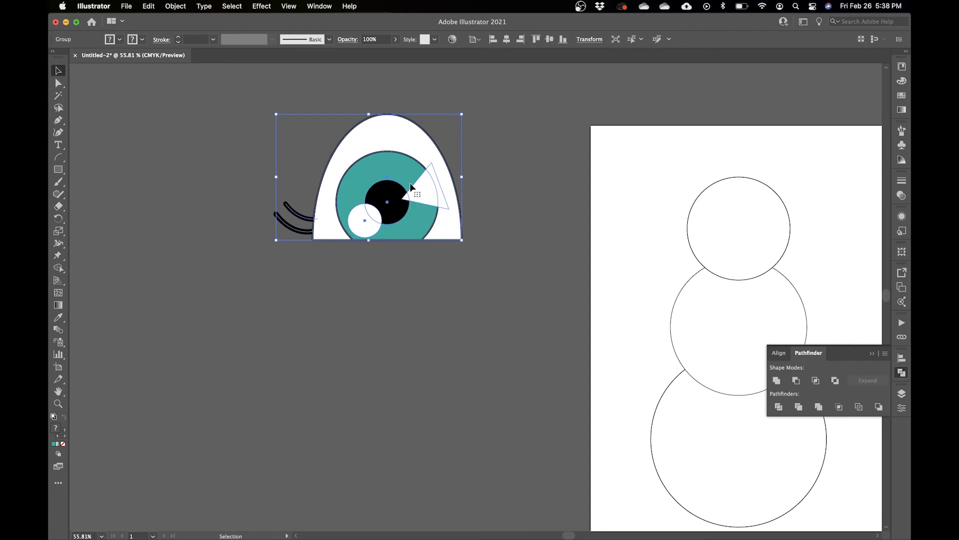
# Step: Move the grouped eye onto the snowman's head and scale it down to a small size
pyautogui.moveTo(380, 199); pyautogui.dragTo(686, 224)
pyautogui.moveTo(645, 260); pyautogui.dragTo(492, 284)
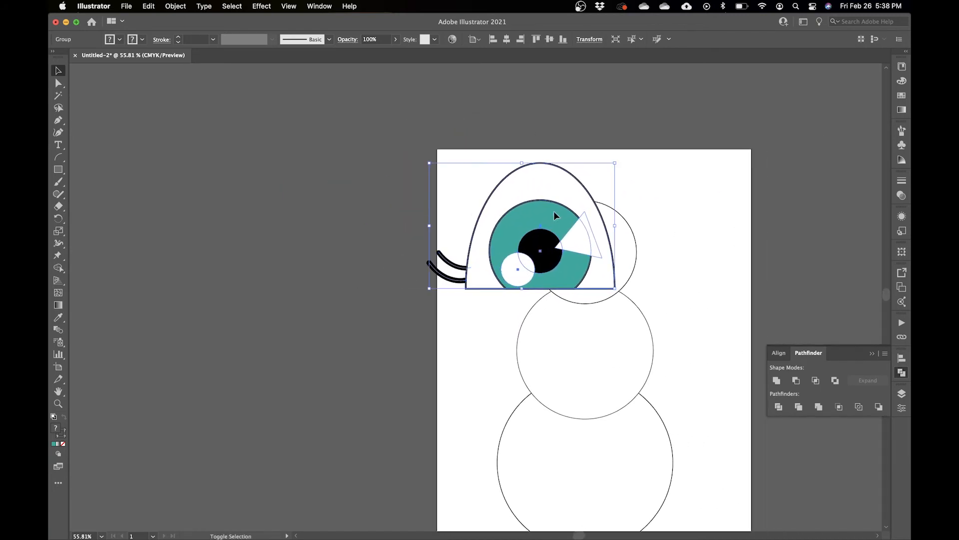
pyautogui.moveTo(615, 162); pyautogui.dragTo(560, 245)
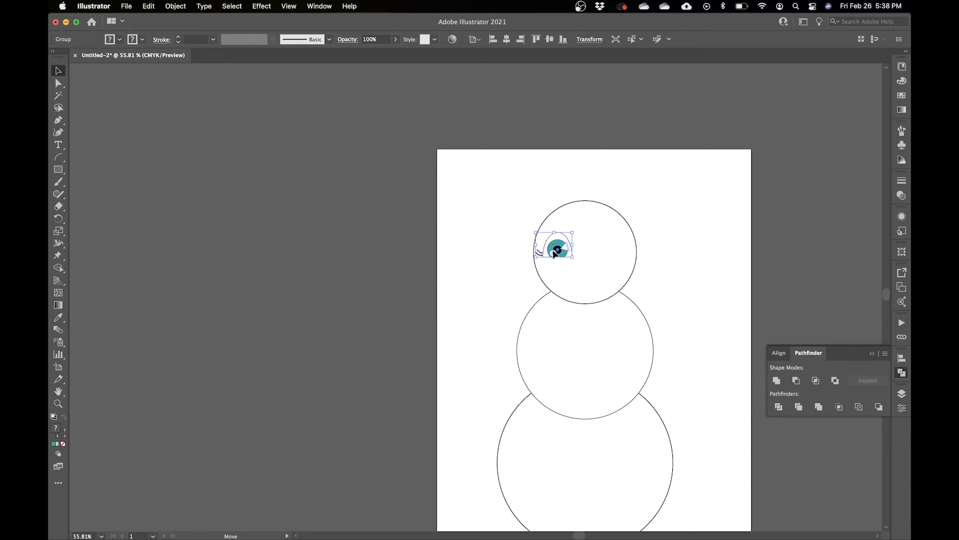
# Step: Position the small eye in the left half of the head circle and duplicate it straight across to the right half
pyautogui.press('a')
pyautogui.press('super+equal')
pyautogui.press('super+equal')
pyautogui.press('super+equal')
pyautogui.press('v')
pyautogui.moveTo(534, 246); pyautogui.dragTo(506, 264)
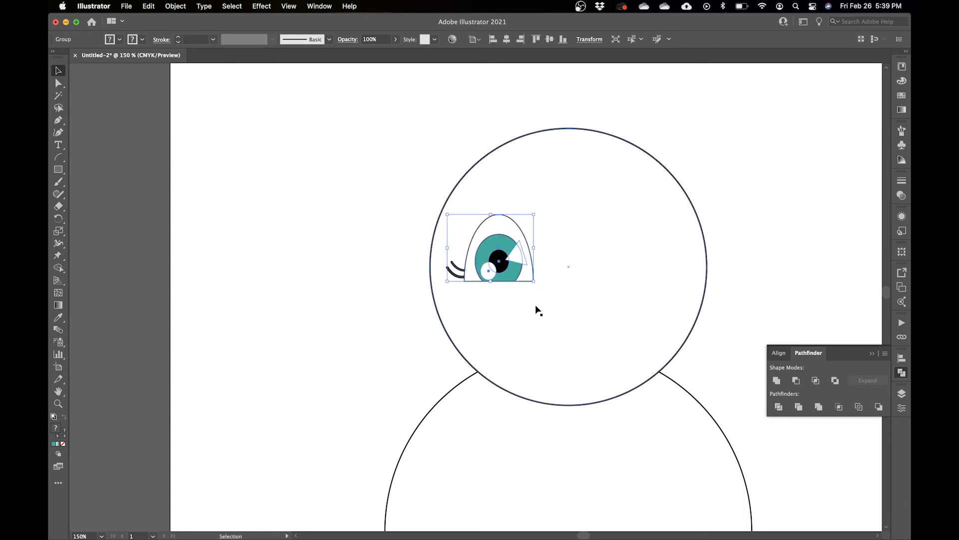
pyautogui.click(752, 280)
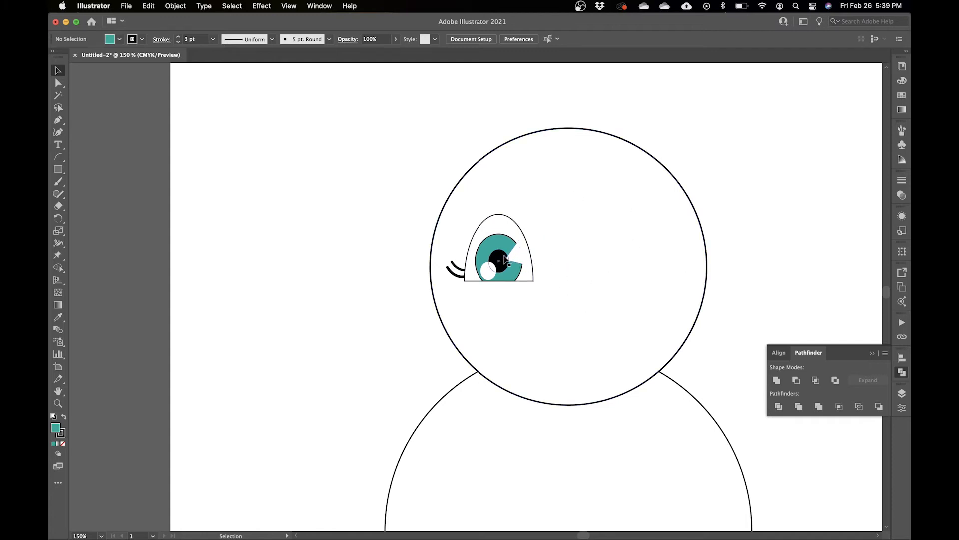
pyautogui.moveTo(501, 260); pyautogui.dragTo(634, 265)
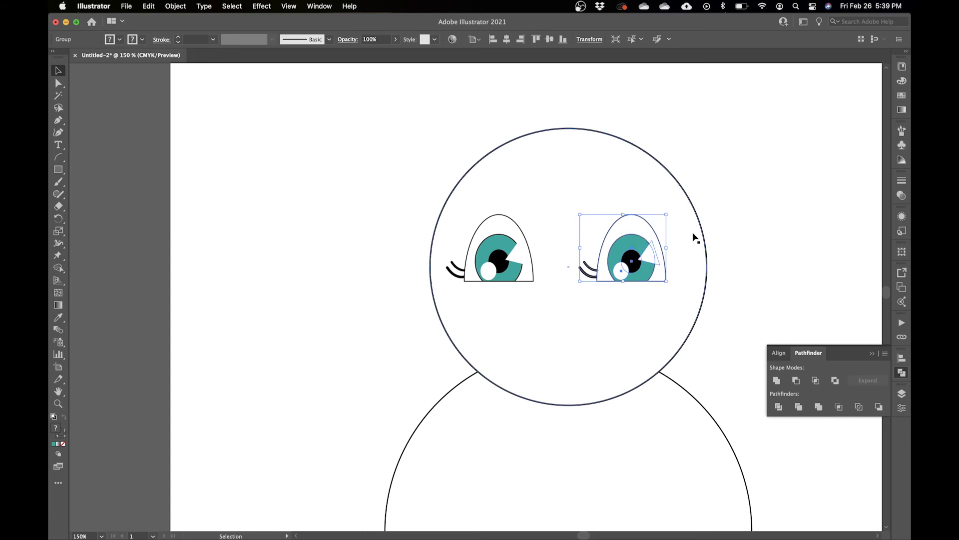
# Step: Isolate the duplicated eye's group and select its two lashes
pyautogui.doubleClick(634, 250)
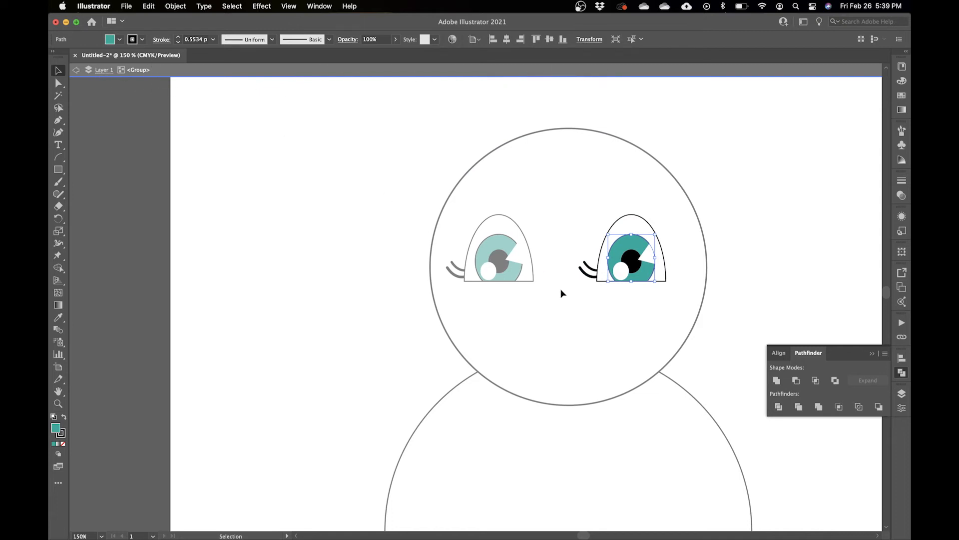
pyautogui.press('super+equal')
pyautogui.press('super+equal')
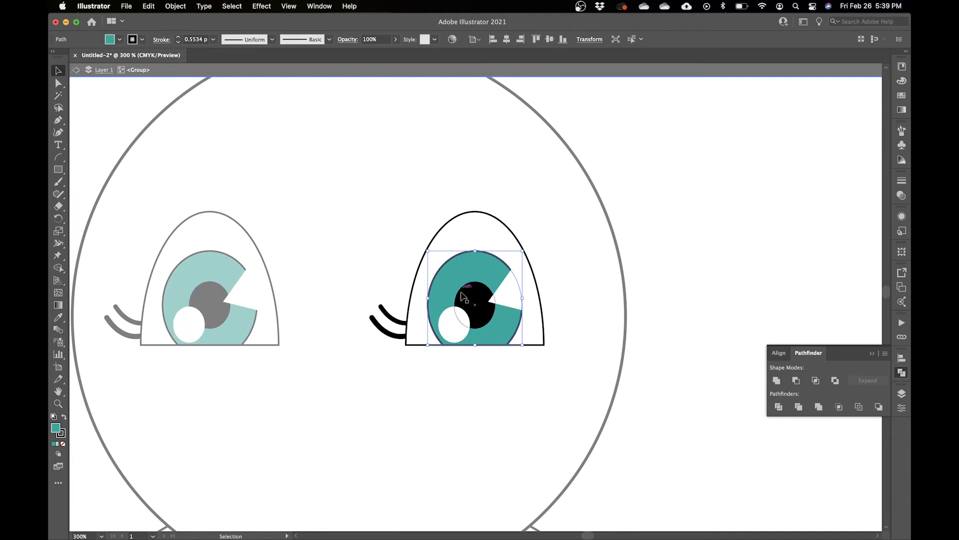
pyautogui.scroll(-3, 459, 295)
pyautogui.hscroll(-2, 460, 295)
pyautogui.click(439, 259)
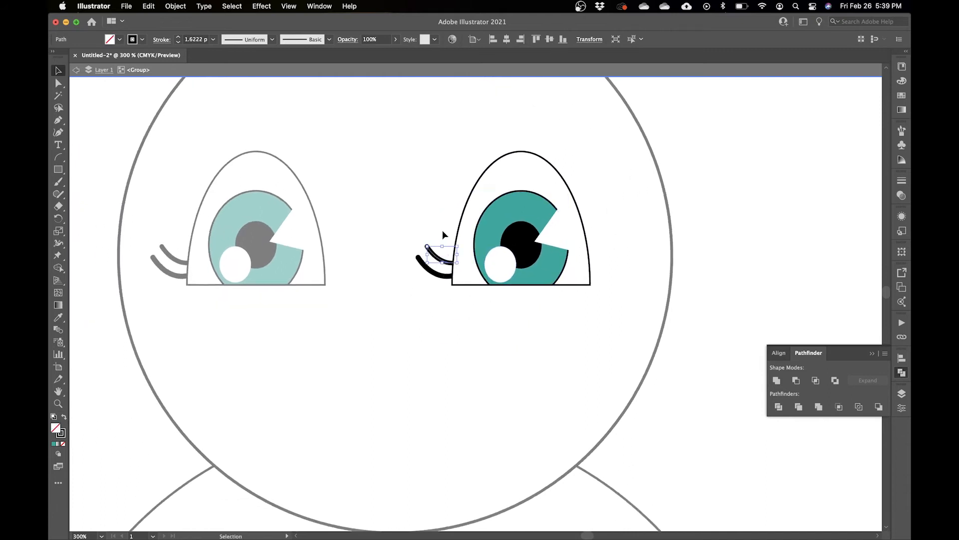
pyautogui.keyDown('shift'); pyautogui.click(434, 273); pyautogui.keyUp('shift')
# Step: Try to move the two lashes unflipped to the other side of the duplicated eye, and undo the move
pyautogui.rightClick(433, 268)
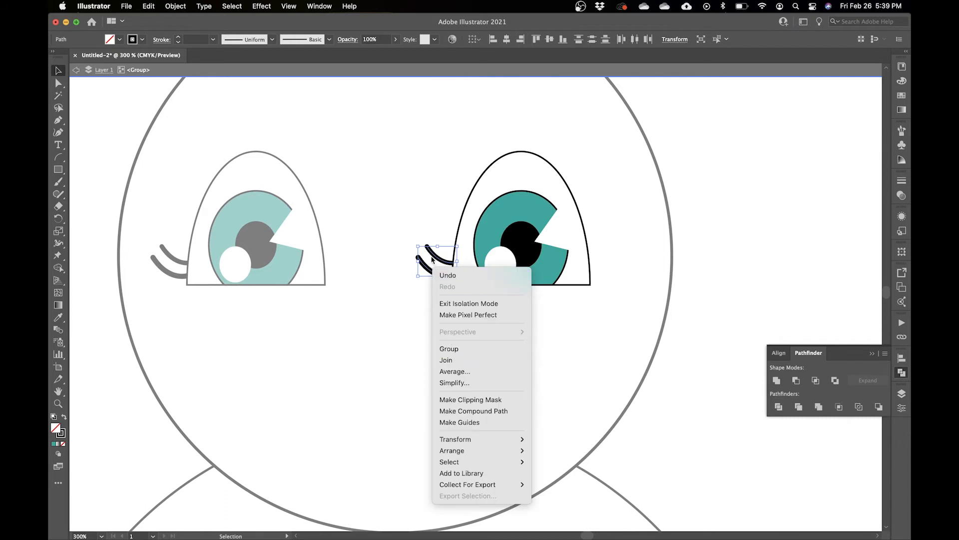
pyautogui.click(436, 259)
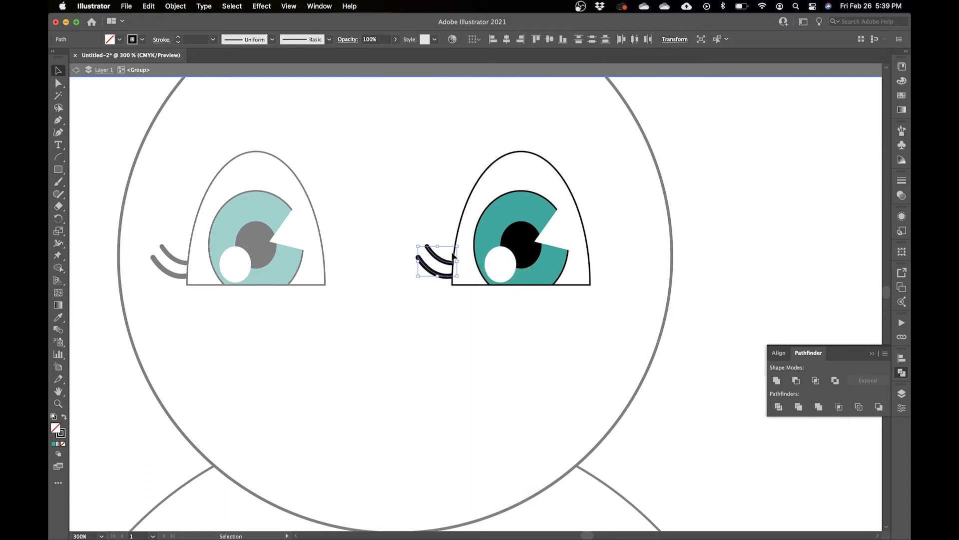
pyautogui.moveTo(440, 259); pyautogui.dragTo(592, 257)
pyautogui.press('super+z')
# Step: Reflect the two lashes across the vertical axis, move them to the duplicated eye's outer edge, and exit isolation mode
pyautogui.rightClick(441, 259)
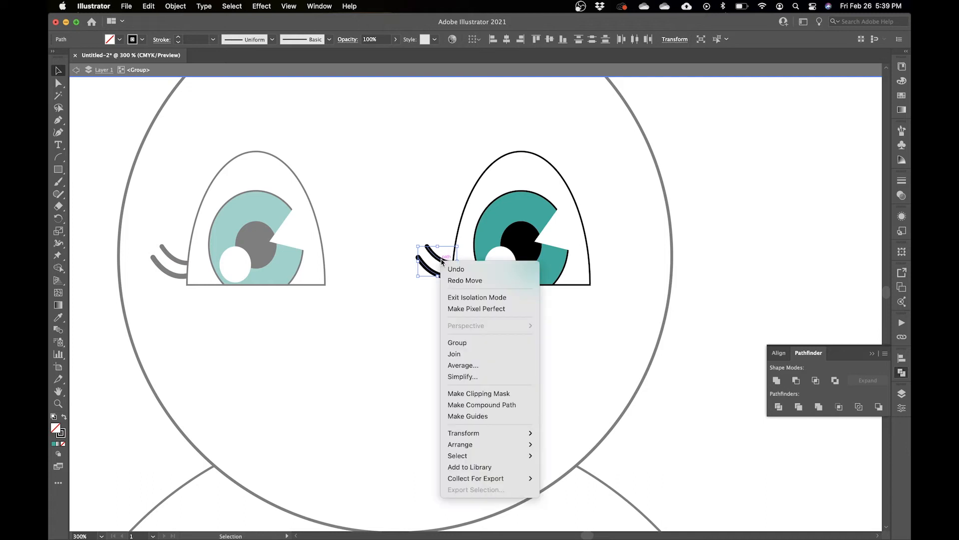
pyautogui.moveTo(515, 434)
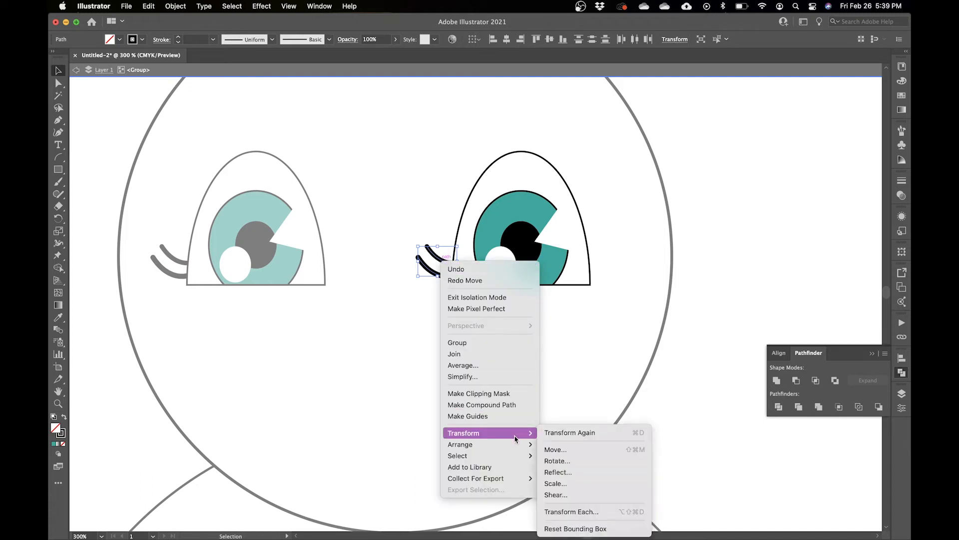
pyautogui.click(575, 474)
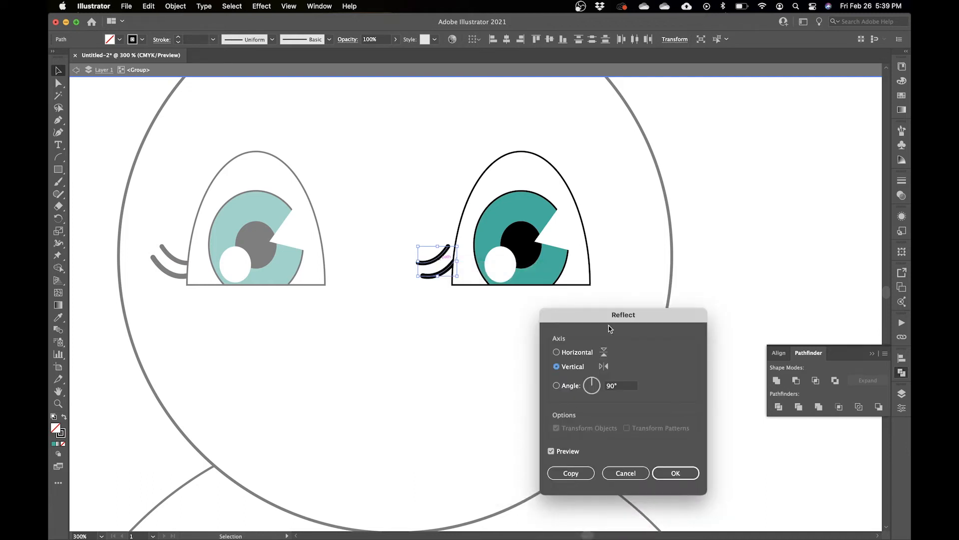
pyautogui.click(552, 452)
pyautogui.click(551, 451)
pyautogui.click(556, 352)
pyautogui.click(556, 386)
pyautogui.write('37')
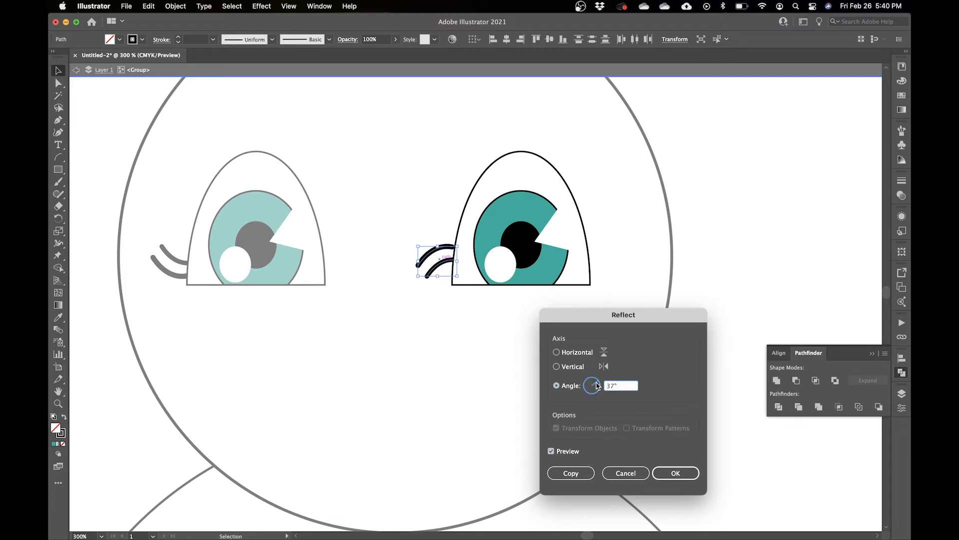
pyautogui.click(557, 367)
pyautogui.click(674, 477)
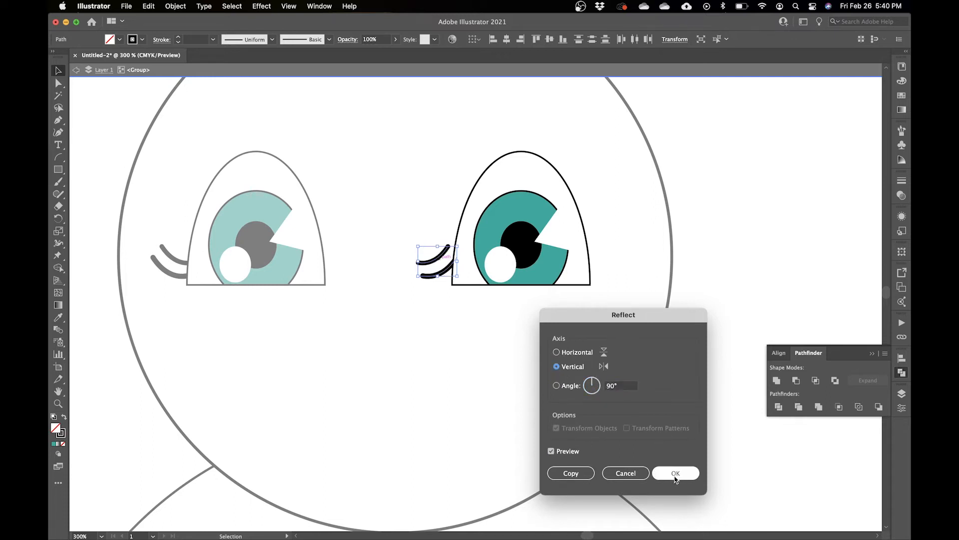
pyautogui.click(674, 475)
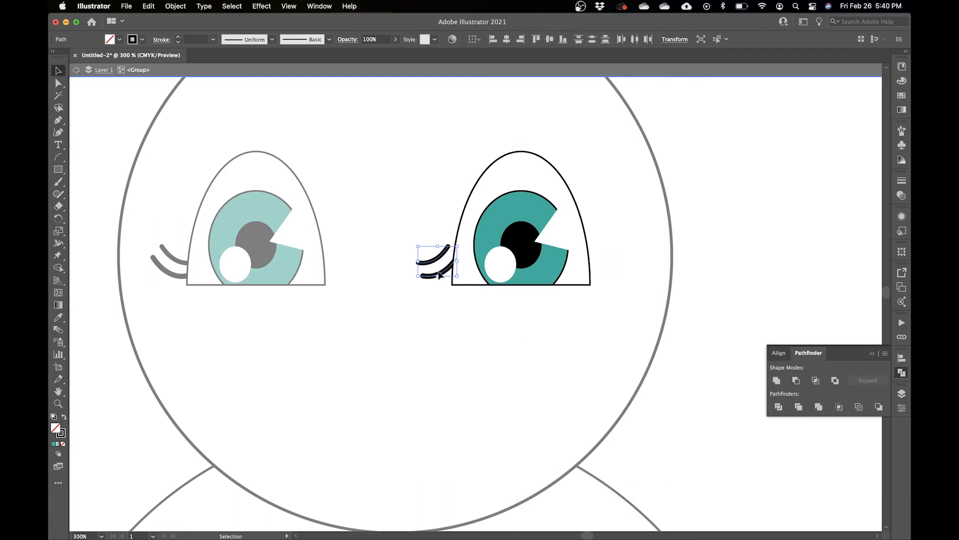
pyautogui.moveTo(447, 270); pyautogui.dragTo(602, 280)
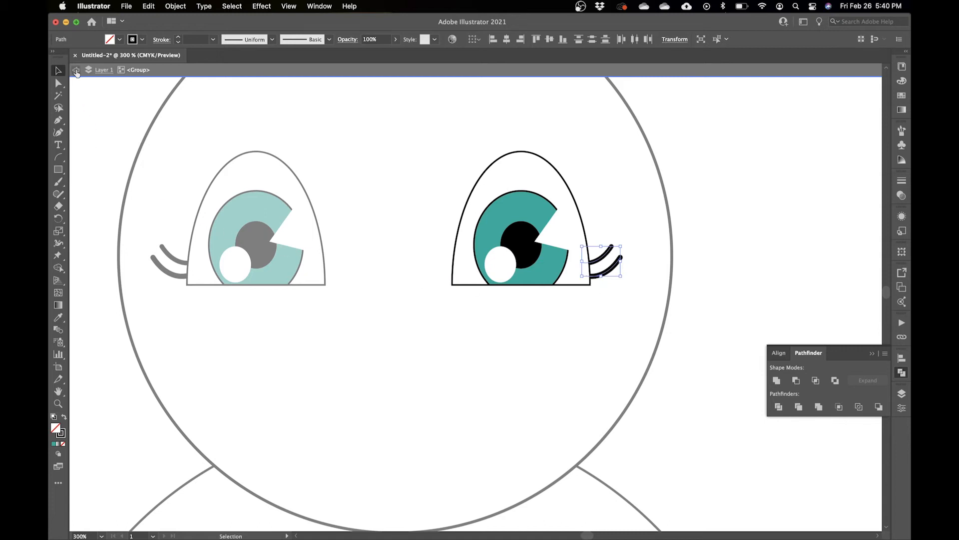
pyautogui.click(76, 70)
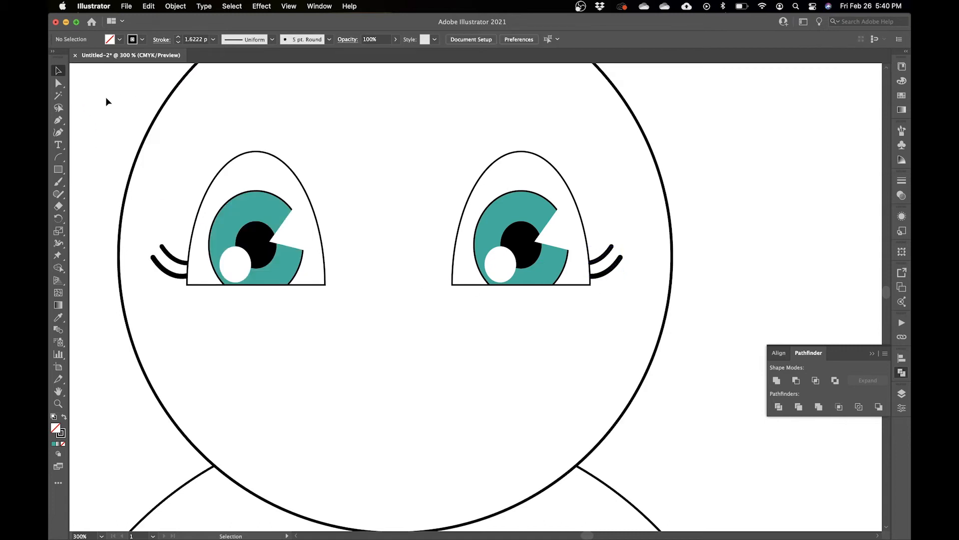
# Step: Select both eyes, move them slightly down to centre them on the head, and deselect them
pyautogui.click(518, 220)
pyautogui.press('a')
pyautogui.press('super+minus')
pyautogui.press('super+minus')
pyautogui.press('super+minus')
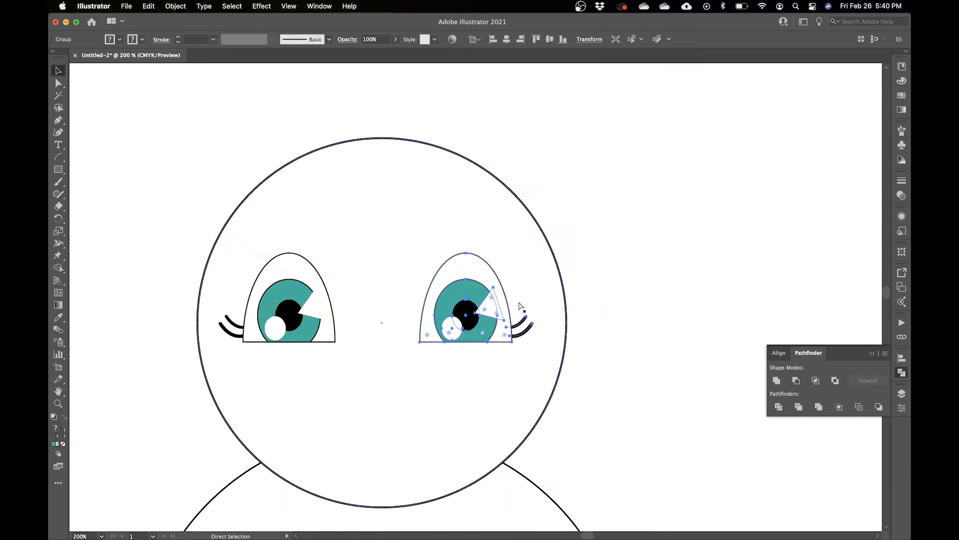
pyautogui.click(549, 288)
pyautogui.click(475, 304)
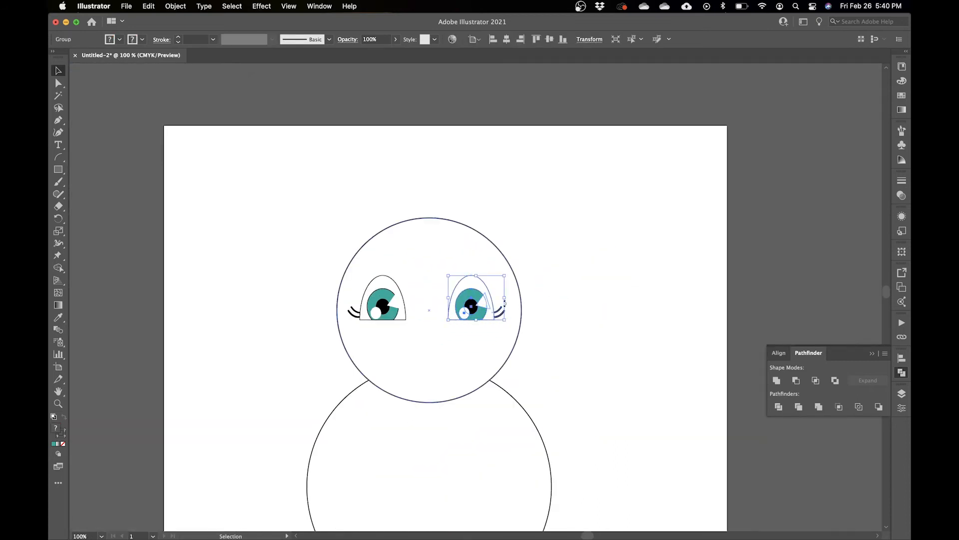
pyautogui.keyDown('shift'); pyautogui.click(397, 310); pyautogui.keyUp('shift')
pyautogui.moveTo(480, 303); pyautogui.dragTo(483, 313)
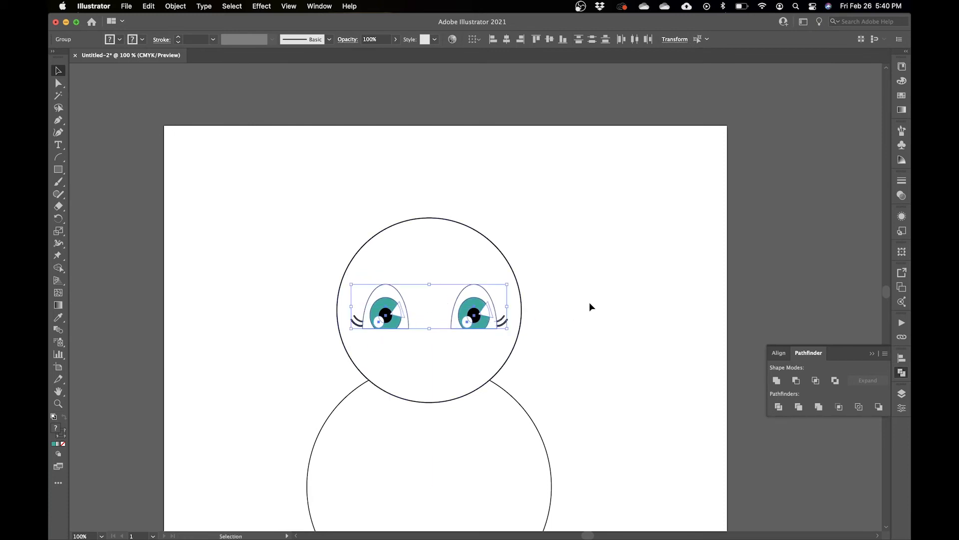
pyautogui.click(544, 366)
# Step: Draw a closed, curvy outline with the Blob Brush on the empty canvas beside the artboard
pyautogui.press('space')
pyautogui.moveTo(521, 398); pyautogui.dragTo(534, 281)
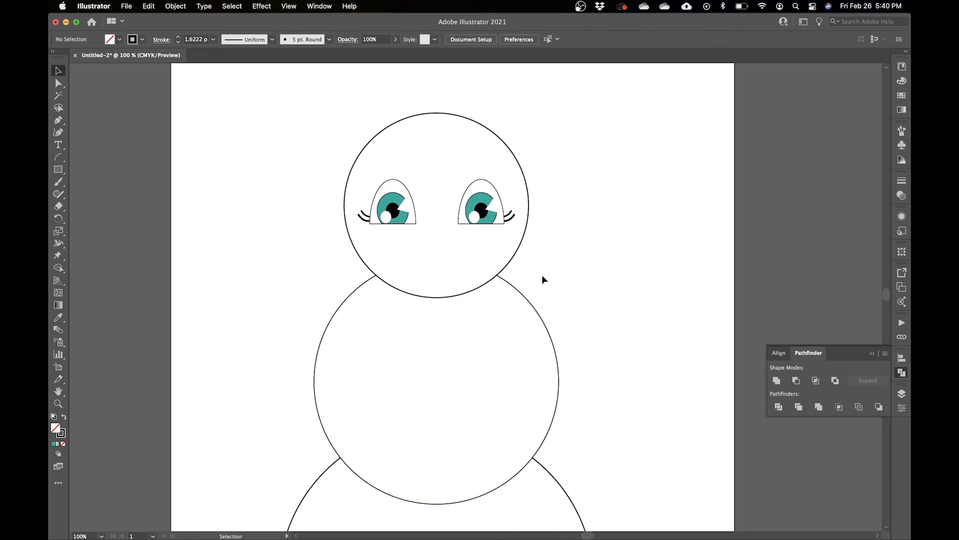
pyautogui.press('space')
pyautogui.moveTo(465, 254); pyautogui.dragTo(460, 341)
pyautogui.press('space')
pyautogui.moveTo(319, 330); pyautogui.dragTo(481, 299)
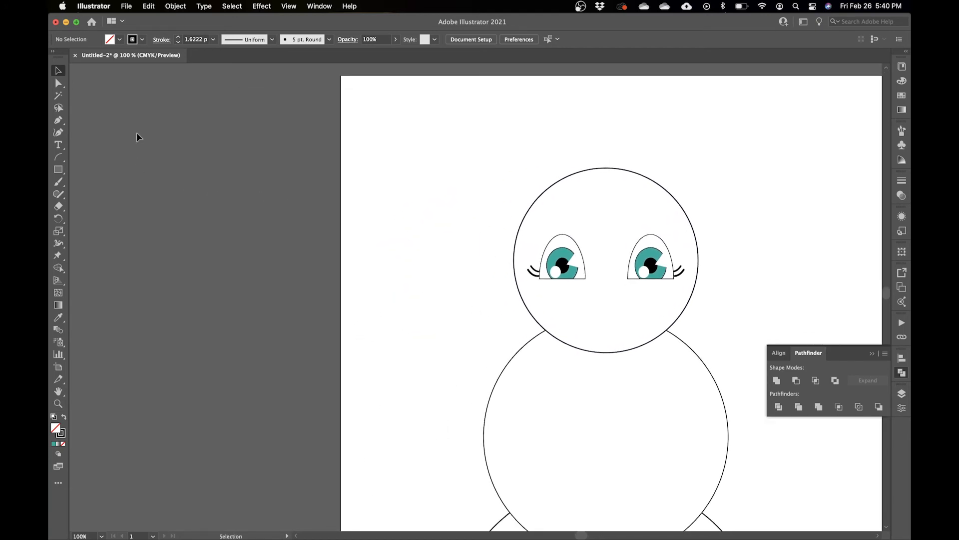
pyautogui.click(58, 183)
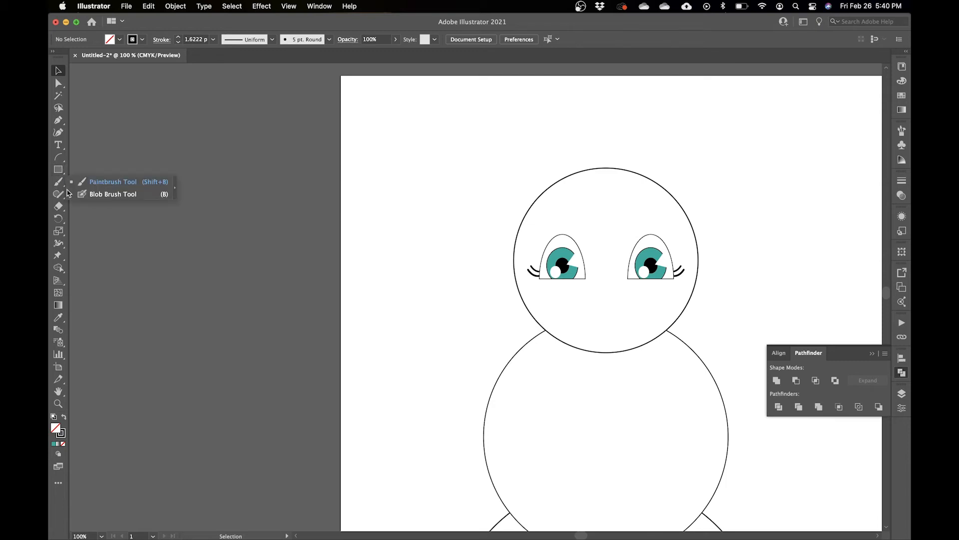
pyautogui.click(105, 195)
pyautogui.moveTo(195, 259); pyautogui.dragTo(366, 257)
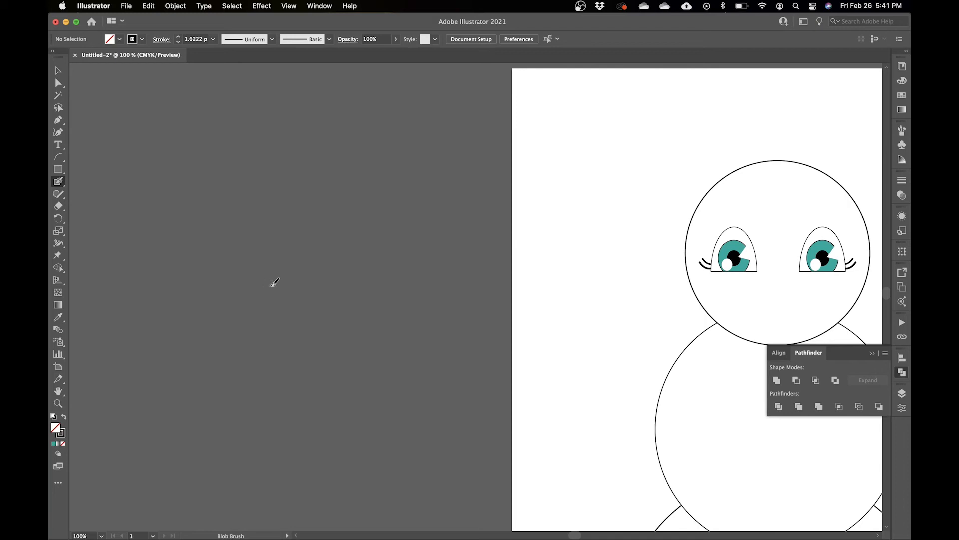
pyautogui.moveTo(291, 279)
pyautogui.mouseDown()
pyautogui.moveTo(316, 238)
pyautogui.moveTo(351, 239)
pyautogui.moveTo(345, 203)
pyautogui.moveTo(380, 168)
pyautogui.moveTo(432, 186)
pyautogui.moveTo(399, 222)
pyautogui.moveTo(401, 263)
pyautogui.moveTo(309, 271)
pyautogui.mouseUp()
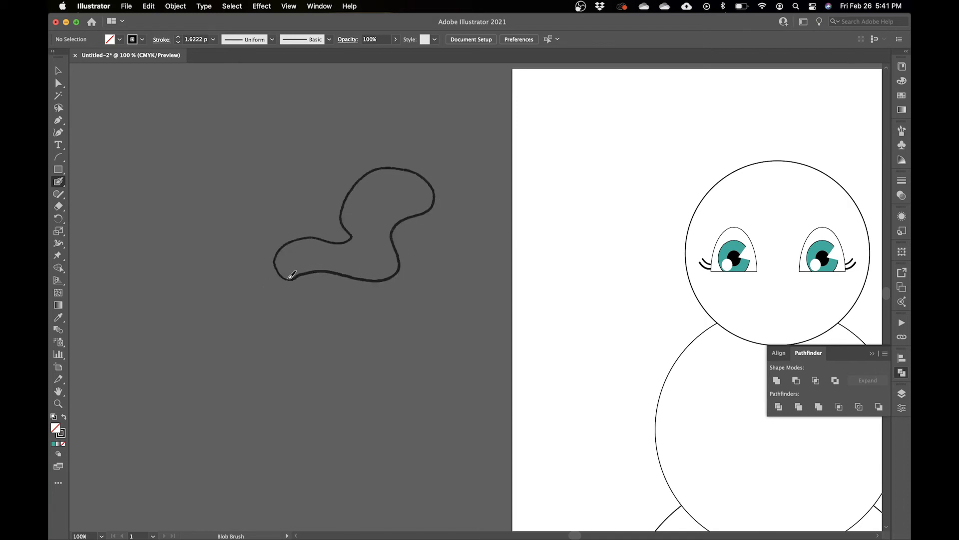
# Step: Release the compound path of the Blob Brush outline to get a solid black shape
pyautogui.press('v')
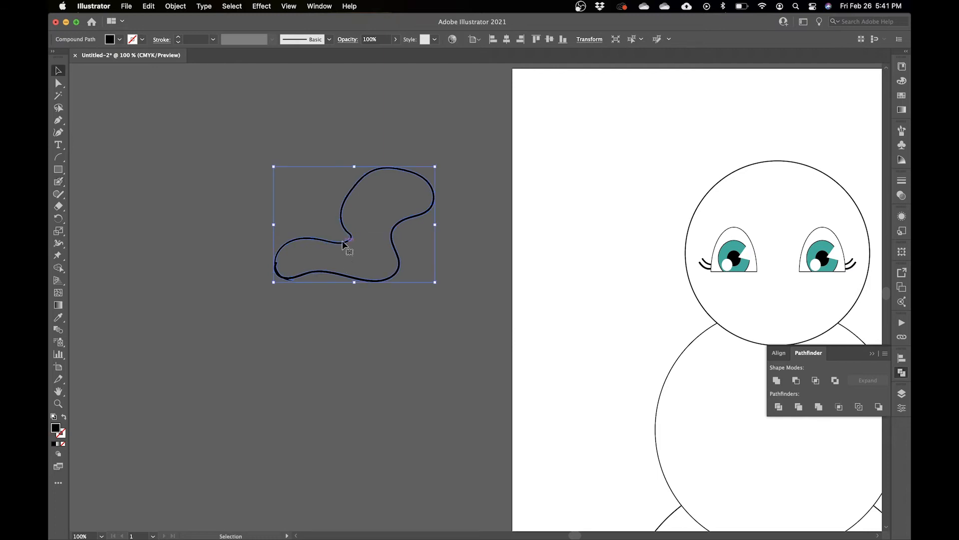
pyautogui.rightClick(343, 243)
pyautogui.click(388, 325)
pyautogui.click(284, 335)
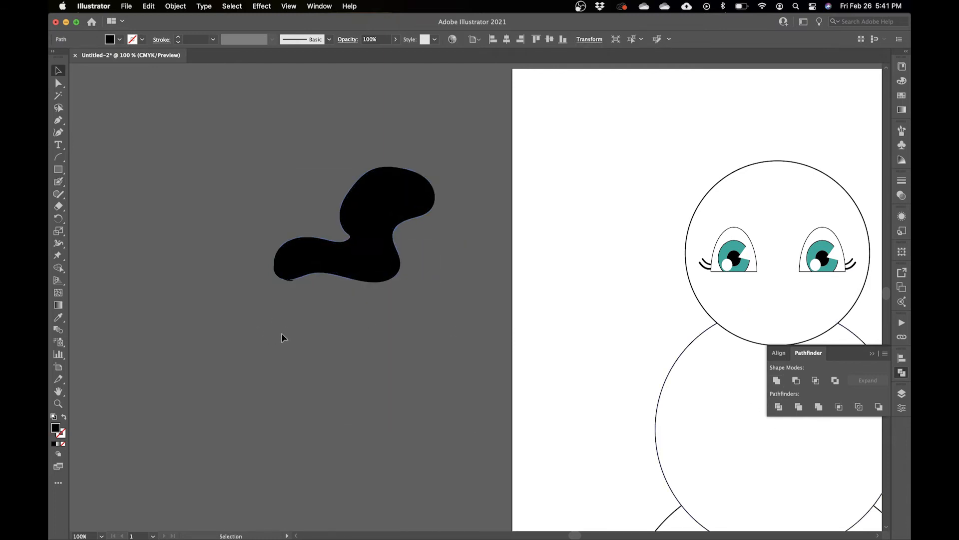
# Step: Try to reshape the upper lobe of the black shape with Direct Selection, and delete the entire shape
pyautogui.press('a')
pyautogui.click(348, 203)
pyautogui.moveTo(349, 200); pyautogui.dragTo(348, 156)
pyautogui.press('v')
pyautogui.press('Delete')
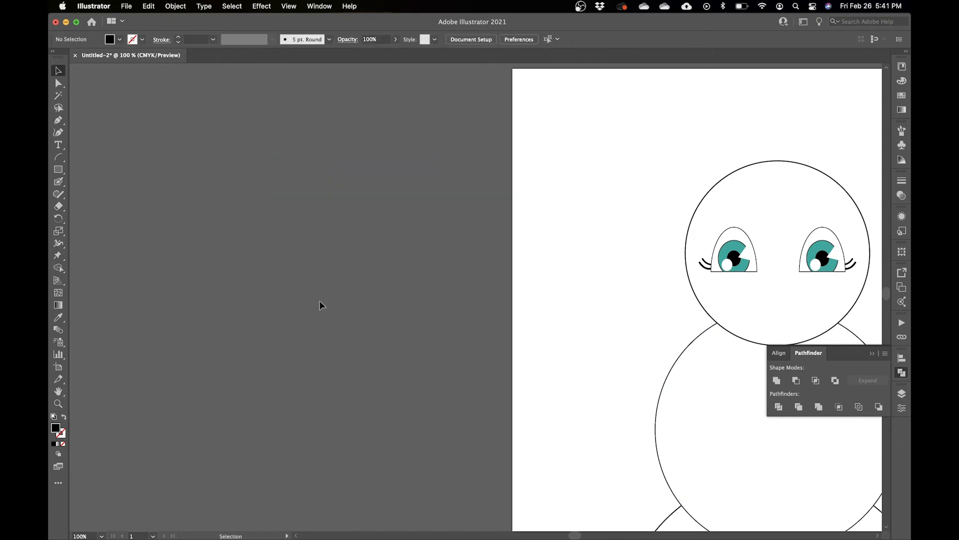
# Step: Scribble a dense patch of black strokes with the Paintbrush on the empty canvas beside the artboard
pyautogui.click(58, 185)
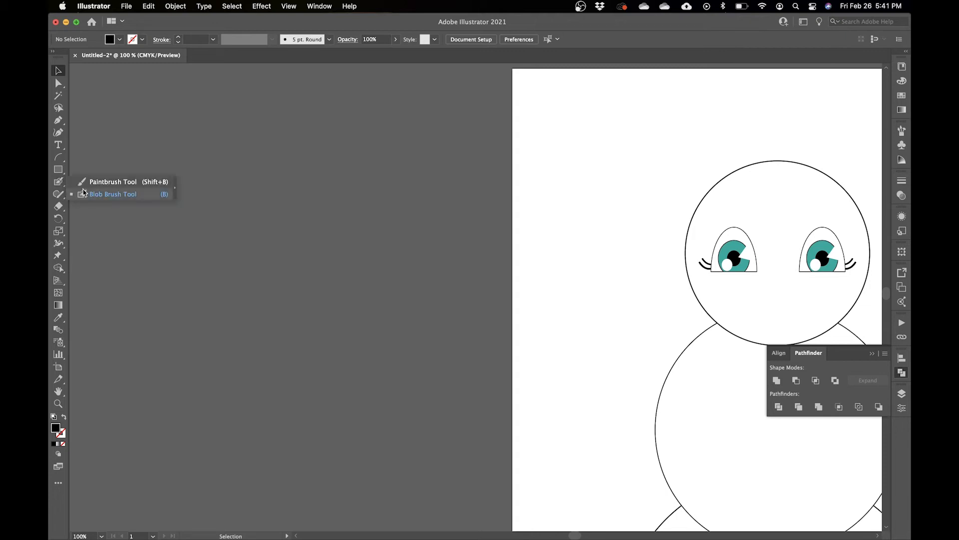
pyautogui.click(119, 183)
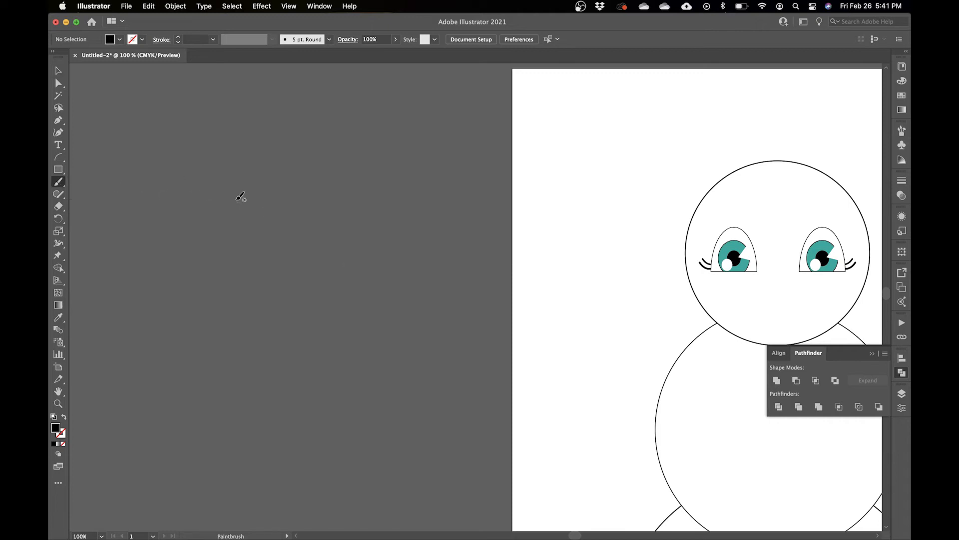
pyautogui.moveTo(186, 197)
pyautogui.mouseDown()
pyautogui.moveTo(199, 163)
pyautogui.moveTo(180, 302)
pyautogui.moveTo(189, 308)
pyautogui.moveTo(221, 238)
pyautogui.moveTo(228, 166)
pyautogui.moveTo(201, 249)
pyautogui.moveTo(203, 293)
pyautogui.moveTo(226, 198)
pyautogui.moveTo(188, 276)
pyautogui.moveTo(186, 213)
pyautogui.moveTo(178, 257)
pyautogui.mouseUp()
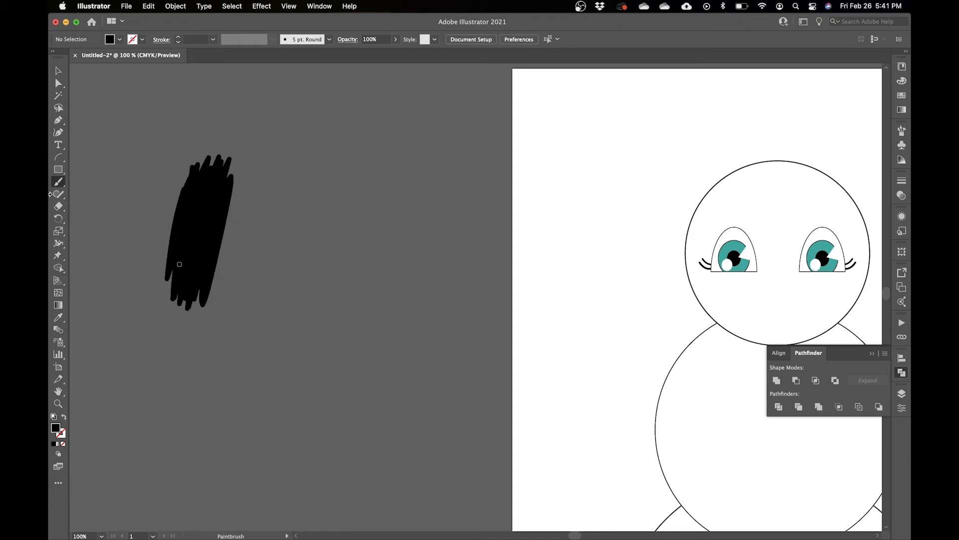
# Step: Scribble a second, similar patch beside the Paintbrush one with the Blob Brush
pyautogui.click(59, 181)
pyautogui.click(108, 194)
pyautogui.moveTo(327, 174)
pyautogui.mouseDown()
pyautogui.moveTo(302, 292)
pyautogui.moveTo(307, 263)
pyautogui.moveTo(313, 298)
pyautogui.moveTo(327, 256)
pyautogui.moveTo(320, 297)
pyautogui.moveTo(338, 260)
pyautogui.moveTo(339, 289)
pyautogui.moveTo(358, 202)
pyautogui.moveTo(343, 275)
pyautogui.moveTo(349, 294)
pyautogui.moveTo(368, 195)
pyautogui.mouseUp()
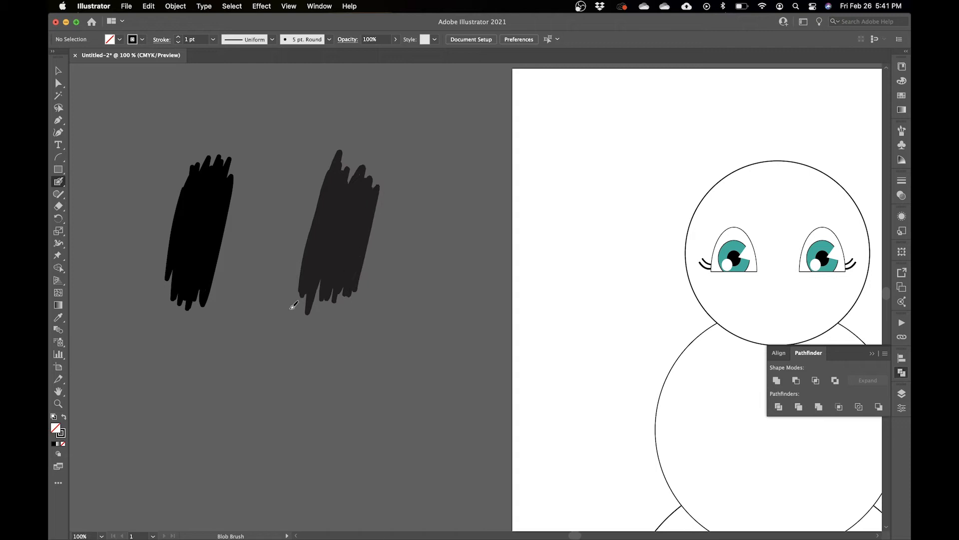
pyautogui.moveTo(293, 305); pyautogui.dragTo(295, 306)
pyautogui.click(58, 70)
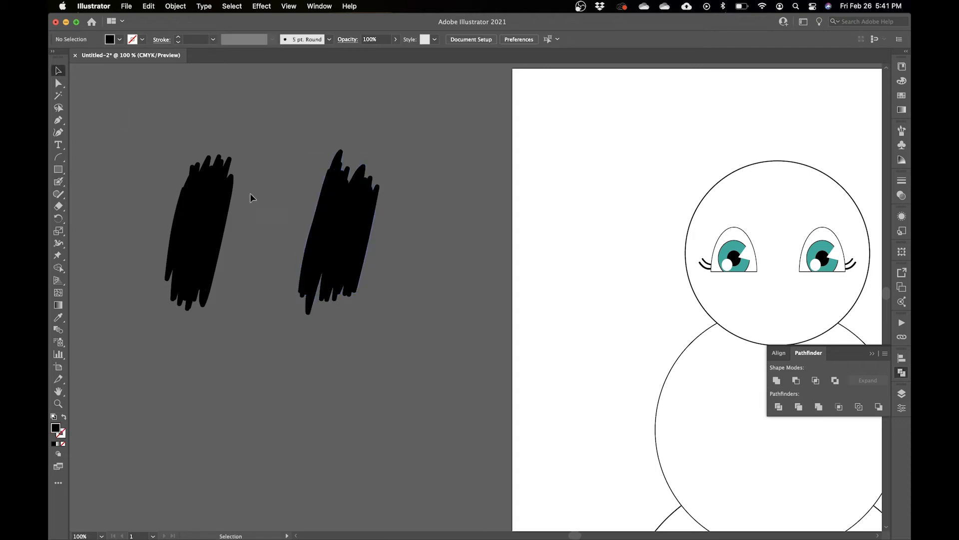
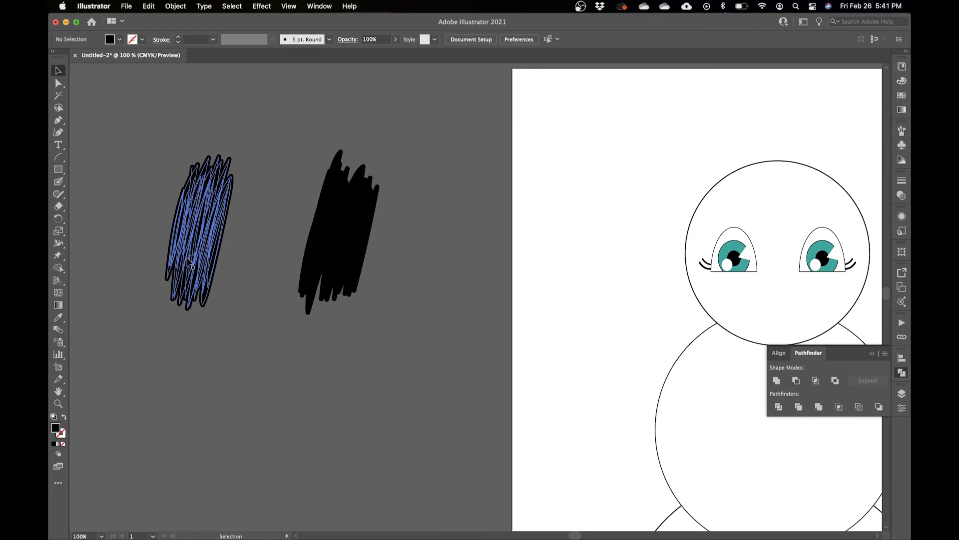
# Step: Pull several anchor points of the Paintbrush scribble outward with Direct Selection to spread its strokes apart
pyautogui.press('a')
pyautogui.click(188, 170)
pyautogui.moveTo(188, 171)
pyautogui.mouseDown()
pyautogui.moveTo(131, 195)
pyautogui.moveTo(167, 278)
pyautogui.moveTo(110, 284)
pyautogui.mouseUp()
pyautogui.moveTo(198, 164); pyautogui.dragTo(143, 160)
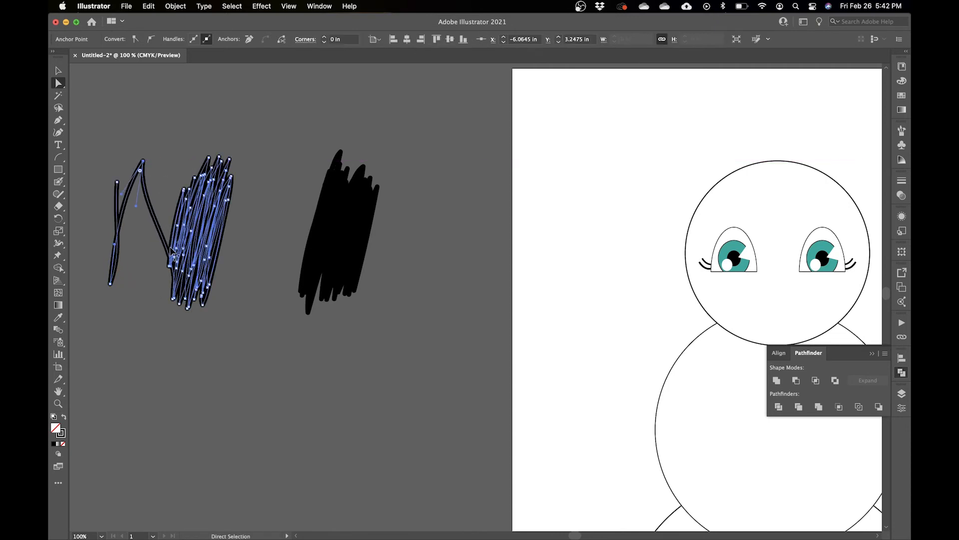
pyautogui.moveTo(173, 300)
pyautogui.mouseDown()
pyautogui.moveTo(147, 302)
pyautogui.moveTo(164, 341)
pyautogui.moveTo(261, 325)
pyautogui.moveTo(171, 301)
pyautogui.moveTo(125, 300)
pyautogui.mouseUp()
pyautogui.moveTo(209, 158); pyautogui.dragTo(168, 149)
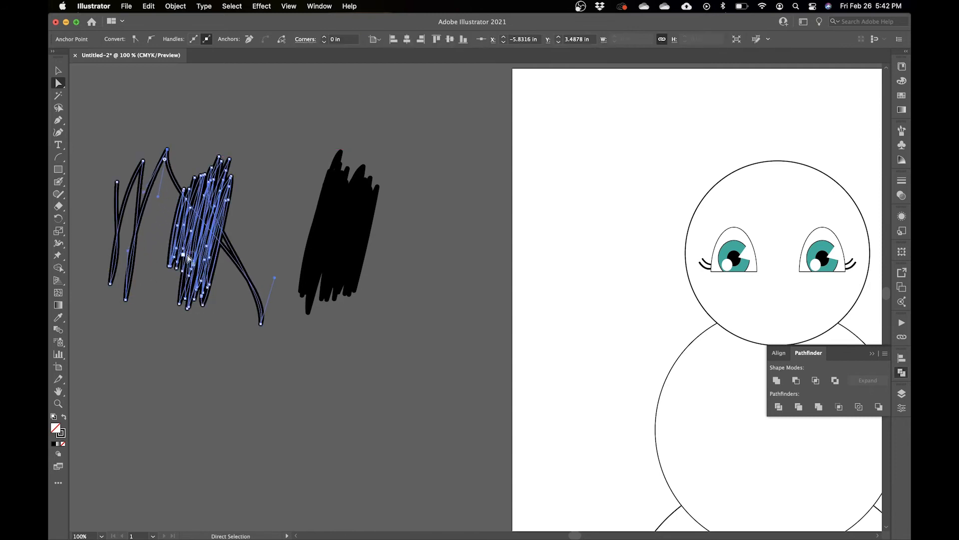
pyautogui.moveTo(206, 226); pyautogui.dragTo(151, 316)
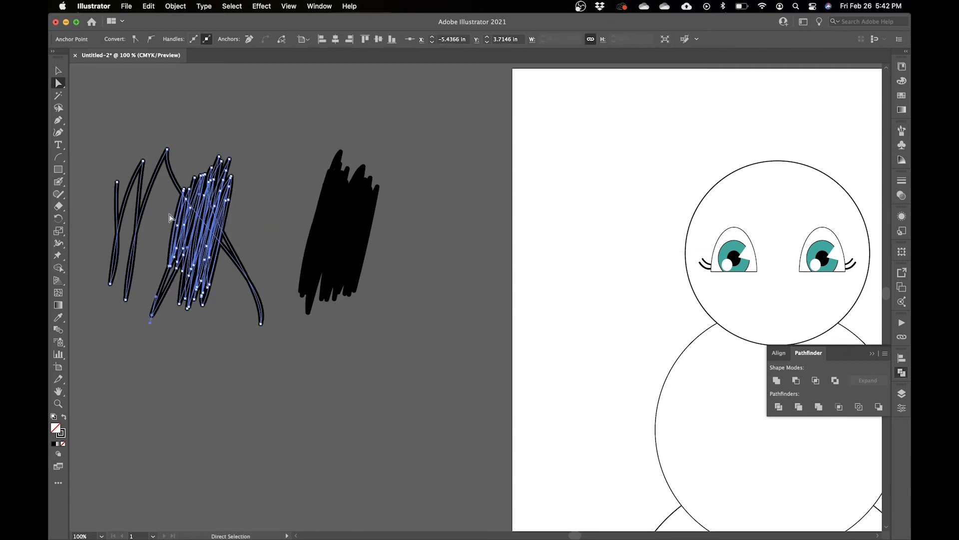
pyautogui.moveTo(183, 189)
pyautogui.mouseDown()
pyautogui.moveTo(161, 206)
pyautogui.moveTo(182, 157)
pyautogui.mouseUp()
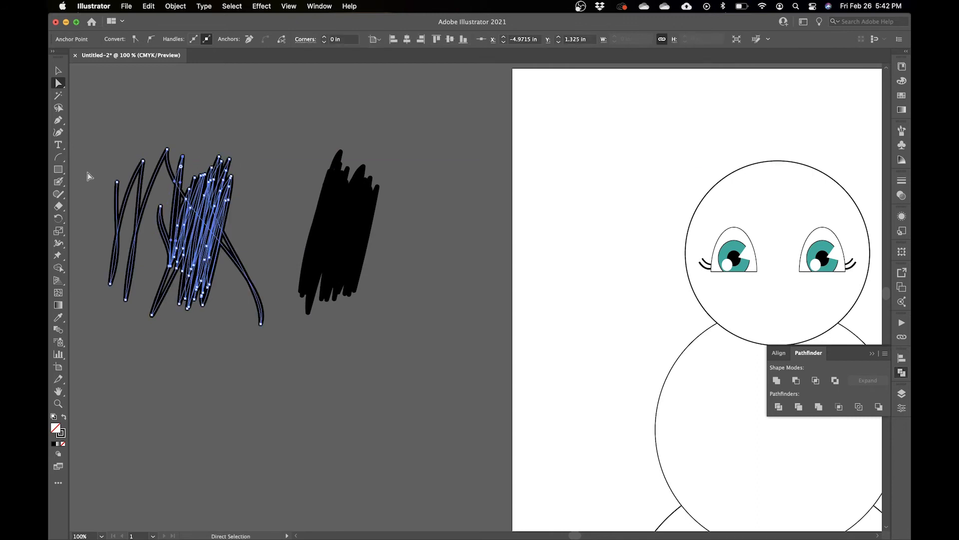
# Step: Select the whole spread-out Paintbrush scribble and delete it
pyautogui.click(98, 168)
pyautogui.click(58, 71)
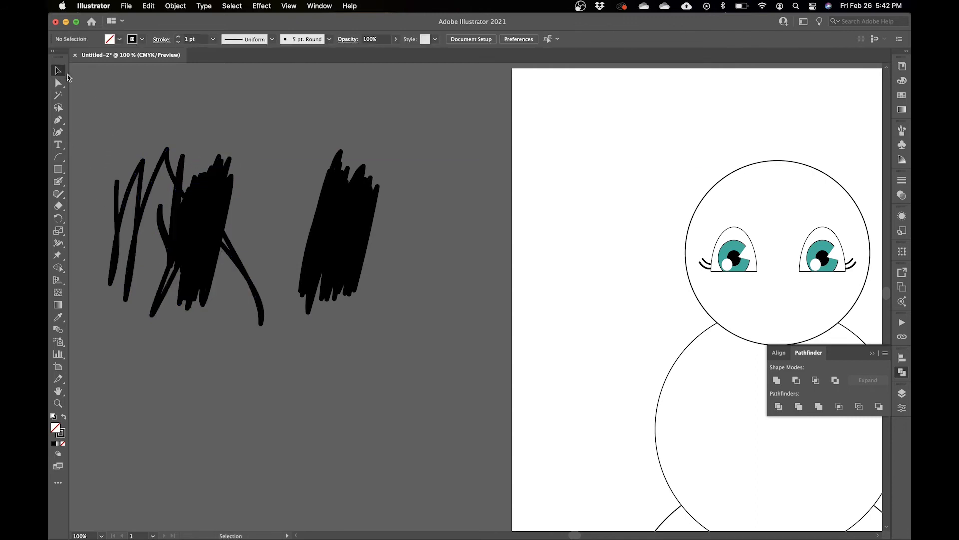
pyautogui.moveTo(112, 152)
pyautogui.mouseDown()
pyautogui.moveTo(257, 300)
pyautogui.moveTo(271, 359)
pyautogui.mouseUp()
pyautogui.press('Delete')
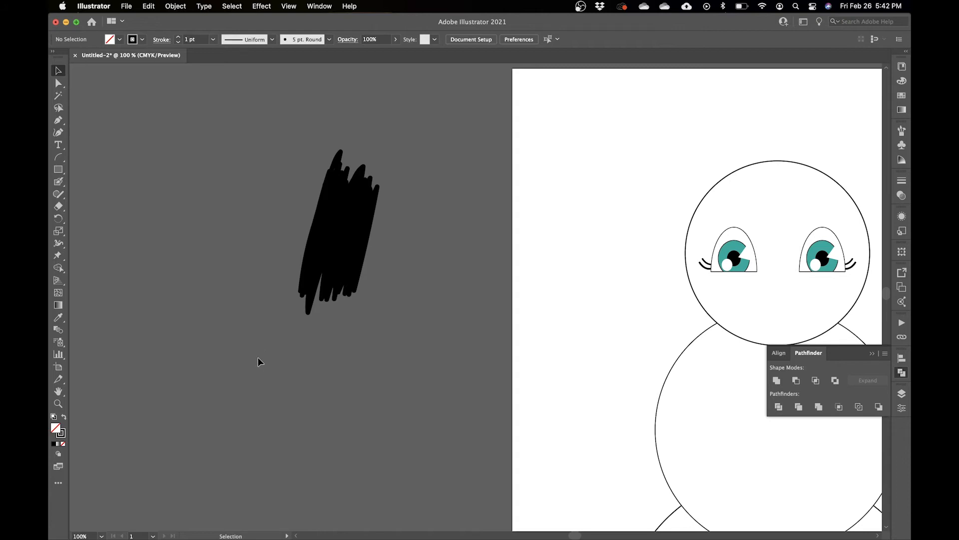
# Step: Pull anchor points on the right edge of the Blob Brush scribble outward with Direct Selection, and delete the shape
pyautogui.click(332, 220)
pyautogui.press('a')
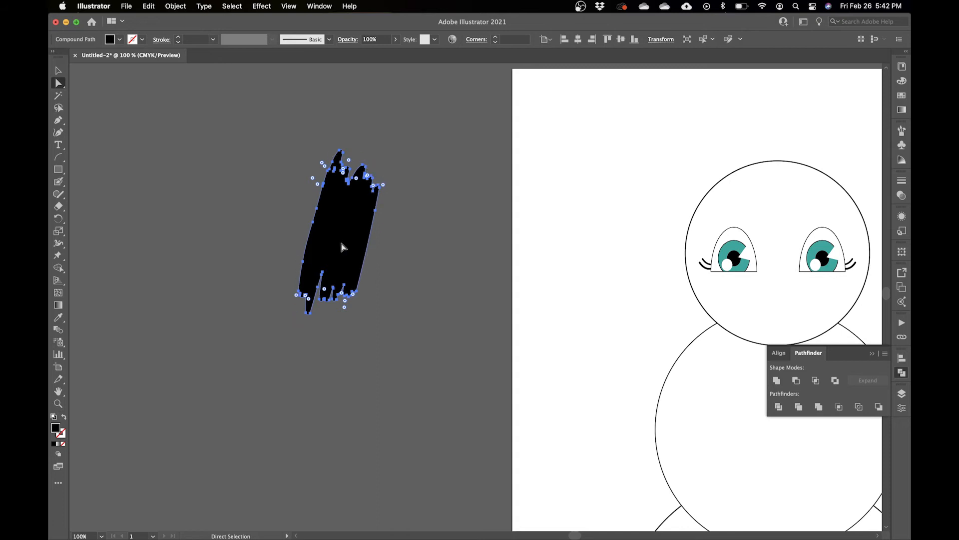
pyautogui.moveTo(376, 211); pyautogui.dragTo(422, 235)
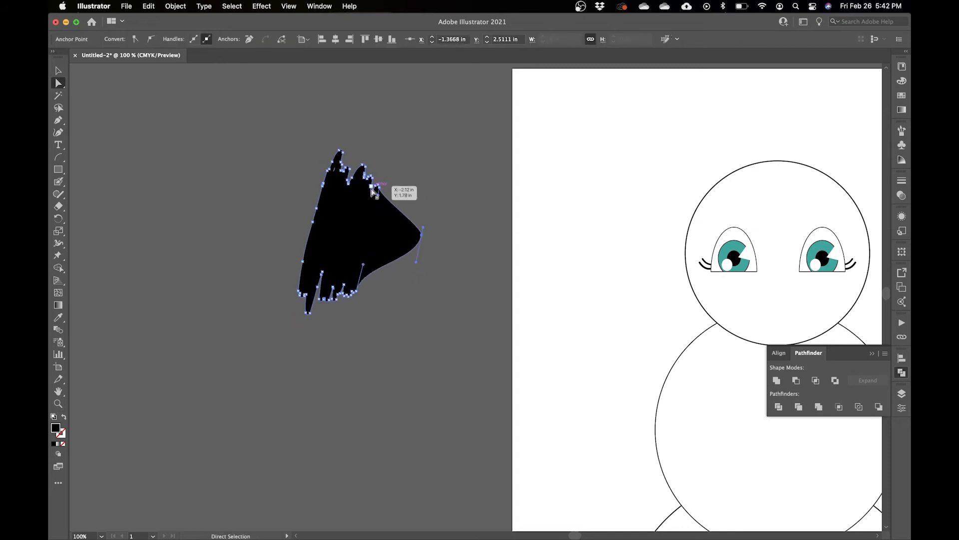
pyautogui.moveTo(380, 187); pyautogui.dragTo(400, 157)
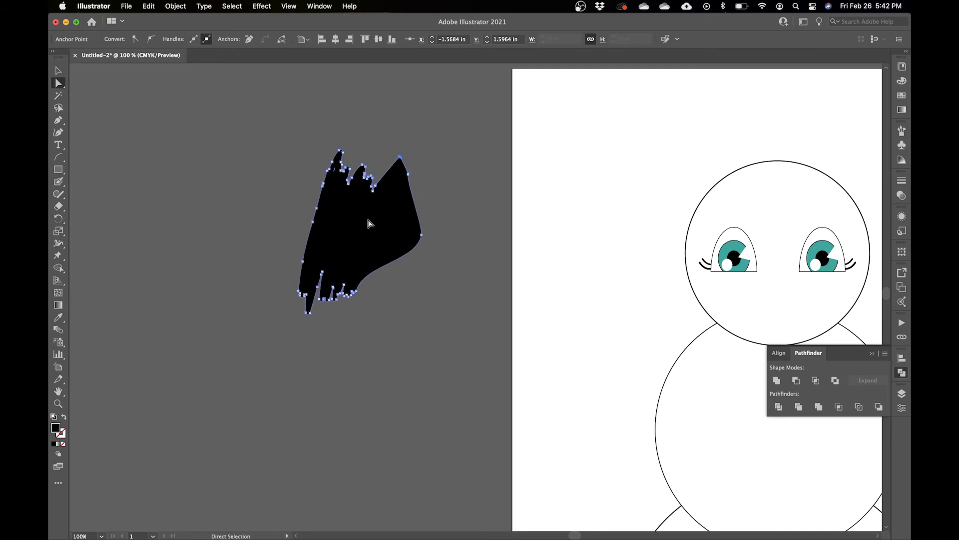
pyautogui.moveTo(355, 290); pyautogui.dragTo(386, 300)
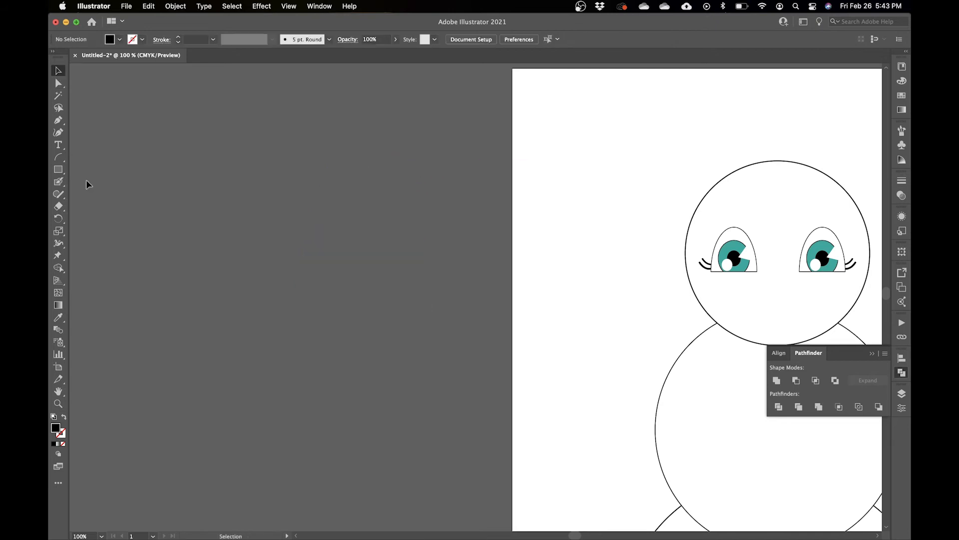
# Step: Open the Blob Brush options, try the Fixed size control, and set it back to Pressure
pyautogui.click(59, 183)
pyautogui.doubleClick(58, 183)
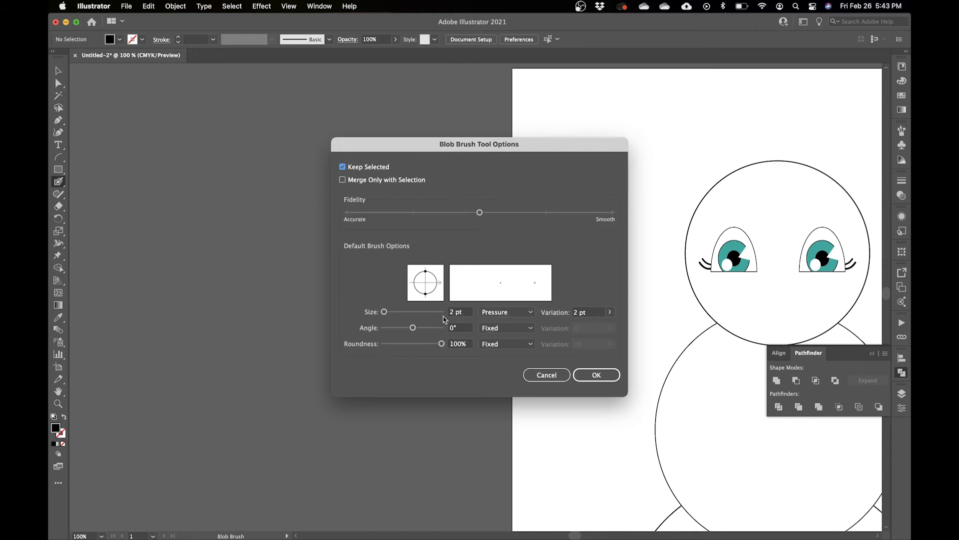
pyautogui.click(514, 314)
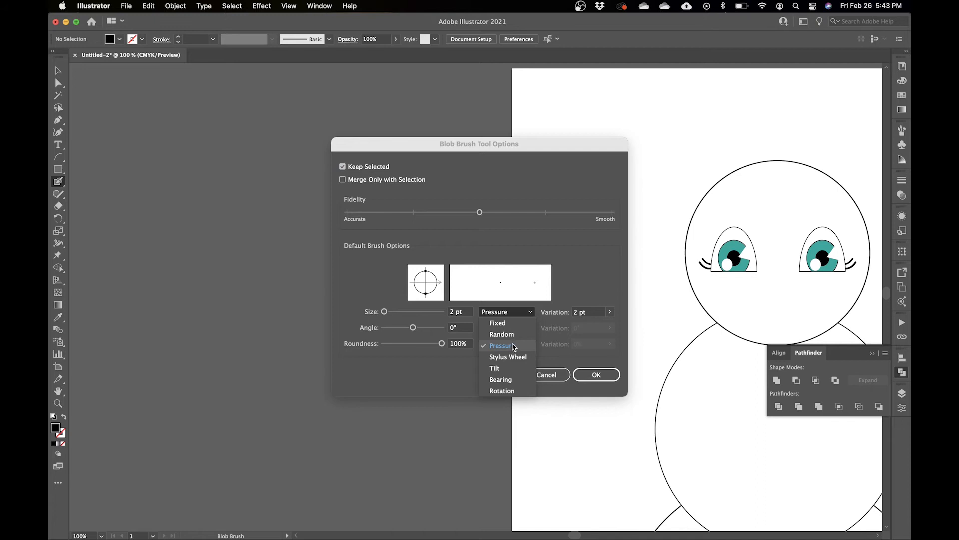
pyautogui.click(515, 314)
pyautogui.click(513, 314)
pyautogui.click(511, 323)
pyautogui.click(511, 314)
pyautogui.click(503, 346)
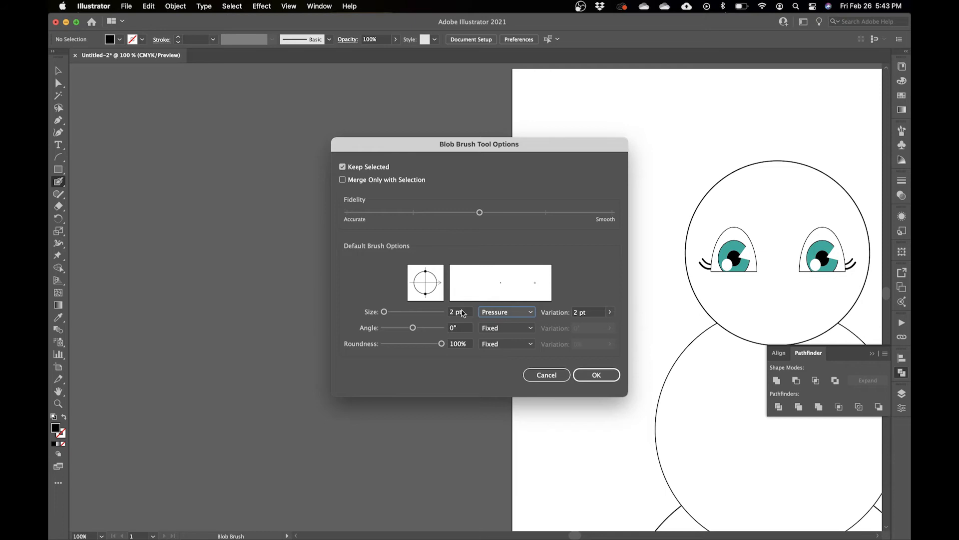
# Step: Increase the Blob Brush size and its pressure variation, and apply the options
pyautogui.moveTo(384, 313); pyautogui.dragTo(395, 312)
pyautogui.moveTo(609, 311); pyautogui.dragTo(611, 328)
pyautogui.click(590, 377)
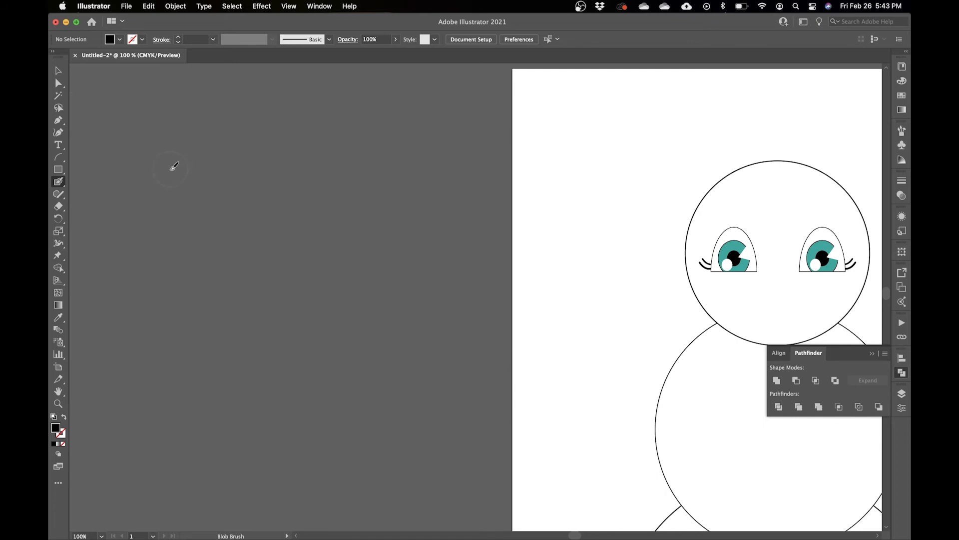
# Step: Draw a wavy test stroke of varying thickness with the Blob Brush beside the artboard, and delete it
pyautogui.moveTo(182, 181)
pyautogui.mouseDown()
pyautogui.moveTo(209, 174)
pyautogui.moveTo(236, 183)
pyautogui.moveTo(286, 239)
pyautogui.moveTo(343, 265)
pyautogui.moveTo(420, 270)
pyautogui.moveTo(443, 195)
pyautogui.mouseUp()
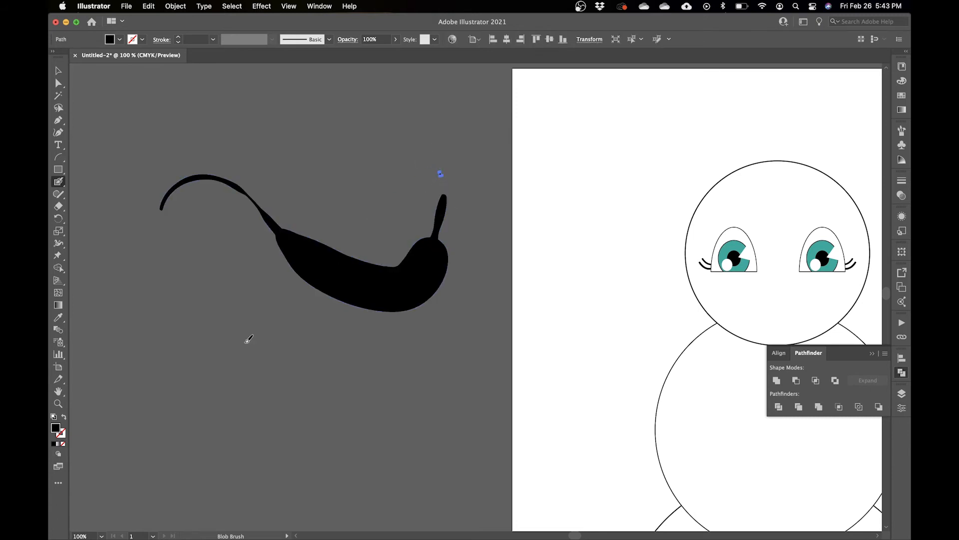
pyautogui.press('v')
pyautogui.moveTo(262, 150)
pyautogui.mouseDown()
pyautogui.moveTo(277, 146)
pyautogui.moveTo(431, 330)
pyautogui.mouseUp()
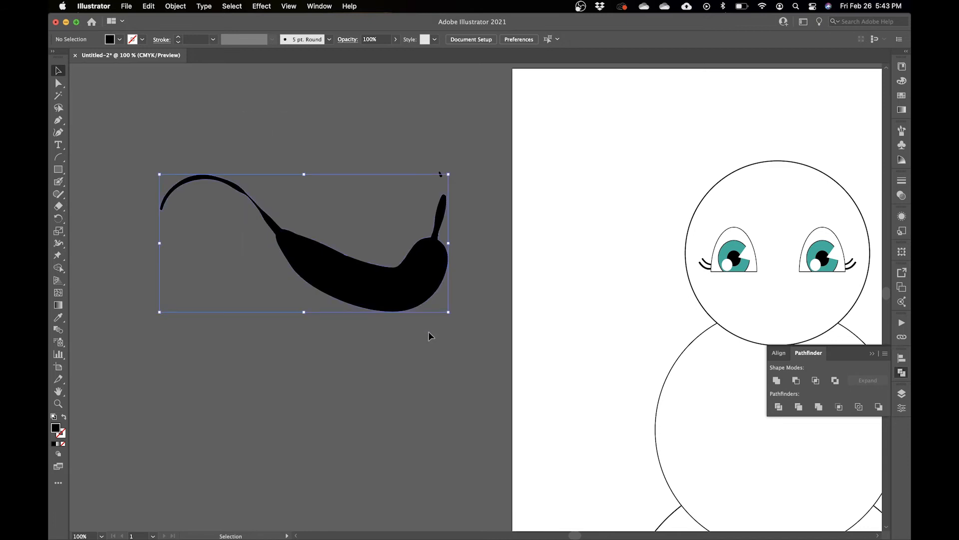
pyautogui.press('Delete')
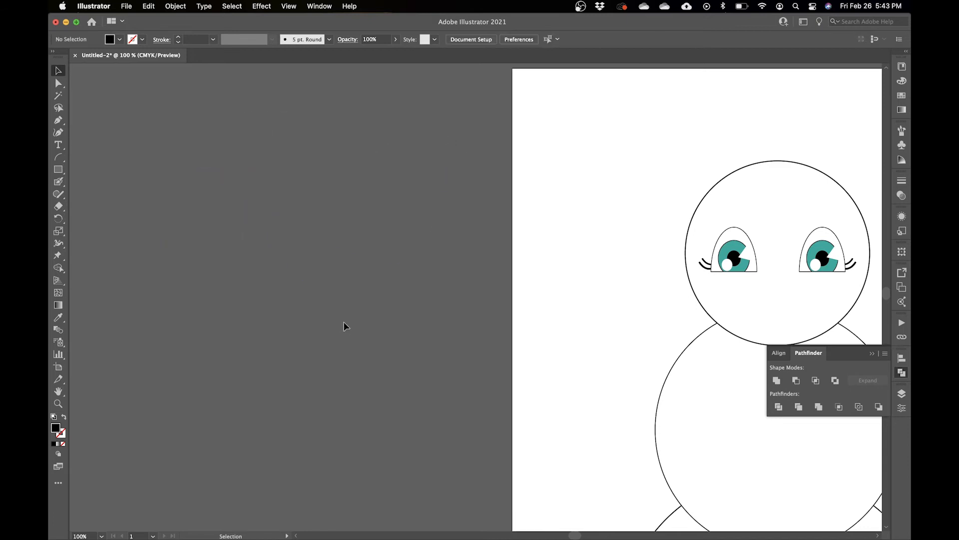
# Step: Set the Blob Brush size to 5 pt with a 5 pt pressure variation, and apply the options
pyautogui.doubleClick(60, 183)
pyautogui.click(385, 312)
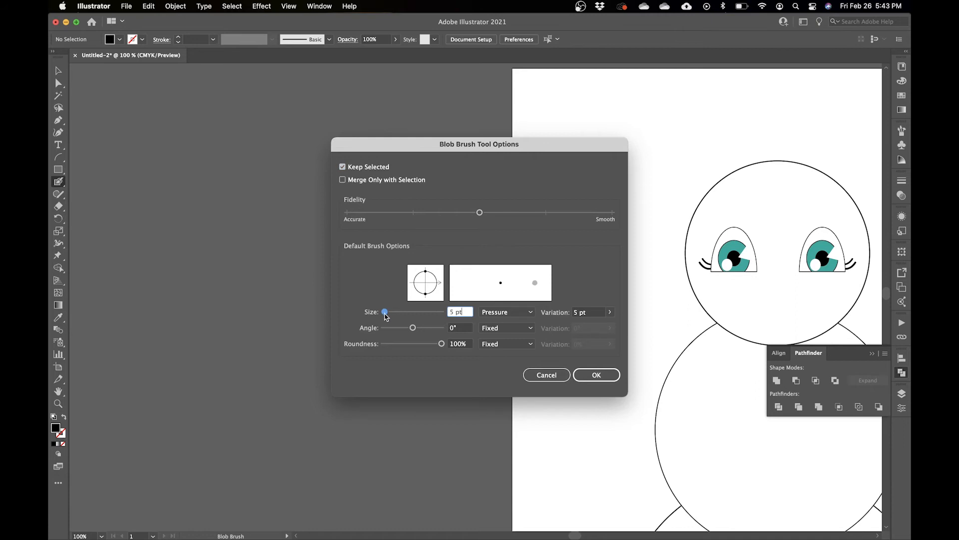
pyautogui.moveTo(385, 312); pyautogui.dragTo(415, 312)
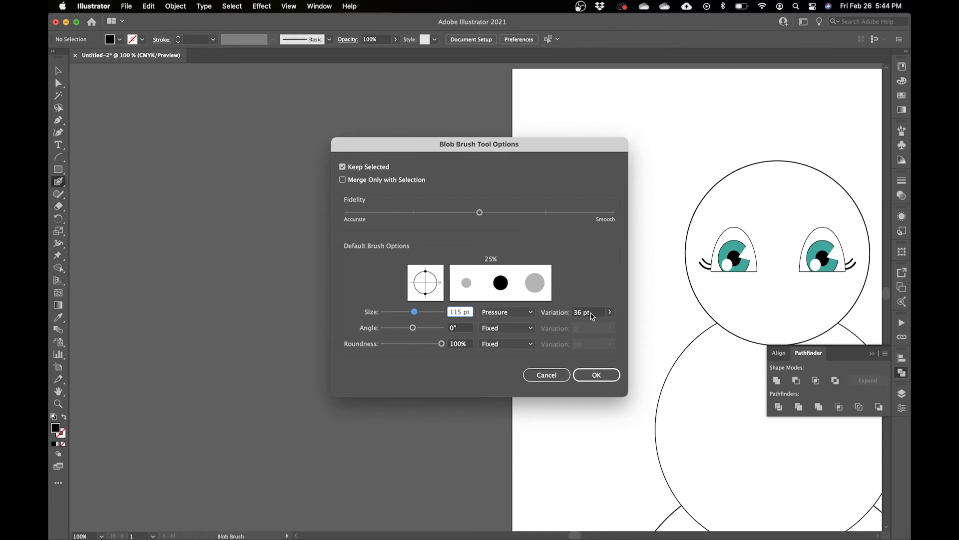
pyautogui.click(610, 312)
pyautogui.moveTo(603, 326); pyautogui.dragTo(617, 332)
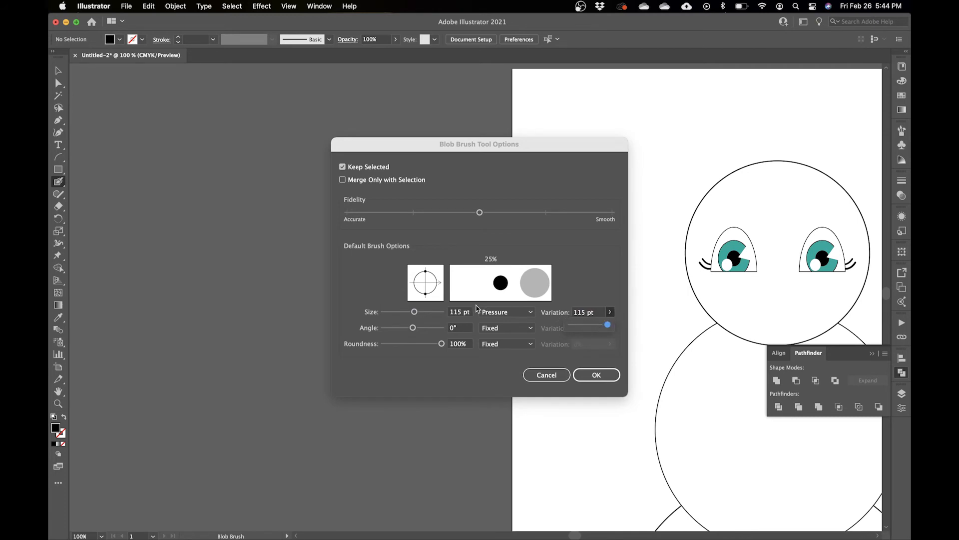
pyautogui.moveTo(414, 313); pyautogui.dragTo(385, 331)
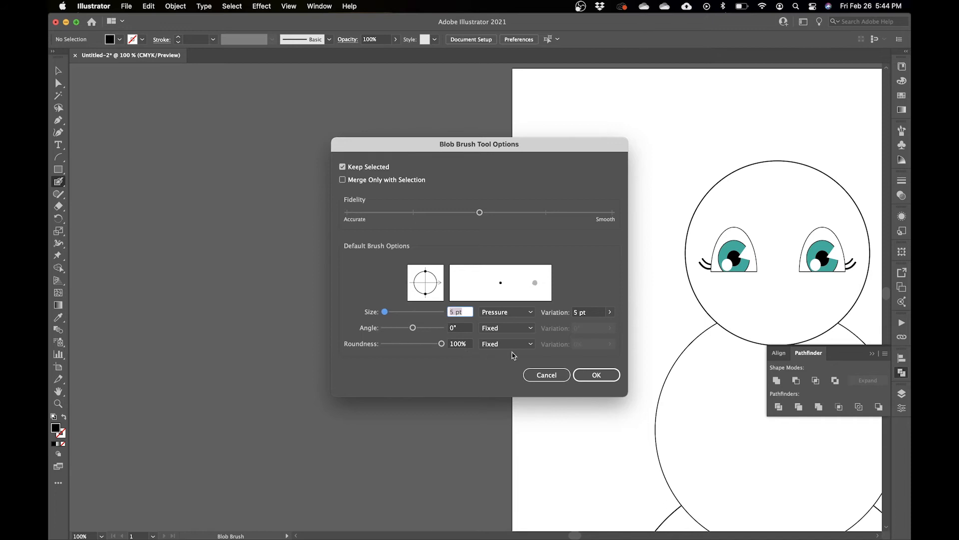
pyautogui.click(596, 375)
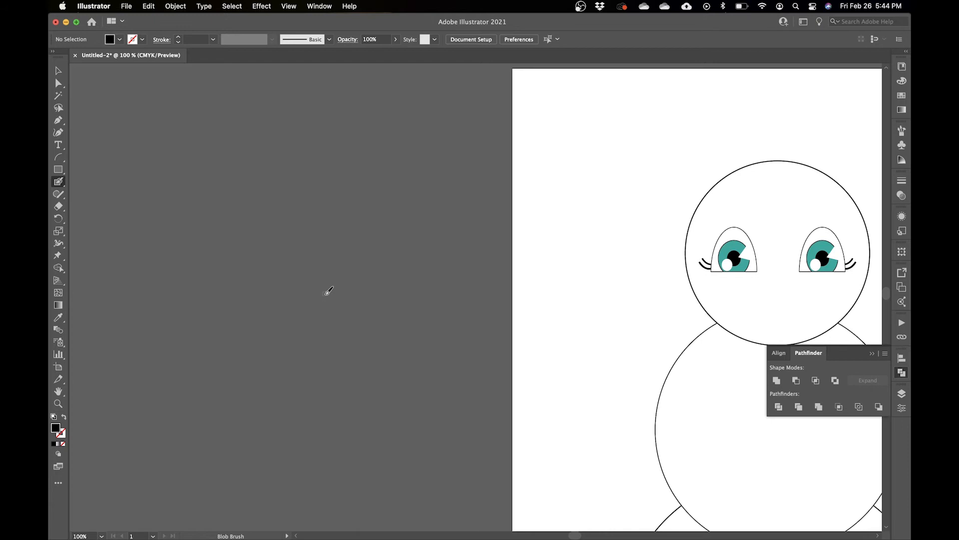
# Step: Draw a closed headband outline across the forehead with the Blob Brush, and scribble a small patch inside its upper edge
pyautogui.moveTo(495, 302); pyautogui.dragTo(253, 312)
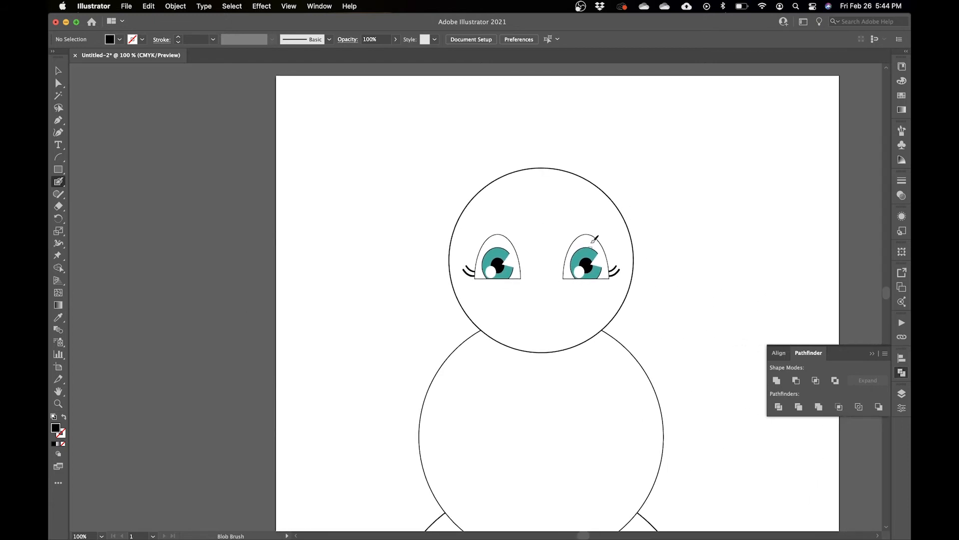
pyautogui.moveTo(452, 253)
pyautogui.mouseDown()
pyautogui.moveTo(381, 285)
pyautogui.moveTo(421, 274)
pyautogui.mouseUp()
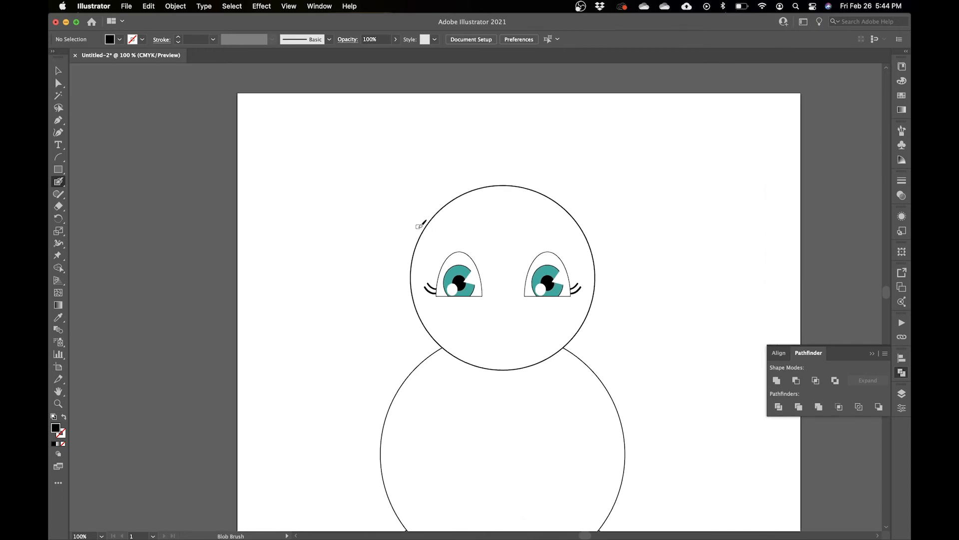
pyautogui.moveTo(419, 227)
pyautogui.mouseDown()
pyautogui.moveTo(414, 249)
pyautogui.moveTo(429, 260)
pyautogui.moveTo(601, 268)
pyautogui.moveTo(592, 233)
pyautogui.moveTo(422, 227)
pyautogui.mouseUp()
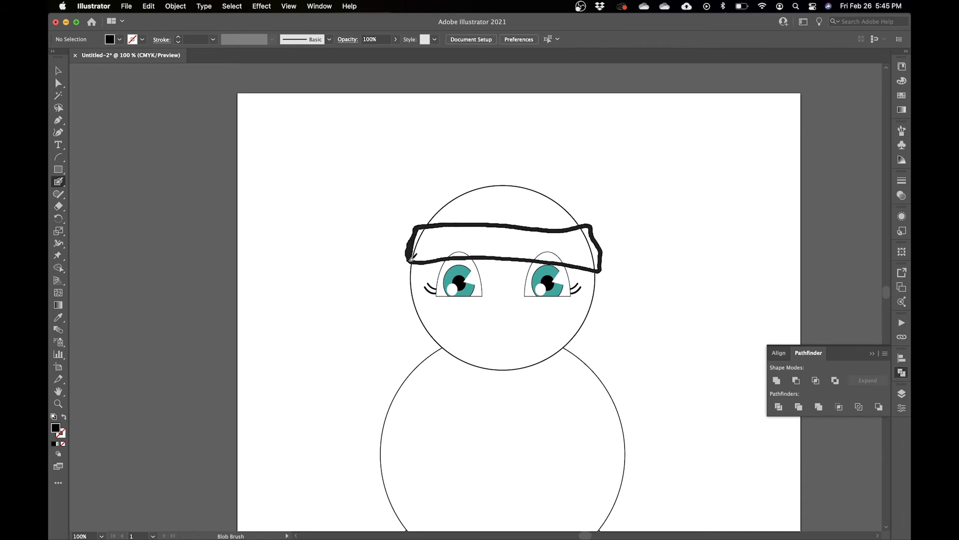
pyautogui.moveTo(416, 260); pyautogui.dragTo(419, 256)
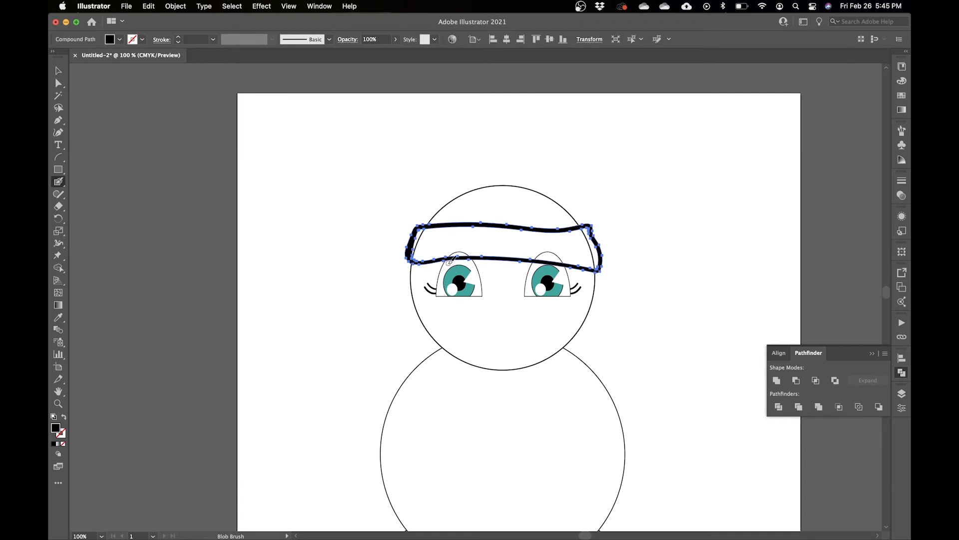
pyautogui.moveTo(473, 228)
pyautogui.mouseDown()
pyautogui.moveTo(462, 236)
pyautogui.moveTo(472, 239)
pyautogui.mouseUp()
# Step: Release the compound path of the headband outline to get a solid black band
pyautogui.press('v')
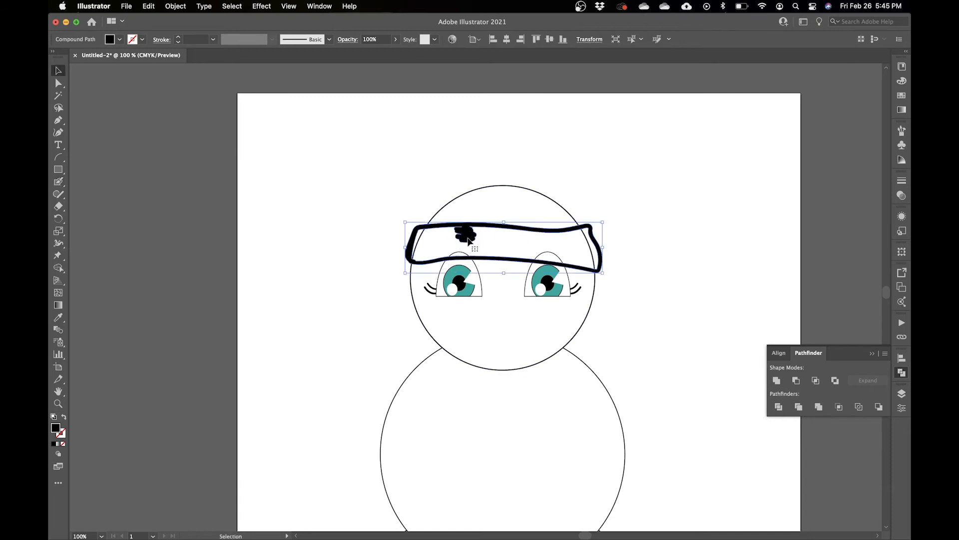
pyautogui.rightClick(463, 232)
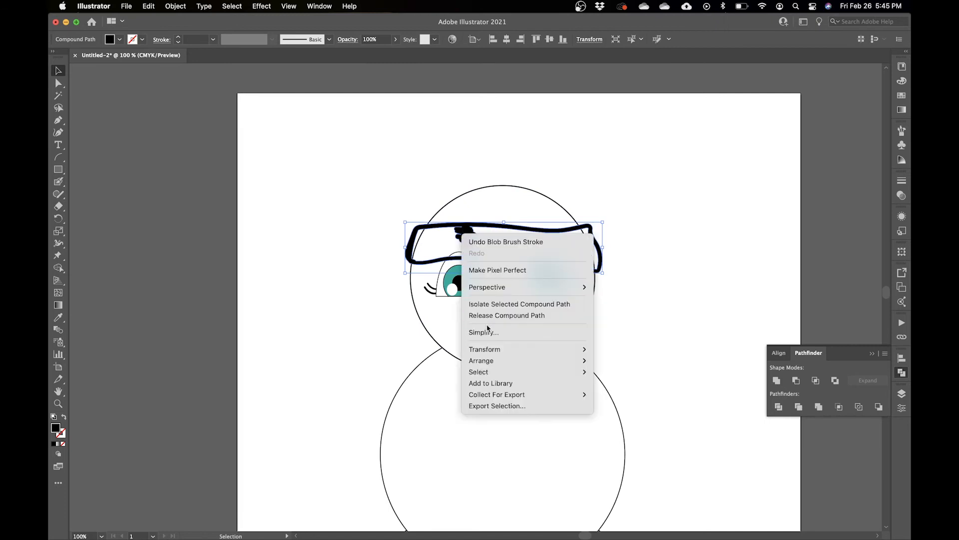
pyautogui.click(499, 316)
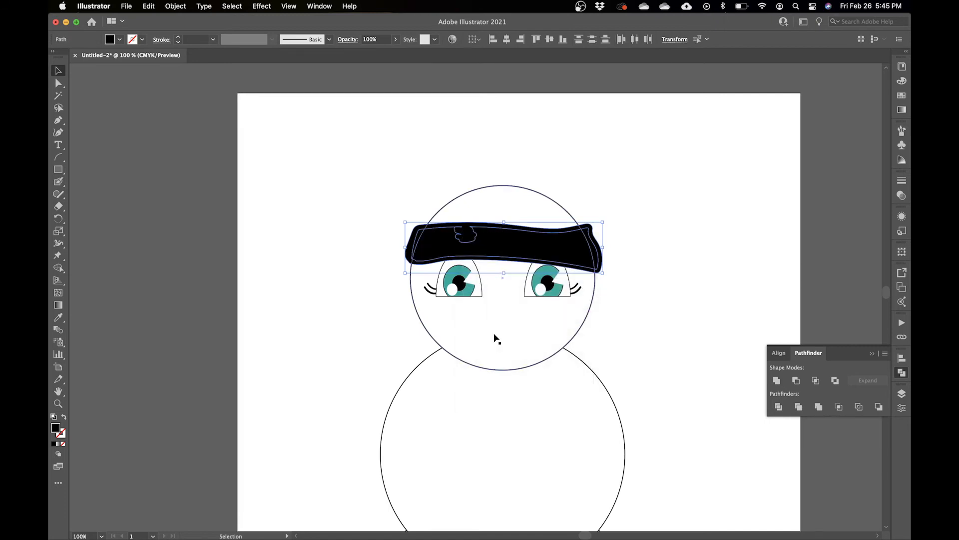
# Step: Pull the inner piece out of the black headband, and undo the move
pyautogui.click(670, 247)
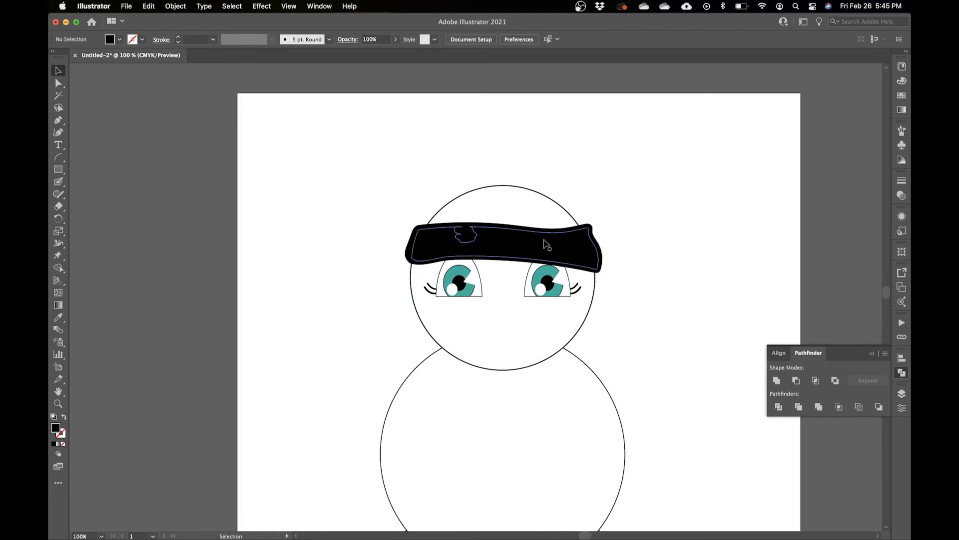
pyautogui.moveTo(530, 252); pyautogui.dragTo(660, 236)
pyautogui.press('a')
pyautogui.press('v')
pyautogui.press('super+z')
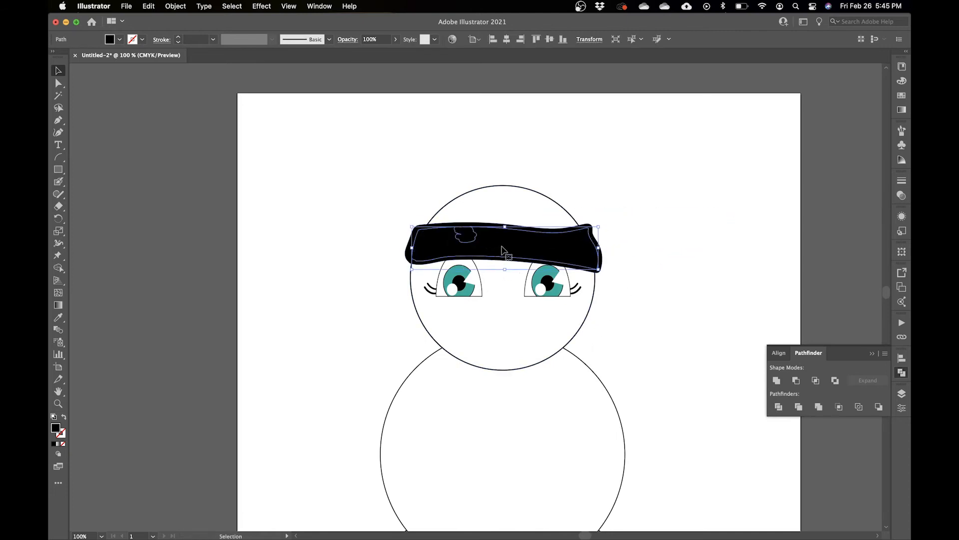
# Step: Select the overlapping headband pieces and unite them into one shape with Pathfinder
pyautogui.click(638, 247)
pyautogui.click(564, 254)
pyautogui.press('BackSpace')
pyautogui.click(559, 257)
pyautogui.click(589, 229)
pyautogui.moveTo(614, 244); pyautogui.dragTo(578, 255)
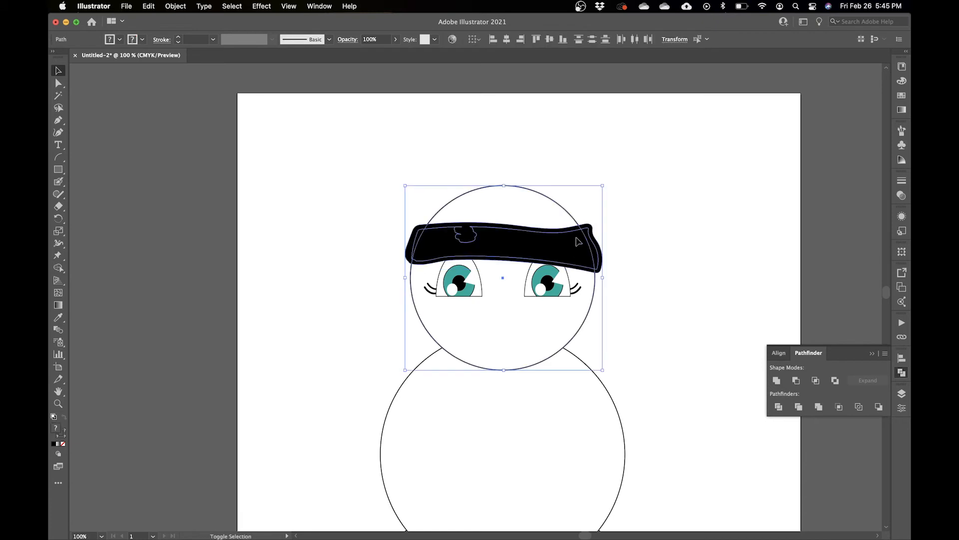
pyautogui.keyDown('shift'); pyautogui.click(573, 218); pyautogui.keyUp('shift')
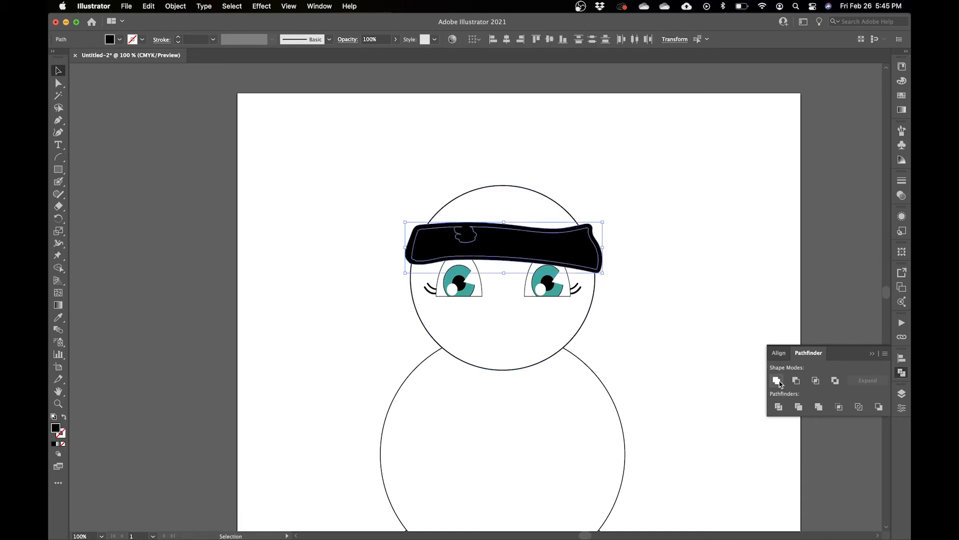
pyautogui.click(778, 381)
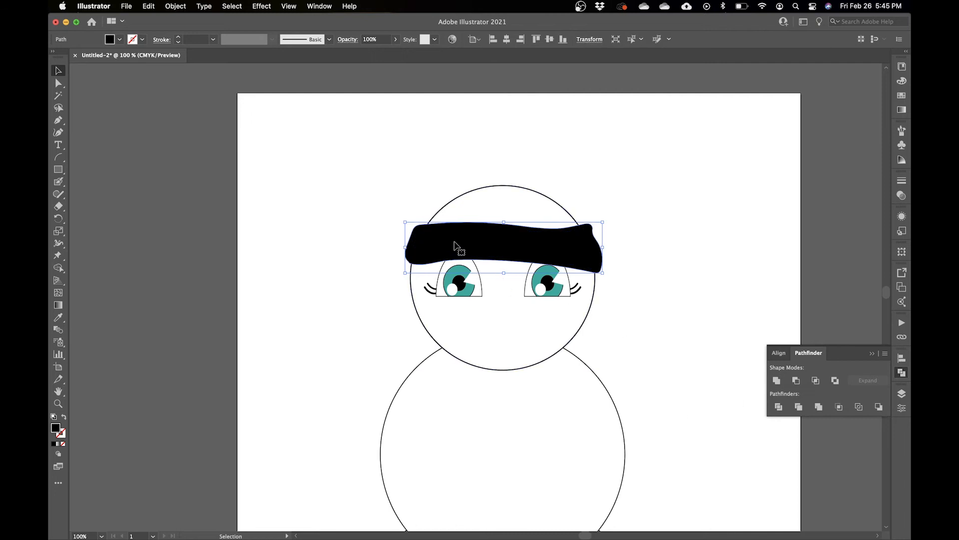
# Step: Add a Blob Brush stroke to the headband's left end, and undo back to before the headband was drawn
pyautogui.hotkey('shift', 'b')
pyautogui.moveTo(413, 237)
pyautogui.mouseDown()
pyautogui.moveTo(405, 254)
pyautogui.moveTo(415, 240)
pyautogui.mouseUp()
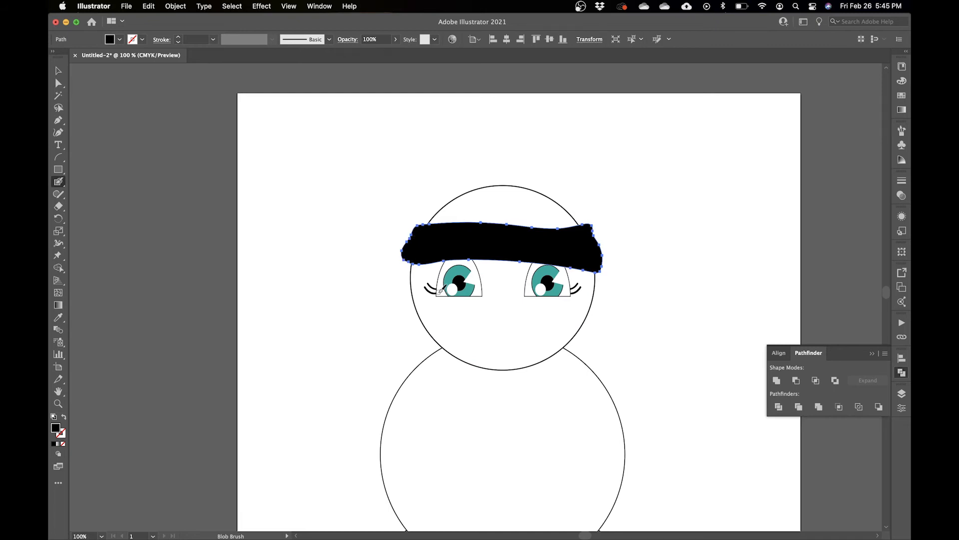
pyautogui.hotkey('ctrl', 'z')
pyautogui.hotkey('ctrl', 'z')
pyautogui.hotkey('ctrl', 'z')
# Step: Redraw the closed headband outline across the forehead with the Blob Brush, and make it one solid shape by releasing the compound path and uniting the pieces
pyautogui.moveTo(424, 228)
pyautogui.mouseDown()
pyautogui.moveTo(419, 260)
pyautogui.moveTo(598, 262)
pyautogui.moveTo(599, 239)
pyautogui.moveTo(588, 229)
pyautogui.moveTo(423, 228)
pyautogui.mouseUp()
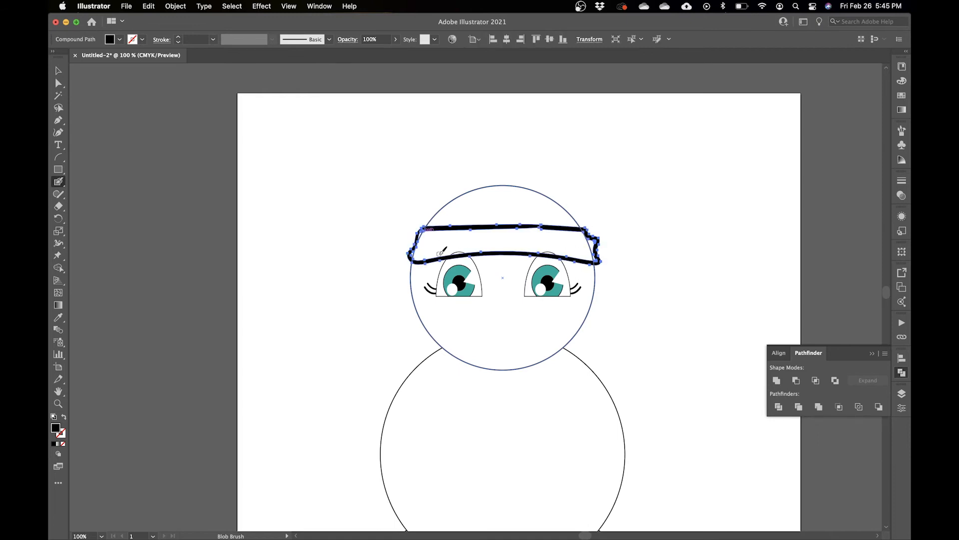
pyautogui.press('v')
pyautogui.rightClick(454, 232)
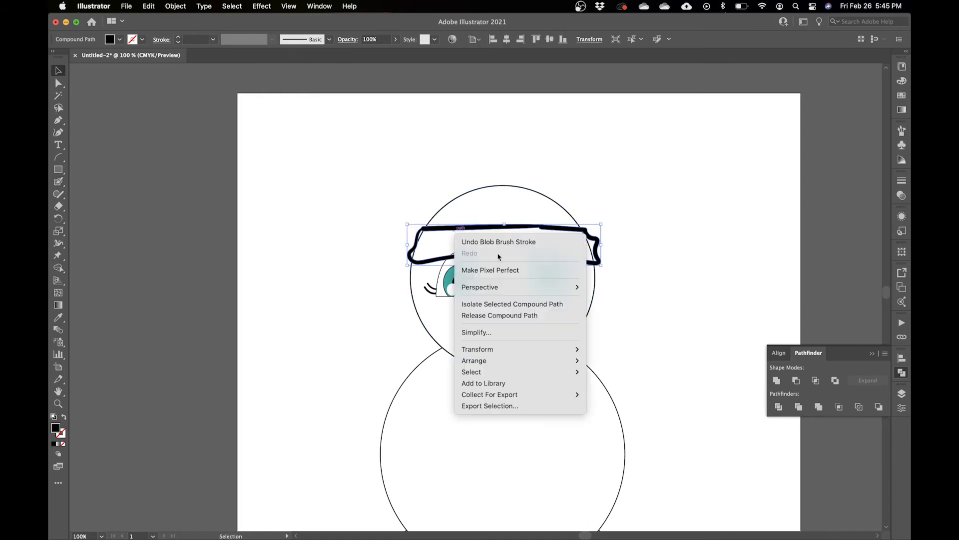
pyautogui.click(501, 315)
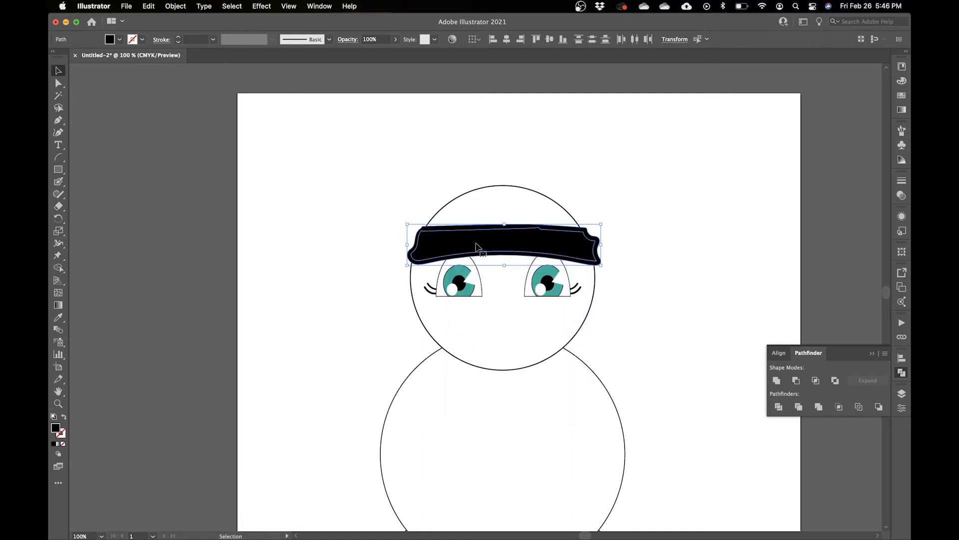
pyautogui.click(776, 380)
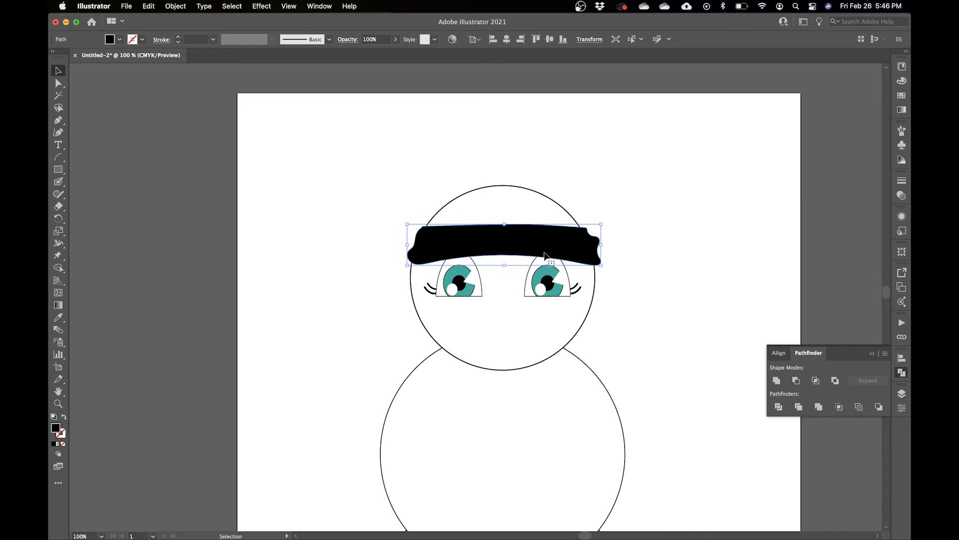
# Step: Erase through the bumpy right end of the headband and delete the detached fragment
pyautogui.press('a')
pyautogui.press('super+equal')
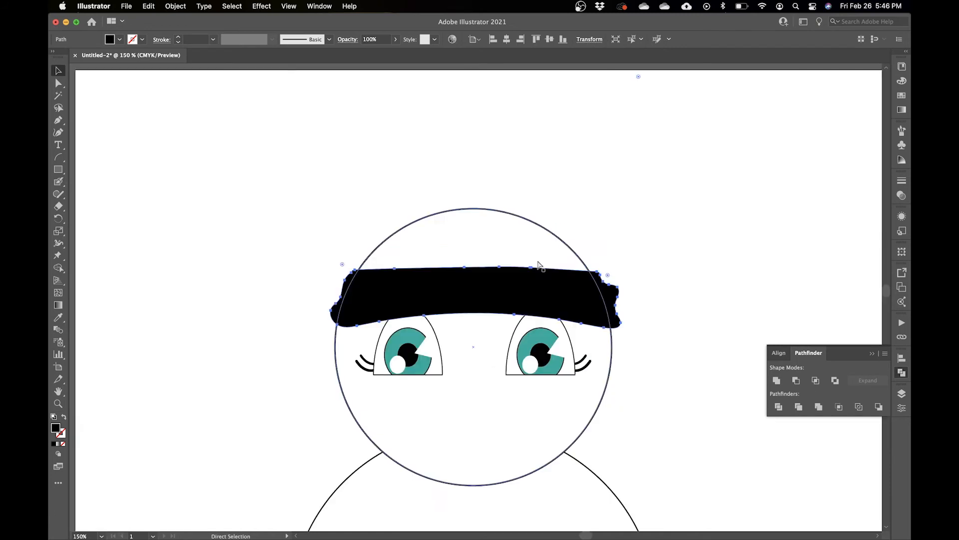
pyautogui.press('v')
pyautogui.press('super+equal')
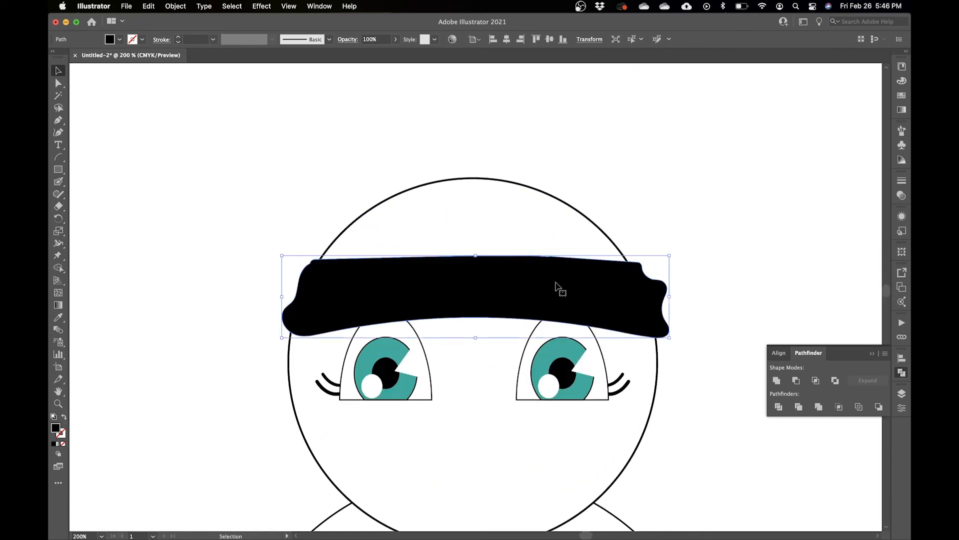
pyautogui.hotkey('shift', 'e')
pyautogui.hscroll(4, 550, 279)
pyautogui.scroll(-1, 550, 278)
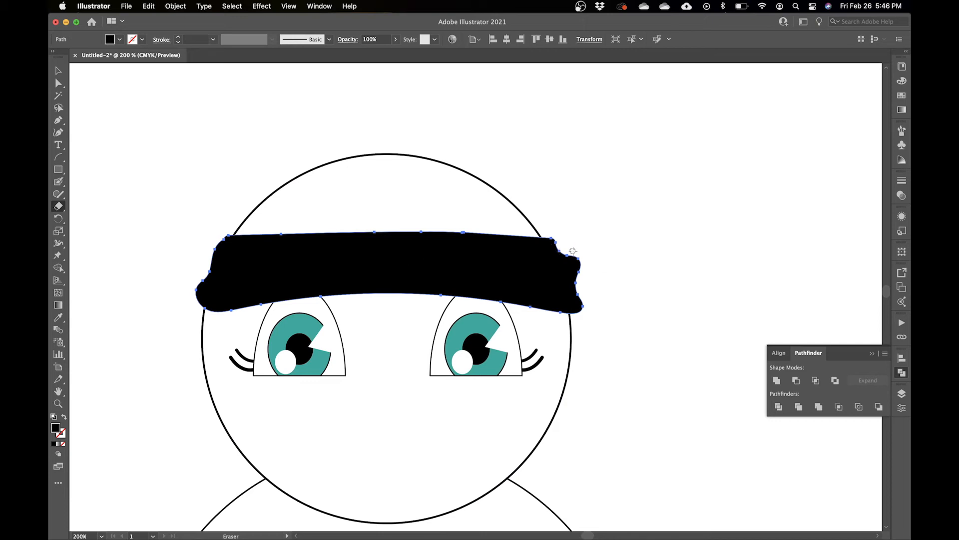
pyautogui.moveTo(562, 253); pyautogui.dragTo(580, 288)
pyautogui.press('v')
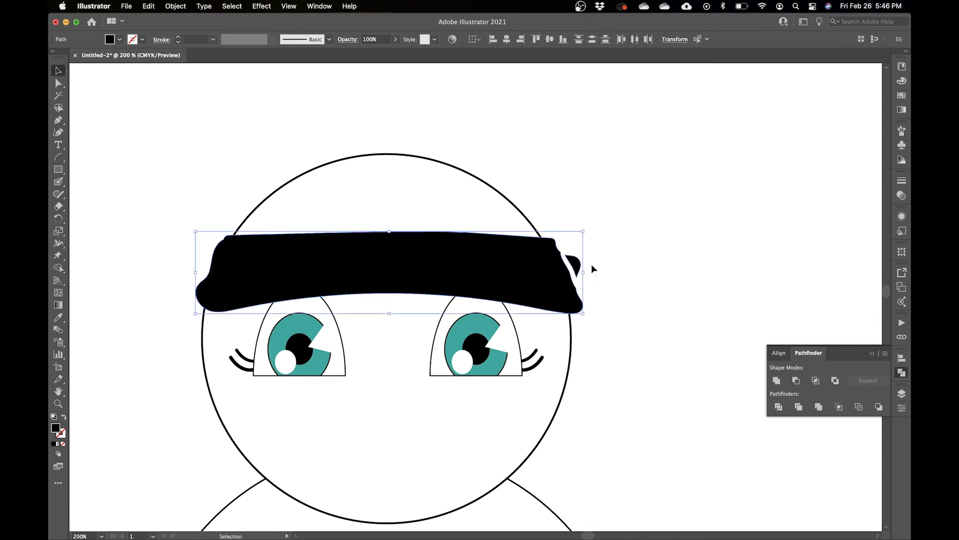
pyautogui.doubleClick(574, 270)
pyautogui.press('Delete')
# Step: Delete the surplus anchor points along the headband's right end
pyautogui.press('-')
pyautogui.click(75, 70)
pyautogui.click(569, 270)
pyautogui.click(560, 252)
pyautogui.click(556, 244)
pyautogui.click(569, 271)
pyautogui.click(571, 278)
pyautogui.click(576, 288)
# Step: Move the anchor points and handles at the headband's right end to form a smoother edge
pyautogui.press('a')
pyautogui.moveTo(553, 238); pyautogui.dragTo(568, 238)
pyautogui.moveTo(578, 294)
pyautogui.mouseDown()
pyautogui.moveTo(563, 266)
pyautogui.moveTo(574, 306)
pyautogui.mouseUp()
pyautogui.moveTo(551, 238); pyautogui.dragTo(544, 237)
pyautogui.moveTo(563, 265); pyautogui.dragTo(561, 263)
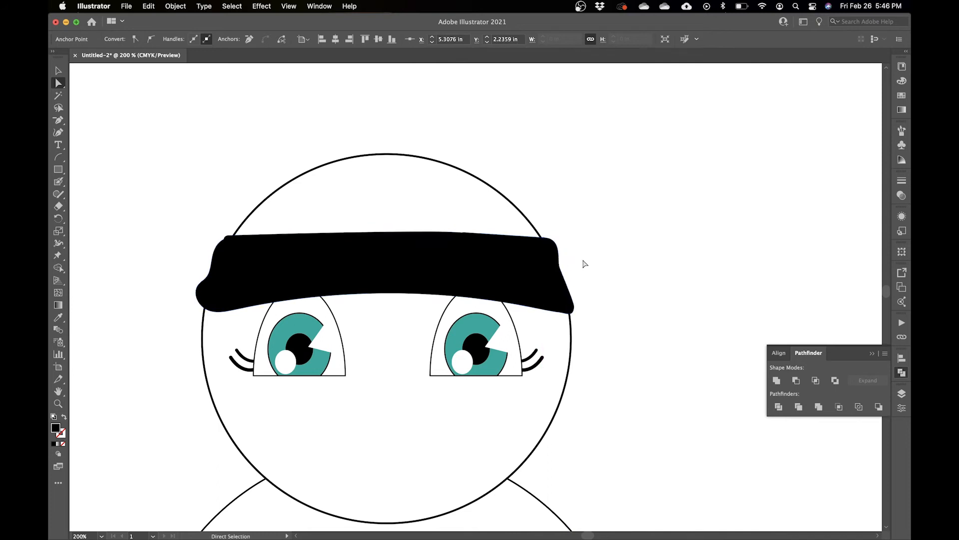
pyautogui.click(583, 264)
# Step: Delete the surplus anchor points along the headband's left end
pyautogui.moveTo(178, 273); pyautogui.dragTo(260, 269)
pyautogui.press('-')
pyautogui.click(306, 233)
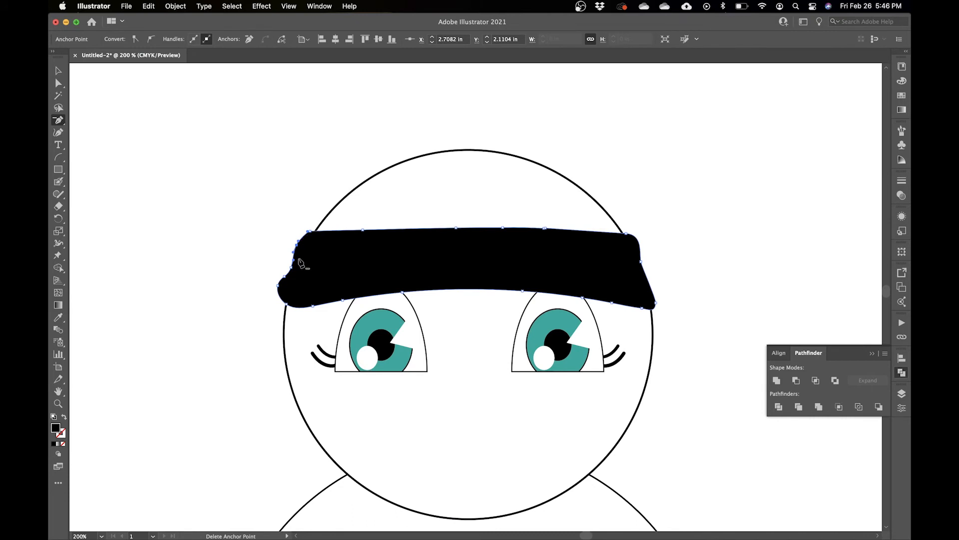
pyautogui.press('v')
pyautogui.click(221, 257)
pyautogui.press('a')
pyautogui.press('-')
pyautogui.click(278, 285)
pyautogui.click(284, 277)
# Step: Reshape the headband's left end by moving its anchor points, and remove the extra point at its upper corner
pyautogui.press('a')
pyautogui.click(242, 292)
pyautogui.moveTo(291, 267); pyautogui.dragTo(287, 288)
pyautogui.moveTo(296, 245); pyautogui.dragTo(308, 236)
pyautogui.press('-')
pyautogui.click(310, 231)
pyautogui.press('a')
pyautogui.click(196, 315)
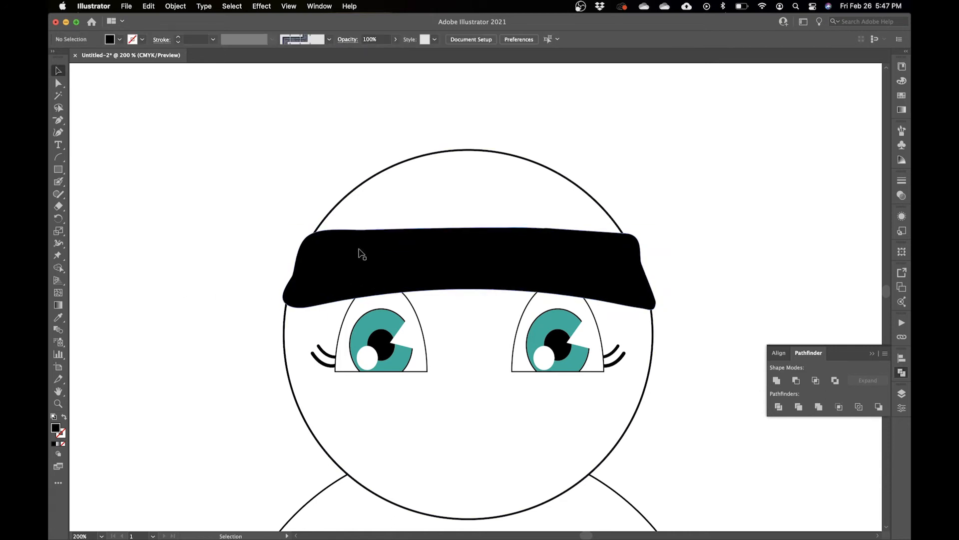
# Step: Draw a black arched Blob Brush stroke over the head so it merges with the headband, and undo it
pyautogui.hotkey('shift', 'b')
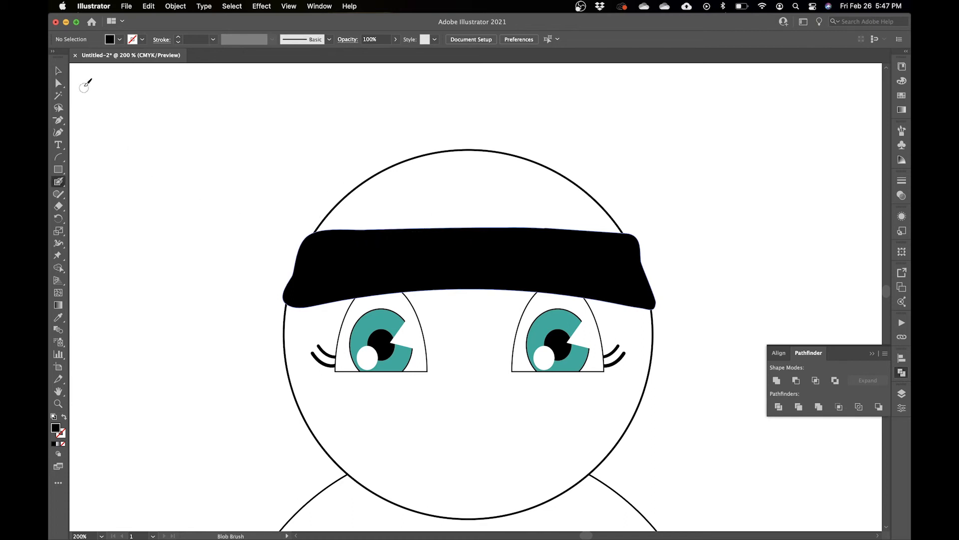
pyautogui.click(120, 40)
pyautogui.click(104, 59)
pyautogui.click(118, 40)
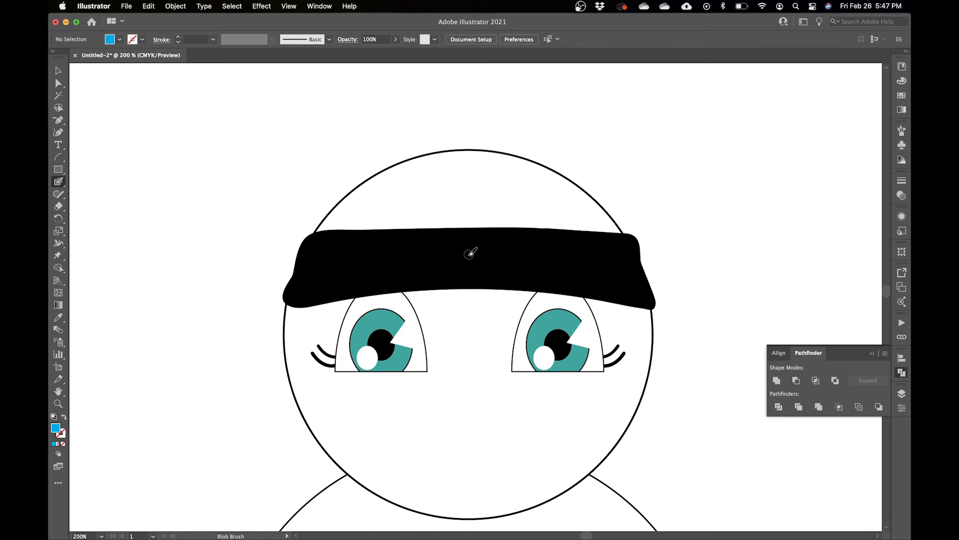
pyautogui.click(119, 40)
pyautogui.click(78, 58)
pyautogui.moveTo(322, 246)
pyautogui.mouseDown()
pyautogui.moveTo(346, 197)
pyautogui.moveTo(416, 155)
pyautogui.moveTo(526, 163)
pyautogui.moveTo(571, 200)
pyautogui.moveTo(577, 254)
pyautogui.mouseUp()
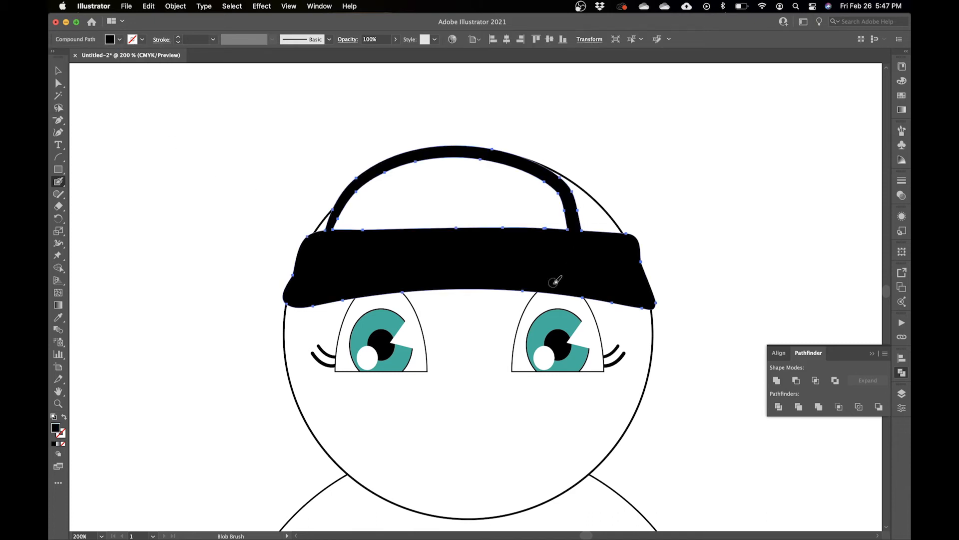
pyautogui.press('v')
pyautogui.press('super+z')
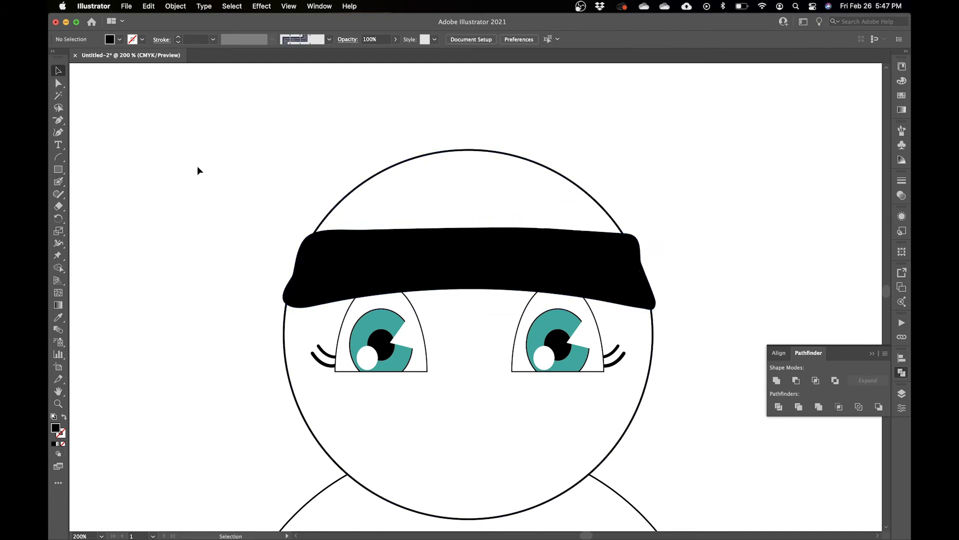
# Step: Set the fill to light blue and draw a closed hat outline above the headband with the Blob Brush
pyautogui.click(128, 40)
pyautogui.click(105, 57)
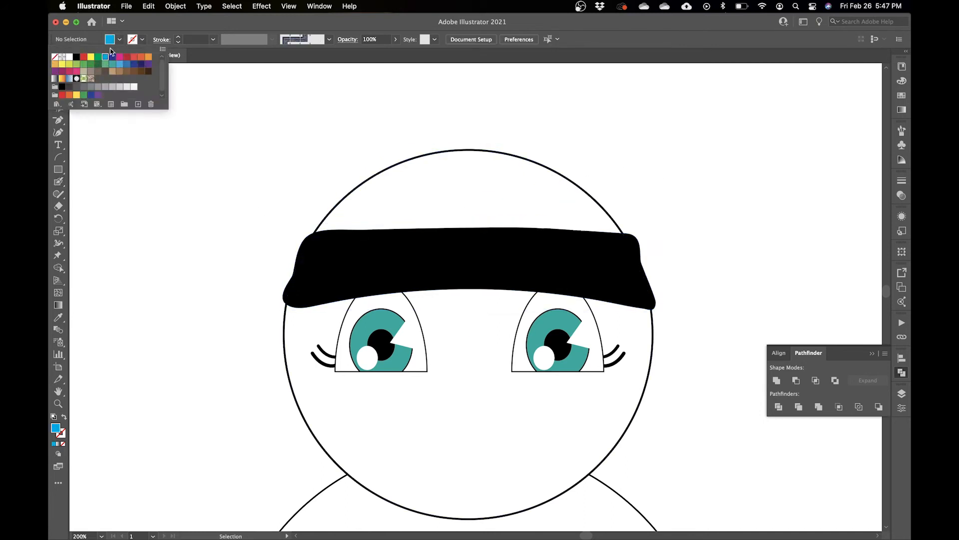
pyautogui.press('Escape')
pyautogui.hotkey('shift', 'b')
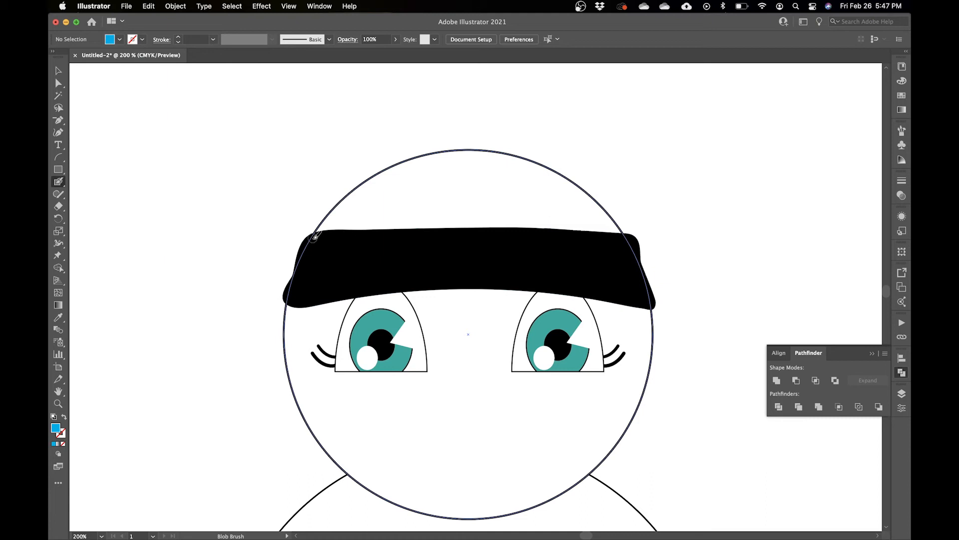
pyautogui.moveTo(314, 239)
pyautogui.mouseDown()
pyautogui.moveTo(359, 167)
pyautogui.moveTo(429, 142)
pyautogui.moveTo(492, 136)
pyautogui.moveTo(540, 149)
pyautogui.moveTo(588, 144)
pyautogui.moveTo(620, 162)
pyautogui.moveTo(613, 195)
pyautogui.moveTo(622, 216)
pyautogui.moveTo(586, 174)
pyautogui.moveTo(509, 139)
pyautogui.moveTo(405, 140)
pyautogui.moveTo(341, 127)
pyautogui.moveTo(311, 128)
pyautogui.moveTo(318, 232)
pyautogui.moveTo(356, 257)
pyautogui.moveTo(628, 236)
pyautogui.mouseUp()
pyautogui.press('super+z')
# Step: Release the compound path of the blue hat outline to make it solid, and send it behind the black headband
pyautogui.press('v')
pyautogui.rightClick(548, 177)
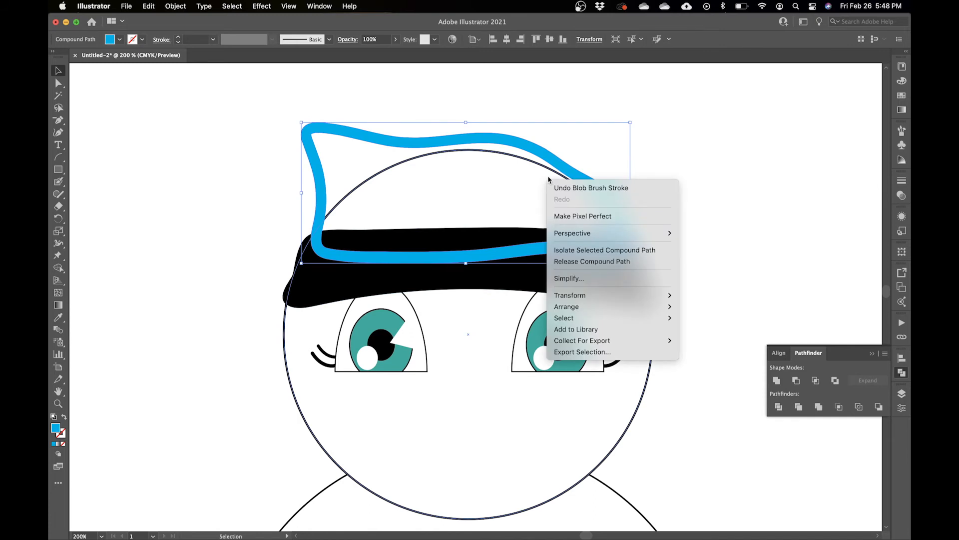
pyautogui.click(580, 267)
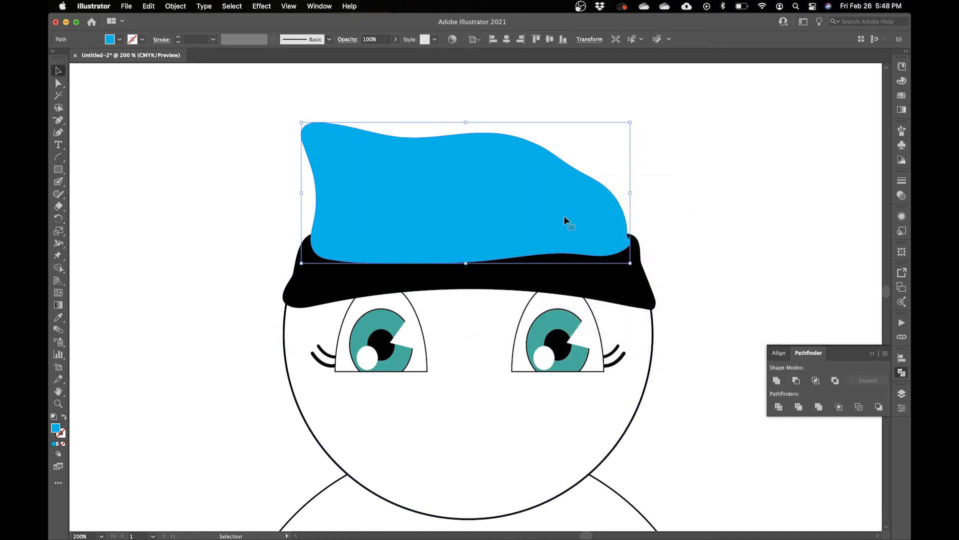
pyautogui.press('super+bracketleft')
pyautogui.click(694, 257)
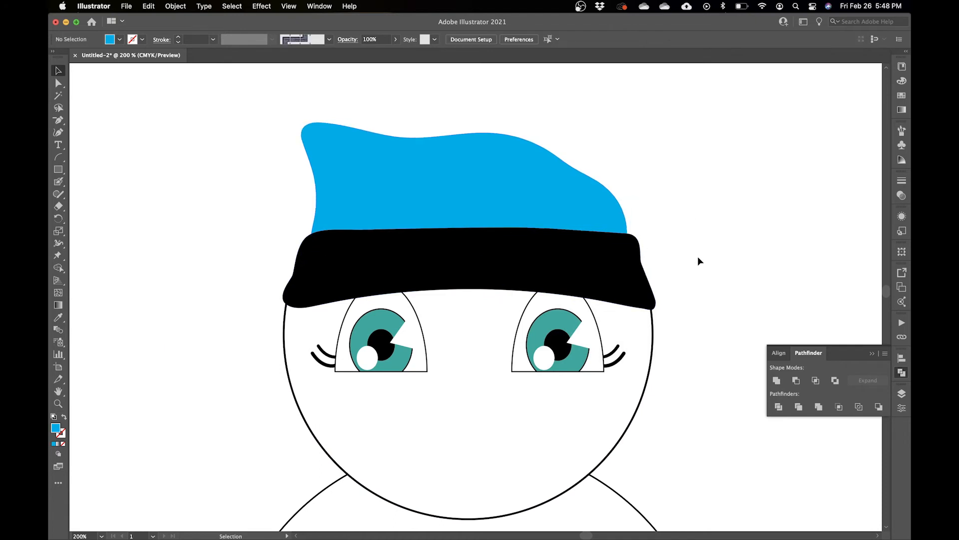
# Step: Select the black headband and activate the Knife tool, checking that Essentials Classic is the active workspace
pyautogui.click(326, 283)
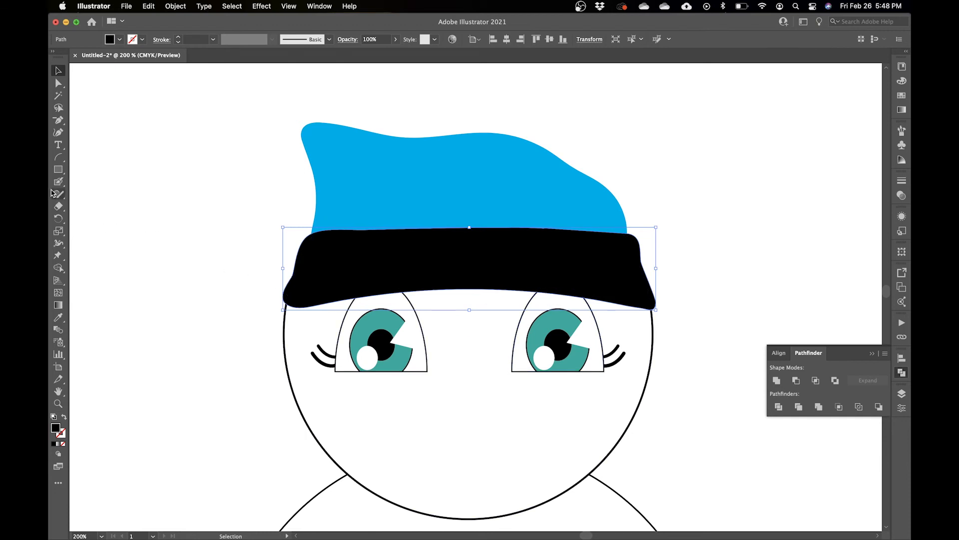
pyautogui.click(58, 209)
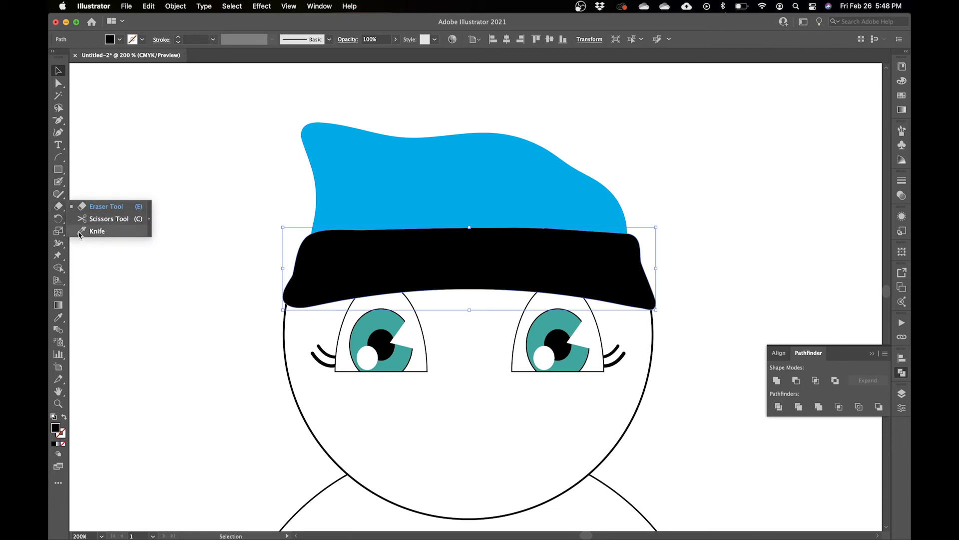
pyautogui.click(58, 207)
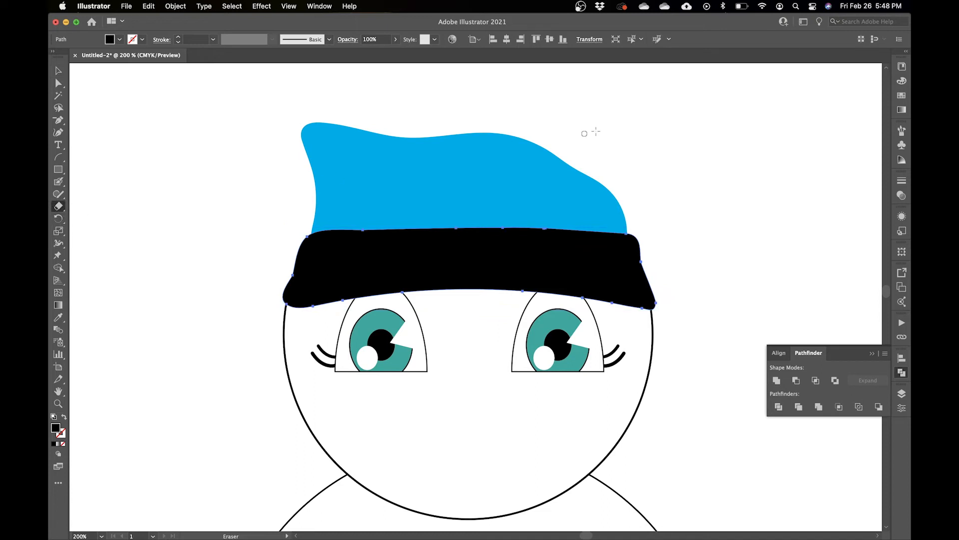
pyautogui.click(319, 7)
pyautogui.moveTo(350, 61)
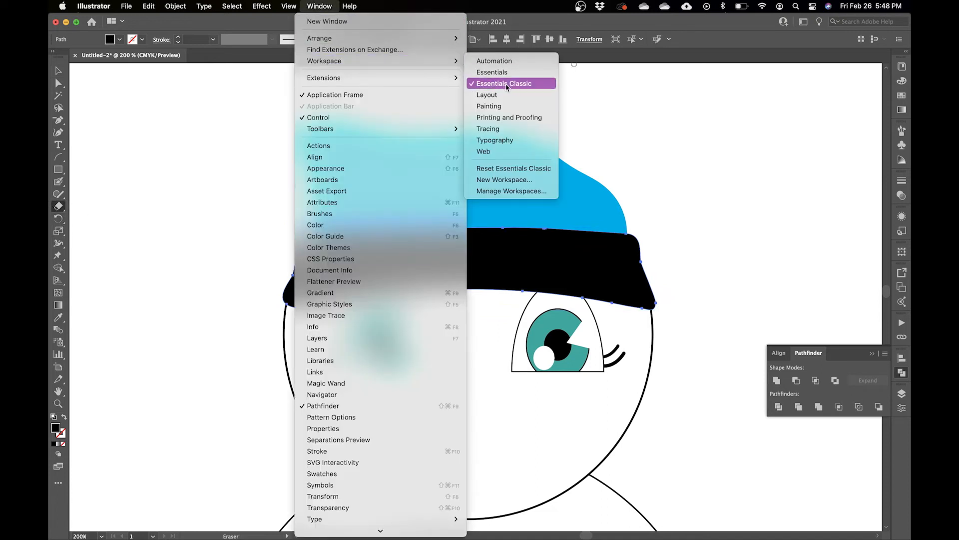
pyautogui.click(170, 201)
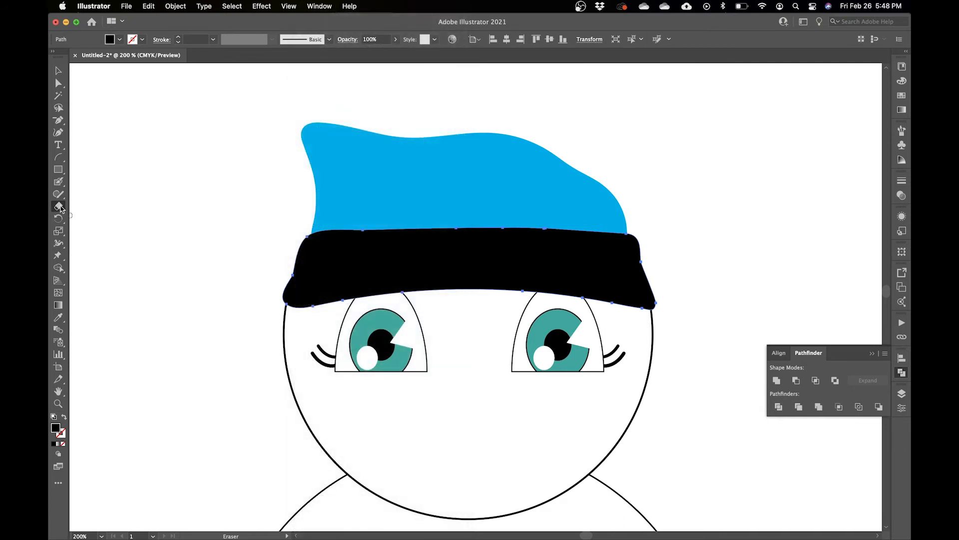
pyautogui.click(59, 208)
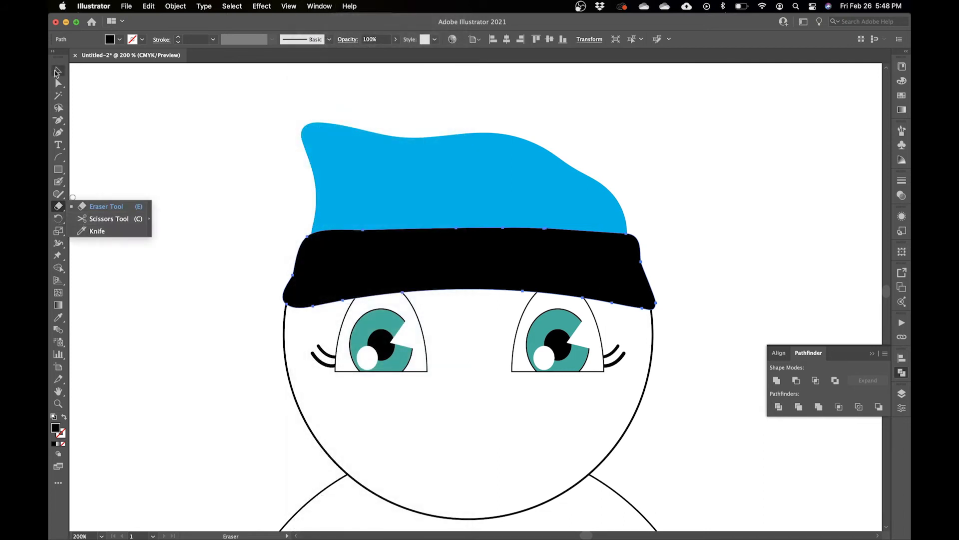
pyautogui.click(56, 71)
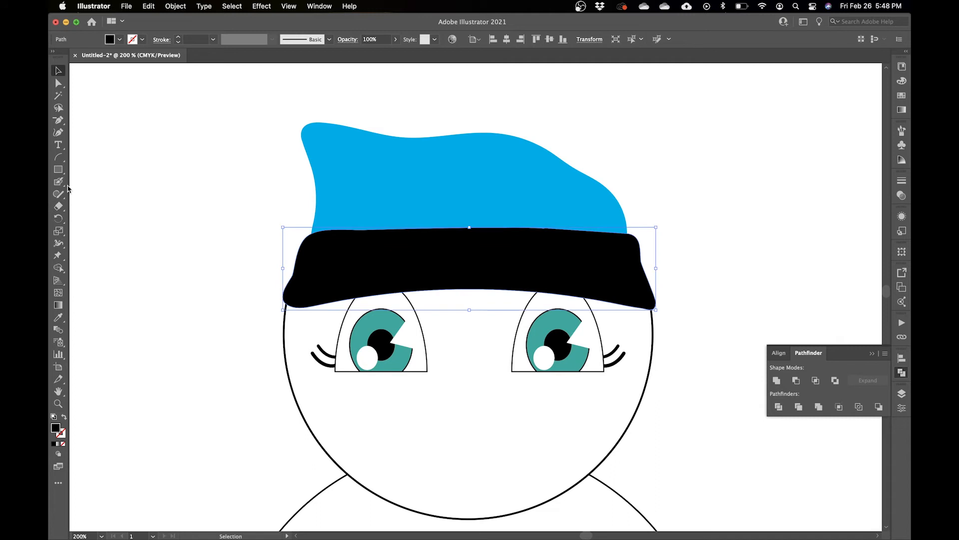
pyautogui.click(60, 209)
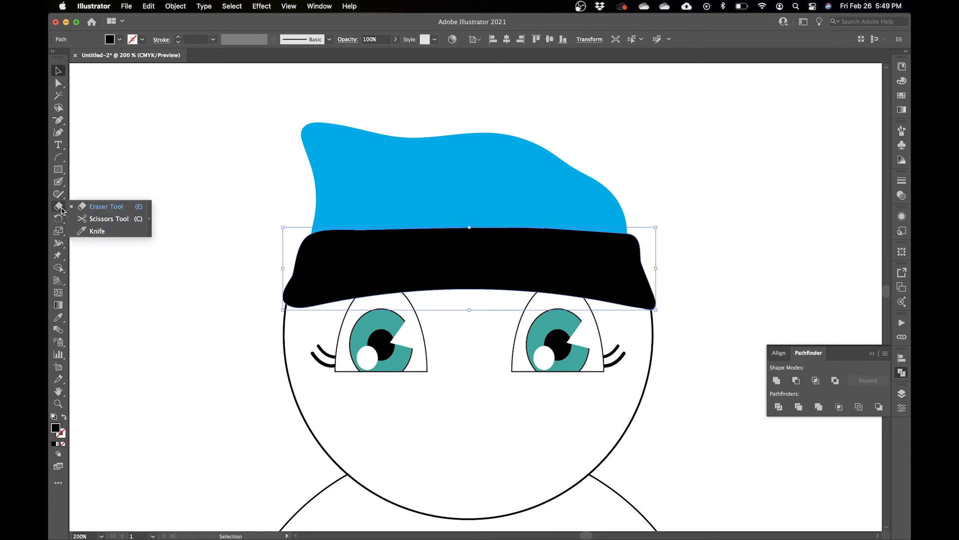
pyautogui.click(96, 231)
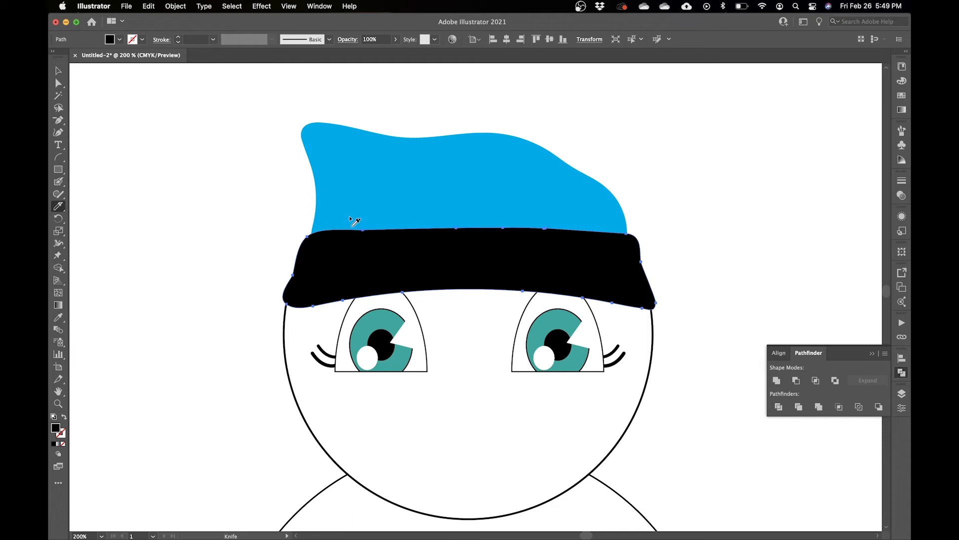
# Step: Try slicing the headband with curved Knife cuts from its left end past the middle, and undo them
pyautogui.moveTo(357, 219)
pyautogui.mouseDown()
pyautogui.moveTo(341, 252)
pyautogui.moveTo(331, 336)
pyautogui.mouseUp()
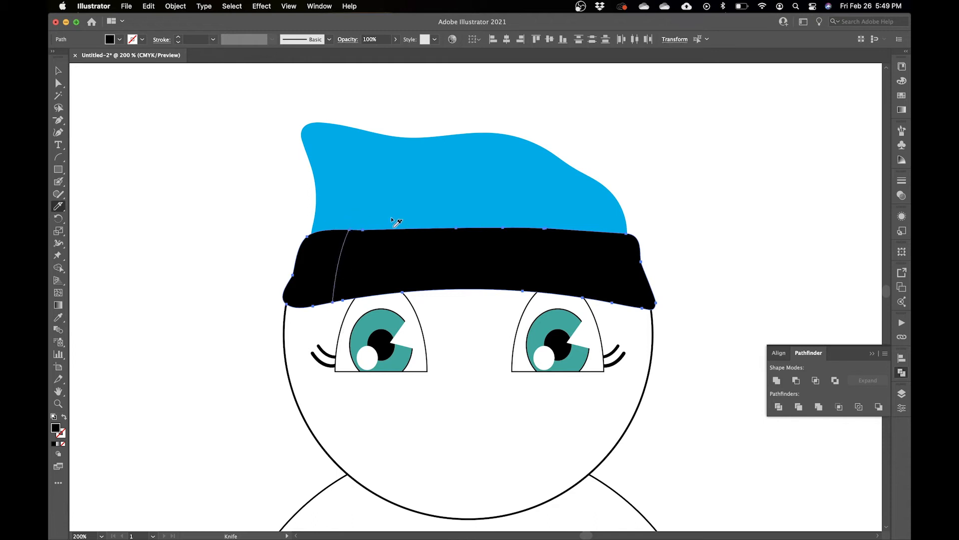
pyautogui.moveTo(406, 223); pyautogui.dragTo(419, 319)
pyautogui.press('cmd+z')
pyautogui.moveTo(426, 227); pyautogui.dragTo(417, 296)
pyautogui.moveTo(497, 231); pyautogui.dragTo(508, 312)
pyautogui.press('cmd+z')
pyautogui.press('cmd+z')
pyautogui.press('cmd+z')
# Step: Slice the headband from upper to lower edge with two outward-curving Knife cuts, one toward its right end and one toward its left
pyautogui.moveTo(575, 231); pyautogui.dragTo(592, 312)
pyautogui.moveTo(370, 232)
pyautogui.mouseDown()
pyautogui.moveTo(356, 299)
pyautogui.moveTo(367, 312)
pyautogui.mouseUp()
# Step: Try dividing the headband's middle section with further curved Knife cuts, and undo them
pyautogui.moveTo(446, 229); pyautogui.dragTo(439, 295)
pyautogui.moveTo(506, 227)
pyautogui.mouseDown()
pyautogui.moveTo(520, 285)
pyautogui.moveTo(514, 327)
pyautogui.mouseUp()
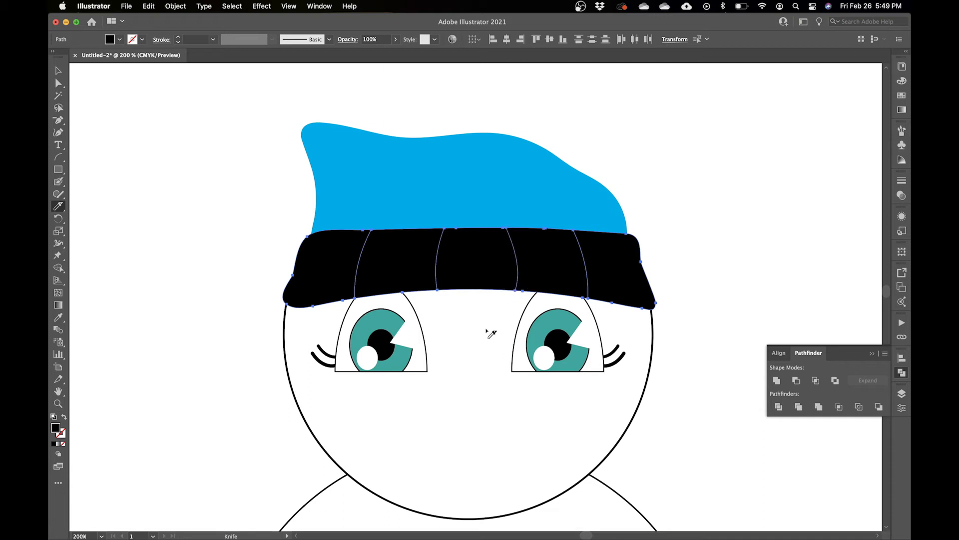
pyautogui.press('super')
pyautogui.press('super+z')
pyautogui.moveTo(504, 231)
pyautogui.mouseDown()
pyautogui.moveTo(524, 297)
pyautogui.moveTo(482, 366)
pyautogui.mouseUp()
pyautogui.press('super+z')
pyautogui.press('super+z')
# Step: Divide the headband's middle section with two Knife cuts, redoing the right one with a gentler curve, and deselect the pieces
pyautogui.moveTo(443, 214); pyautogui.dragTo(418, 306)
pyautogui.moveTo(497, 221)
pyautogui.mouseDown()
pyautogui.moveTo(520, 268)
pyautogui.moveTo(527, 320)
pyautogui.mouseUp()
pyautogui.press('super+z')
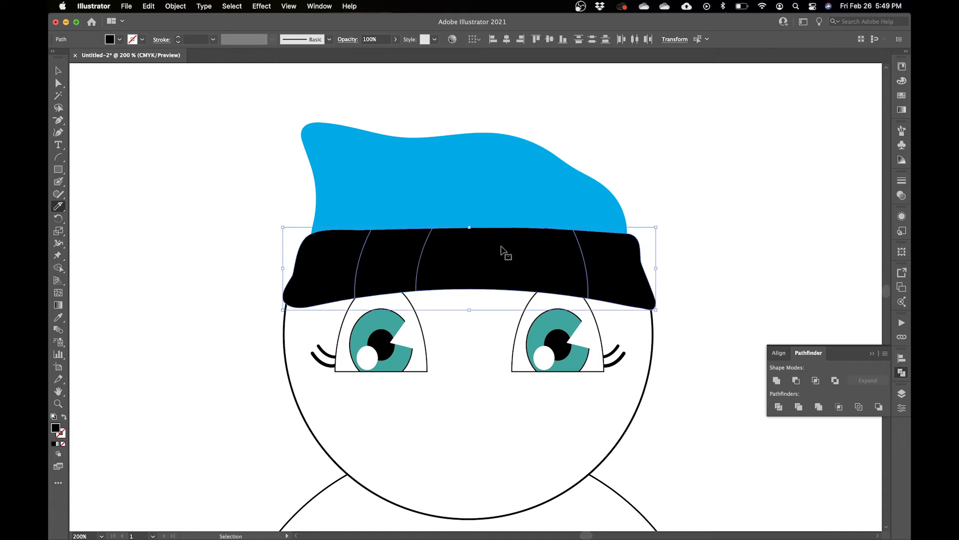
pyautogui.moveTo(501, 215); pyautogui.dragTo(503, 328)
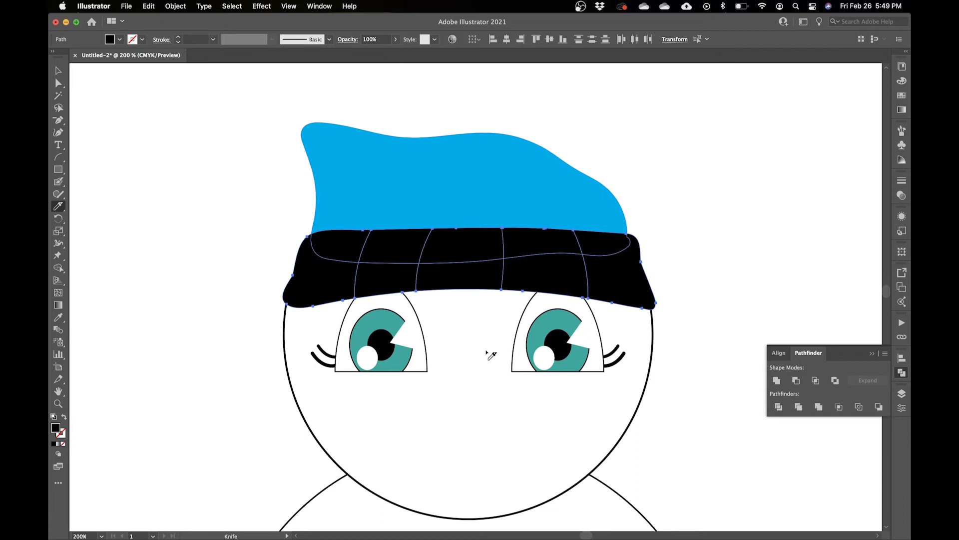
pyautogui.press('v')
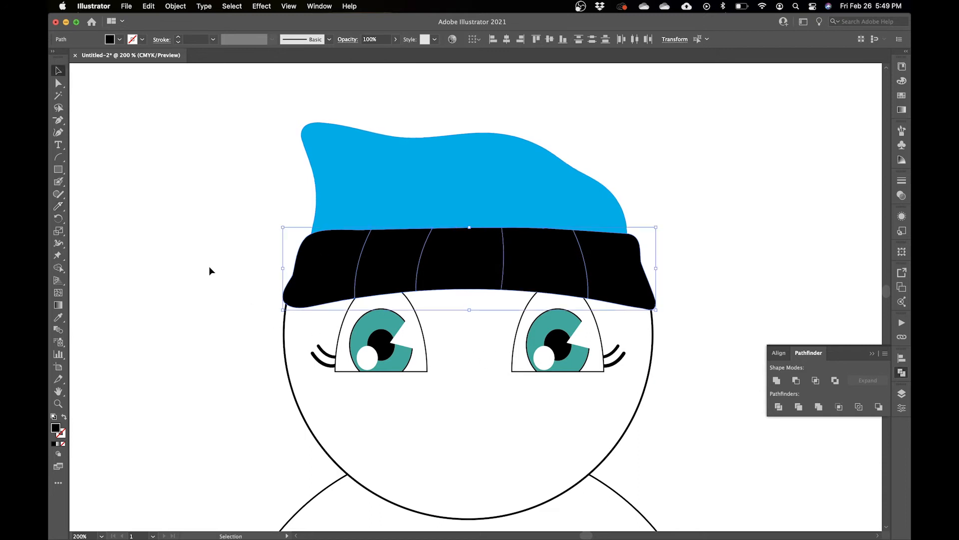
pyautogui.click(223, 429)
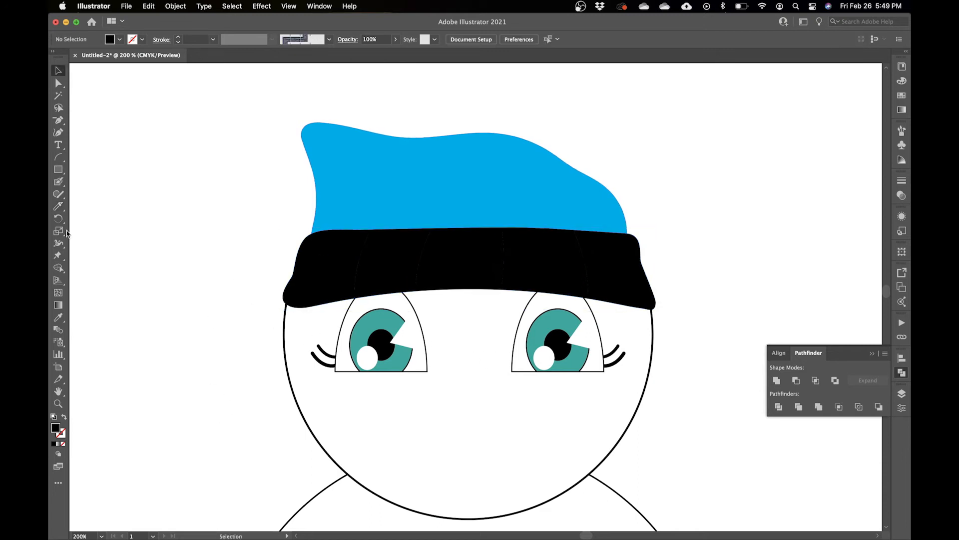
# Step: Try a long Knife cut through the hat, headband and face with nothing selected, and undo it
pyautogui.click(58, 206)
pyautogui.moveTo(438, 200)
pyautogui.mouseDown()
pyautogui.moveTo(451, 277)
pyautogui.moveTo(438, 409)
pyautogui.moveTo(426, 439)
pyautogui.moveTo(345, 494)
pyautogui.mouseUp()
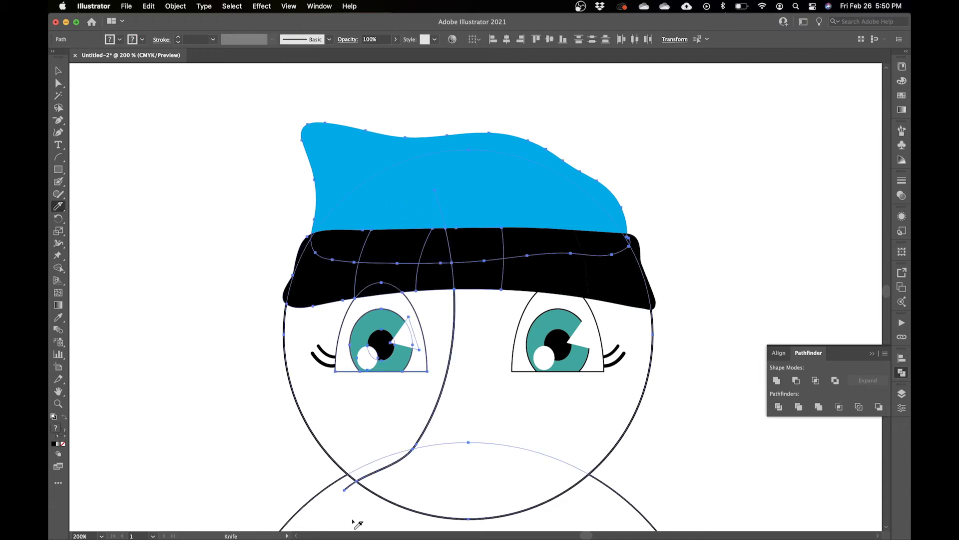
pyautogui.press('super+shift+a')
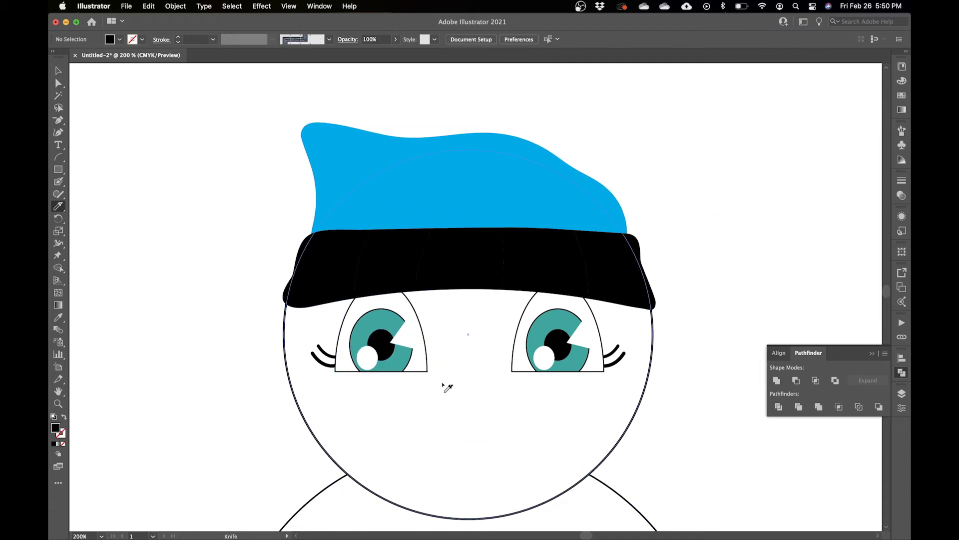
pyautogui.press('v')
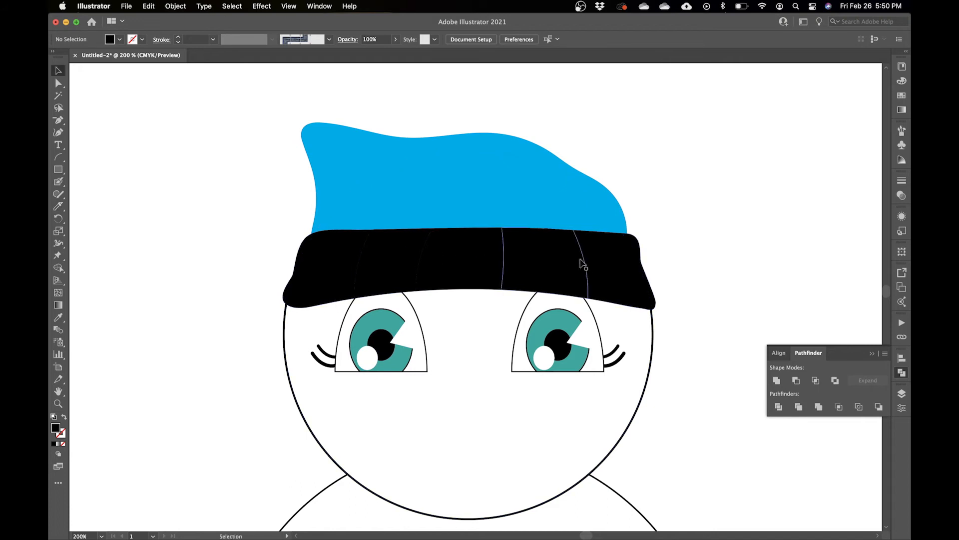
pyautogui.click(421, 179)
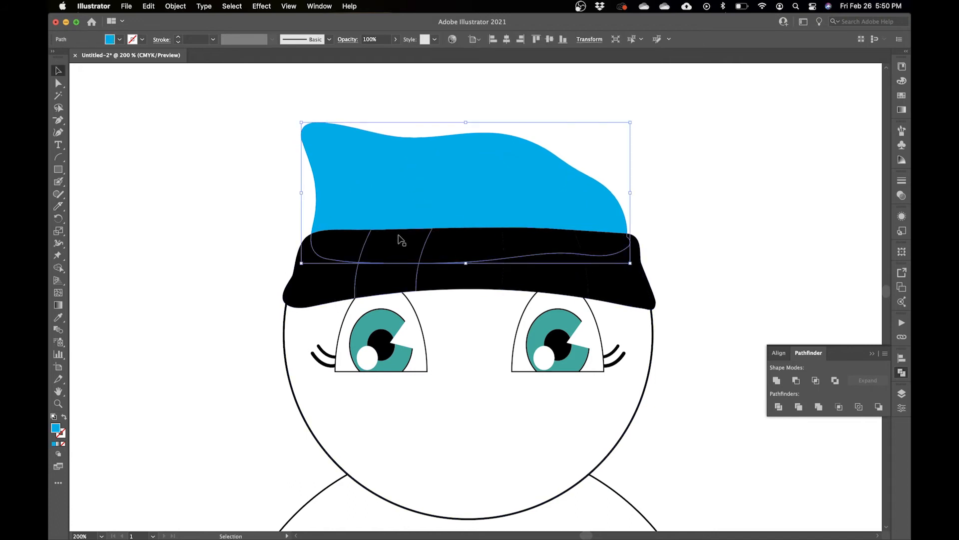
pyautogui.click(649, 266)
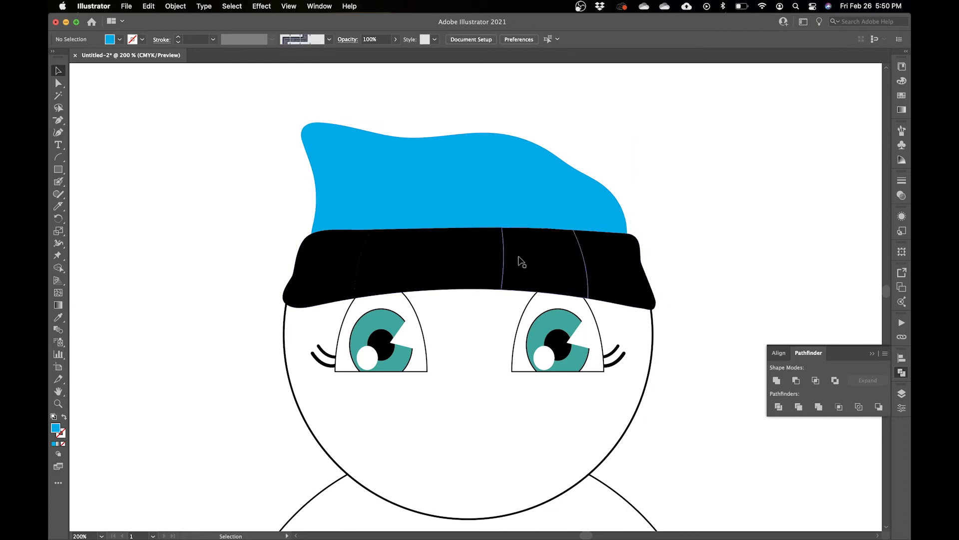
# Step: Fill the leftmost black segment of the hat band with the light blue swatch C 70, M 15, Y 0, K 0
pyautogui.click(324, 272)
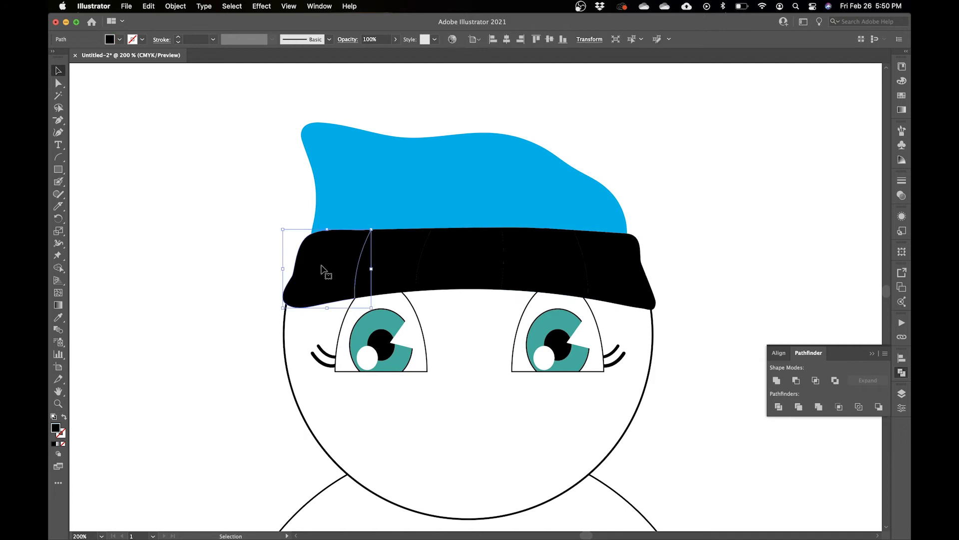
pyautogui.click(119, 40)
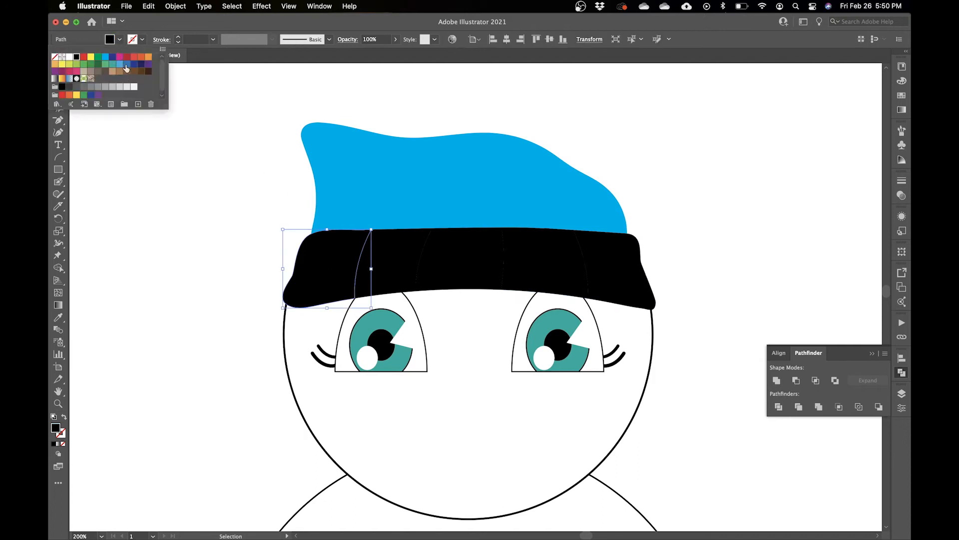
pyautogui.click(126, 65)
pyautogui.click(119, 65)
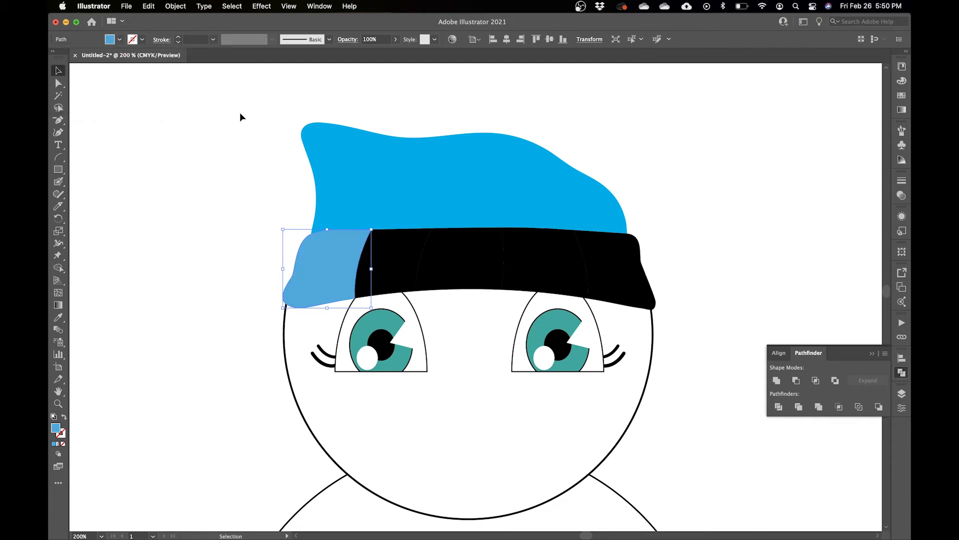
# Step: Display the CMYK color sliders and raise the leftmost band segment's magenta to 43%
pyautogui.click(902, 81)
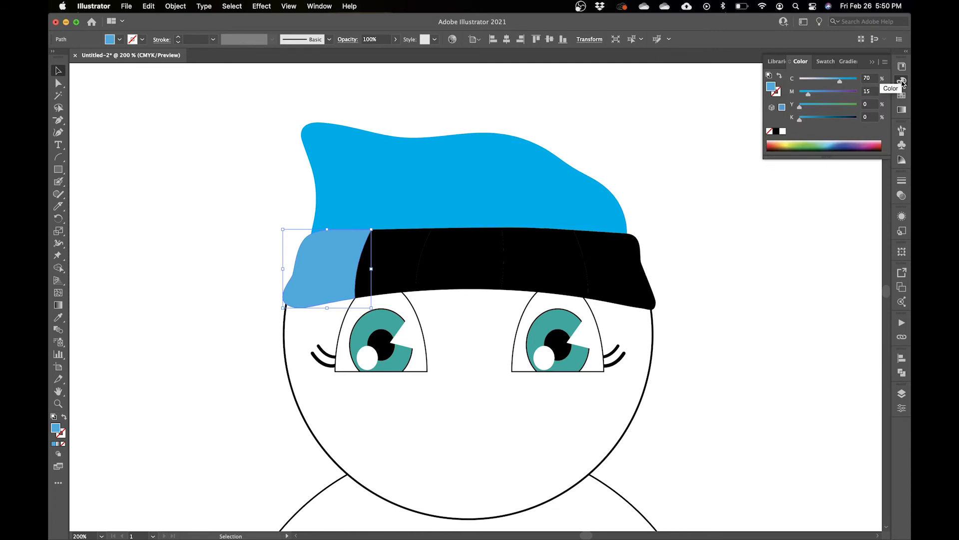
pyautogui.click(321, 8)
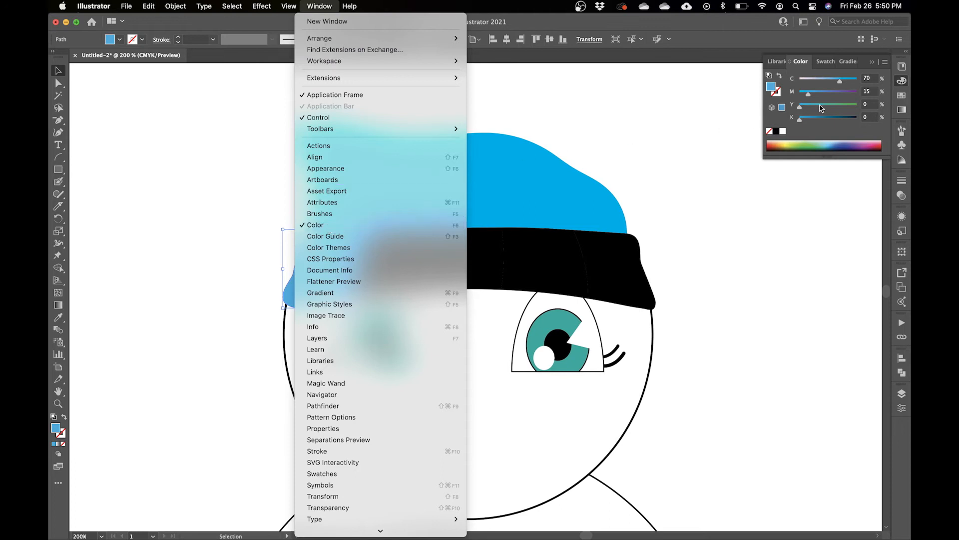
pyautogui.click(902, 83)
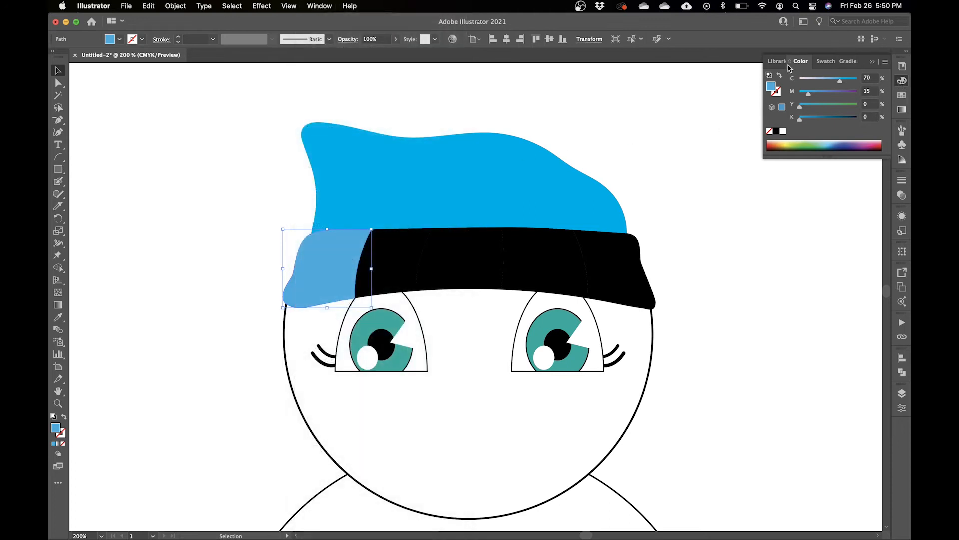
pyautogui.click(826, 95)
pyautogui.moveTo(826, 97); pyautogui.dragTo(824, 92)
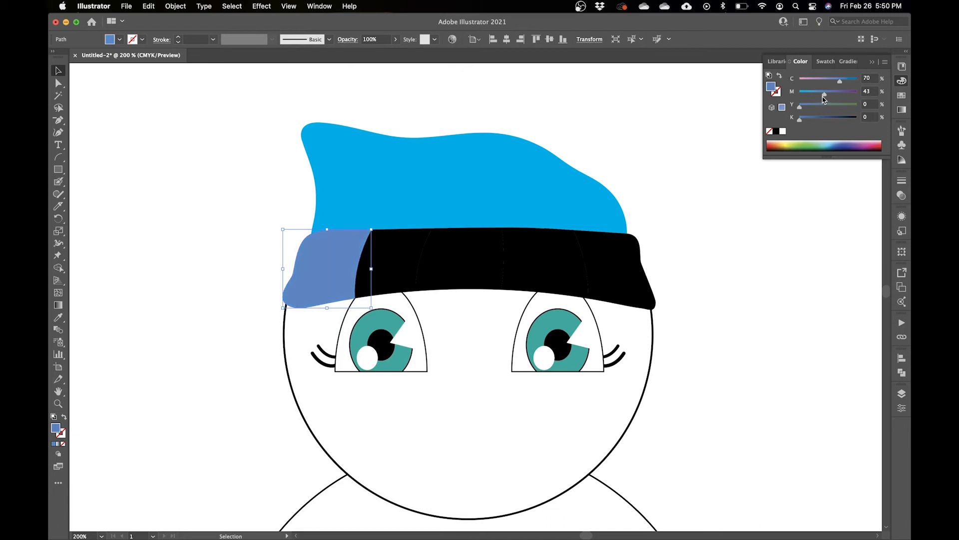
# Step: Hide and redisplay the Color panel's slider options, keeping the CMYK color mode
pyautogui.click(882, 67)
pyautogui.click(829, 66)
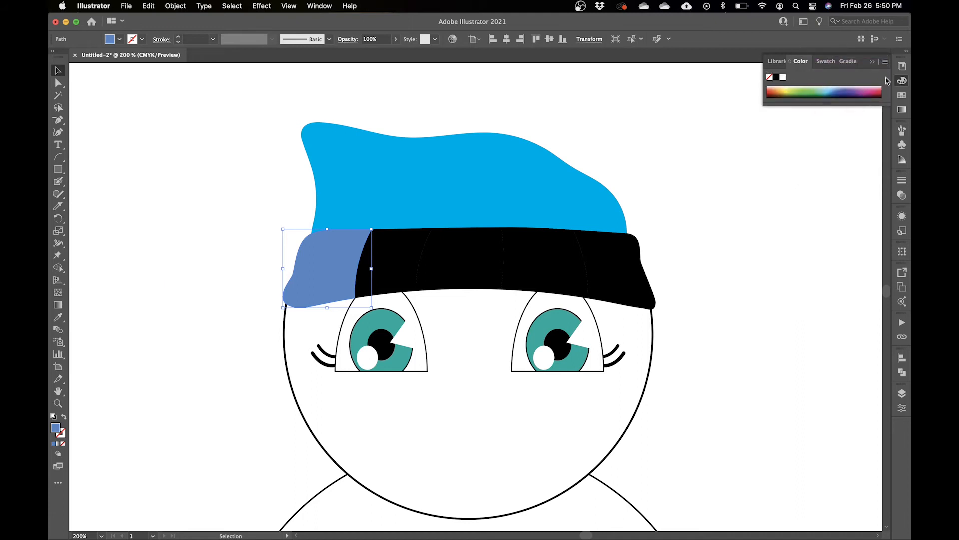
pyautogui.click(885, 64)
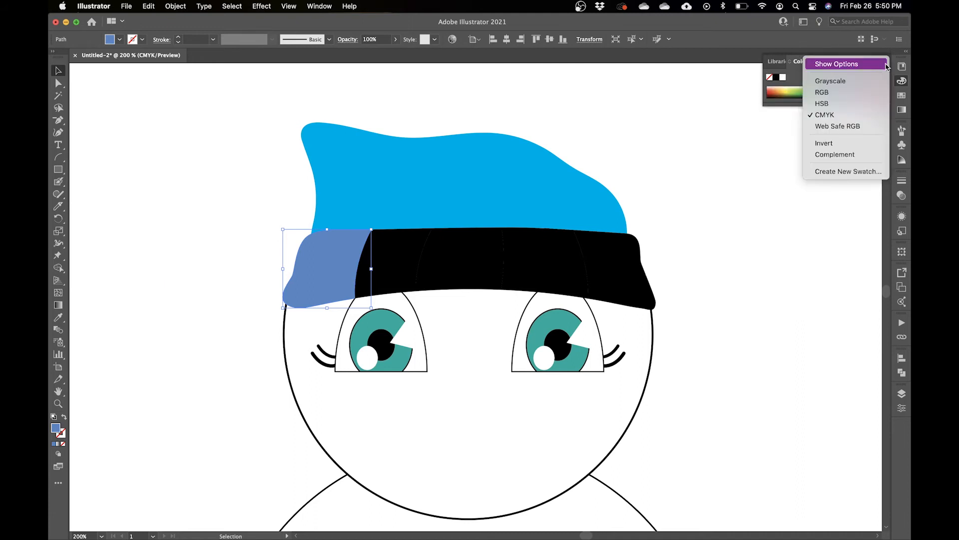
pyautogui.click(888, 66)
pyautogui.click(888, 66)
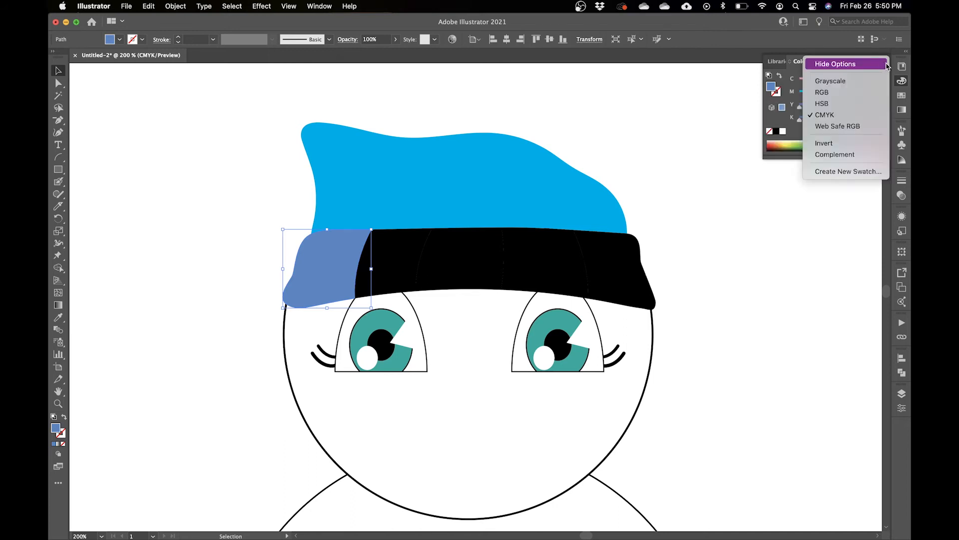
pyautogui.click(883, 66)
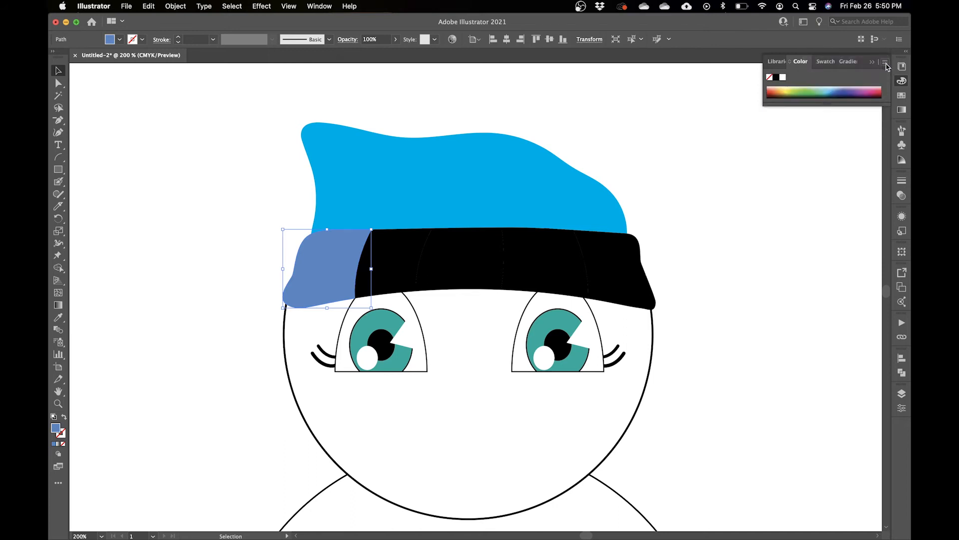
pyautogui.click(886, 64)
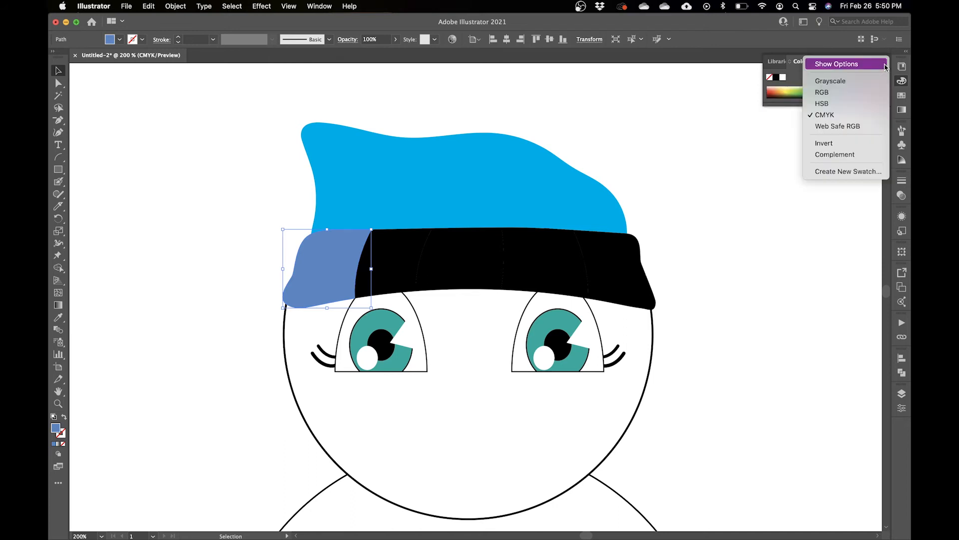
pyautogui.click(836, 64)
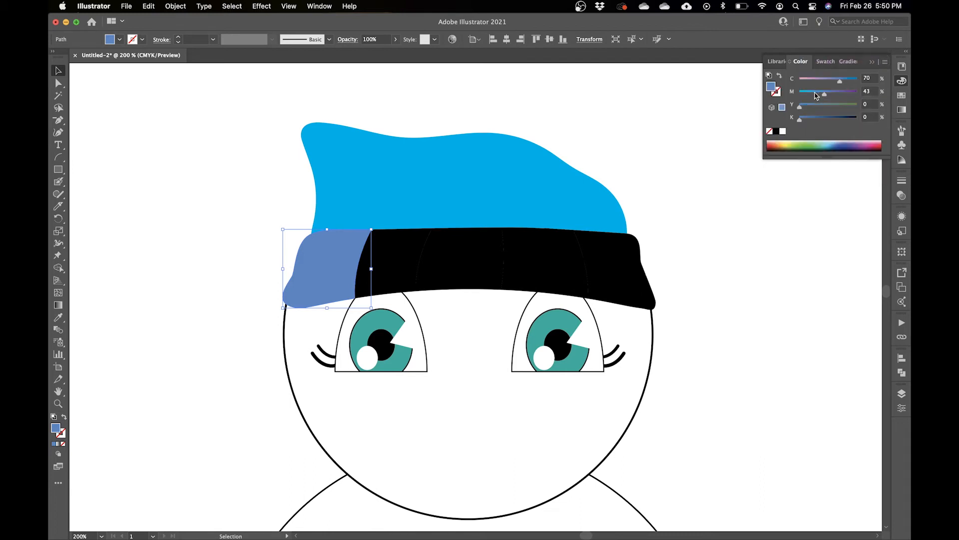
pyautogui.click(885, 64)
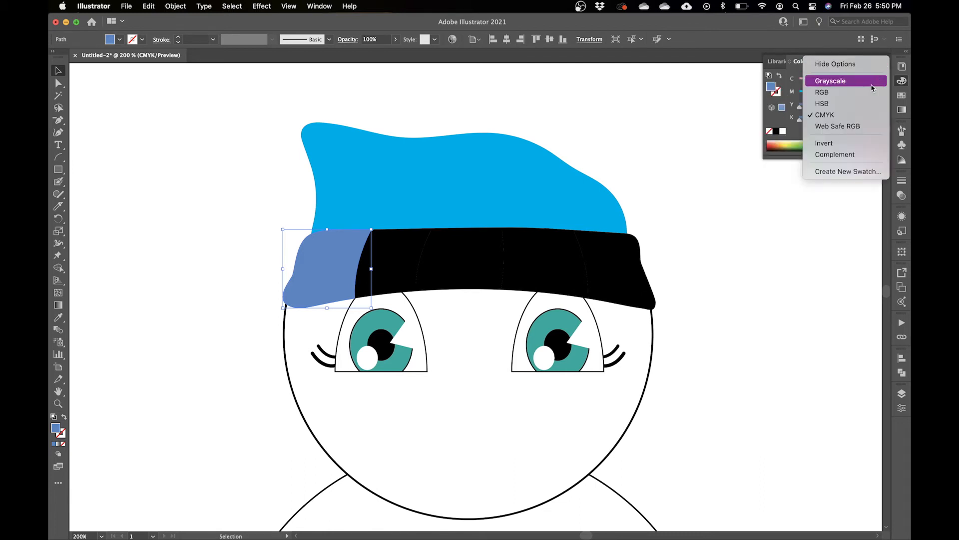
pyautogui.click(803, 114)
# Step: Recolor the leftmost band segment to a muted red by adjusting its CMYK values and trying the Color Picker
pyautogui.moveTo(832, 95)
pyautogui.mouseDown()
pyautogui.moveTo(835, 81)
pyautogui.moveTo(825, 80)
pyautogui.mouseUp()
pyautogui.moveTo(810, 119); pyautogui.dragTo(818, 84)
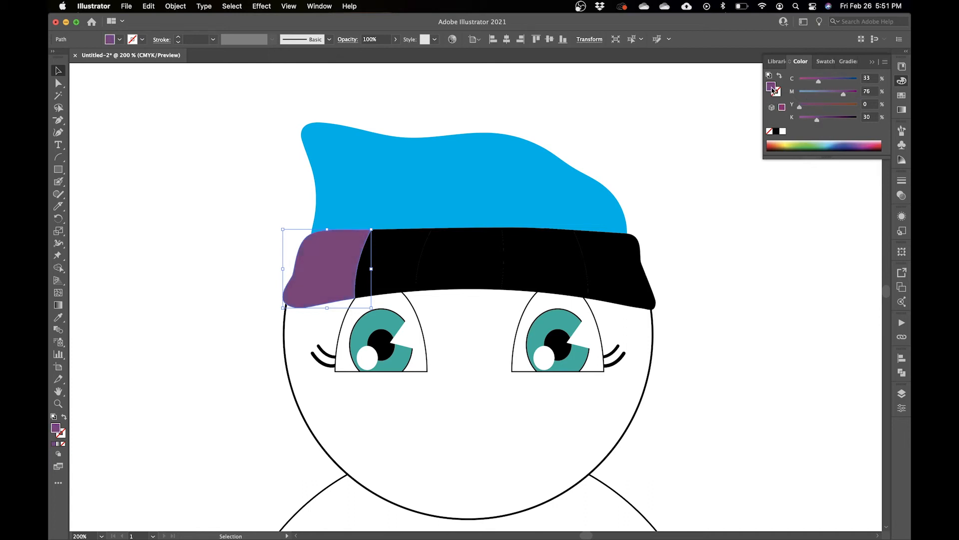
pyautogui.doubleClick(771, 88)
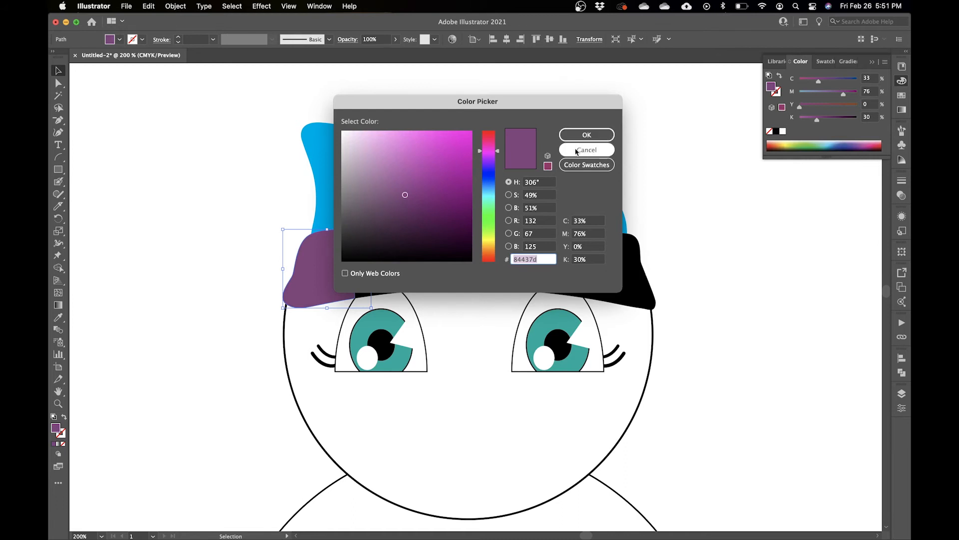
pyautogui.click(448, 164)
pyautogui.click(580, 136)
pyautogui.moveTo(800, 106); pyautogui.dragTo(824, 106)
pyautogui.click(849, 93)
pyautogui.click(806, 80)
# Step: Recolor the second band segment to a soft green with C 62, M 0, Y 54, K 0
pyautogui.click(402, 257)
pyautogui.click(800, 119)
pyautogui.click(824, 105)
pyautogui.click(827, 92)
pyautogui.moveTo(836, 81); pyautogui.dragTo(816, 80)
pyautogui.moveTo(814, 93); pyautogui.dragTo(824, 94)
pyautogui.moveTo(824, 107); pyautogui.dragTo(826, 80)
pyautogui.moveTo(825, 94)
pyautogui.mouseDown()
pyautogui.moveTo(832, 94)
pyautogui.moveTo(814, 92)
pyautogui.moveTo(836, 88)
pyautogui.moveTo(814, 81)
pyautogui.mouseUp()
pyautogui.moveTo(814, 93); pyautogui.dragTo(835, 81)
pyautogui.click(831, 81)
pyautogui.click(831, 105)
pyautogui.moveTo(839, 93); pyautogui.dragTo(797, 93)
# Step: Select the three remaining black band segments and sample the leftmost segment's red onto them with the Eyedropper
pyautogui.click(470, 262)
pyautogui.keyDown('shift'); pyautogui.click(610, 270); pyautogui.keyUp('shift')
pyautogui.keyDown('shift'); pyautogui.click(536, 278); pyautogui.keyUp('shift')
pyautogui.press('i')
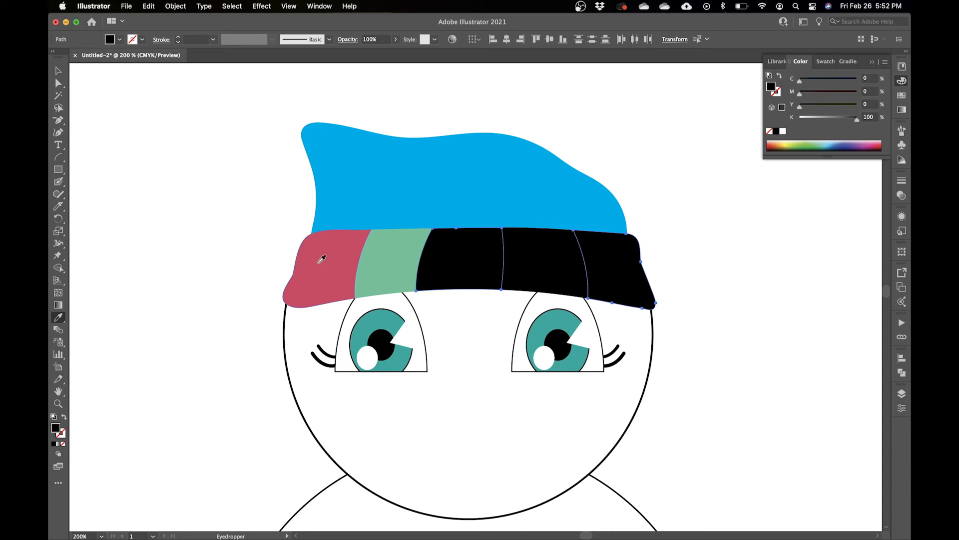
pyautogui.click(322, 258)
# Step: Sample the second segment's green onto the fourth band segment with the Eyedropper, and deselect it
pyautogui.press('v')
pyautogui.click(523, 259)
pyautogui.press('i')
pyautogui.click(402, 252)
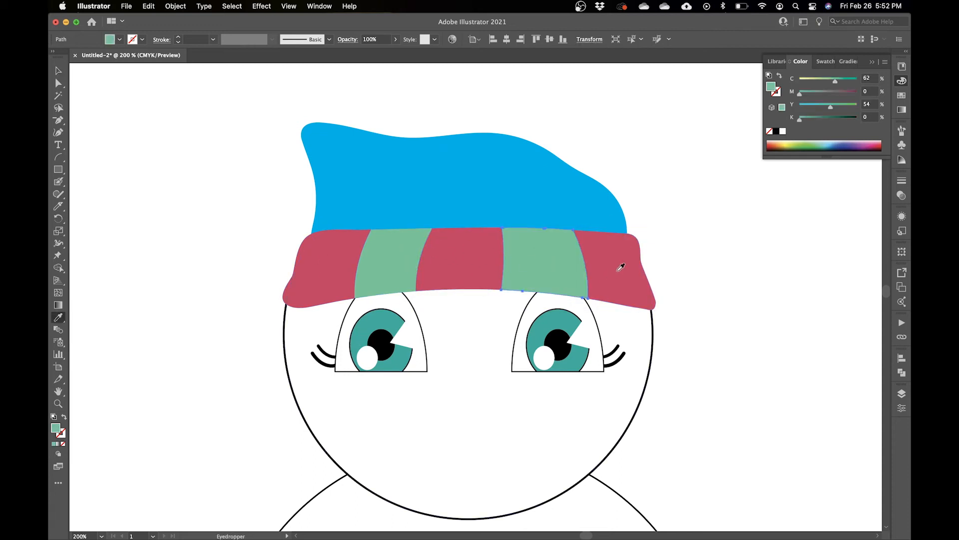
pyautogui.press('v')
pyautogui.click(666, 253)
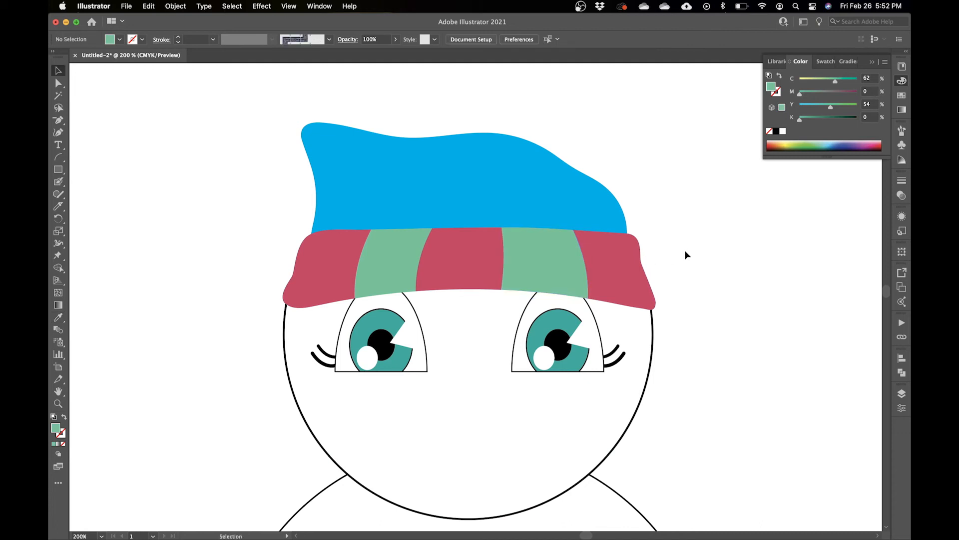
# Step: Try to cut the blue hat top into stripes with the Knife, starting at the band's color boundaries
pyautogui.click(451, 185)
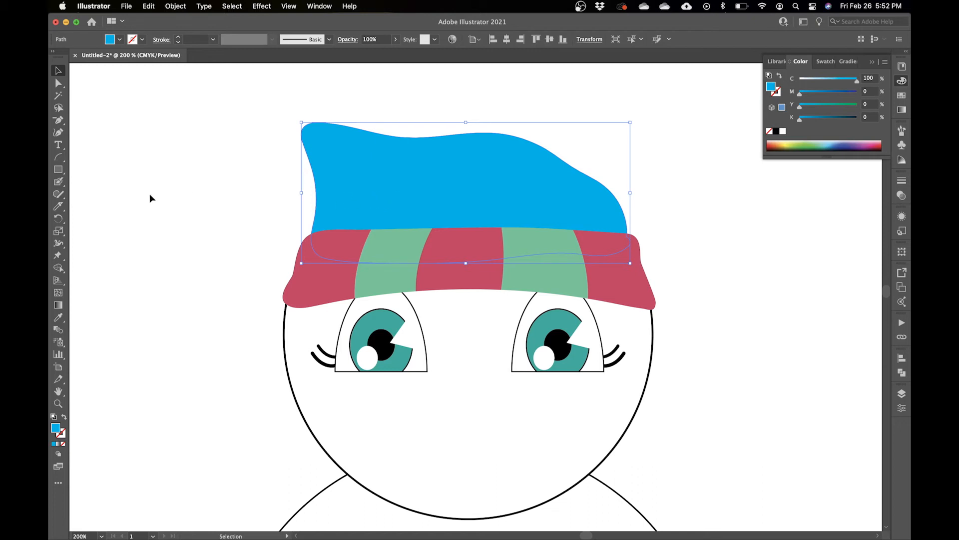
pyautogui.click(61, 208)
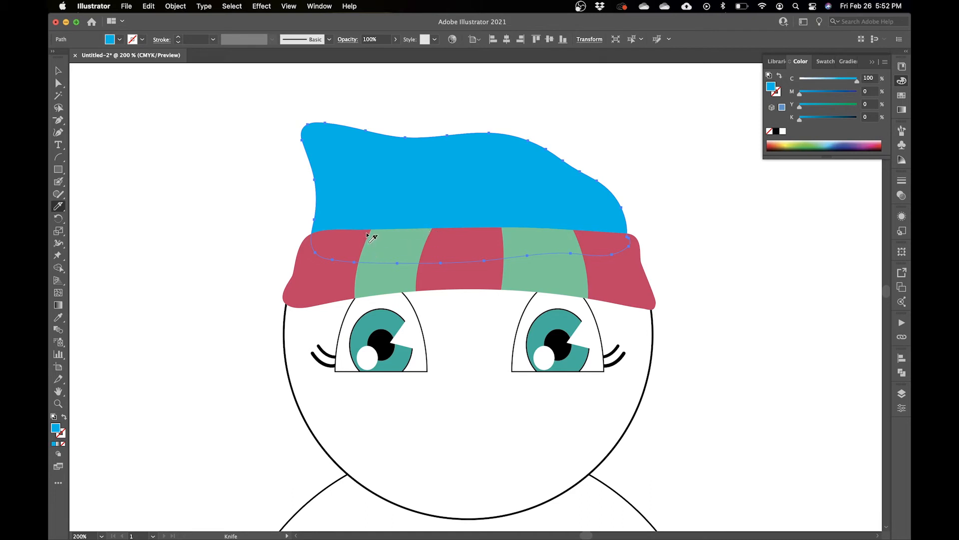
pyautogui.moveTo(368, 233); pyautogui.dragTo(307, 138)
pyautogui.moveTo(428, 236); pyautogui.dragTo(368, 178)
pyautogui.moveTo(450, 193); pyautogui.dragTo(492, 231)
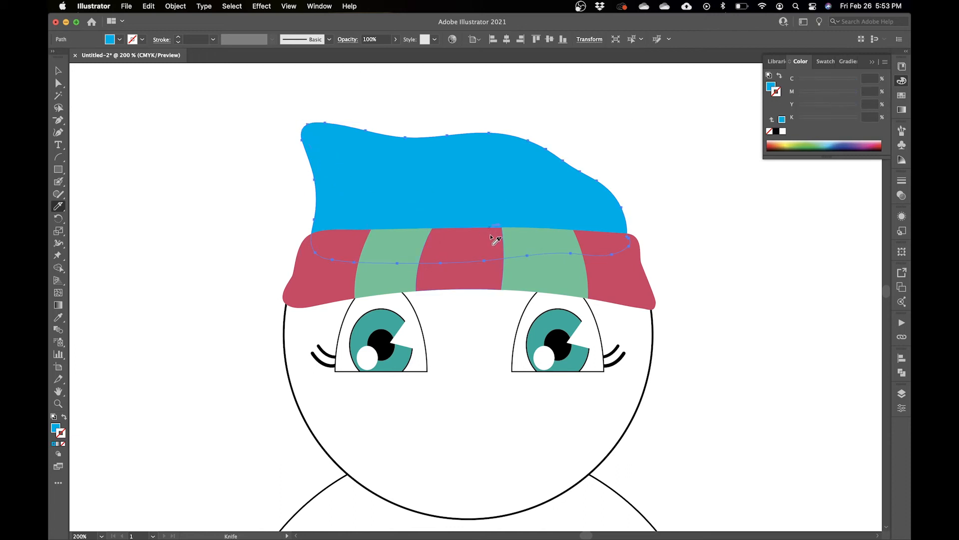
# Step: Delete the blue hat top and draw a new wavy closed hat outline above the band with the Blob Brush
pyautogui.press('Delete')
pyautogui.hotkey('shift', 'b')
pyautogui.moveTo(311, 235)
pyautogui.mouseDown()
pyautogui.moveTo(450, 112)
pyautogui.moveTo(628, 221)
pyautogui.moveTo(312, 243)
pyautogui.mouseUp()
# Step: Release the new hat outline's compound path and unite its pieces into one solid blue shape
pyautogui.press('v')
pyautogui.rightClick(492, 131)
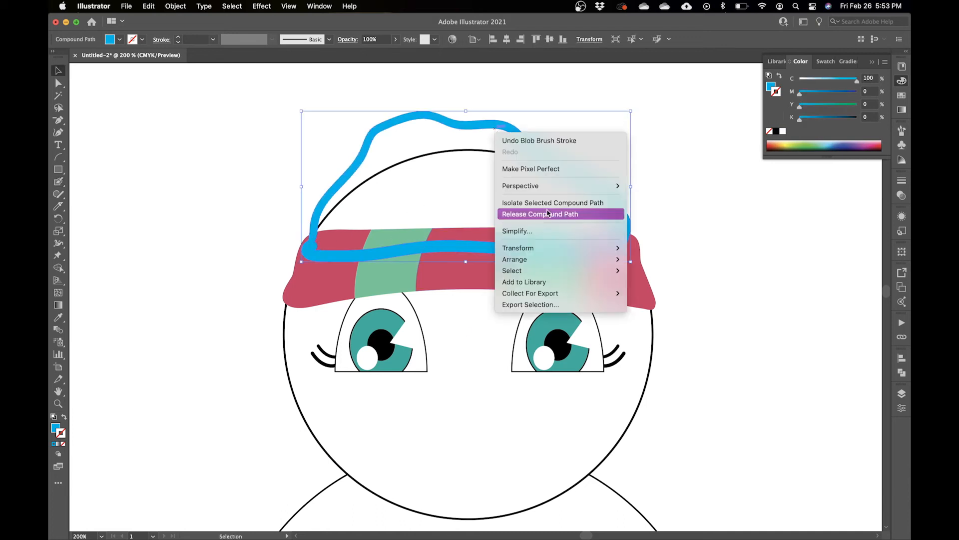
pyautogui.click(543, 215)
pyautogui.click(901, 394)
pyautogui.click(901, 372)
pyautogui.click(776, 380)
# Step: Send the solid blue hat top backward until it sits behind the striped band
pyautogui.press('super+[')
pyautogui.press('super+[')
pyautogui.press('super+[')
pyautogui.press('super+[')
pyautogui.press('super+[')
# Step: Try cutting the new hat top into stripes with the Knife, and undo those cuts
pyautogui.click(58, 206)
pyautogui.moveTo(360, 234); pyautogui.dragTo(378, 168)
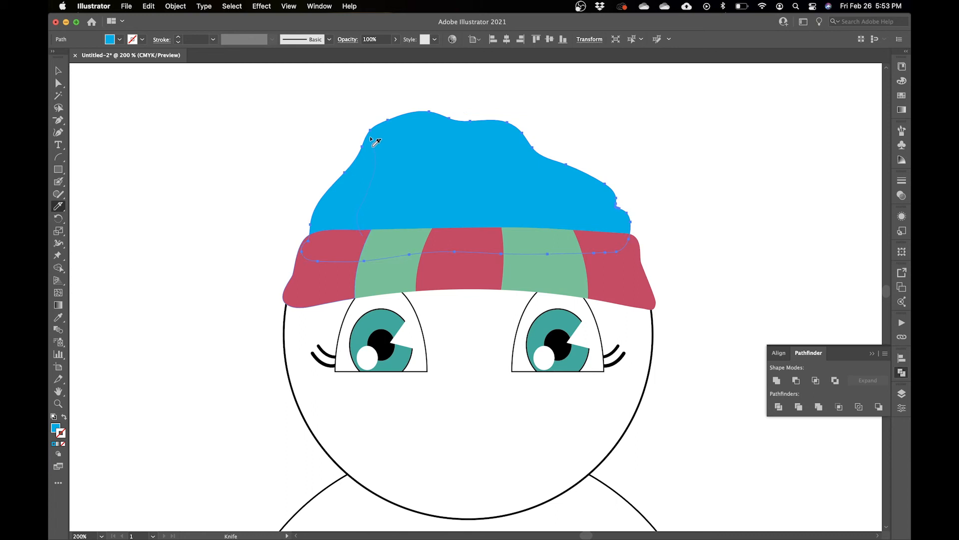
pyautogui.moveTo(370, 127); pyautogui.dragTo(370, 130)
pyautogui.moveTo(583, 241)
pyautogui.mouseDown()
pyautogui.moveTo(556, 188)
pyautogui.moveTo(511, 171)
pyautogui.moveTo(434, 103)
pyautogui.moveTo(511, 236)
pyautogui.moveTo(494, 204)
pyautogui.moveTo(426, 136)
pyautogui.moveTo(437, 235)
pyautogui.mouseUp()
pyautogui.press('super+z')
pyautogui.moveTo(497, 239)
pyautogui.mouseDown()
pyautogui.moveTo(496, 204)
pyautogui.moveTo(485, 180)
pyautogui.moveTo(414, 102)
pyautogui.mouseUp()
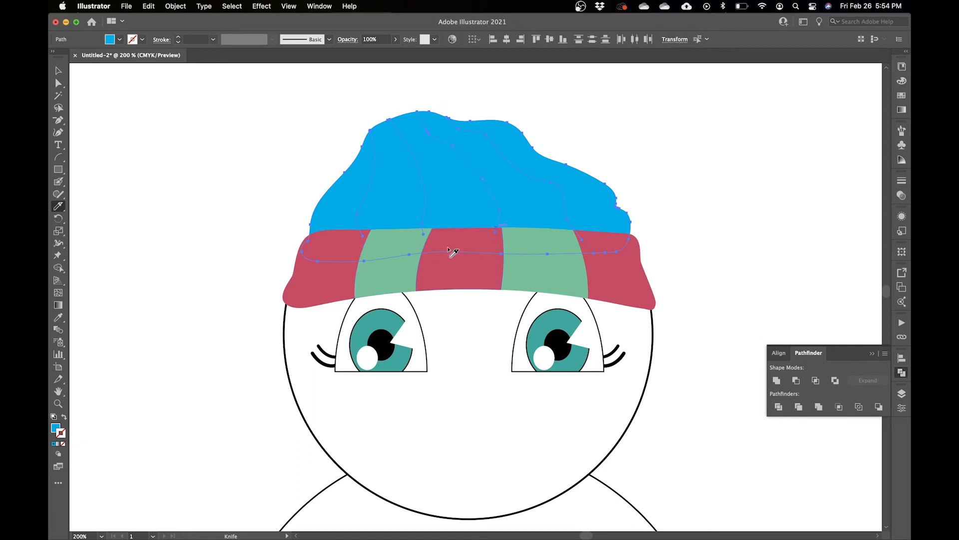
pyautogui.press('super+z')
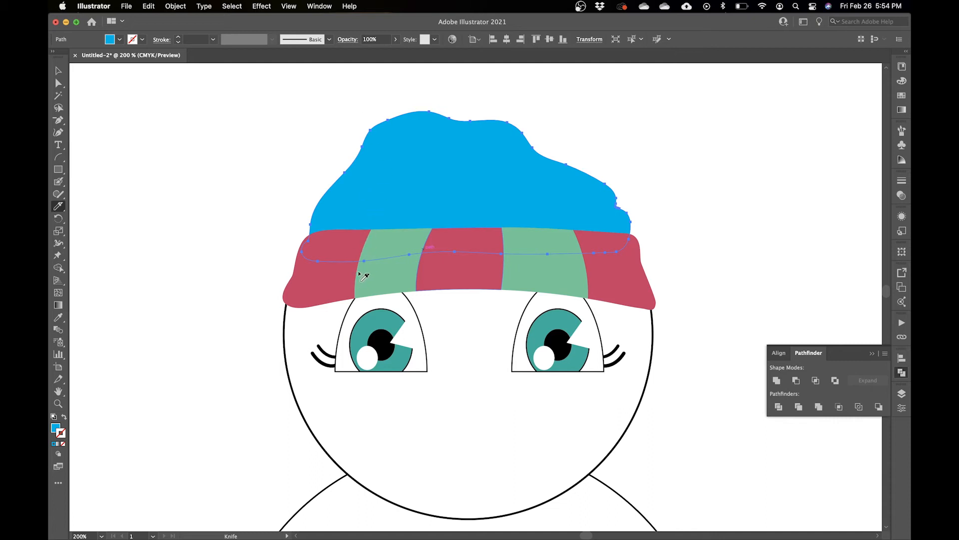
# Step: Cut the blue hat top with the Knife along four wavy lines that continue the band's stripe boundaries, and deselect it
pyautogui.moveTo(386, 131); pyautogui.dragTo(354, 283)
pyautogui.moveTo(599, 273)
pyautogui.mouseDown()
pyautogui.moveTo(567, 202)
pyautogui.moveTo(513, 155)
pyautogui.moveTo(445, 125)
pyautogui.moveTo(424, 85)
pyautogui.mouseUp()
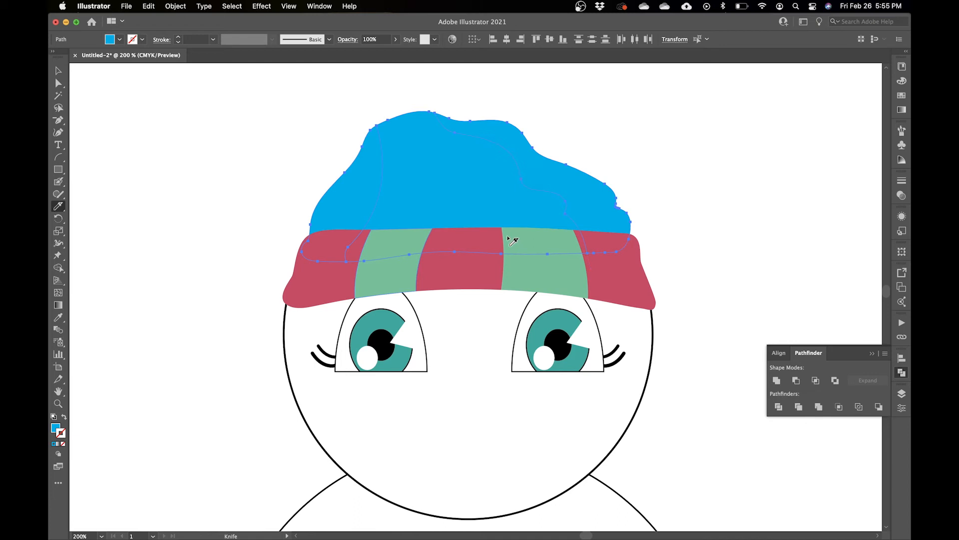
pyautogui.moveTo(425, 238); pyautogui.dragTo(404, 173)
pyautogui.moveTo(514, 272)
pyautogui.mouseDown()
pyautogui.moveTo(491, 204)
pyautogui.moveTo(498, 221)
pyautogui.moveTo(429, 142)
pyautogui.moveTo(512, 257)
pyautogui.mouseUp()
pyautogui.press('v')
pyautogui.click(625, 116)
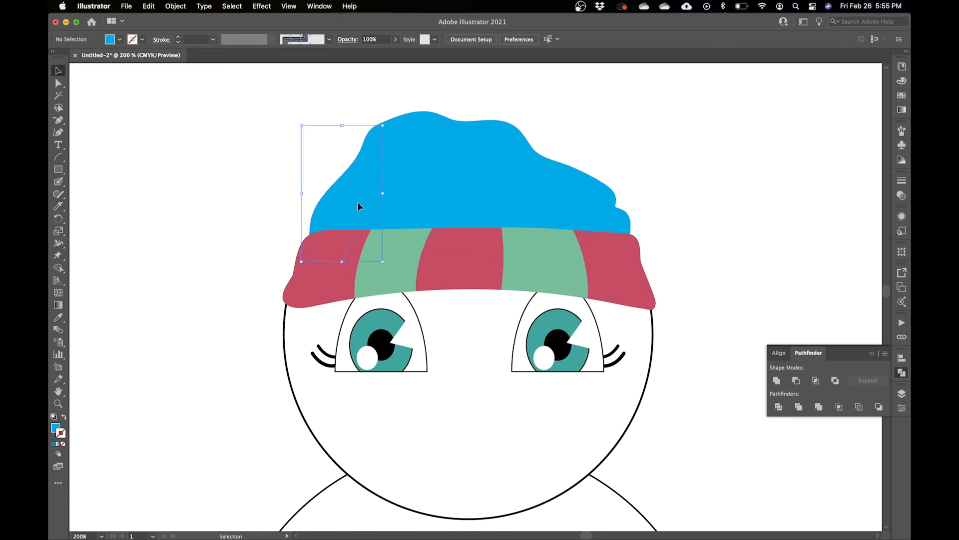
# Step: Sample the band's red onto the first, middle and last stripes of the hat top with the Eyedropper
pyautogui.click(355, 197)
pyautogui.press('i')
pyautogui.click(334, 280)
pyautogui.press('v')
pyautogui.click(452, 192)
pyautogui.keyDown('shift'); pyautogui.click(538, 163); pyautogui.keyUp('shift')
pyautogui.press('i')
pyautogui.click(462, 257)
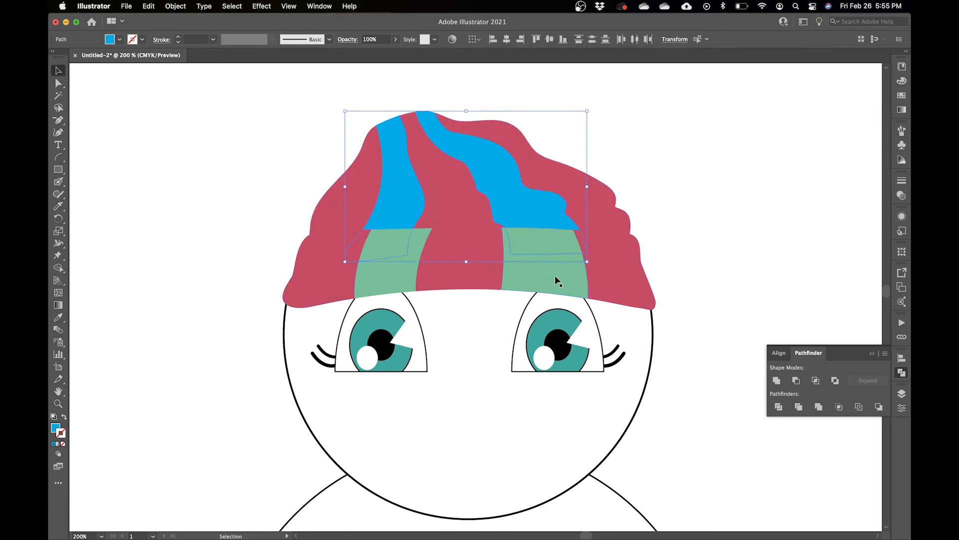
# Step: Sample the band's green onto the two remaining blue stripes of the hat top, and deselect them
pyautogui.press('i')
pyautogui.click(550, 274)
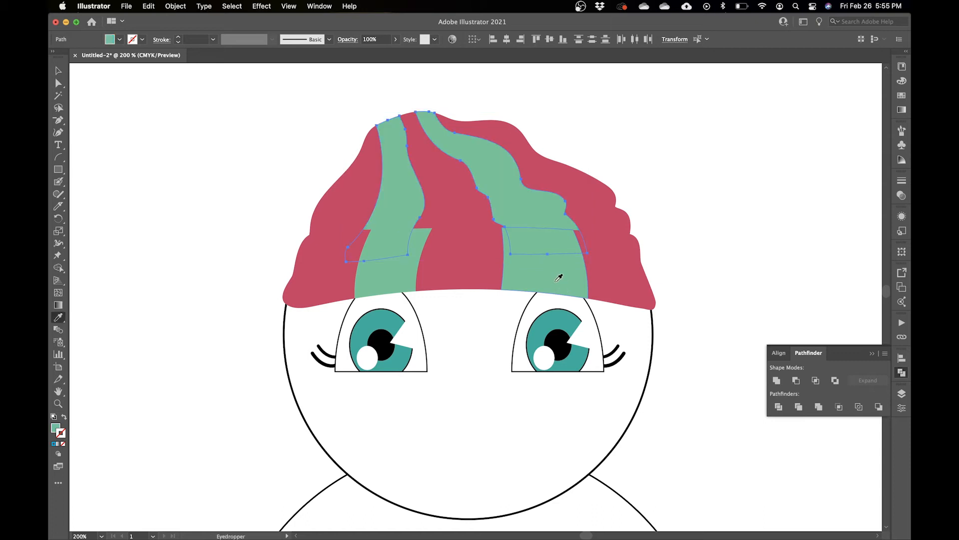
pyautogui.press('v')
pyautogui.click(676, 184)
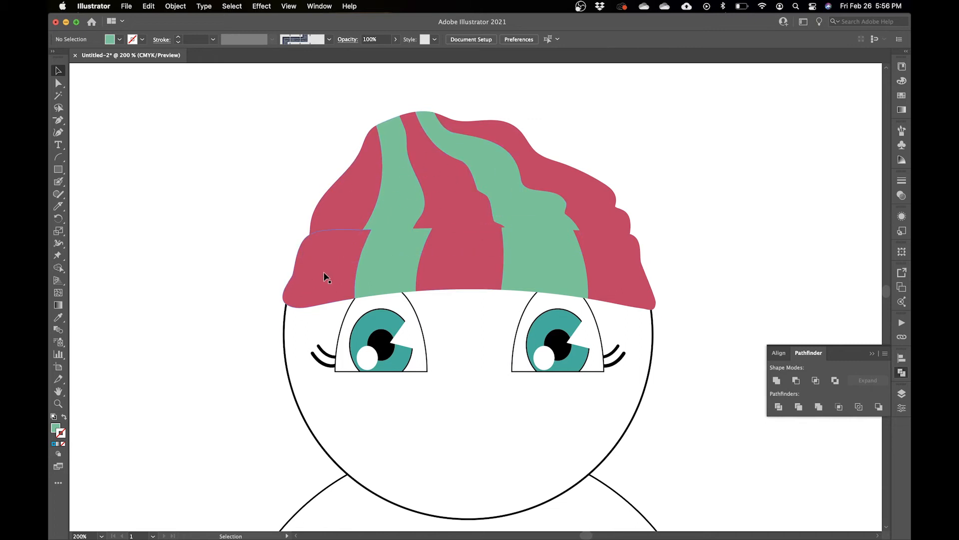
# Step: Move the first three band segments off the hat to show they are separate pieces, and undo the moves
pyautogui.moveTo(324, 277); pyautogui.dragTo(237, 321)
pyautogui.moveTo(393, 273); pyautogui.dragTo(344, 375)
pyautogui.moveTo(485, 276); pyautogui.dragTo(474, 384)
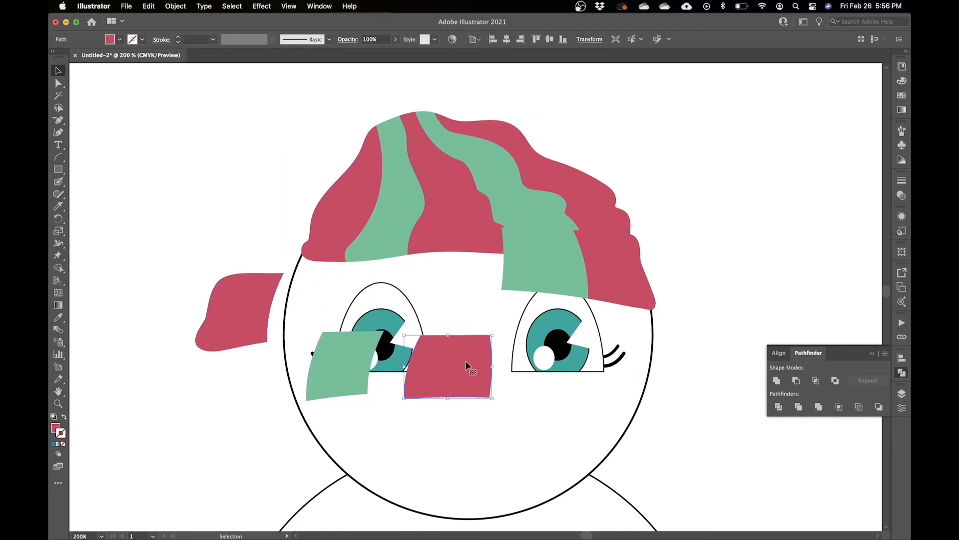
pyautogui.press('super+z')
pyautogui.press('super+z')
pyautogui.press('super+z')
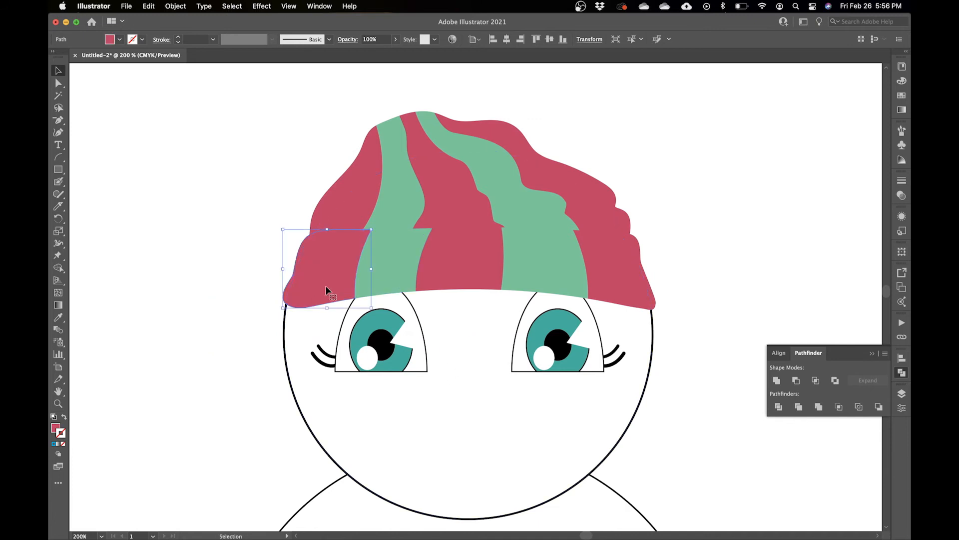
# Step: Add the other four band segments to the selection so the whole hat band is selected
pyautogui.keyDown('shift'); pyautogui.click(397, 260); pyautogui.keyUp('shift')
pyautogui.keyDown('shift'); pyautogui.click(480, 259); pyautogui.keyUp('shift')
pyautogui.keyDown('shift'); pyautogui.click(544, 262); pyautogui.keyUp('shift')
pyautogui.keyDown('shift'); pyautogui.click(600, 269); pyautogui.keyUp('shift')
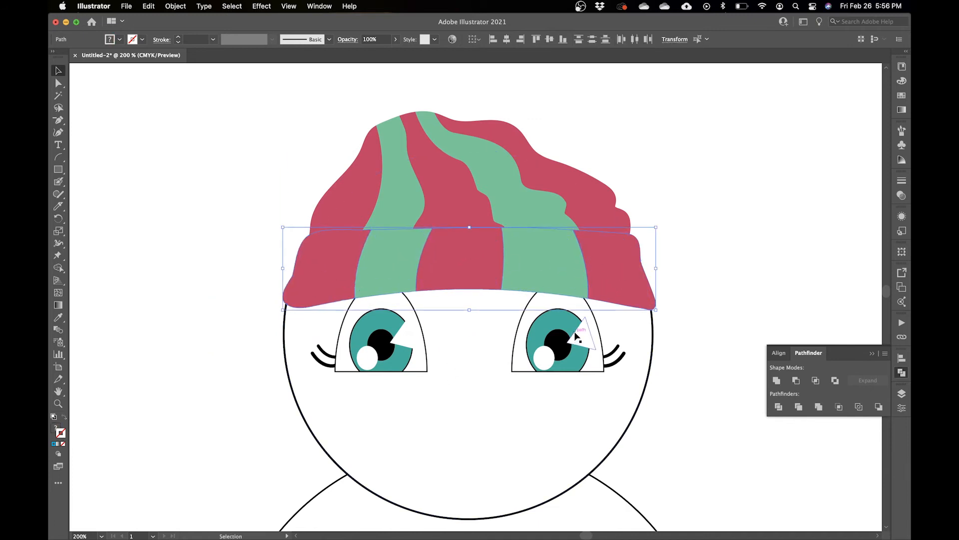
# Step: Select all five stripes of the hat top, group them, and deselect the group
pyautogui.click(353, 204)
pyautogui.keyDown('shift'); pyautogui.click(457, 190); pyautogui.keyUp('shift')
pyautogui.keyDown('shift'); pyautogui.click(407, 191); pyautogui.keyUp('shift')
pyautogui.keyDown('shift'); pyautogui.click(493, 176); pyautogui.keyUp('shift')
pyautogui.keyDown('shift'); pyautogui.click(583, 190); pyautogui.keyUp('shift')
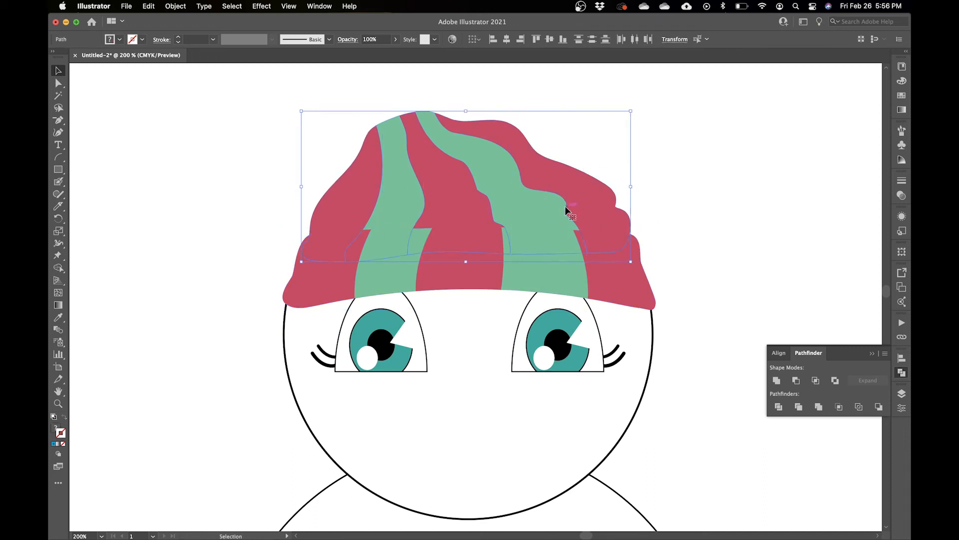
pyautogui.click(716, 217)
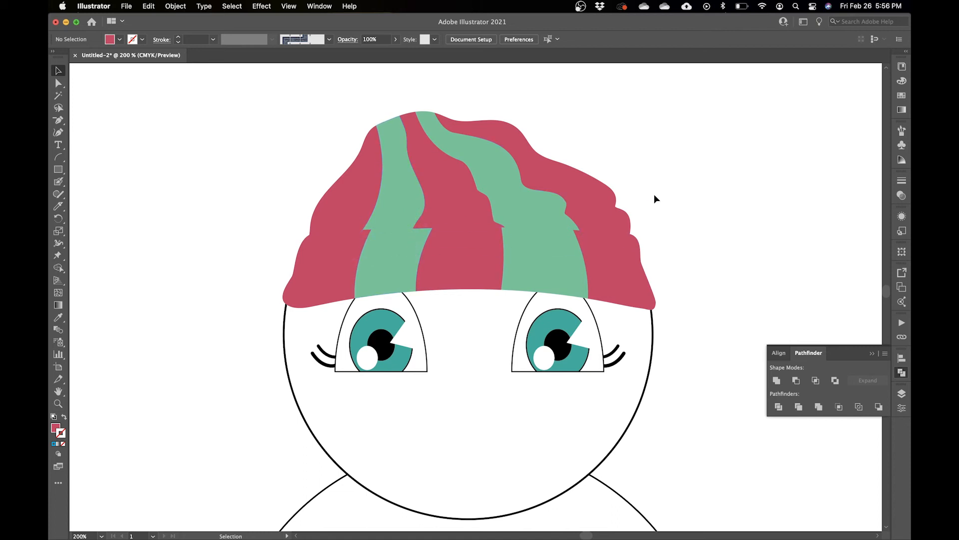
# Step: Duplicate the hat-top group in place, fill the copy with black, and unite it into one solid shape
pyautogui.click(394, 175)
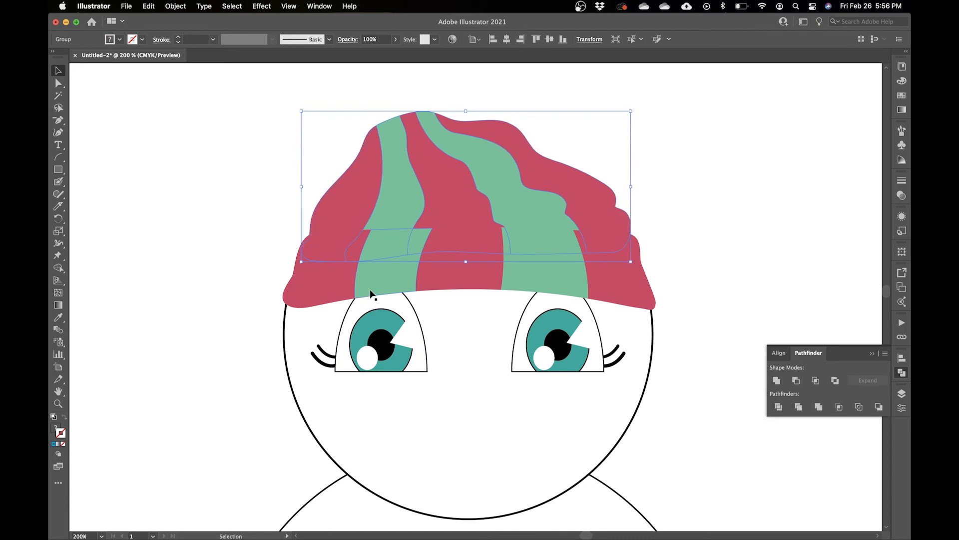
pyautogui.click(119, 39)
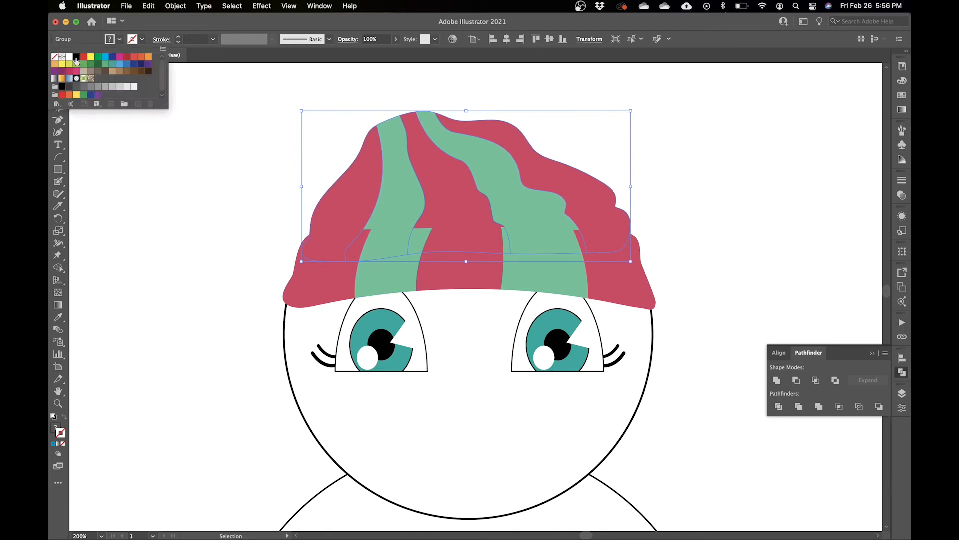
pyautogui.click(77, 56)
pyautogui.click(119, 40)
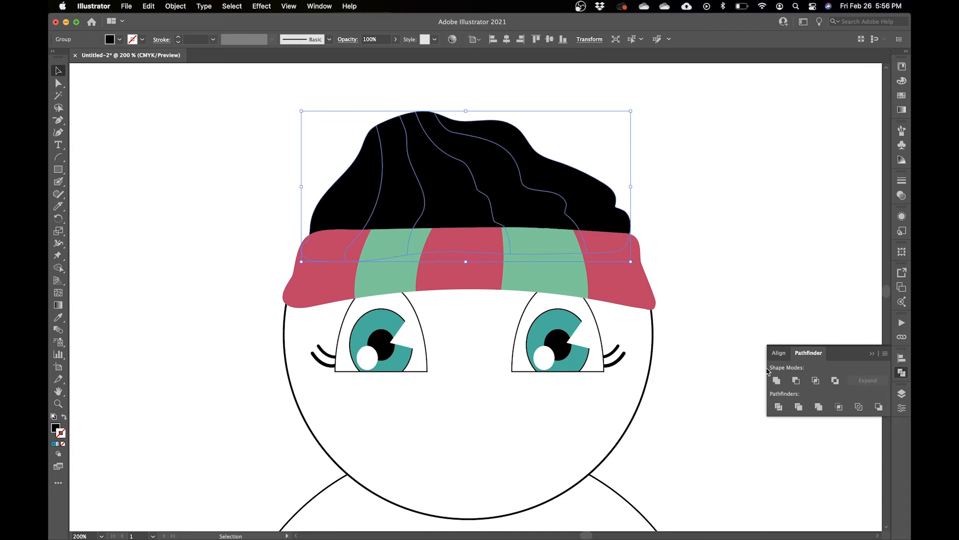
pyautogui.click(776, 382)
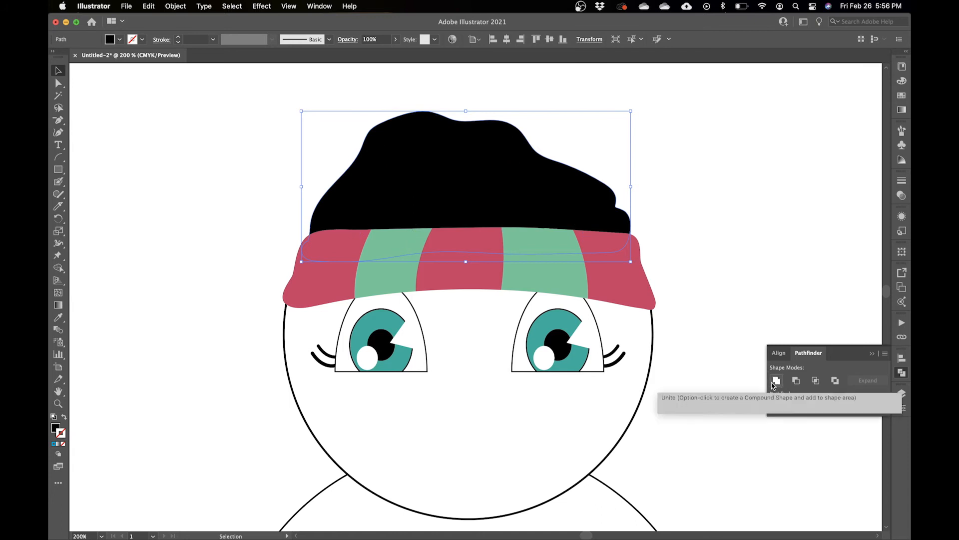
# Step: Erase a strip across the black shape just above the band with the Eraser, and delete the upper black piece
pyautogui.click(56, 209)
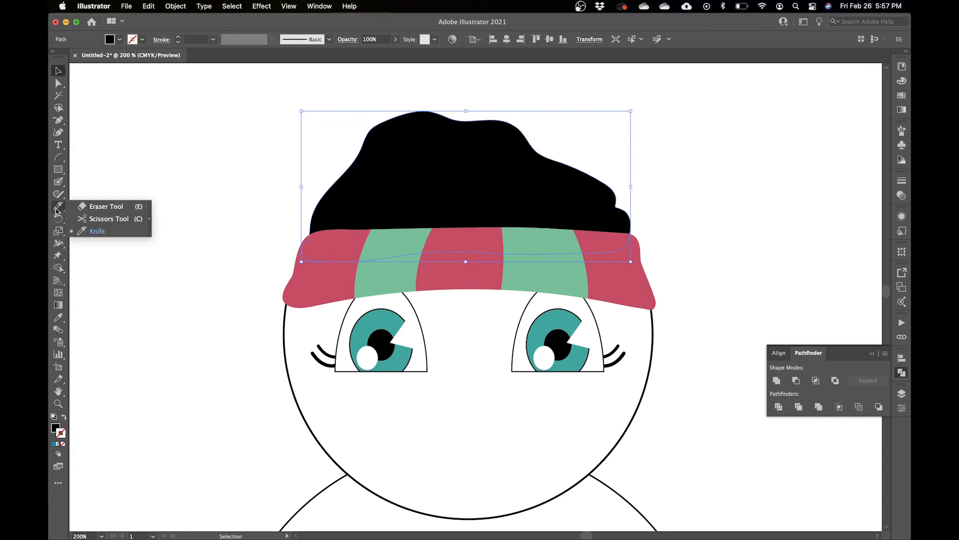
pyautogui.click(93, 209)
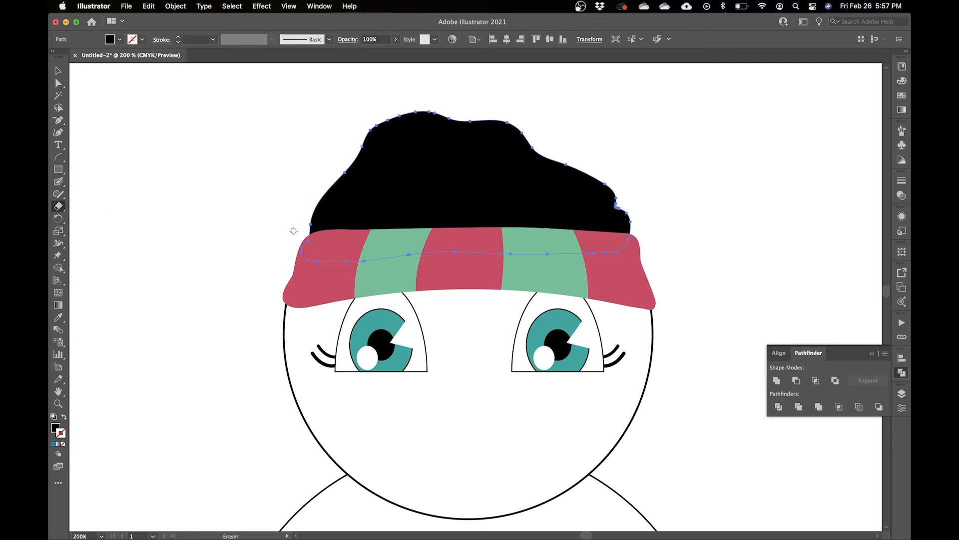
pyautogui.moveTo(311, 223)
pyautogui.mouseDown()
pyautogui.moveTo(435, 209)
pyautogui.moveTo(649, 217)
pyautogui.mouseUp()
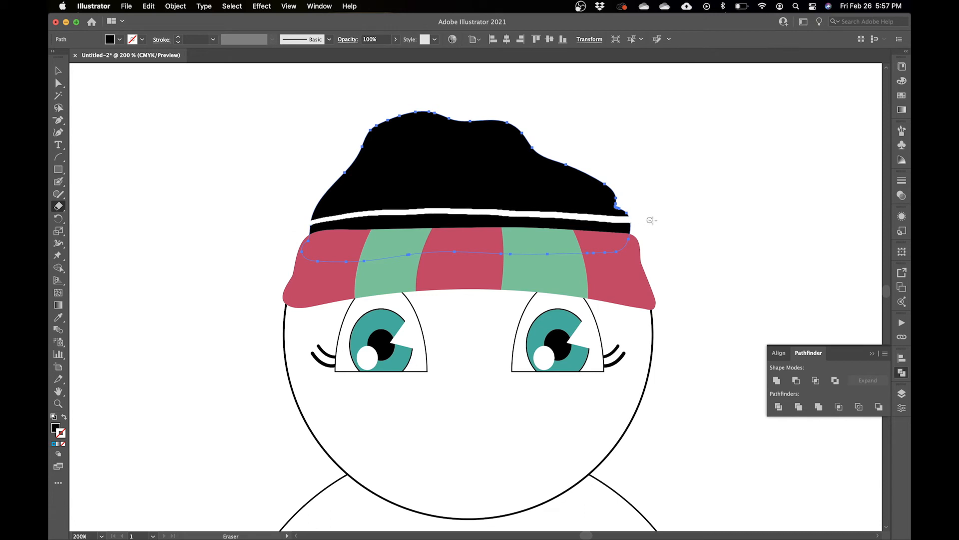
pyautogui.press('v')
pyautogui.click(642, 150)
pyautogui.click(481, 165)
pyautogui.press('Delete')
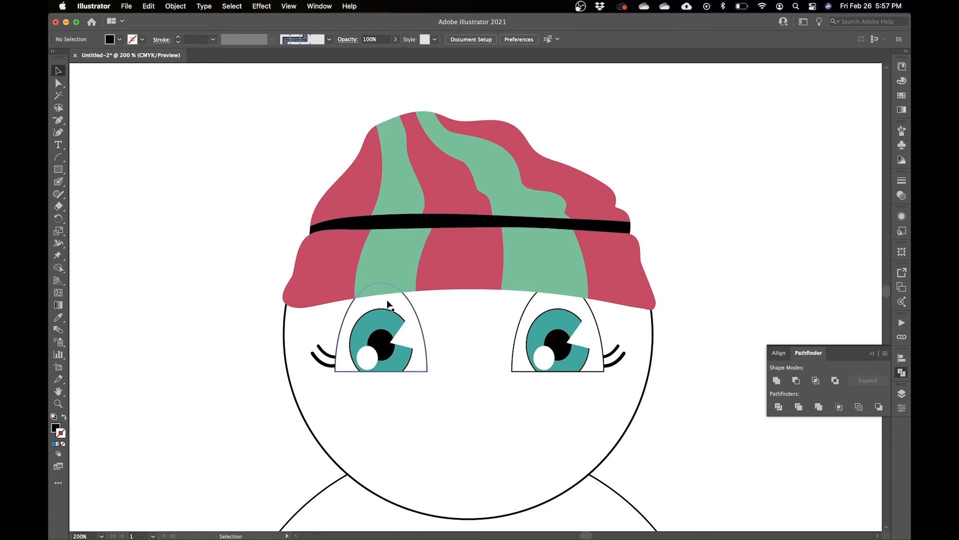
# Step: Lower the middle anchor point of the black strip's upper edge and delete the extra points toward its left end
pyautogui.press('a')
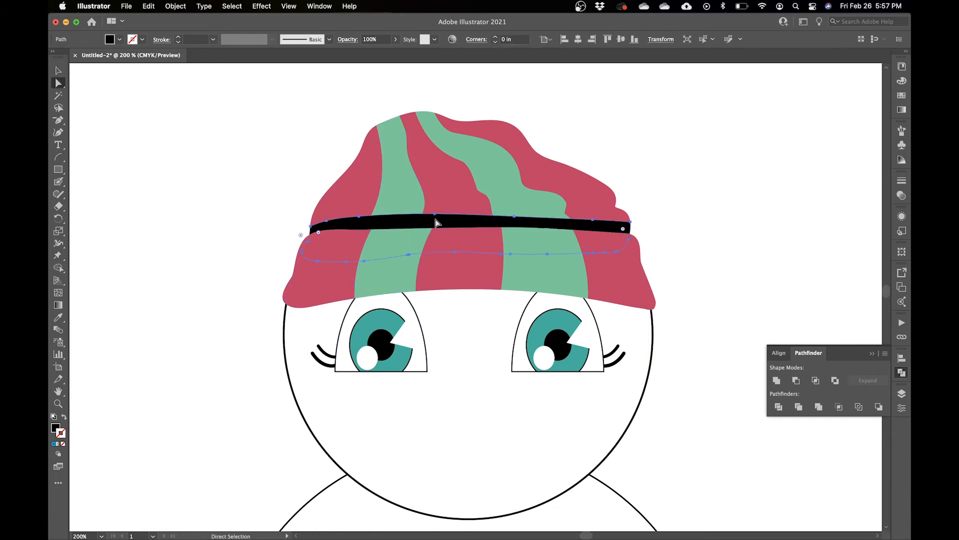
pyautogui.moveTo(434, 221); pyautogui.dragTo(435, 225)
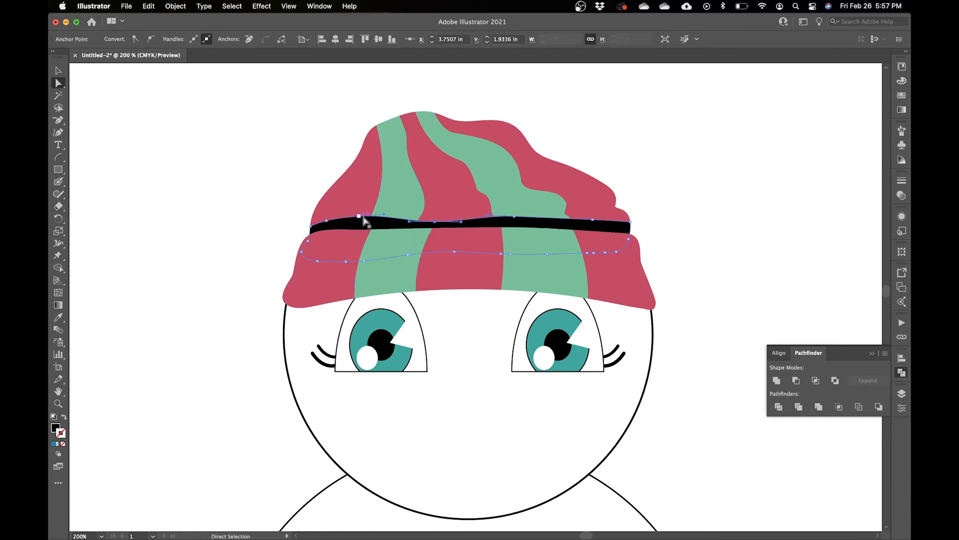
pyautogui.press('-')
pyautogui.click(326, 220)
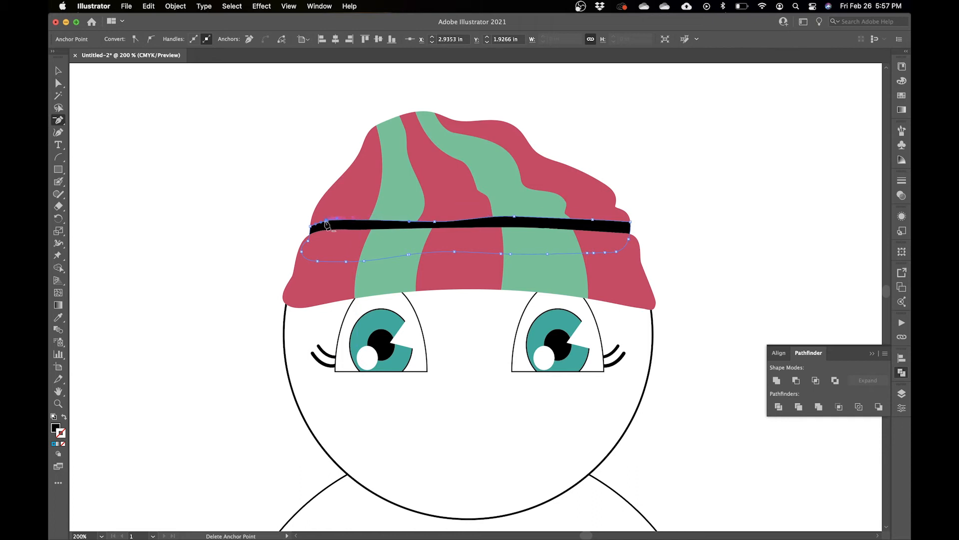
pyautogui.press('a')
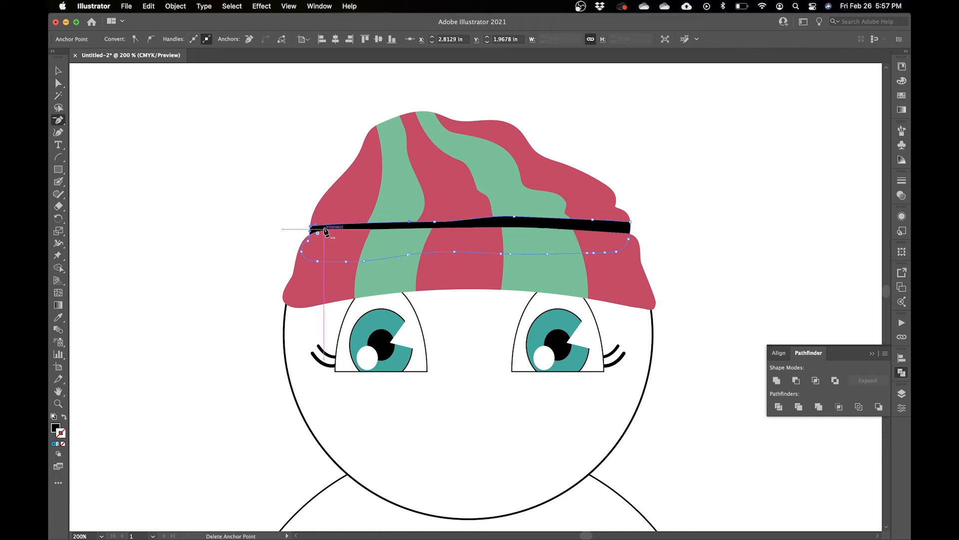
pyautogui.click(318, 229)
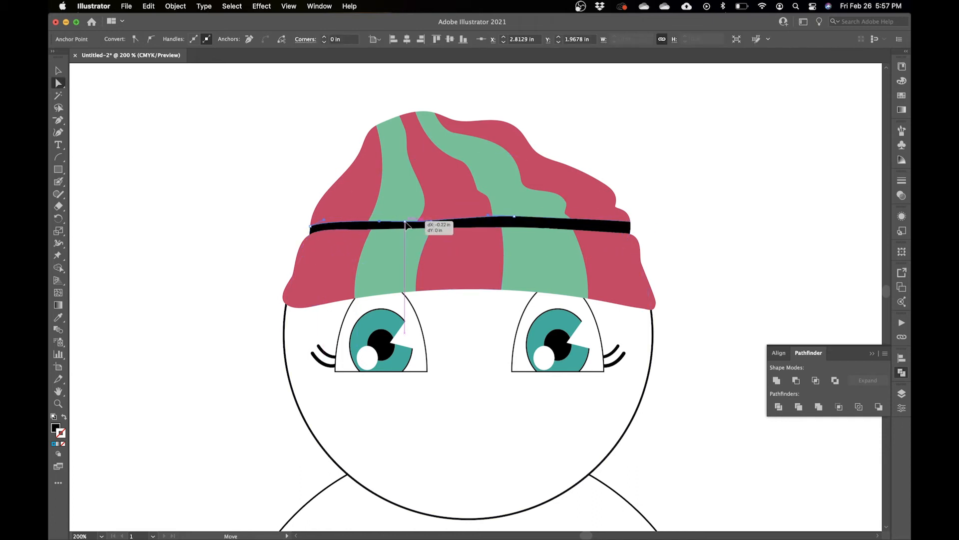
# Step: Thin the rest of the black strip by lowering its upper edge, deleting extra right-end anchors, and nudging the left-side points
pyautogui.click(509, 225)
pyautogui.moveTo(509, 225); pyautogui.dragTo(630, 234)
pyautogui.press('-')
pyautogui.click(604, 227)
pyautogui.click(629, 223)
pyautogui.press('a')
pyautogui.click(655, 233)
pyautogui.moveTo(310, 229); pyautogui.dragTo(311, 230)
pyautogui.moveTo(399, 221); pyautogui.dragTo(397, 223)
pyautogui.click(521, 222)
pyautogui.click(593, 244)
pyautogui.click(708, 244)
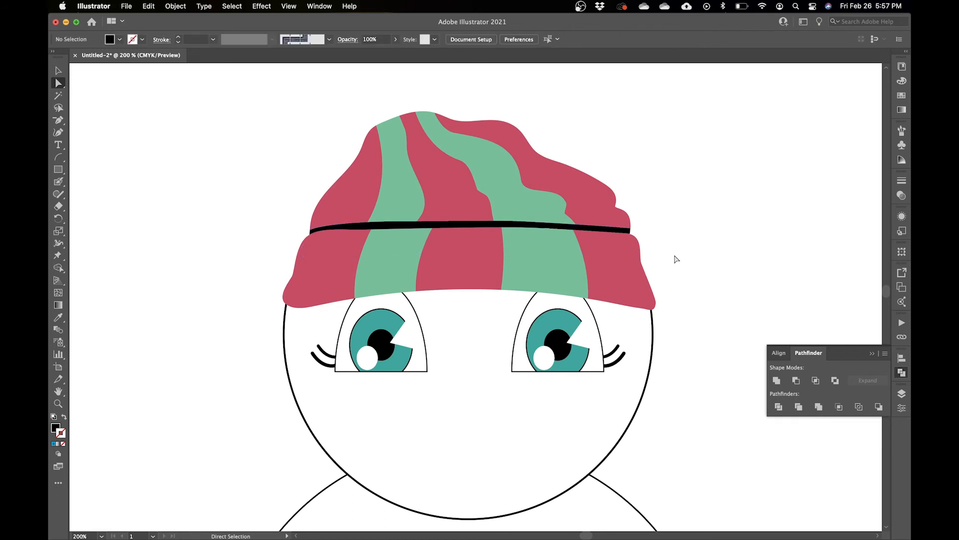
# Step: Start a Feather effect on the thin black strip and preview it with a 0.125 in radius
pyautogui.press('v')
pyautogui.click(406, 227)
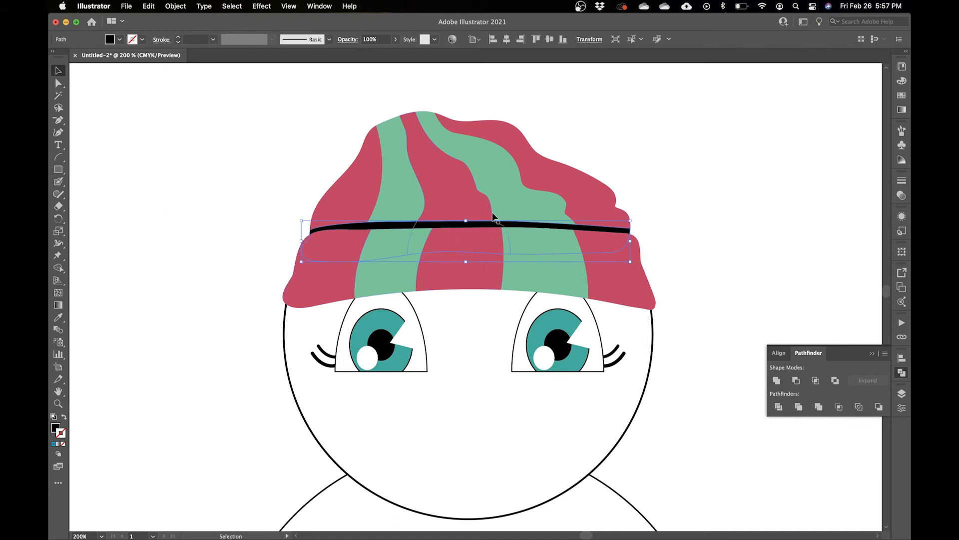
pyautogui.click(685, 221)
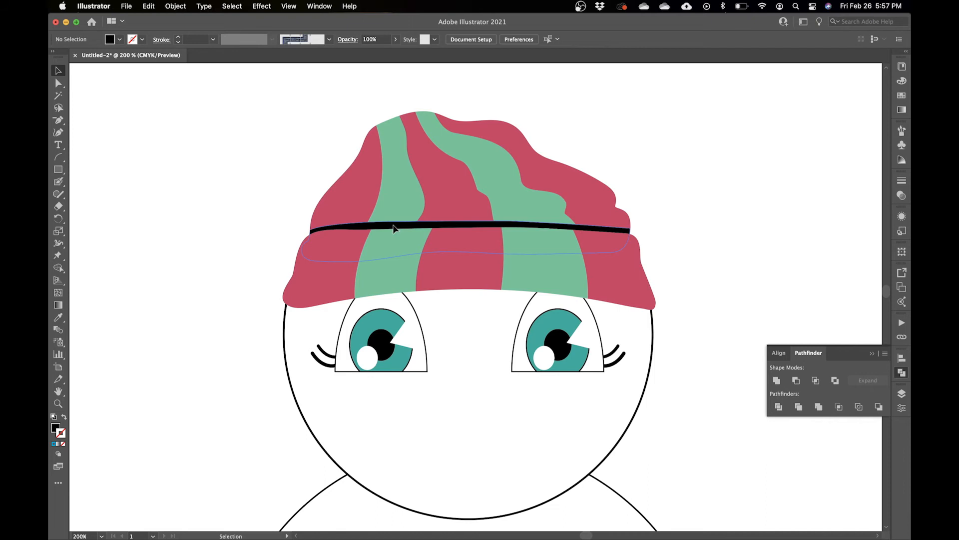
pyautogui.click(393, 228)
pyautogui.click(261, 7)
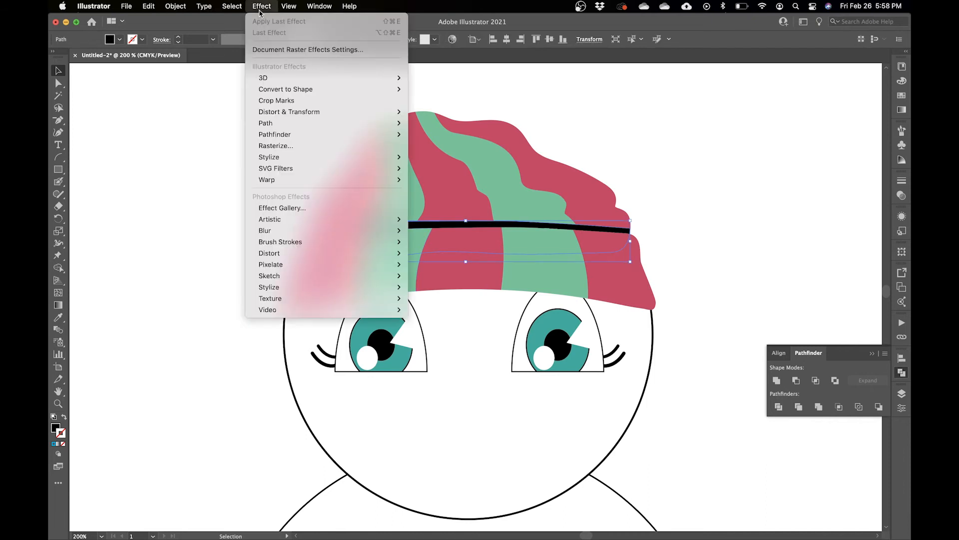
pyautogui.moveTo(305, 162)
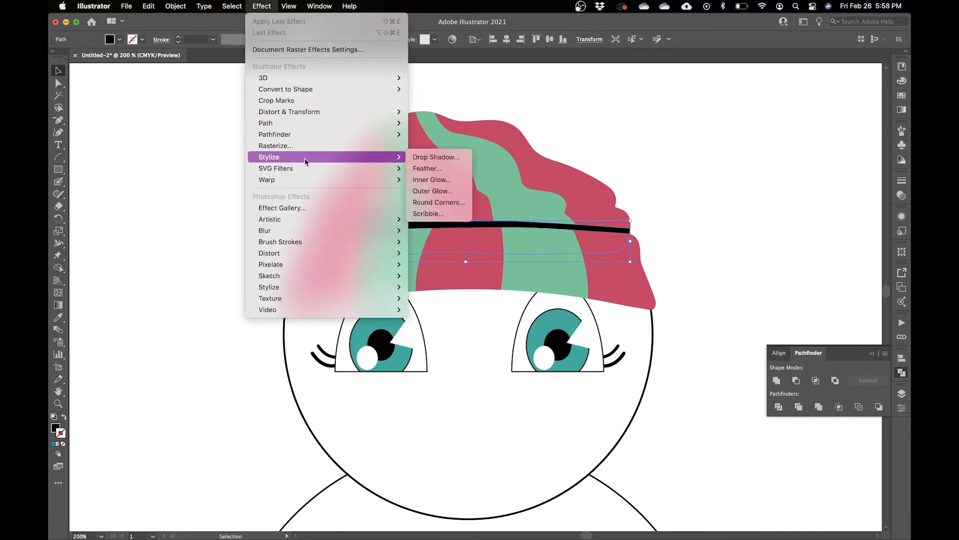
pyautogui.click(433, 170)
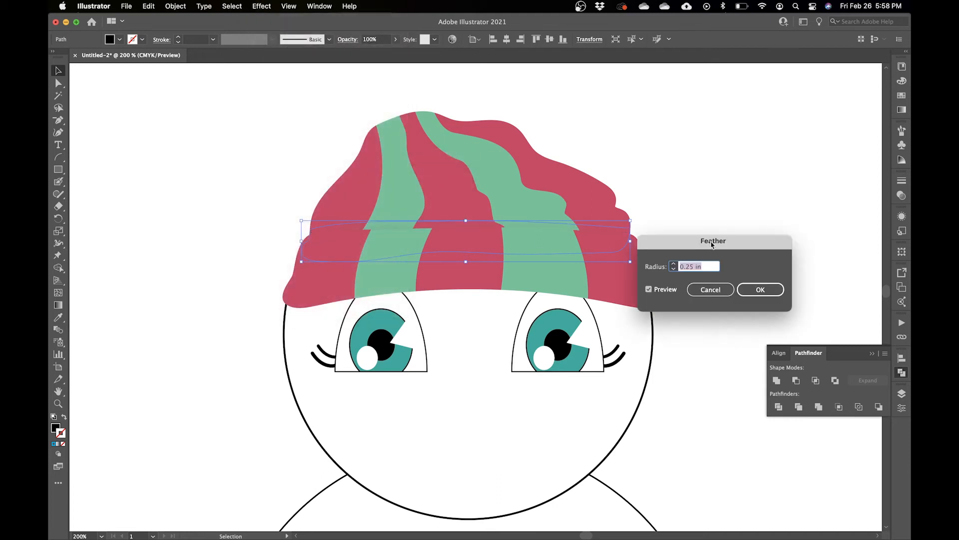
pyautogui.moveTo(712, 244); pyautogui.dragTo(769, 162)
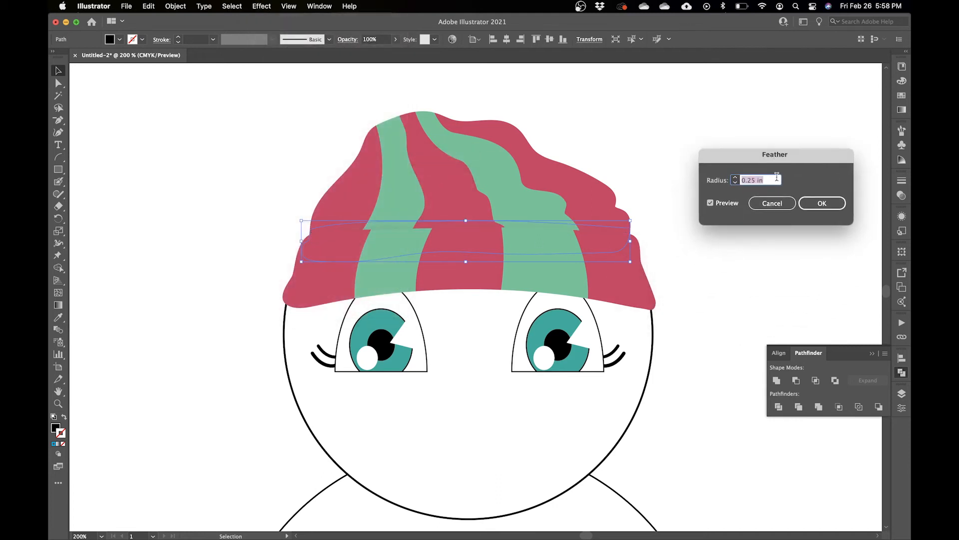
pyautogui.write('0.125')
pyautogui.press('Tab')
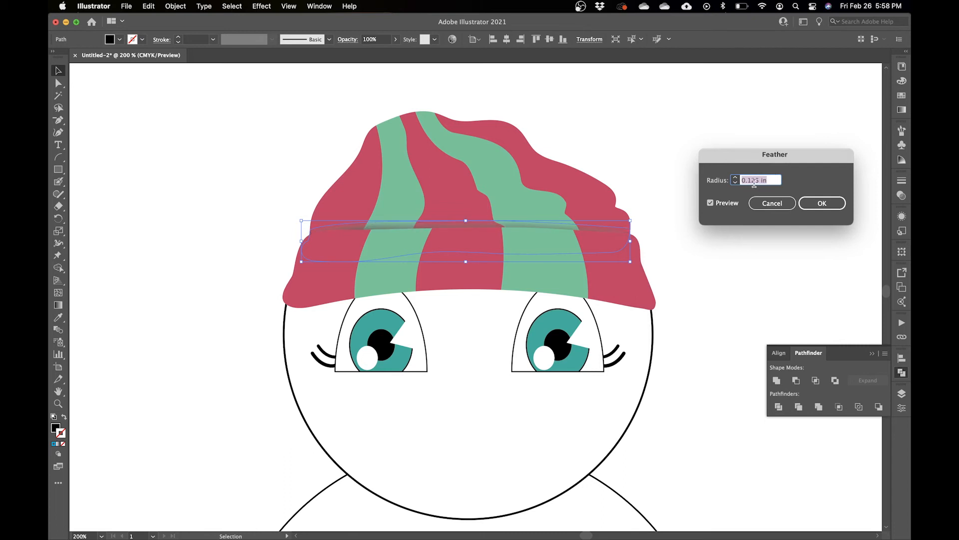
# Step: Set the Feather radius to 0.05 in, apply the effect, and deselect the strip
pyautogui.click(757, 181)
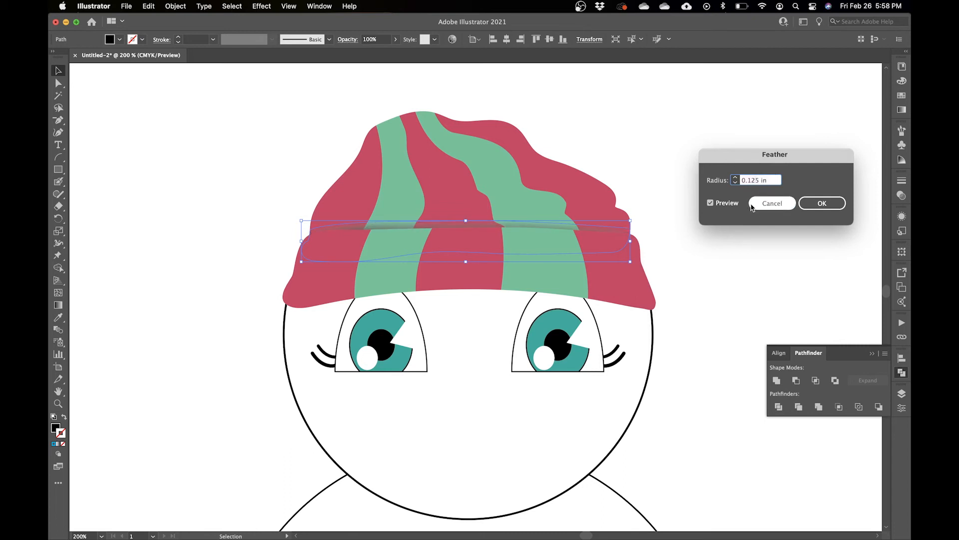
pyautogui.write('5')
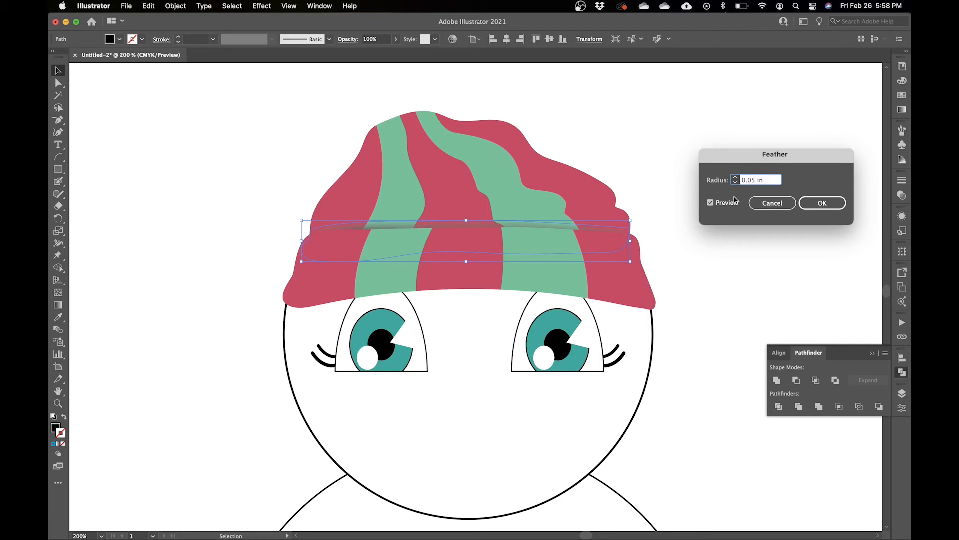
pyautogui.press('Tab')
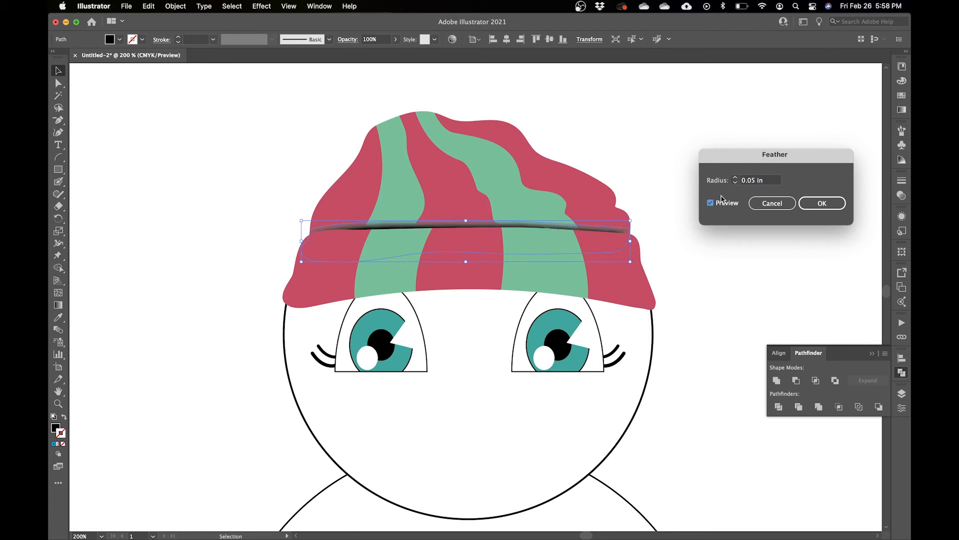
pyautogui.click(822, 204)
pyautogui.press('a')
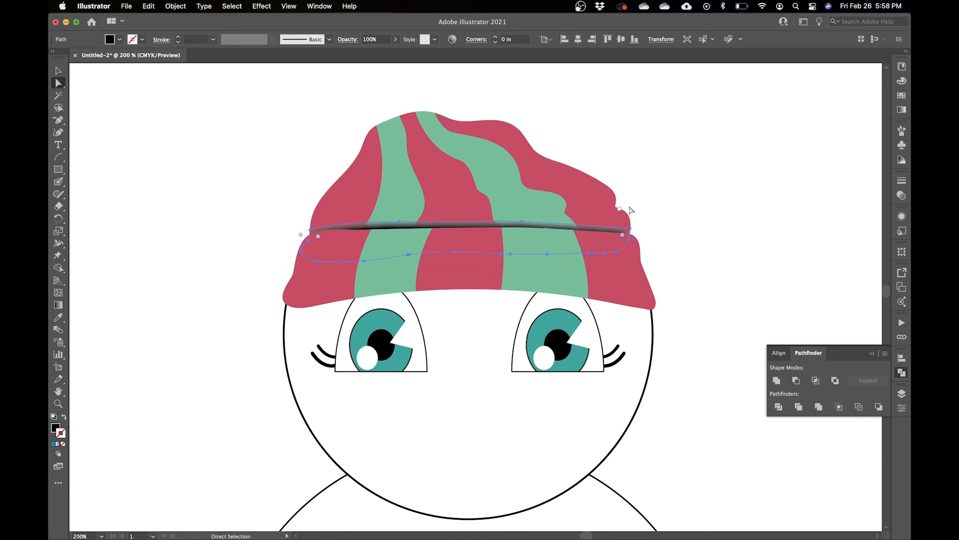
pyautogui.click(699, 221)
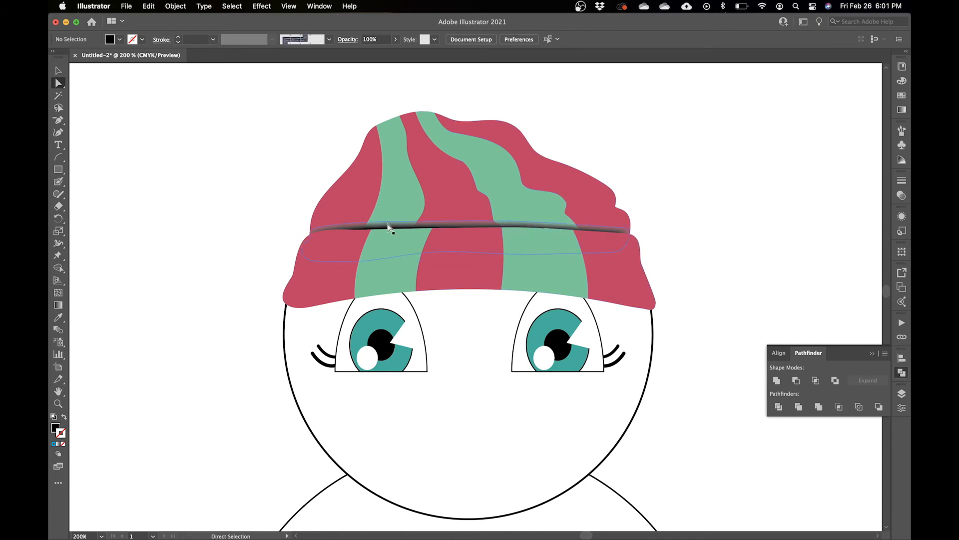
# Step: Adjust the anchor points along the feathered strip's upper edge, and undo the last adjustment
pyautogui.moveTo(399, 220); pyautogui.dragTo(399, 215)
pyautogui.click(665, 253)
pyautogui.click(491, 252)
pyautogui.moveTo(579, 225); pyautogui.dragTo(578, 223)
pyautogui.moveTo(495, 220); pyautogui.dragTo(677, 212)
pyautogui.press('v')
pyautogui.press('super+z')
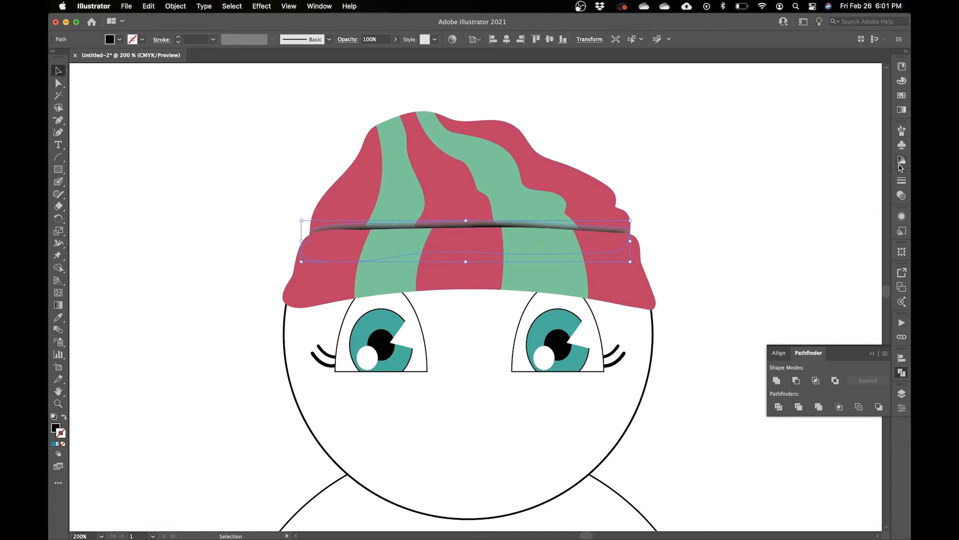
# Step: Try the Color Dodge and Color Burn blend modes on the feathered black strip
pyautogui.click(901, 215)
pyautogui.click(902, 196)
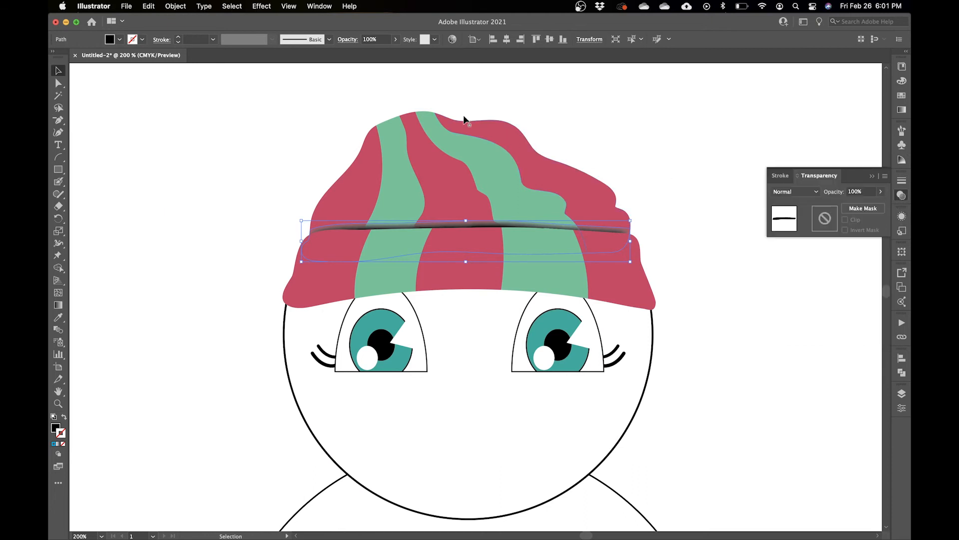
pyautogui.click(319, 6)
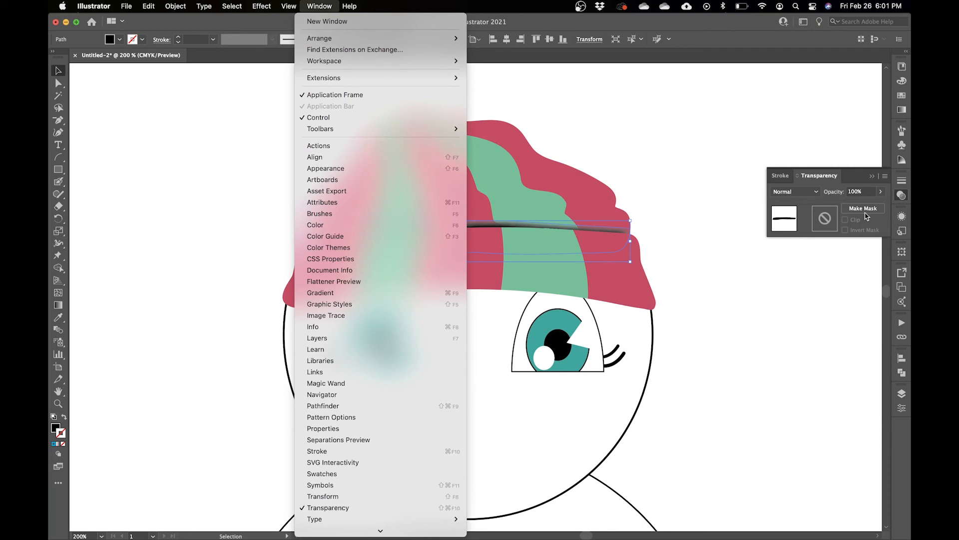
pyautogui.click(809, 195)
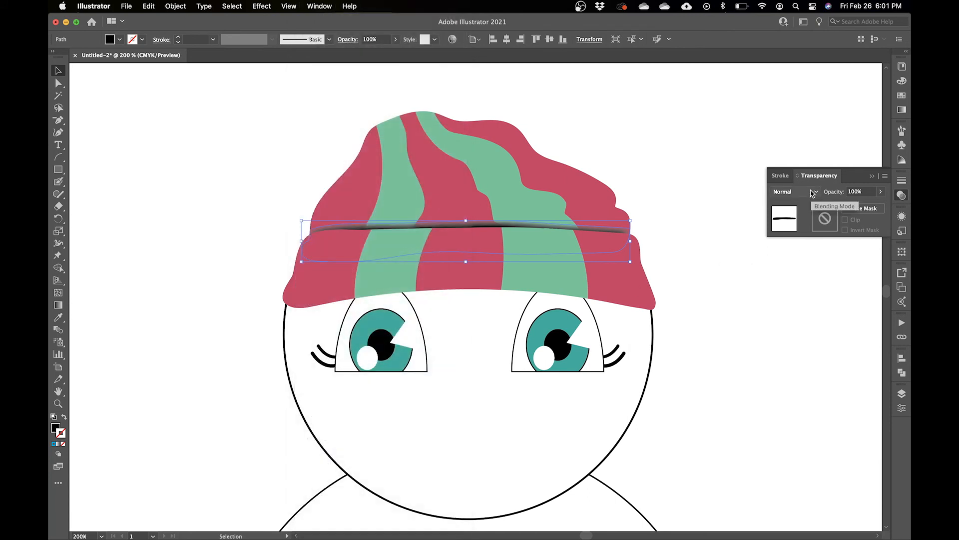
pyautogui.click(808, 195)
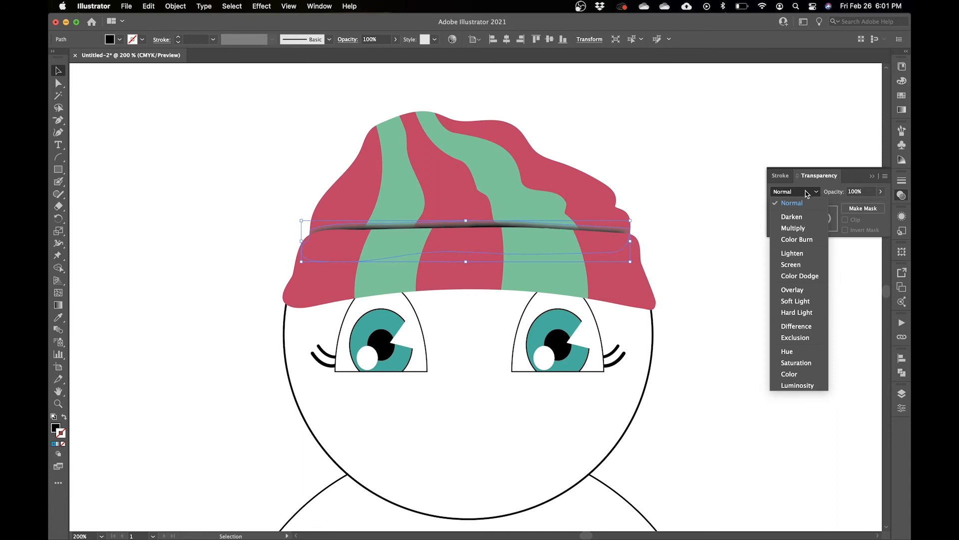
pyautogui.click(800, 276)
pyautogui.click(800, 193)
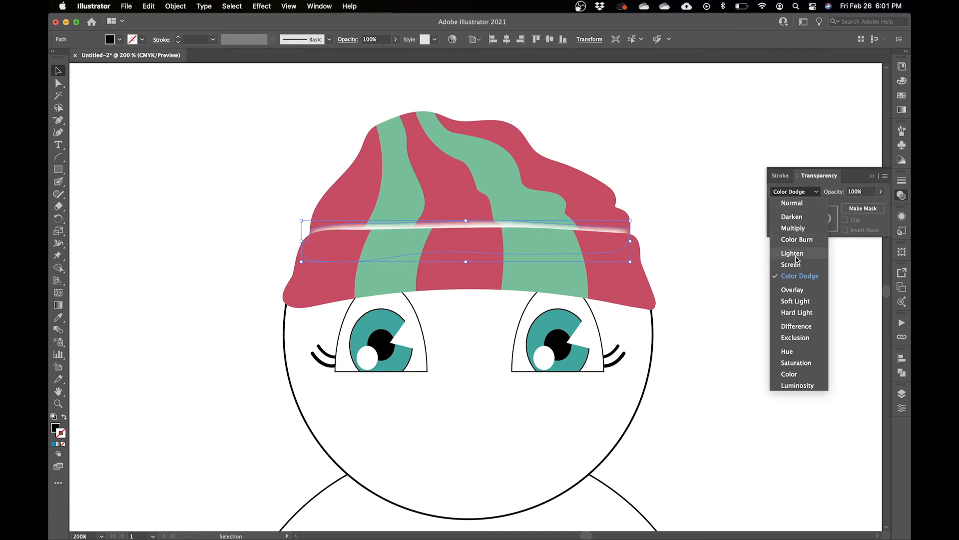
pyautogui.click(799, 238)
# Step: Compare the Multiply, Darken, Overlay, Soft Light and Hard Light blend modes on the feathered strip
pyautogui.click(805, 192)
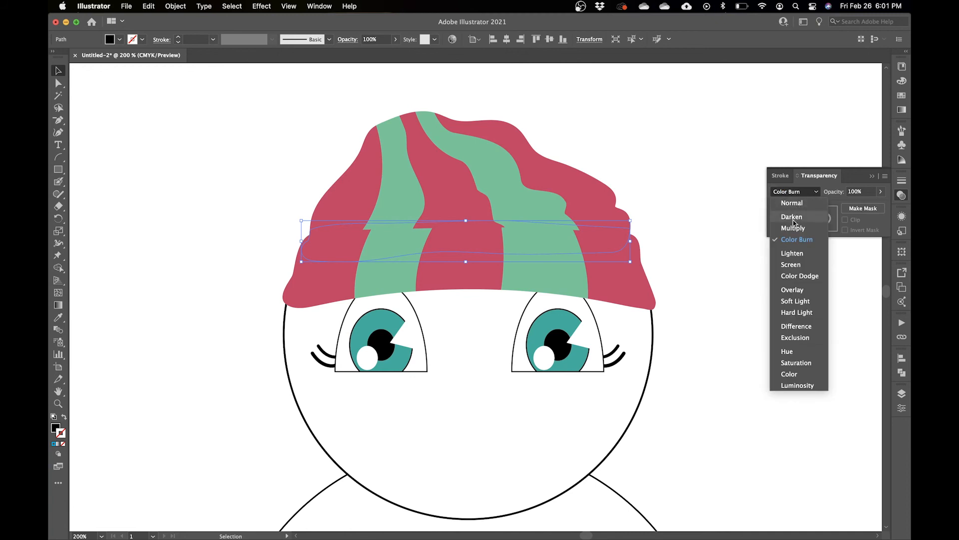
pyautogui.click(793, 228)
pyautogui.click(798, 193)
pyautogui.click(796, 216)
pyautogui.click(797, 193)
pyautogui.click(796, 290)
pyautogui.click(797, 193)
pyautogui.click(798, 301)
pyautogui.click(798, 193)
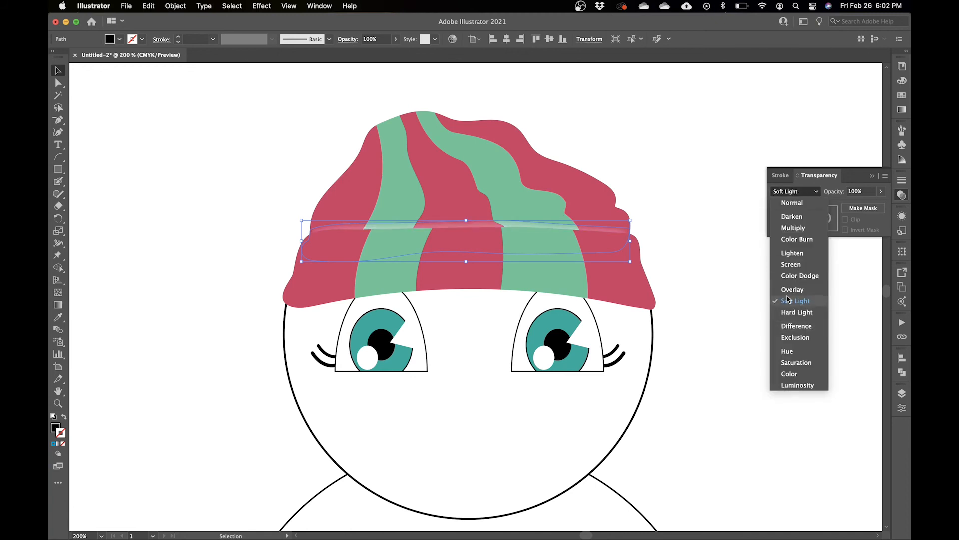
pyautogui.click(798, 312)
# Step: Set the feathered strip's blend mode to Multiply, move the strip down slightly, and deselect it
pyautogui.click(797, 193)
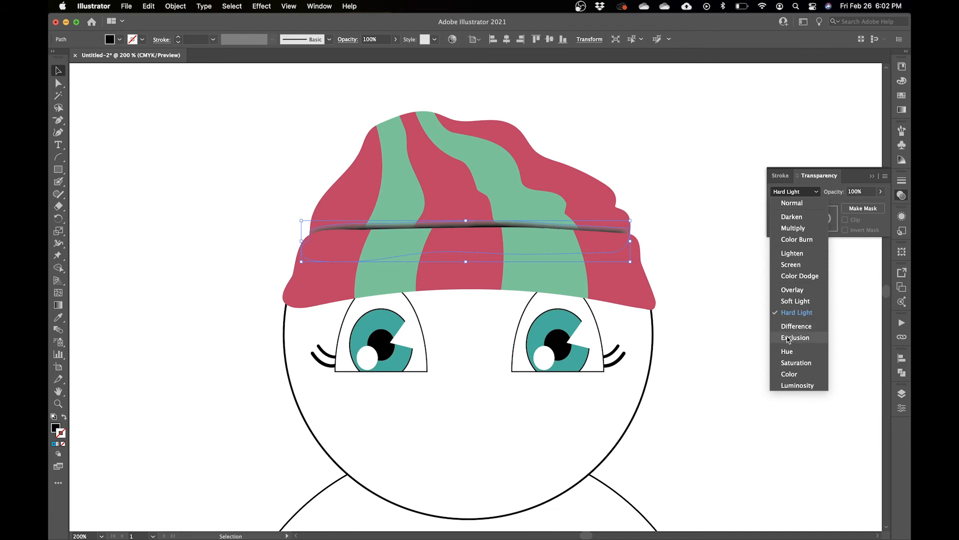
pyautogui.click(793, 228)
pyautogui.click(707, 272)
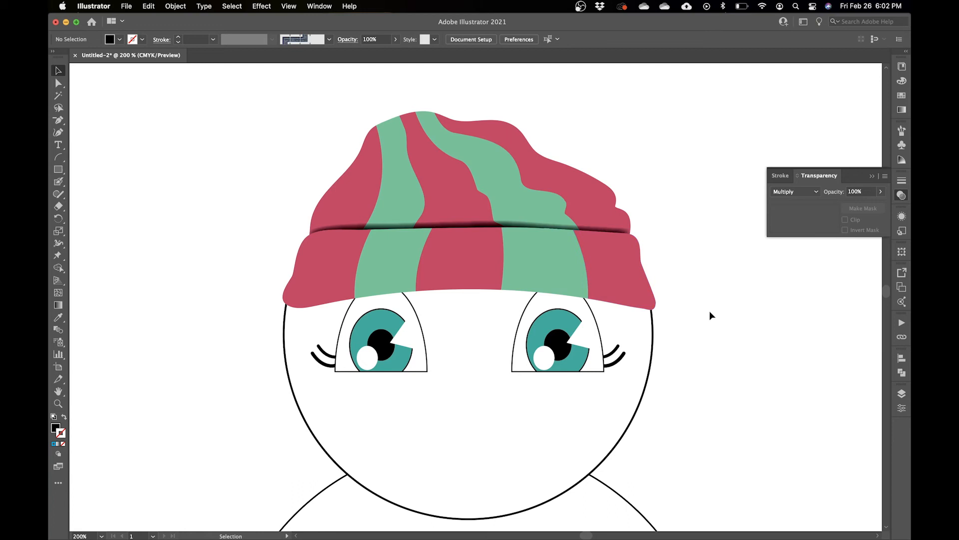
pyautogui.click(472, 228)
pyautogui.moveTo(481, 224); pyautogui.dragTo(480, 226)
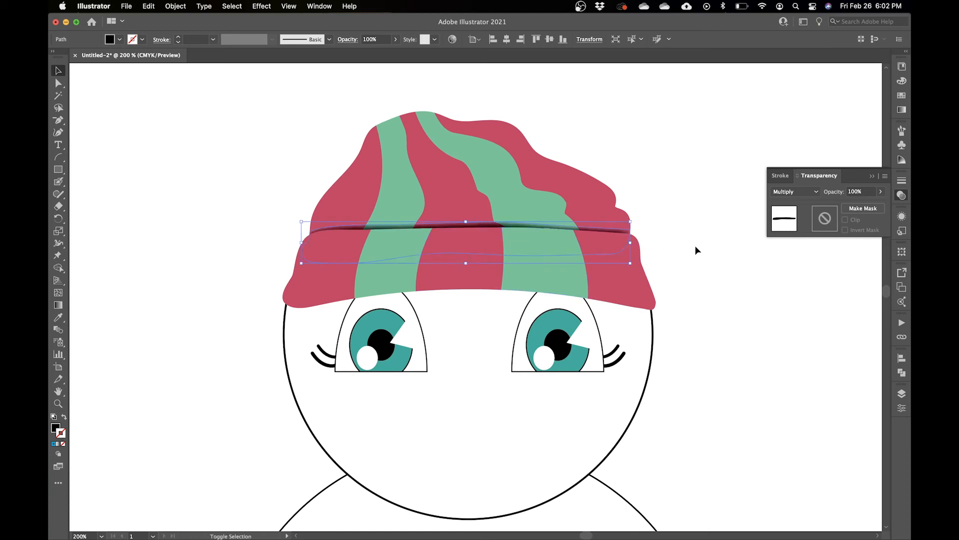
pyautogui.click(700, 245)
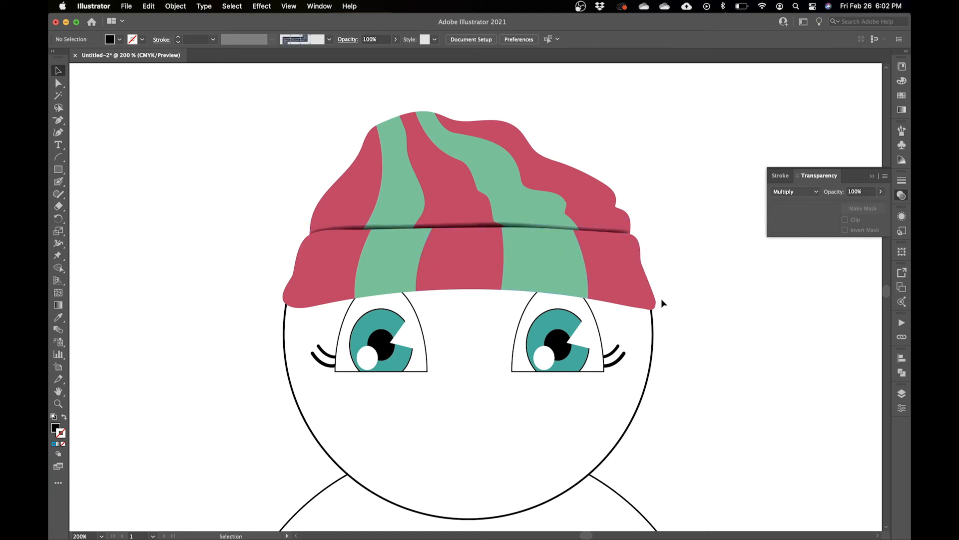
# Step: Examine the whole snowman figure, checking how the shaded hat looks on the head and body
pyautogui.press('super+minus')
pyautogui.press('super+minus')
pyautogui.press('super+minus')
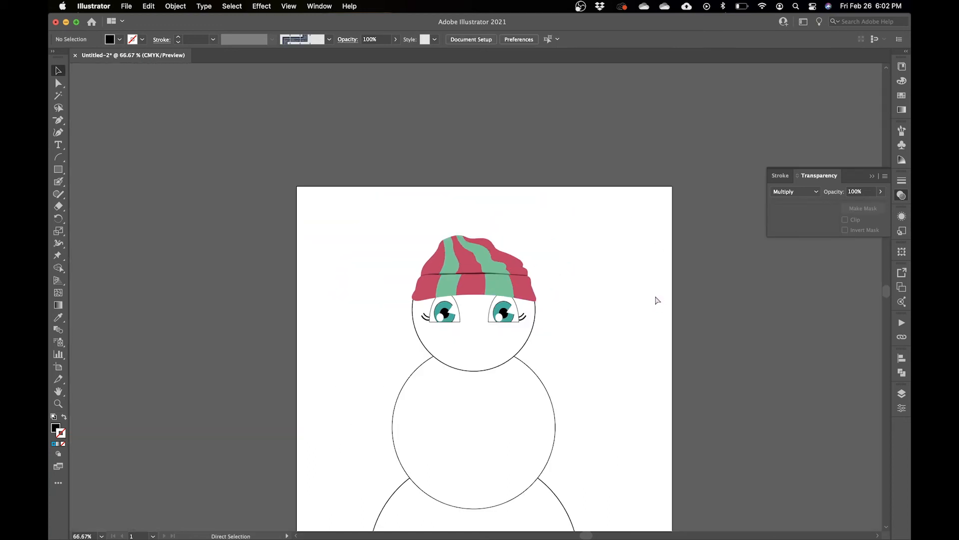
pyautogui.press('super+equal')
pyautogui.moveTo(603, 369); pyautogui.dragTo(591, 195)
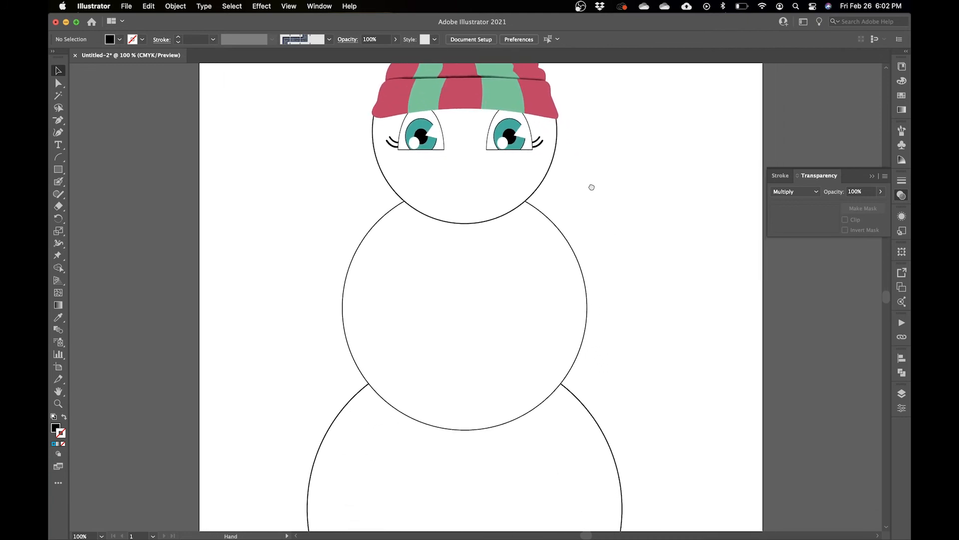
pyautogui.moveTo(627, 259); pyautogui.dragTo(615, 249)
pyautogui.press('super+minus')
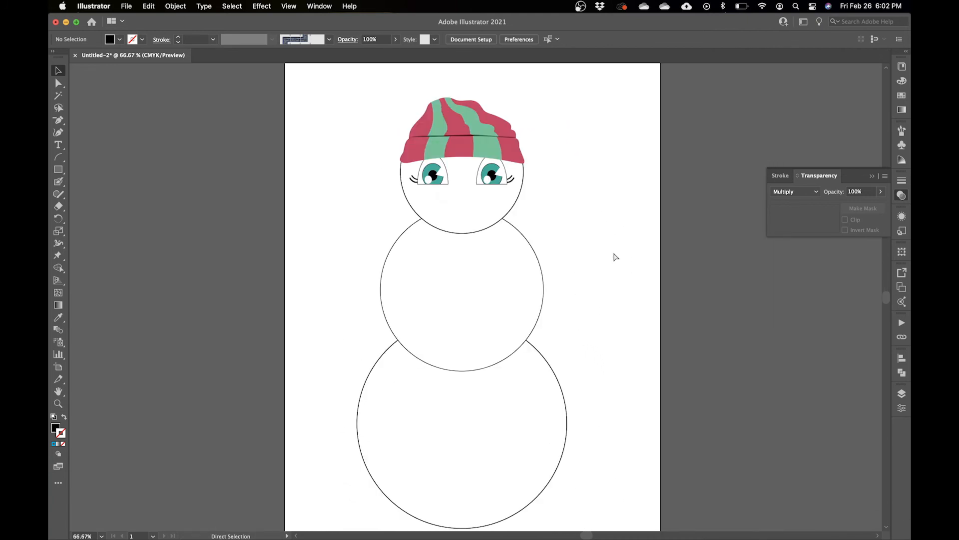
pyautogui.press('super+equal')
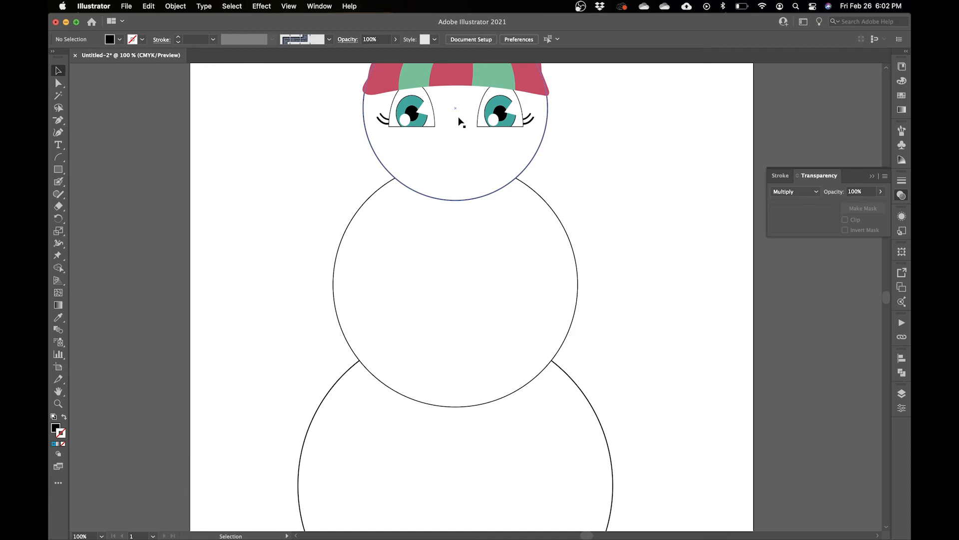
# Step: Draw a closed, wavy carrot outline tapering to the right with the Blob Brush, on the empty area left of the artboard
pyautogui.hscroll(-5, 352, 242)
pyautogui.scroll(2, 352, 241)
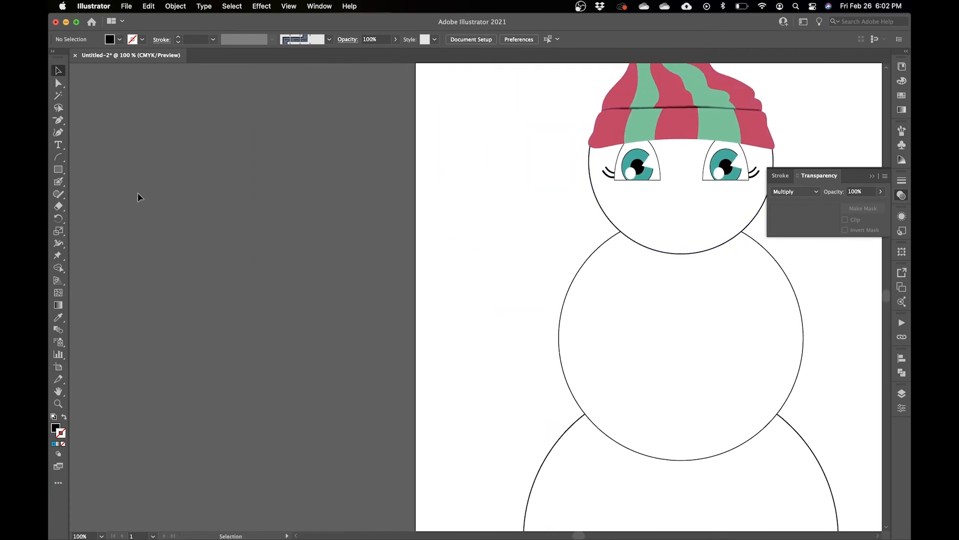
pyautogui.hotkey('shift', 'b')
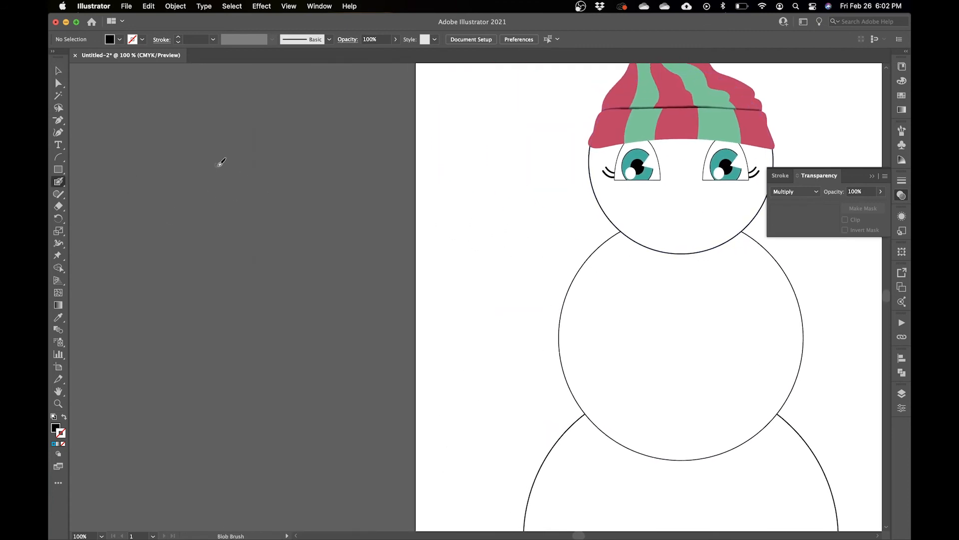
pyautogui.moveTo(252, 169); pyautogui.dragTo(365, 190)
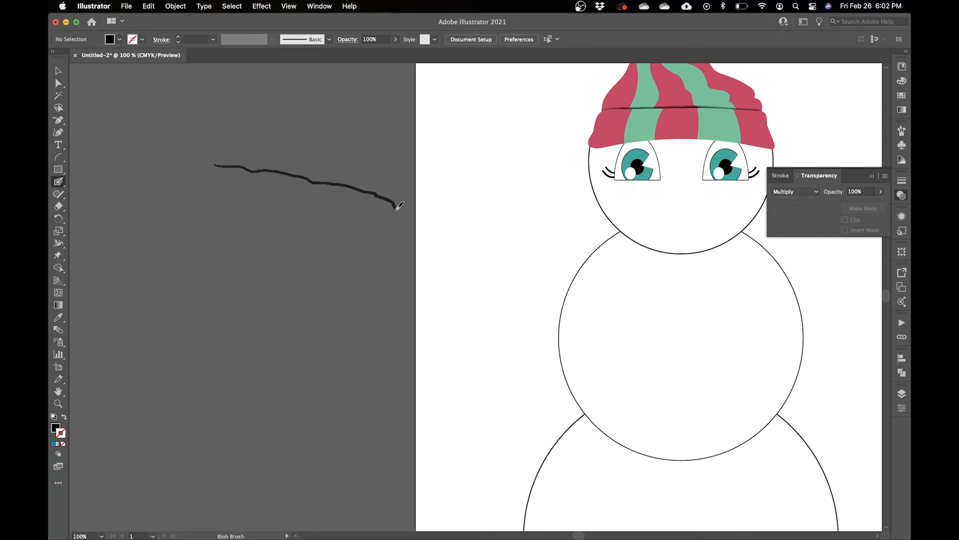
pyautogui.moveTo(358, 201)
pyautogui.mouseDown()
pyautogui.moveTo(309, 209)
pyautogui.moveTo(185, 191)
pyautogui.moveTo(189, 162)
pyautogui.moveTo(225, 164)
pyautogui.mouseUp()
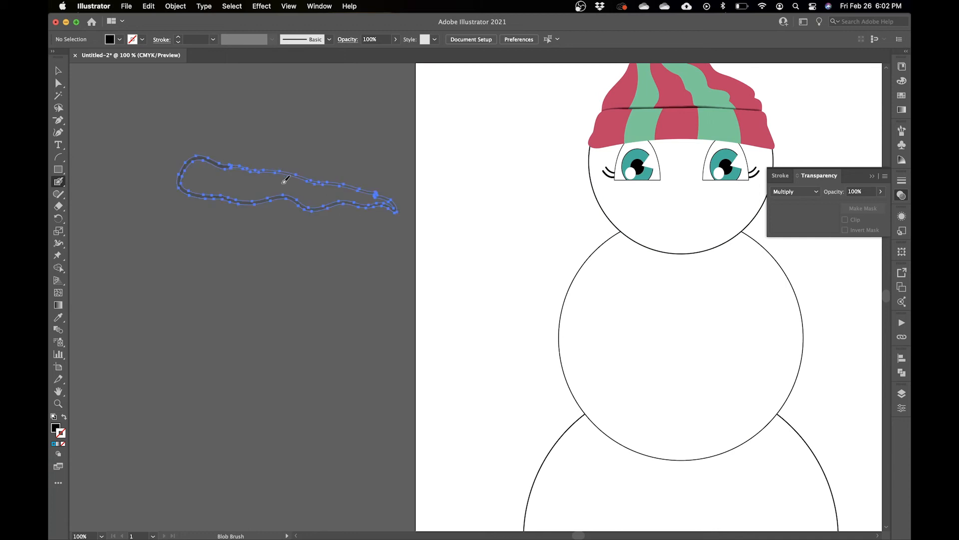
# Step: Select the carrot outline and remove the Feather effect from its appearance
pyautogui.press('v')
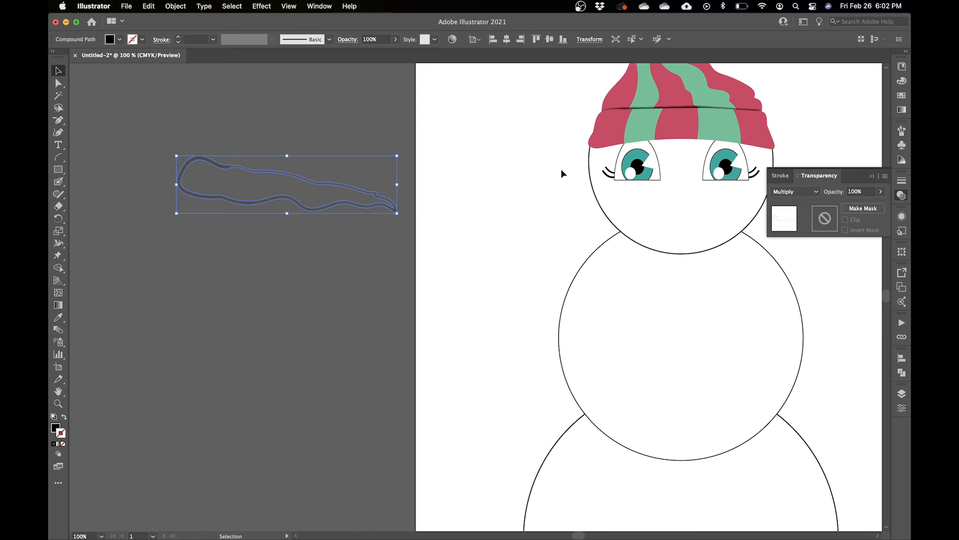
pyautogui.click(902, 217)
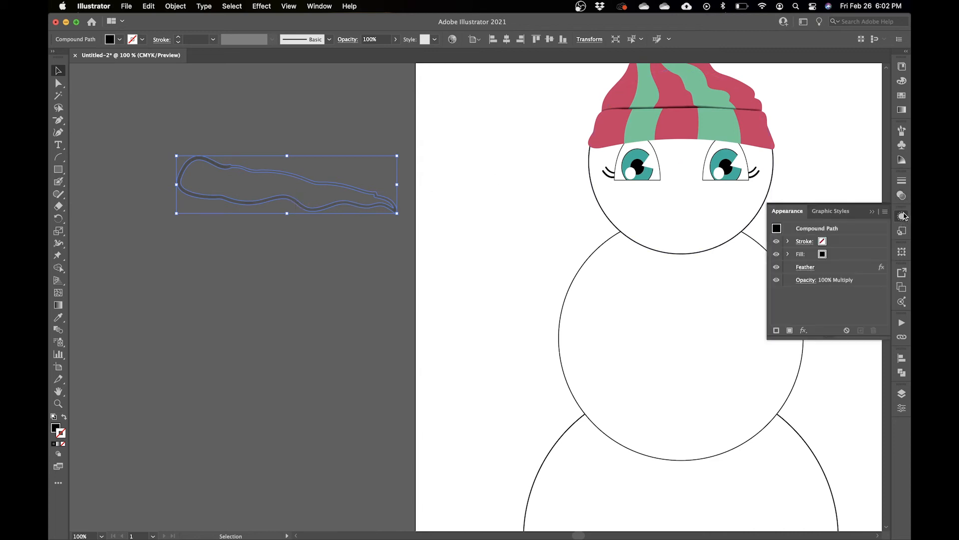
pyautogui.click(316, 6)
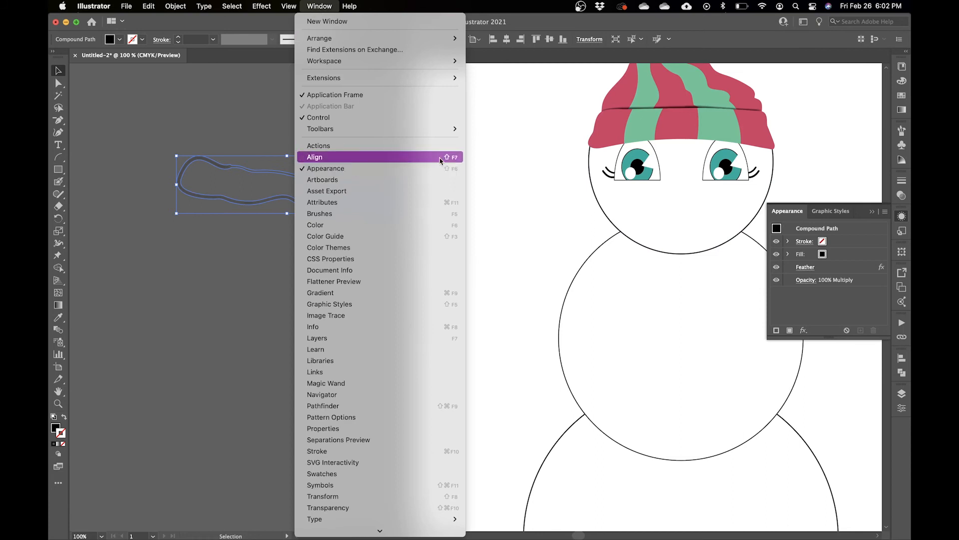
pyautogui.click(847, 314)
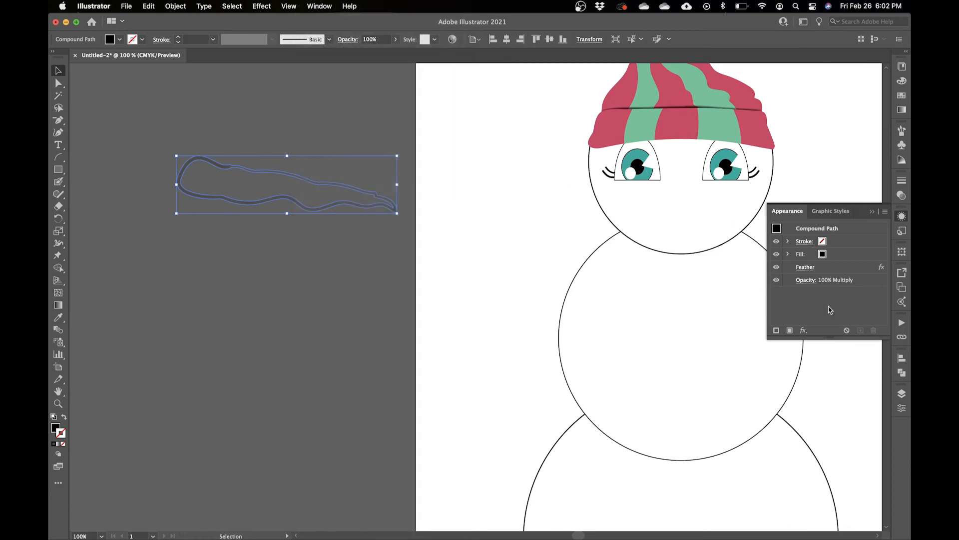
pyautogui.click(821, 268)
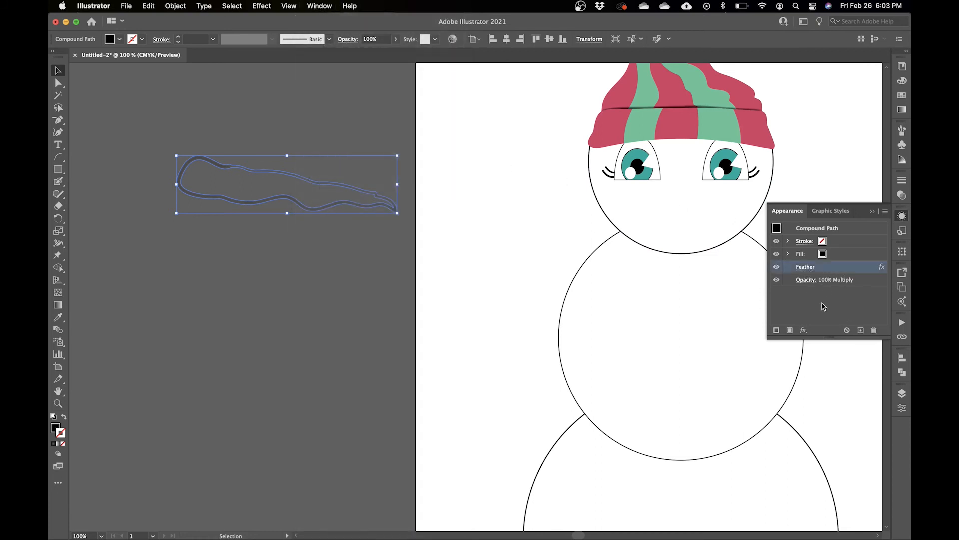
pyautogui.click(875, 333)
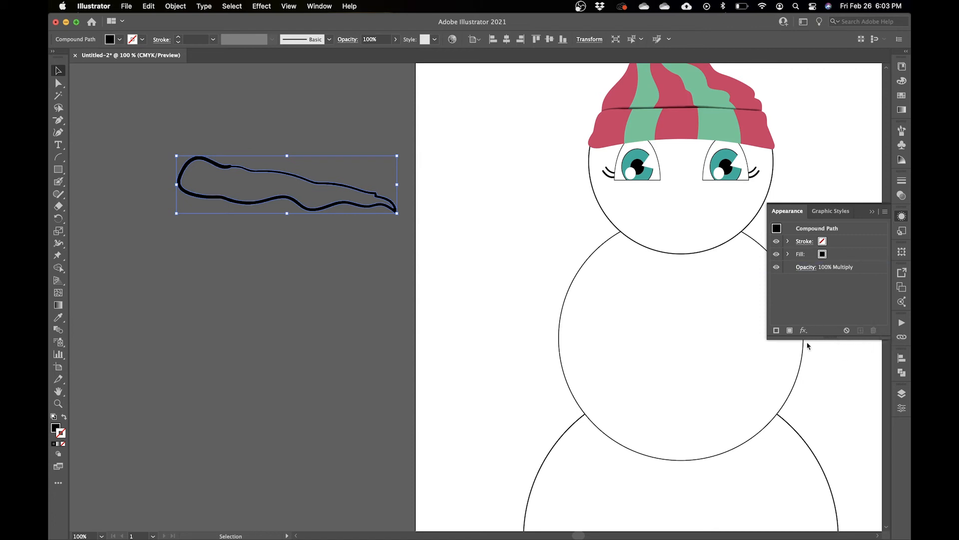
pyautogui.click(902, 216)
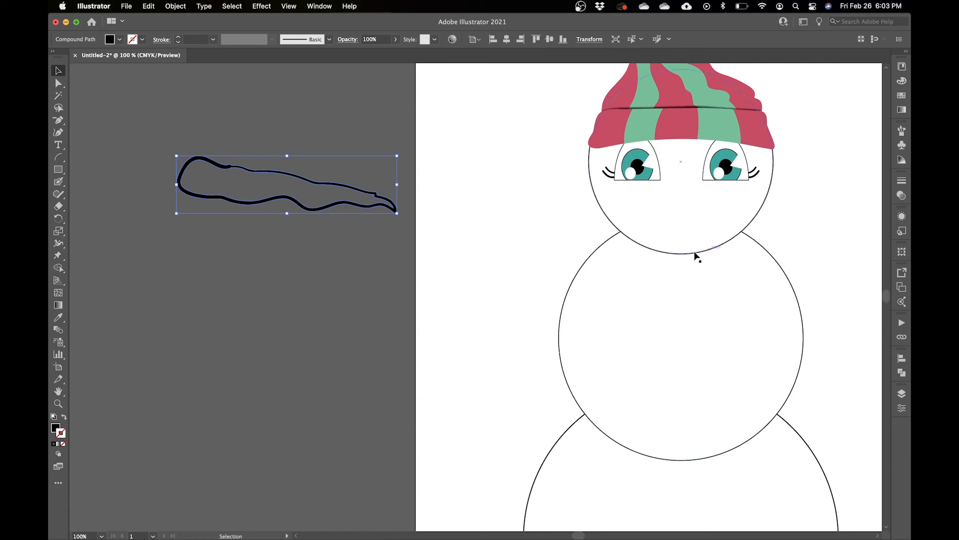
# Step: Release the carrot outline's compound path and unite the resulting paths into one solid shape
pyautogui.rightClick(234, 186)
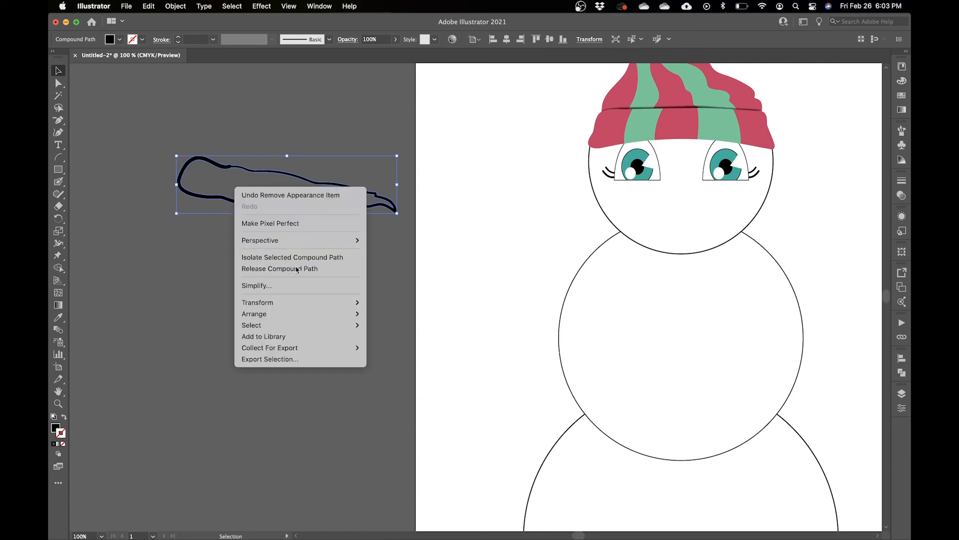
pyautogui.click(296, 268)
pyautogui.click(902, 372)
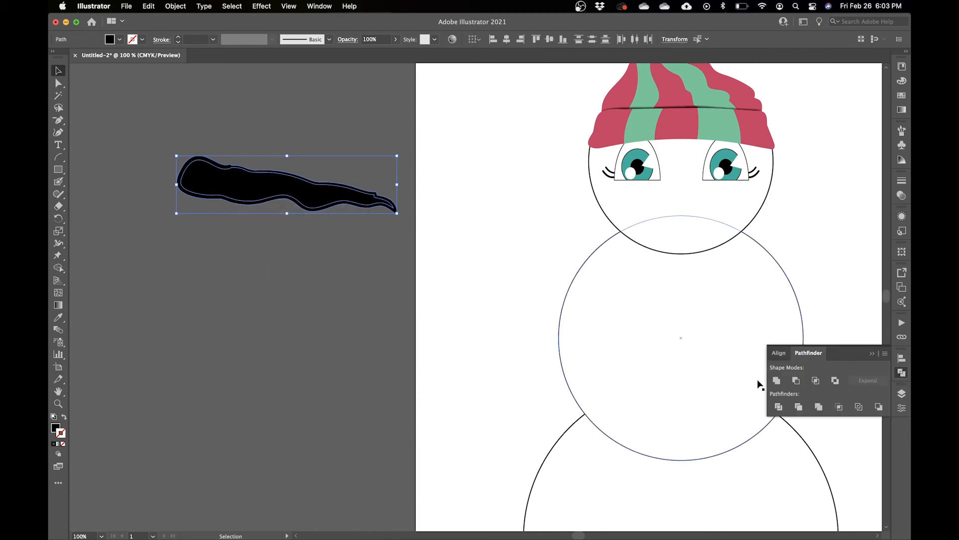
# Step: Smooth the carrot's edges by deleting extra anchor points near its wide end, its tip and its lower edge
pyautogui.press('p')
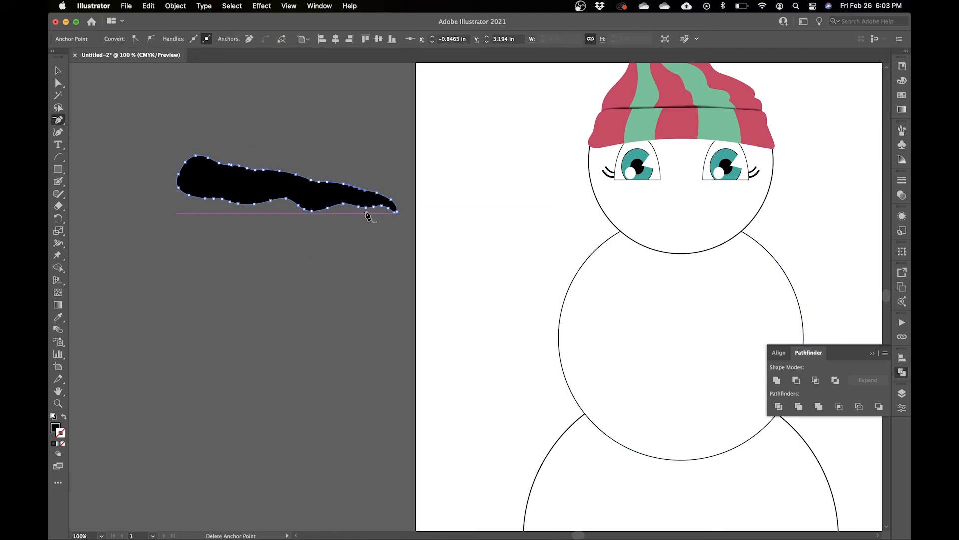
pyautogui.keyDown('super'); pyautogui.click(325, 303); pyautogui.keyUp('super')
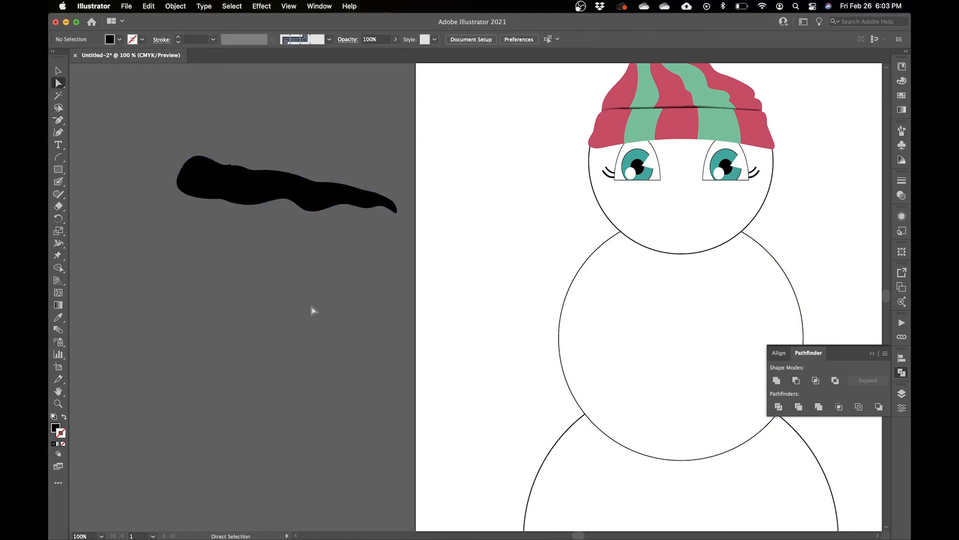
pyautogui.click(231, 165)
pyautogui.keyDown('super'); pyautogui.click(223, 325); pyautogui.keyUp('super')
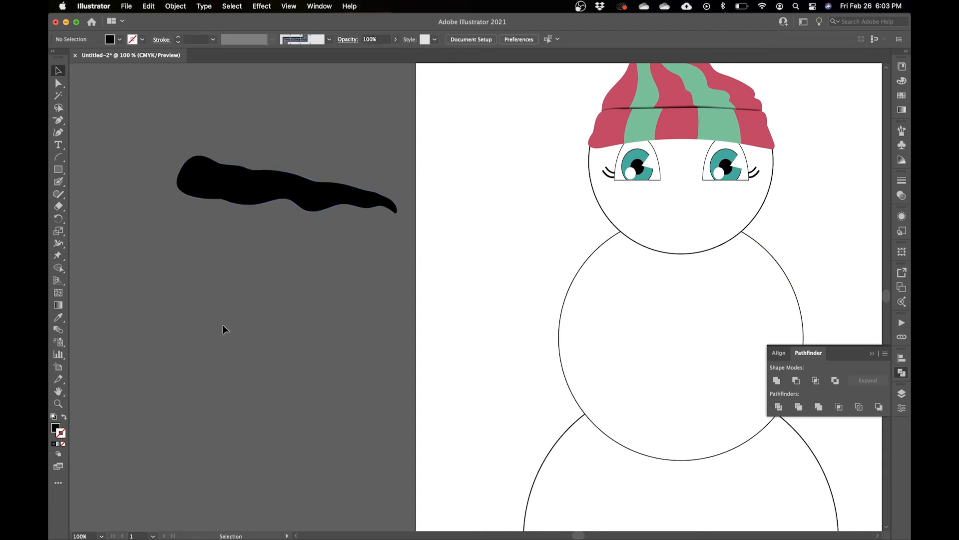
pyautogui.click(379, 193)
pyautogui.keyDown('super'); pyautogui.click(320, 327); pyautogui.keyUp('super')
pyautogui.click(305, 208)
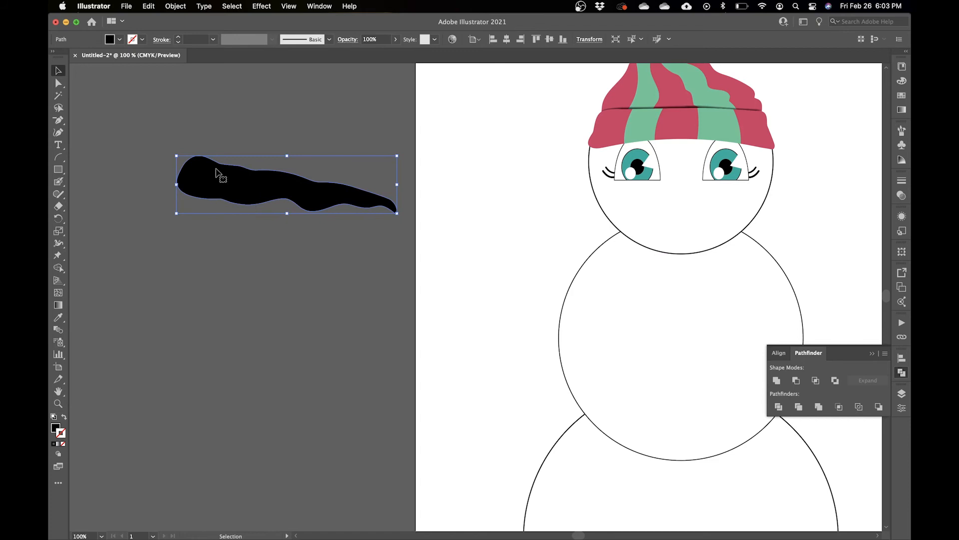
# Step: Fill the carrot shape with orange and give it a 1 pt red-orange stroke
pyautogui.click(120, 39)
pyautogui.click(148, 56)
pyautogui.click(141, 57)
pyautogui.click(148, 57)
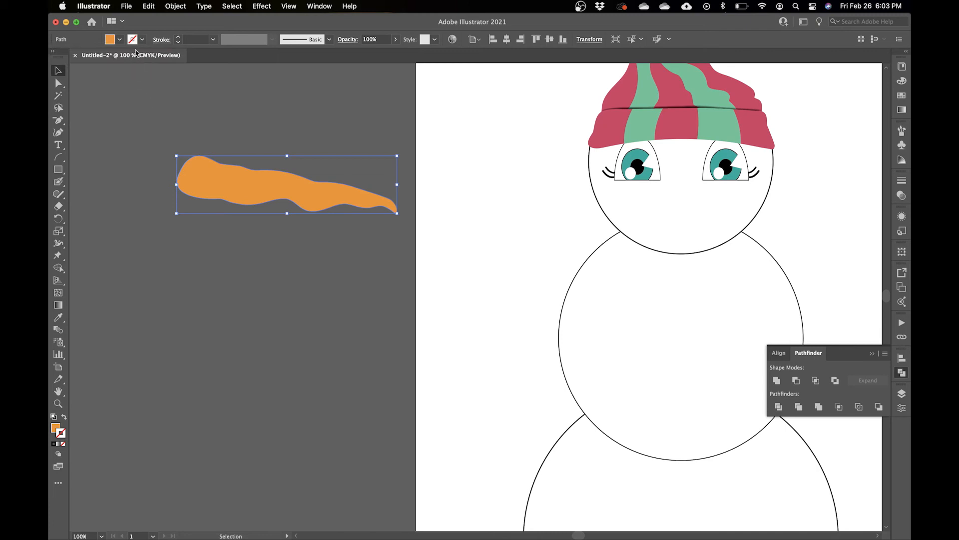
pyautogui.click(143, 39)
pyautogui.click(138, 60)
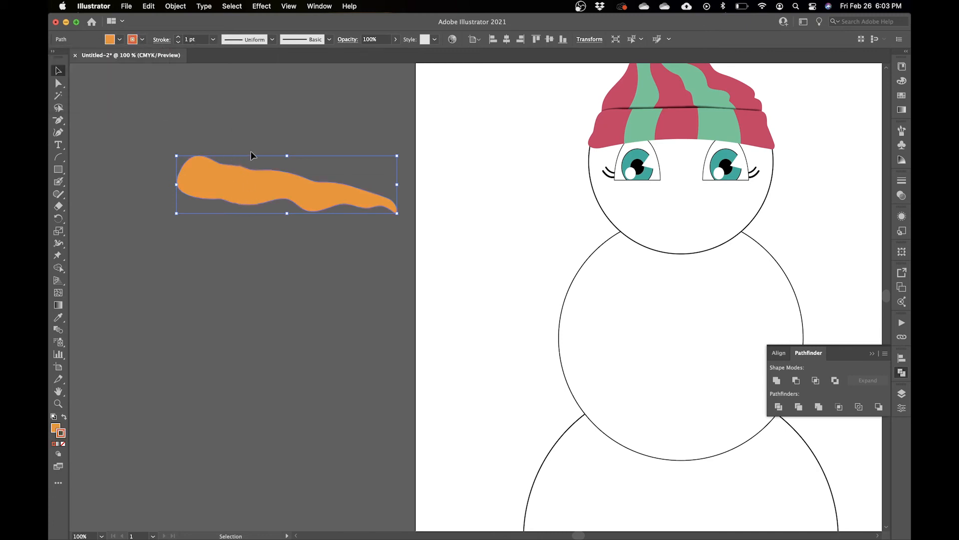
pyautogui.press('super+plus')
pyautogui.press('super+plus')
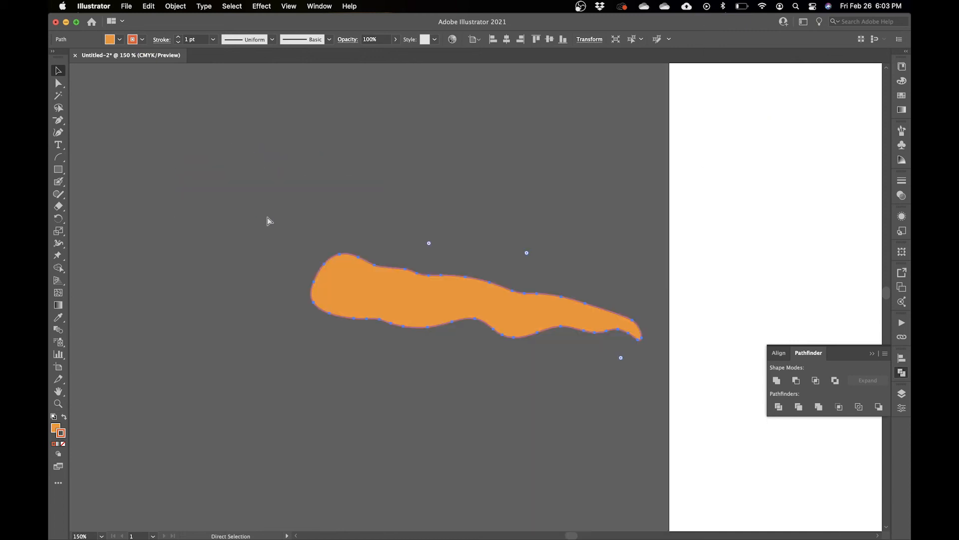
# Step: Flatten the dip in the middle of the carrot's lower edge by deleting an extra anchor point and adjusting the curve
pyautogui.moveTo(445, 316); pyautogui.dragTo(381, 243)
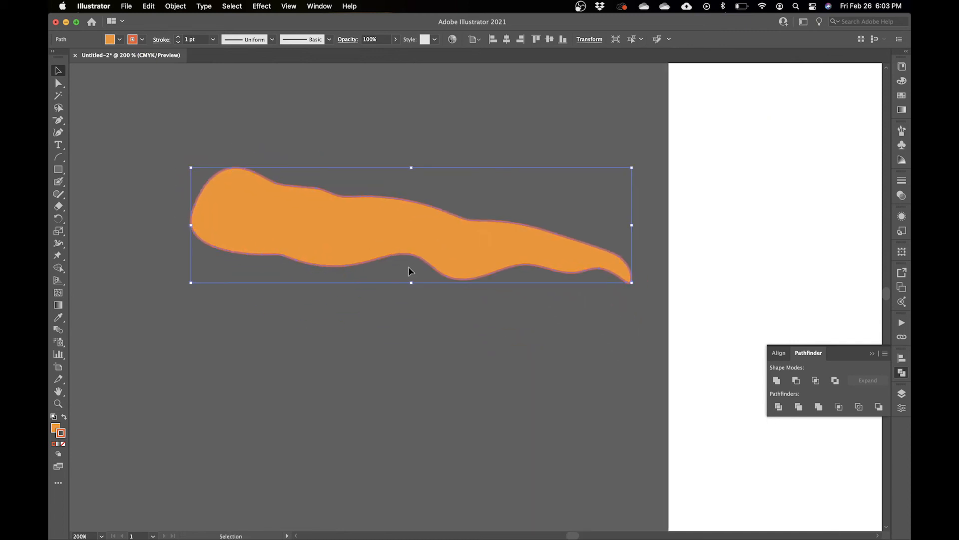
pyautogui.press('a')
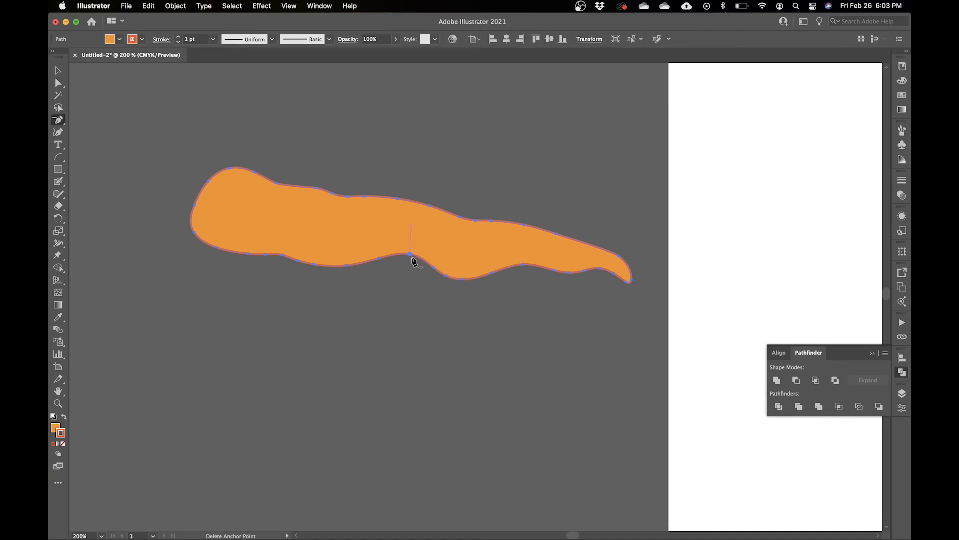
pyautogui.click(410, 255)
pyautogui.press('-')
pyautogui.click(433, 268)
pyautogui.press('a')
pyautogui.moveTo(379, 259); pyautogui.dragTo(403, 265)
pyautogui.click(383, 368)
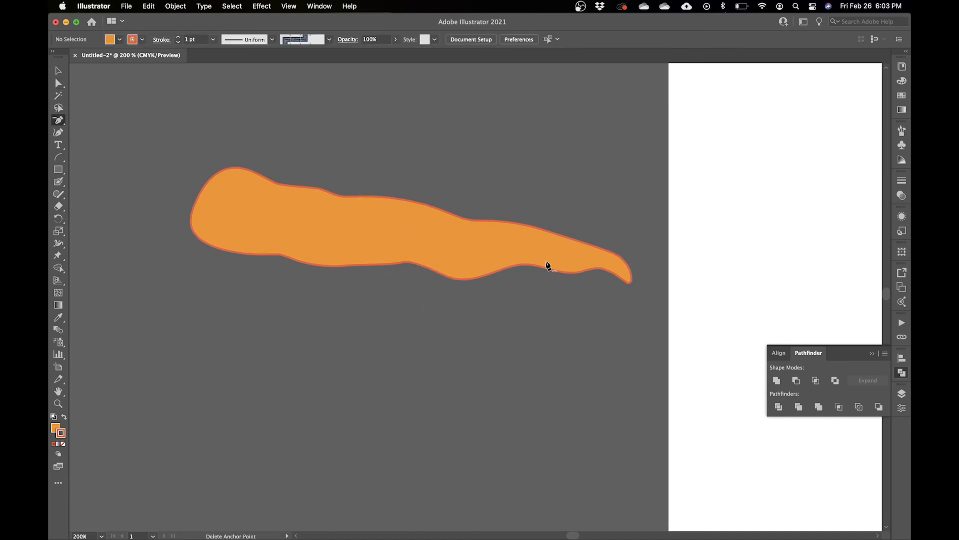
# Step: Smooth the bulge on the carrot's lower edge toward the tip by deleting anchor points and reshaping the neighbouring curve handles
pyautogui.press('-')
pyautogui.click(523, 265)
pyautogui.click(446, 277)
pyautogui.press('a')
pyautogui.moveTo(494, 273); pyautogui.dragTo(530, 278)
pyautogui.click(434, 275)
pyautogui.click(463, 275)
pyautogui.moveTo(453, 275); pyautogui.dragTo(432, 275)
pyautogui.click(436, 287)
pyautogui.press('v')
pyautogui.click(428, 239)
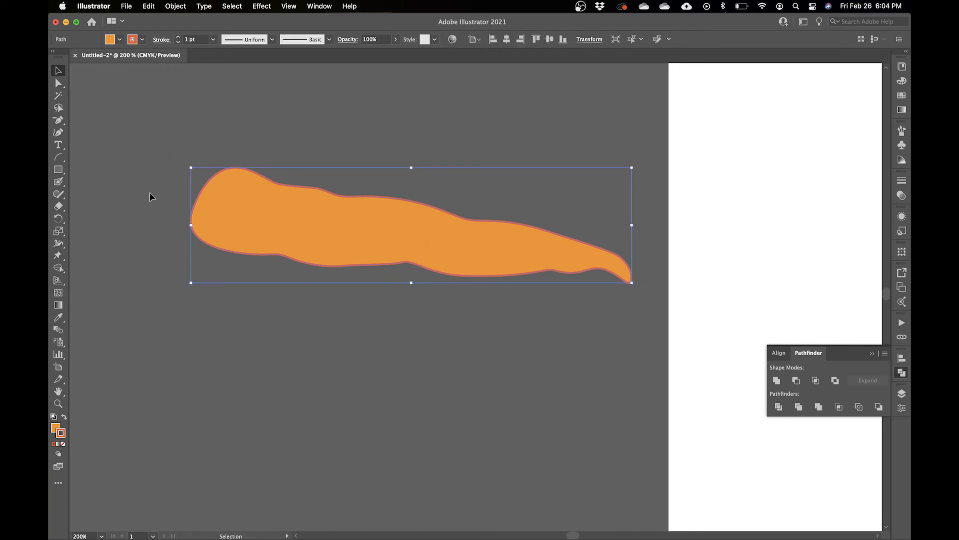
# Step: Cut short, slightly curved crease lines into the carrot's wide end from its upper and lower edges with the Knife tool
pyautogui.moveTo(58, 206); pyautogui.dragTo(98, 229)
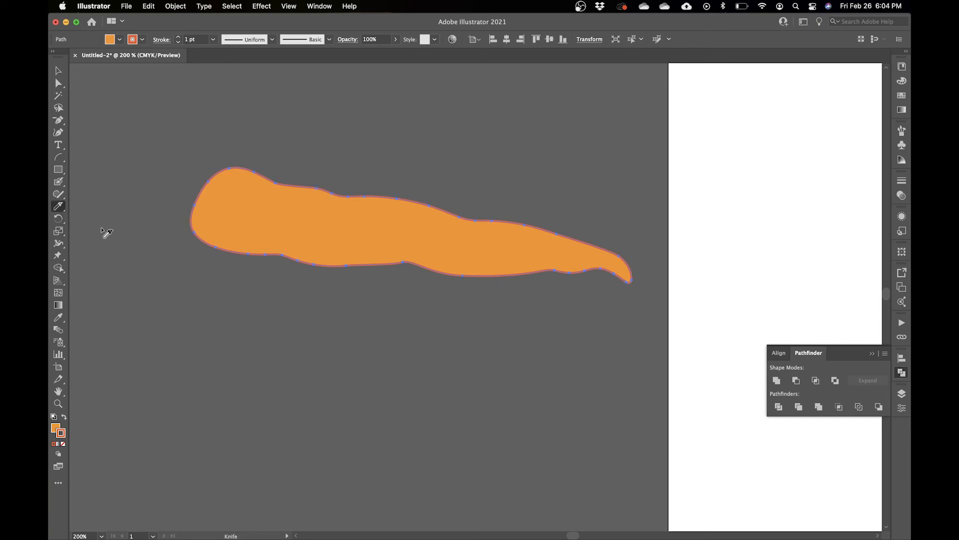
pyautogui.moveTo(267, 159); pyautogui.dragTo(239, 218)
pyautogui.press('super+z')
pyautogui.moveTo(258, 159)
pyautogui.mouseDown()
pyautogui.moveTo(241, 195)
pyautogui.moveTo(243, 223)
pyautogui.mouseUp()
pyautogui.press('super+z')
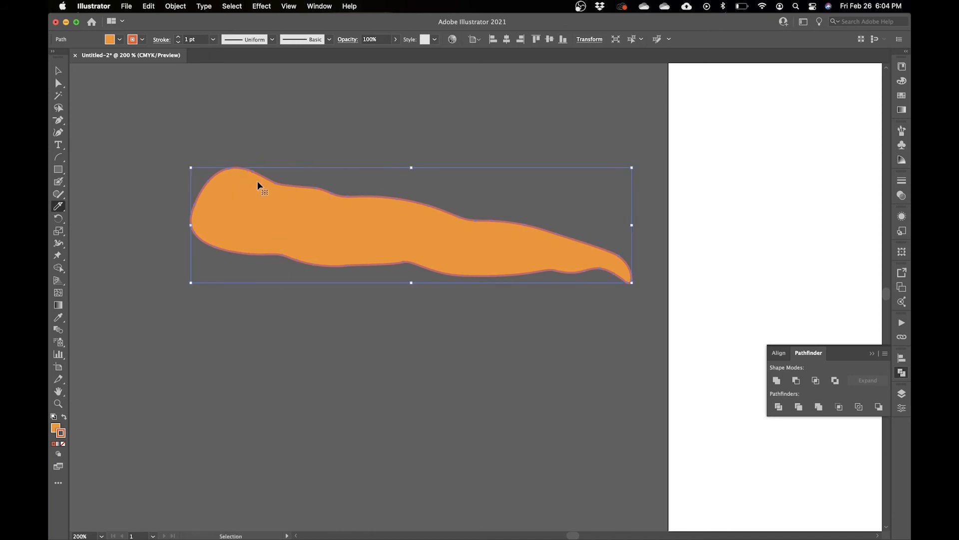
pyautogui.moveTo(243, 211)
pyautogui.mouseDown()
pyautogui.moveTo(238, 216)
pyautogui.moveTo(251, 201)
pyautogui.mouseUp()
pyautogui.moveTo(258, 275); pyautogui.dragTo(266, 219)
pyautogui.moveTo(286, 181); pyautogui.dragTo(270, 240)
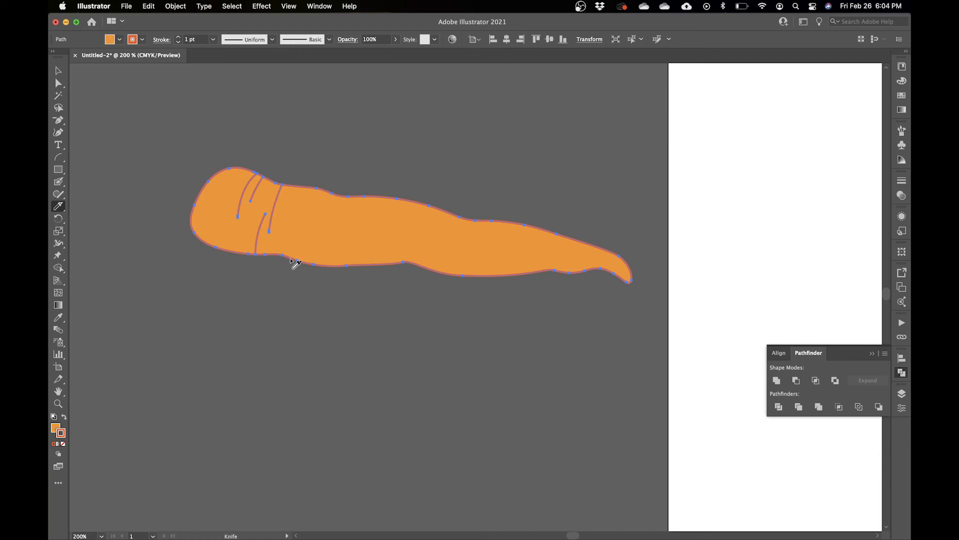
pyautogui.moveTo(208, 255); pyautogui.dragTo(215, 212)
pyautogui.moveTo(323, 183); pyautogui.dragTo(311, 240)
pyautogui.moveTo(332, 287); pyautogui.dragTo(332, 220)
pyautogui.click(143, 40)
pyautogui.click(901, 80)
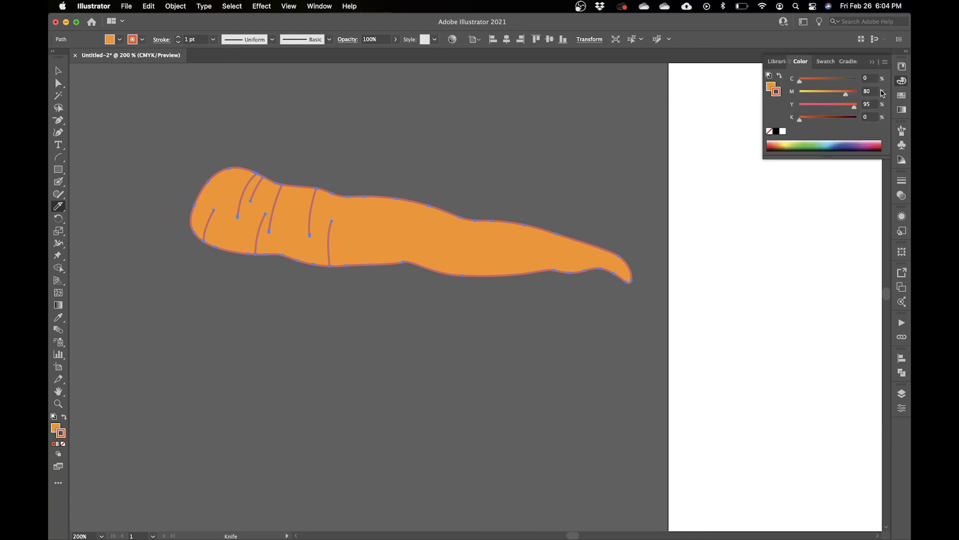
pyautogui.click(906, 84)
# Step: Cut more short crease lines from both edges into the carrot's middle section, undoing cuts that go wrong
pyautogui.moveTo(350, 196)
pyautogui.mouseDown()
pyautogui.moveTo(346, 241)
pyautogui.moveTo(366, 264)
pyautogui.mouseUp()
pyautogui.press('super+z')
pyautogui.press('super+z')
pyautogui.moveTo(360, 226)
pyautogui.mouseDown()
pyautogui.moveTo(360, 265)
pyautogui.moveTo(365, 236)
pyautogui.moveTo(322, 265)
pyautogui.mouseUp()
pyautogui.press('super+z')
pyautogui.moveTo(391, 199)
pyautogui.mouseDown()
pyautogui.moveTo(383, 243)
pyautogui.moveTo(396, 226)
pyautogui.mouseUp()
pyautogui.moveTo(403, 262); pyautogui.dragTo(408, 232)
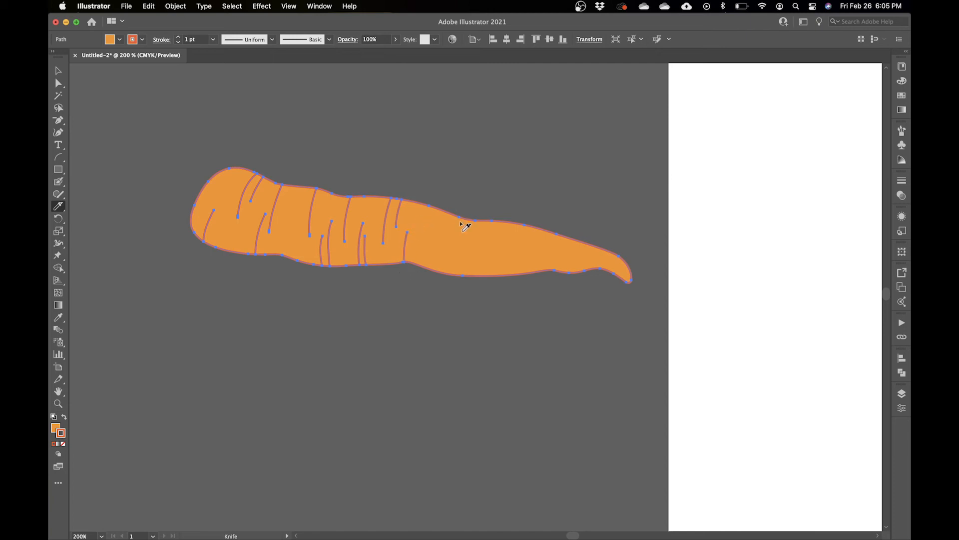
# Step: Continue the alternating knife-cut creases along the carrot's narrowing section and undo the last misplaced cut
pyautogui.moveTo(432, 200)
pyautogui.mouseDown()
pyautogui.moveTo(425, 241)
pyautogui.moveTo(436, 250)
pyautogui.moveTo(461, 241)
pyautogui.mouseUp()
pyautogui.moveTo(475, 284)
pyautogui.mouseDown()
pyautogui.moveTo(478, 254)
pyautogui.moveTo(466, 262)
pyautogui.mouseUp()
pyautogui.moveTo(483, 207)
pyautogui.mouseDown()
pyautogui.moveTo(500, 226)
pyautogui.moveTo(474, 245)
pyautogui.mouseUp()
pyautogui.moveTo(507, 216); pyautogui.dragTo(499, 252)
pyautogui.moveTo(517, 284); pyautogui.dragTo(517, 231)
pyautogui.moveTo(541, 224); pyautogui.dragTo(536, 249)
pyautogui.press('super+z')
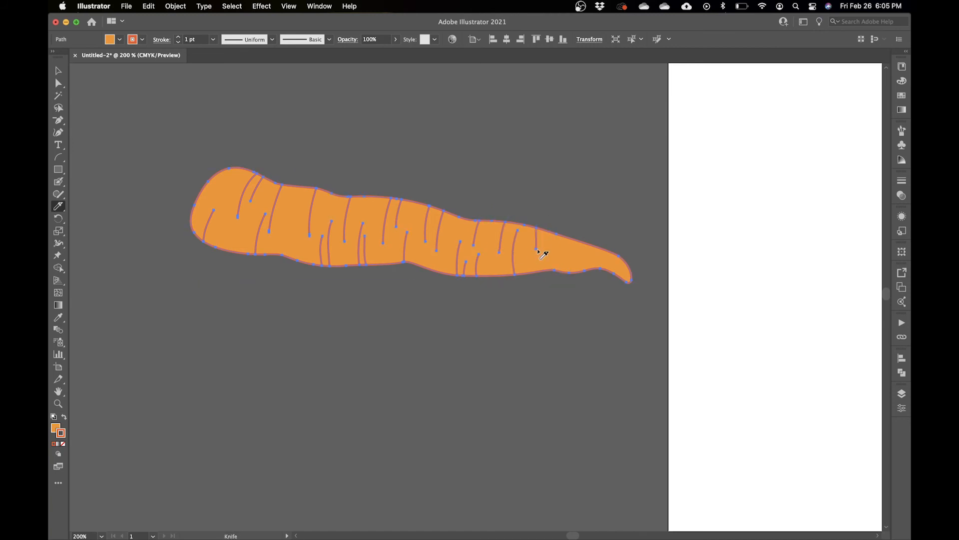
pyautogui.press('super+z')
# Step: Add progressively shorter knife-cut creases up to the carrot's tip, undoing unwanted cuts, and deselect the carrot
pyautogui.moveTo(539, 211); pyautogui.dragTo(537, 250)
pyautogui.moveTo(565, 249); pyautogui.dragTo(552, 281)
pyautogui.moveTo(549, 243); pyautogui.dragTo(545, 250)
pyautogui.press('super+z')
pyautogui.moveTo(550, 229); pyautogui.dragTo(543, 284)
pyautogui.press('v')
pyautogui.press('super+z')
pyautogui.press('super+z')
pyautogui.press('super+z')
pyautogui.press('super+z')
pyautogui.moveTo(536, 234)
pyautogui.mouseDown()
pyautogui.moveTo(534, 262)
pyautogui.moveTo(558, 243)
pyautogui.moveTo(565, 259)
pyautogui.moveTo(587, 251)
pyautogui.mouseUp()
pyautogui.press('v')
pyautogui.click(614, 388)
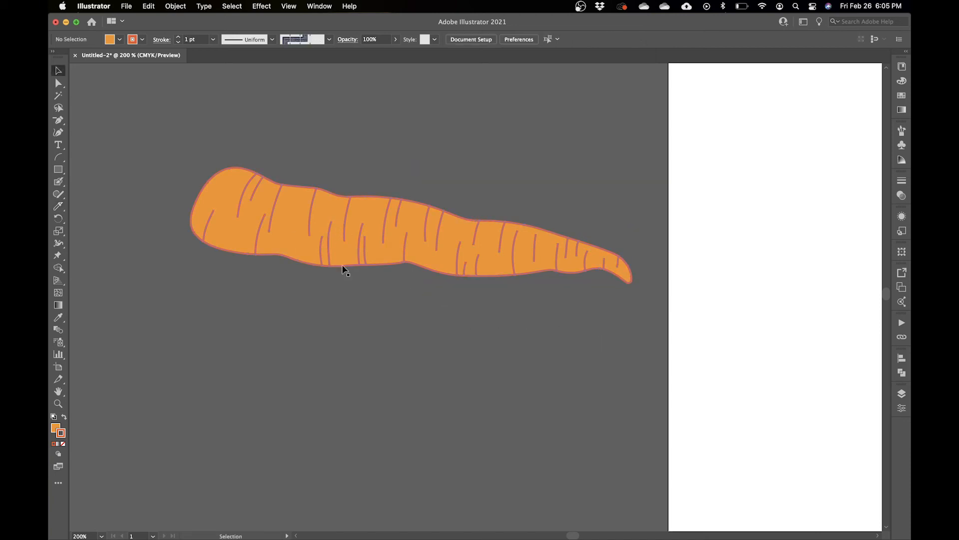
# Step: Try pulling an anchor point of one knife cut below the carrot's lower edge and undo the move
pyautogui.click(305, 240)
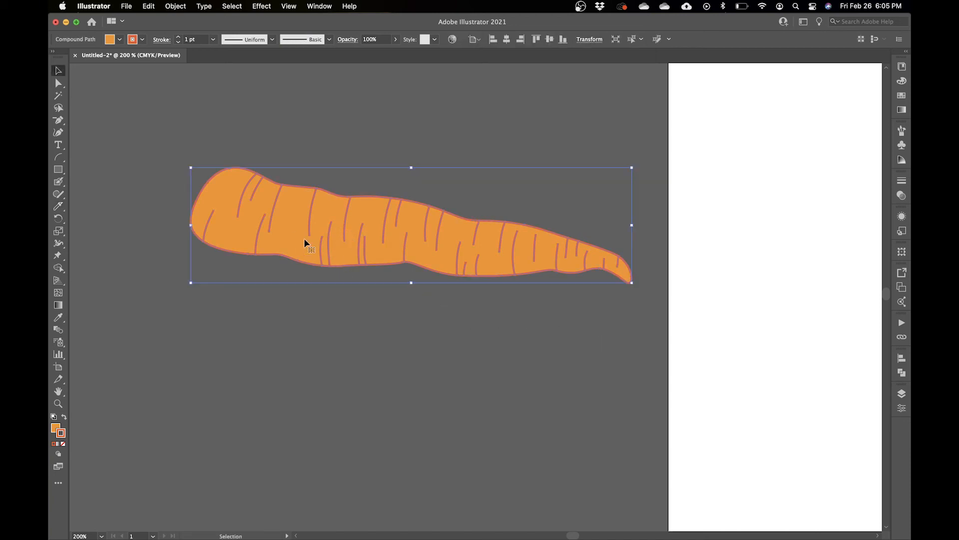
pyautogui.click(163, 40)
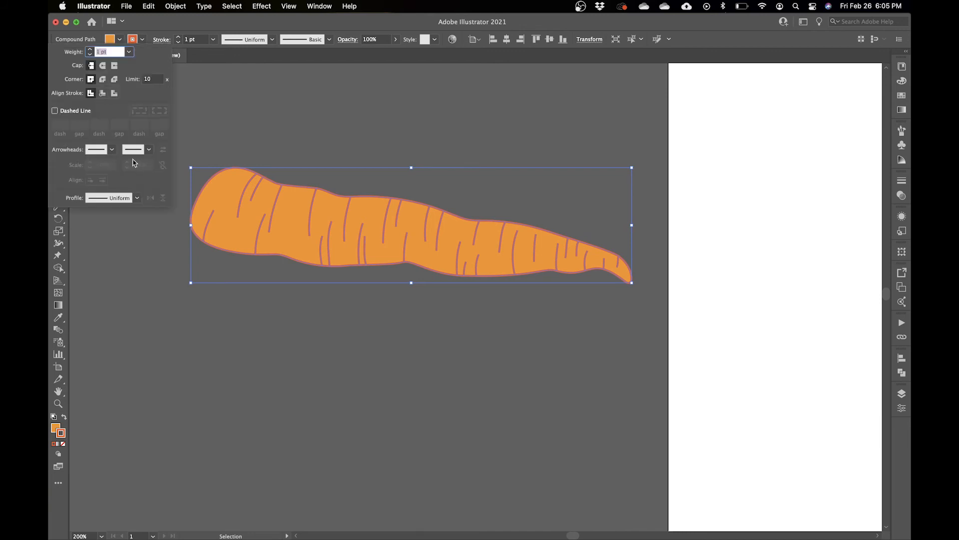
pyautogui.click(331, 324)
pyautogui.press('a')
pyautogui.click(325, 280)
pyautogui.moveTo(329, 265); pyautogui.dragTo(326, 297)
pyautogui.press('super+z')
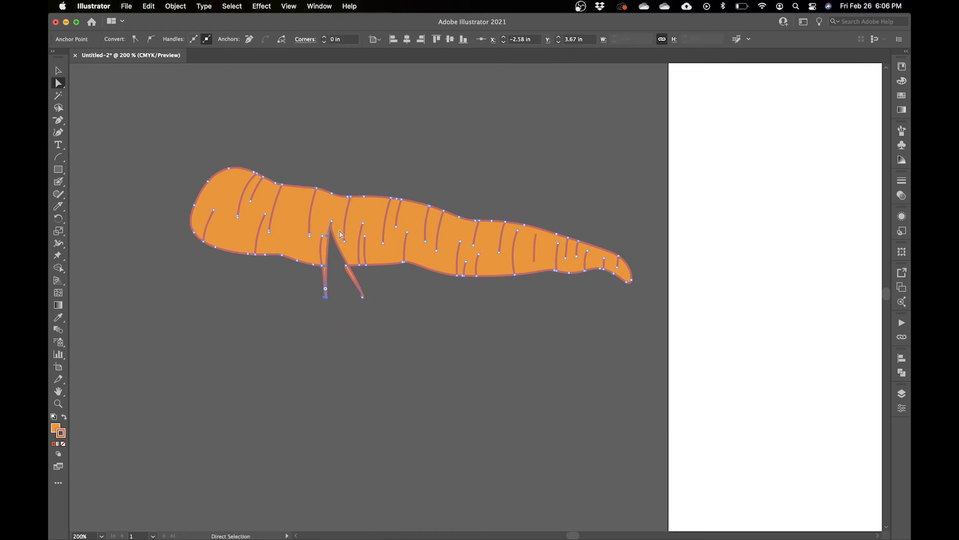
pyautogui.press('super+z')
pyautogui.press('super+z')
pyautogui.press('super+z')
pyautogui.press('super+z')
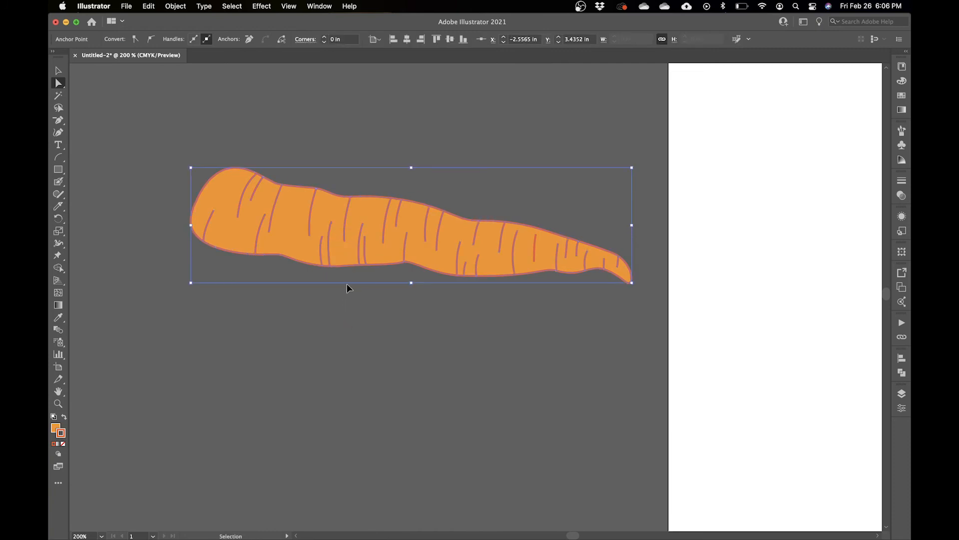
# Step: Set the carrot stroke's corners to Round Join
pyautogui.click(212, 133)
pyautogui.press('v')
pyautogui.click(283, 250)
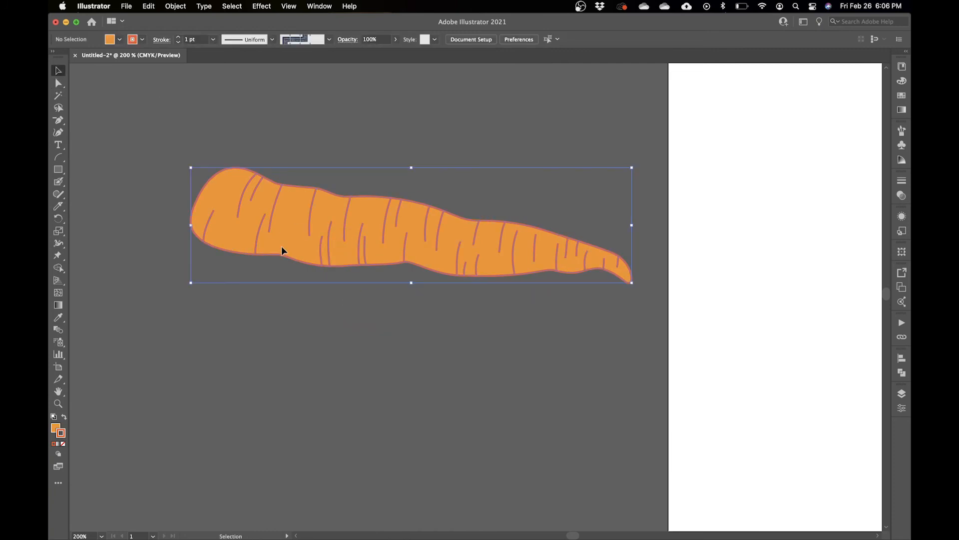
pyautogui.click(165, 42)
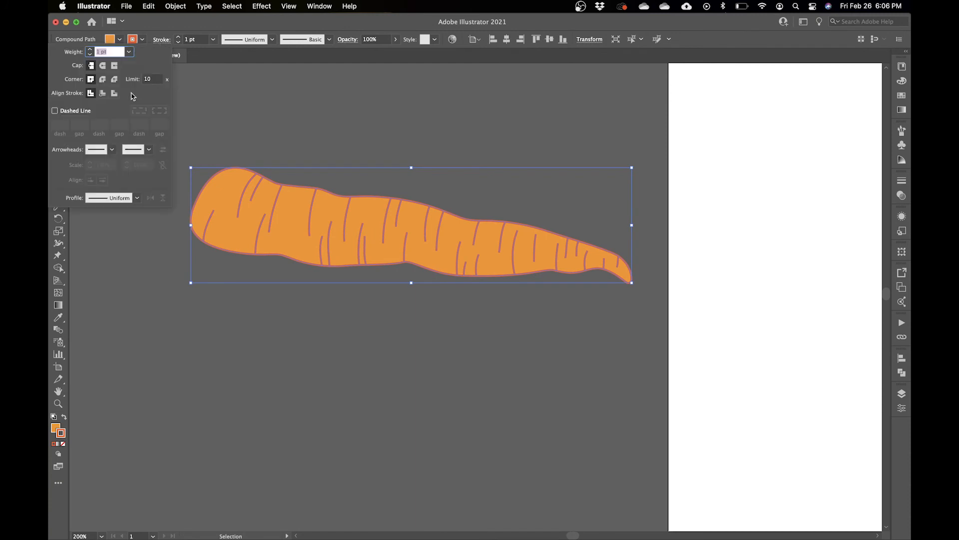
pyautogui.click(103, 81)
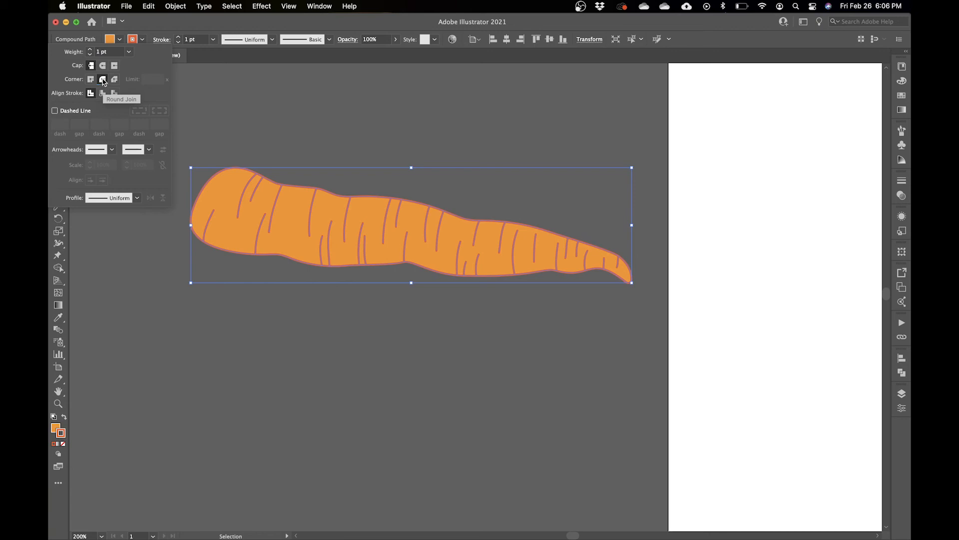
pyautogui.click(327, 123)
pyautogui.click(368, 389)
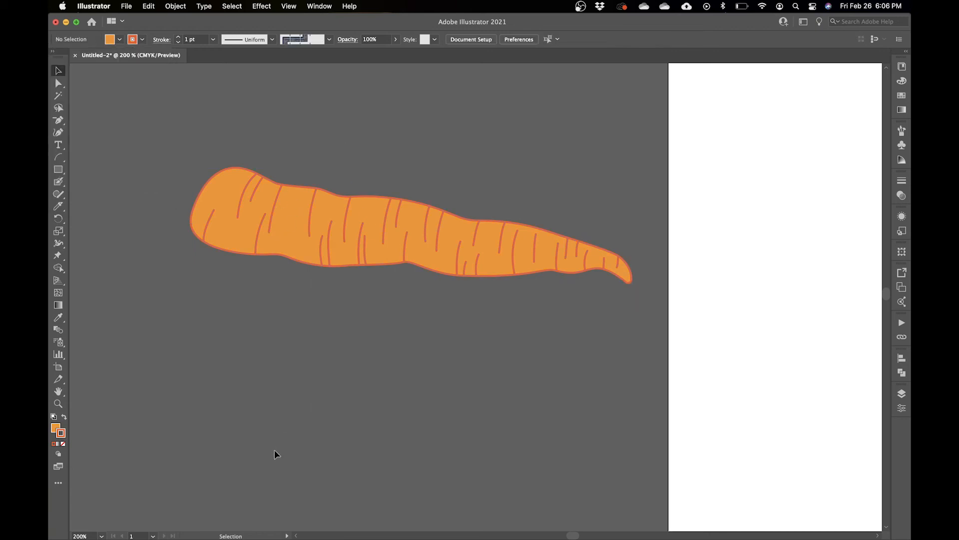
# Step: Move the carrot onto the snowman's face below the eyes and scale it down proportionally to nose size
pyautogui.press('space')
pyautogui.moveTo(467, 333); pyautogui.dragTo(316, 359)
pyautogui.moveTo(307, 278); pyautogui.dragTo(647, 276)
pyautogui.press('super+minus')
pyautogui.press('super+minus')
pyautogui.moveTo(525, 347); pyautogui.dragTo(306, 365)
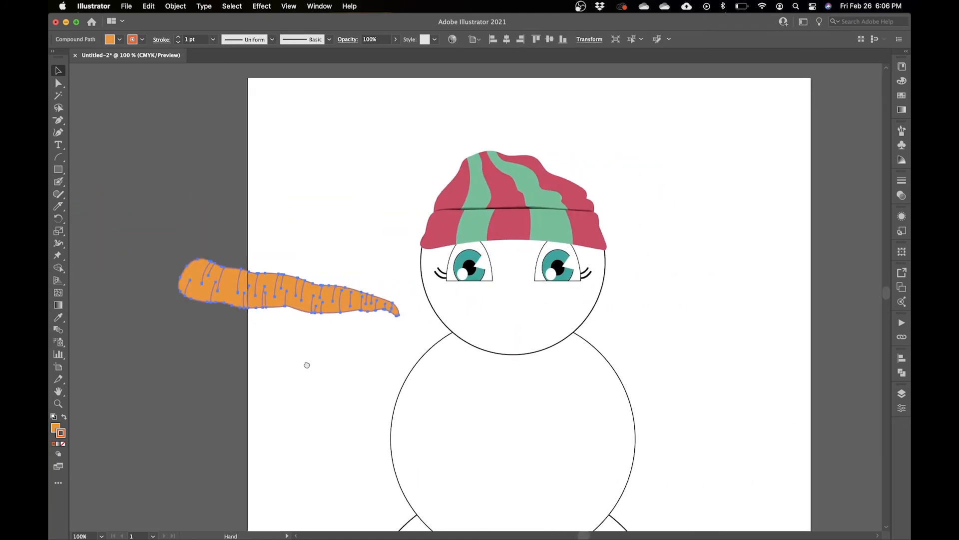
pyautogui.moveTo(283, 289); pyautogui.dragTo(621, 313)
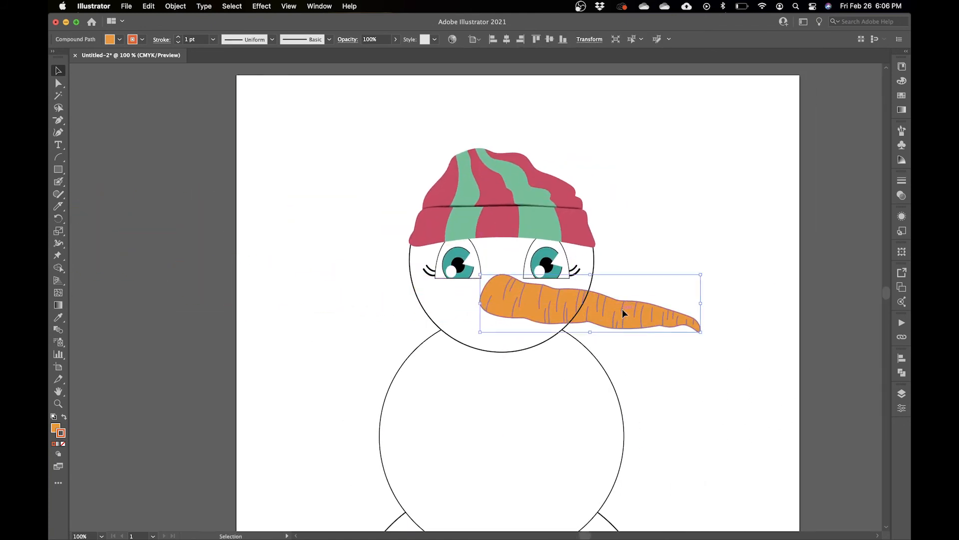
pyautogui.moveTo(701, 333); pyautogui.dragTo(669, 321)
pyautogui.moveTo(601, 304); pyautogui.dragTo(565, 295)
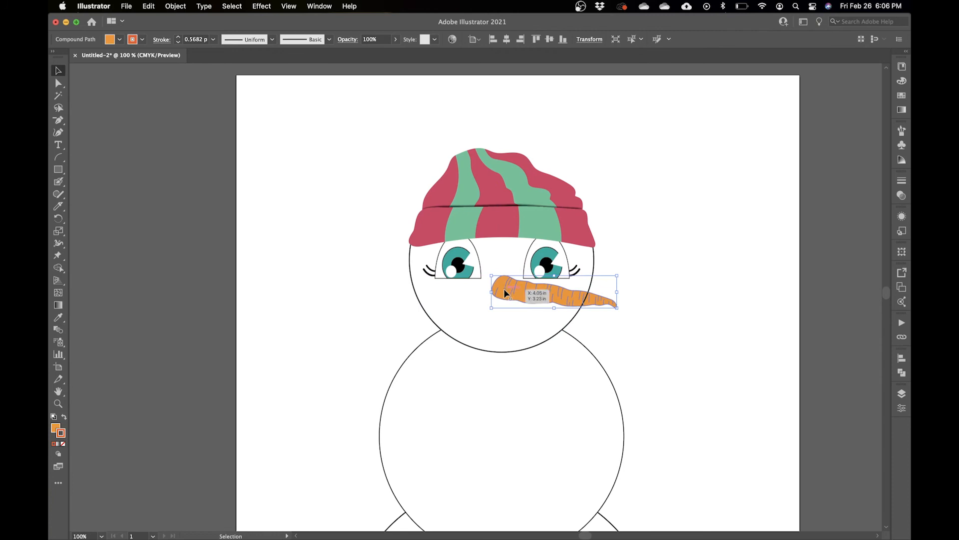
# Step: Narrow both of the snowman's eyes by pulling in the left side of each eye group
pyautogui.click(452, 264)
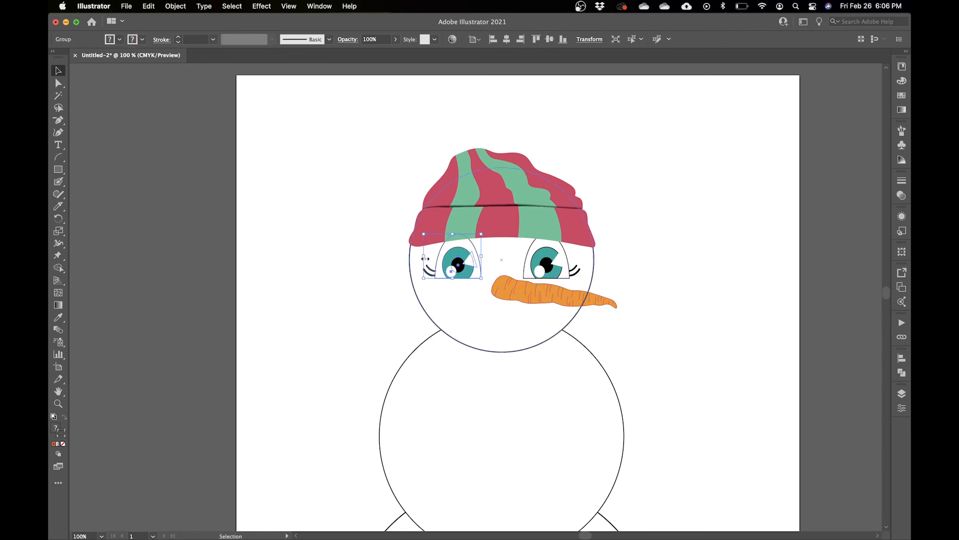
pyautogui.moveTo(424, 257); pyautogui.dragTo(432, 256)
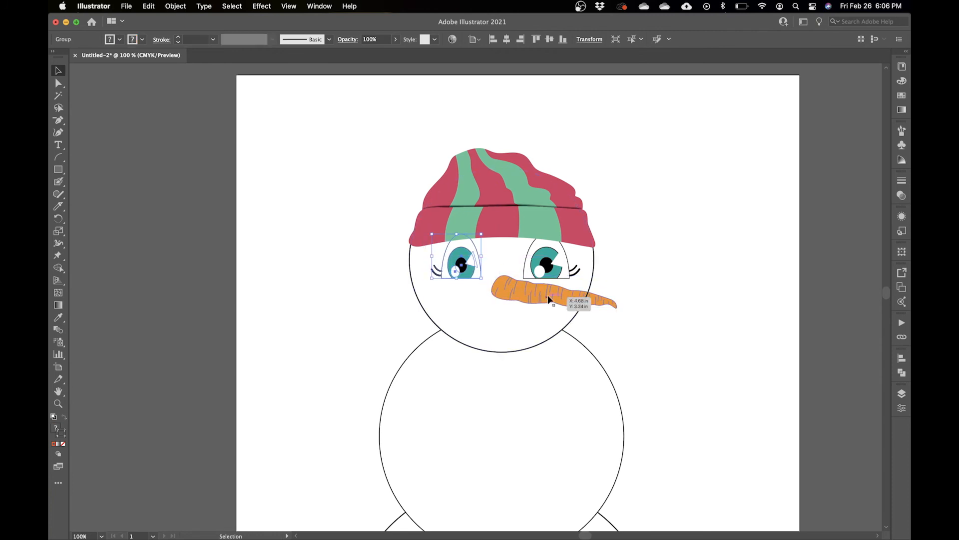
pyautogui.click(546, 268)
pyautogui.moveTo(523, 257); pyautogui.dragTo(539, 258)
pyautogui.click(614, 385)
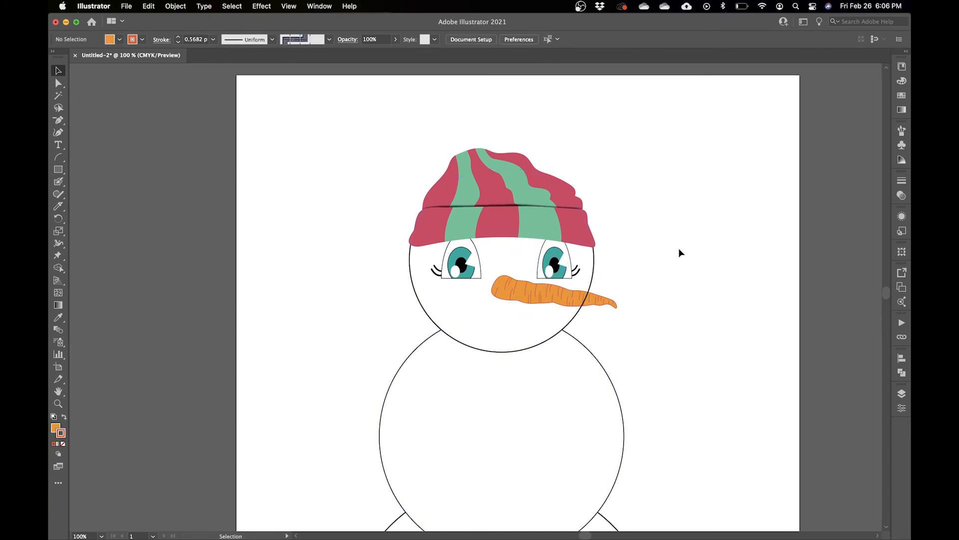
# Step: Shrink the carrot nose further and position it between the eyes with its tip just past the head's right edge
pyautogui.click(582, 295)
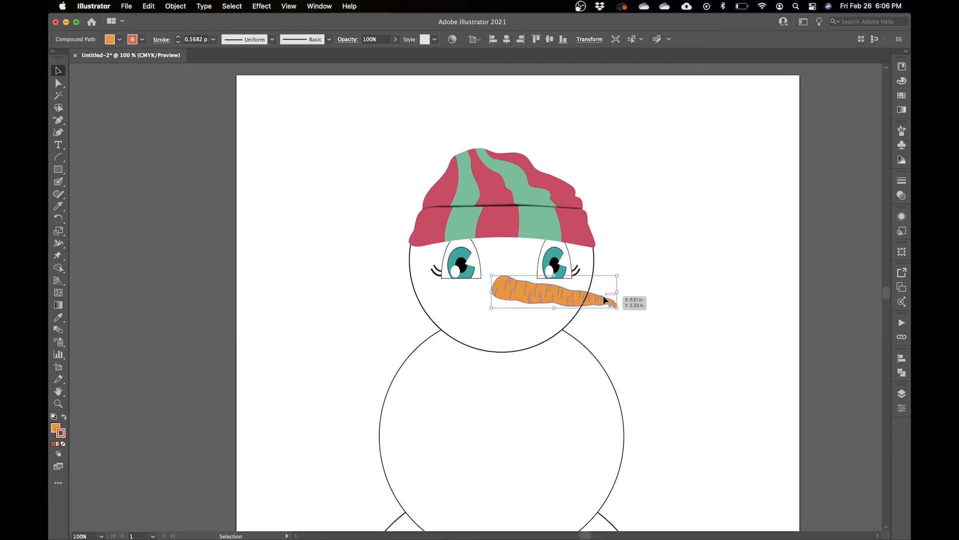
pyautogui.moveTo(618, 292); pyautogui.dragTo(556, 298)
pyautogui.click(588, 331)
pyautogui.click(635, 355)
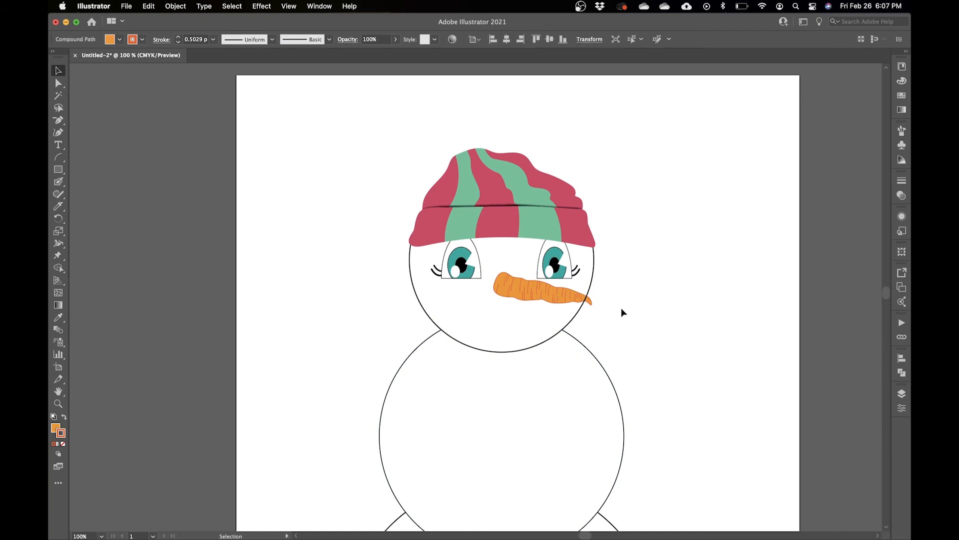
# Step: Change the carrot nose's blending mode so the head outline does not show through it
pyautogui.click(570, 297)
pyautogui.moveTo(545, 297); pyautogui.dragTo(591, 308)
pyautogui.press('super+z')
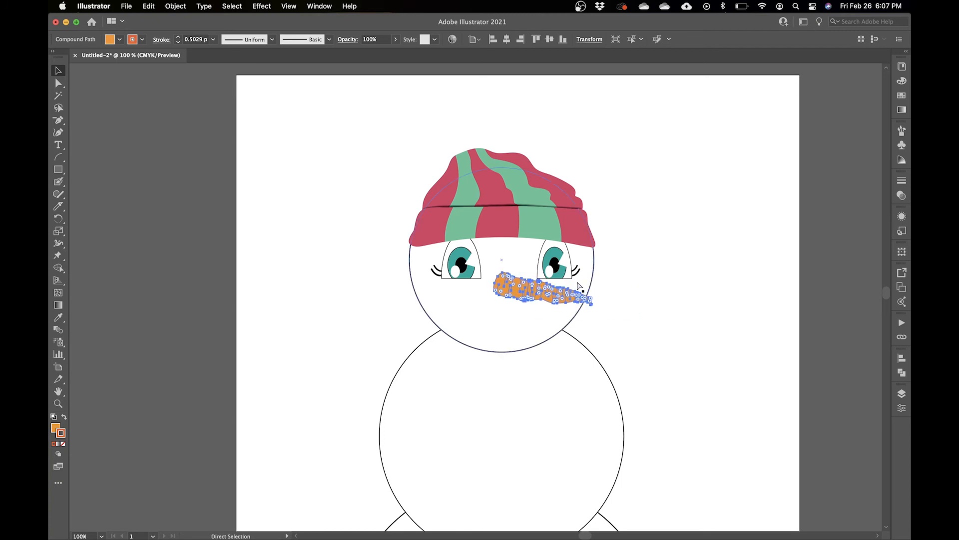
pyautogui.click(905, 219)
pyautogui.click(903, 198)
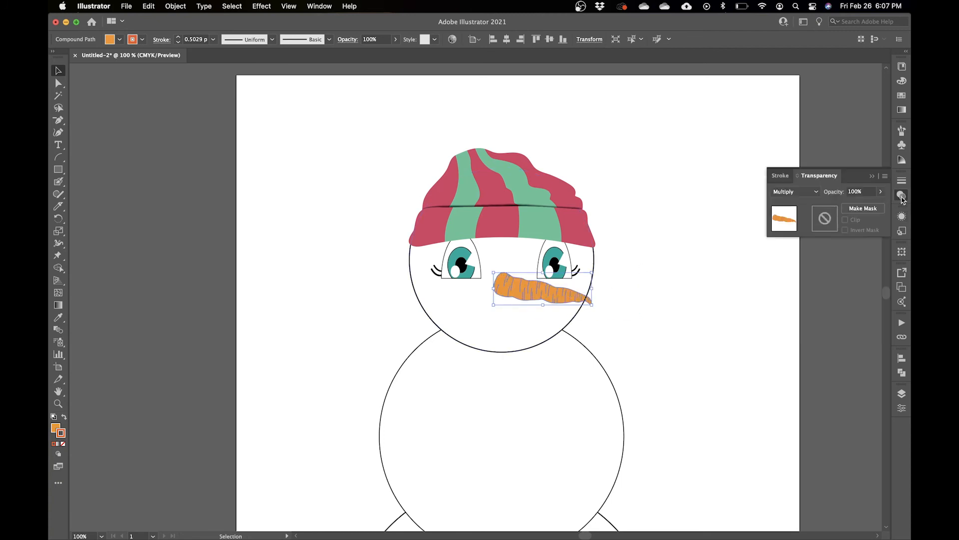
pyautogui.click(786, 196)
pyautogui.click(793, 200)
pyautogui.click(901, 197)
pyautogui.click(607, 286)
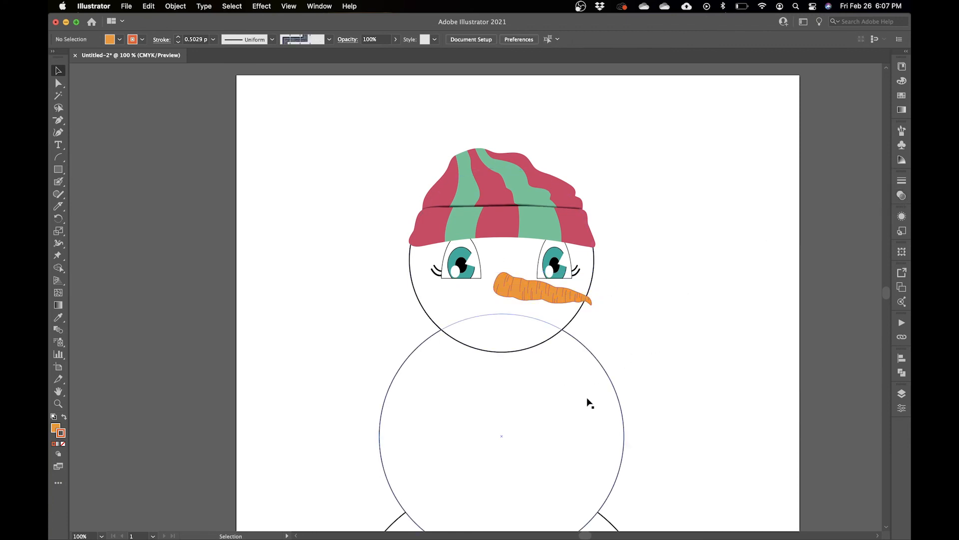
# Step: Move the snowman's left eye closer to the right one and shift the carrot nose slightly to the right
pyautogui.press('super+minus')
pyautogui.press('super+minus')
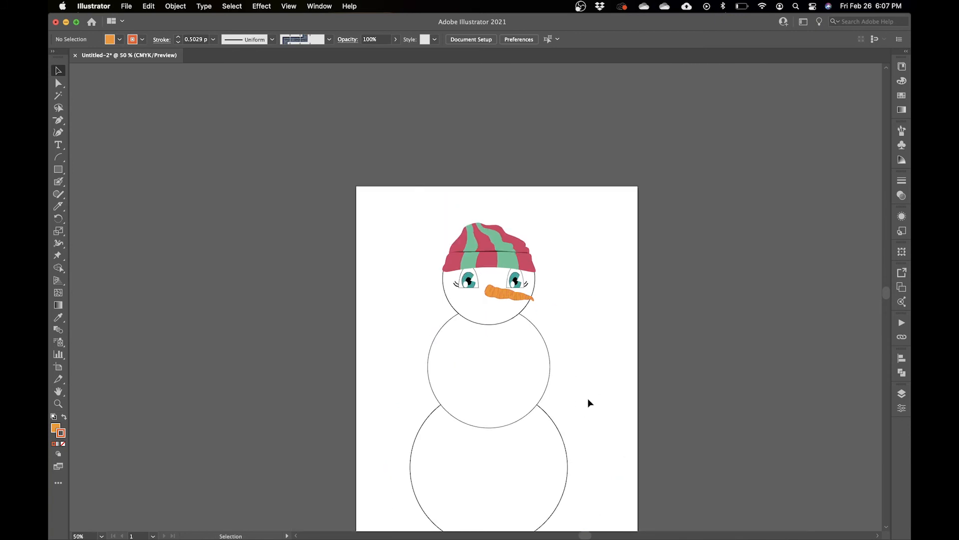
pyautogui.scroll(-4, 588, 399)
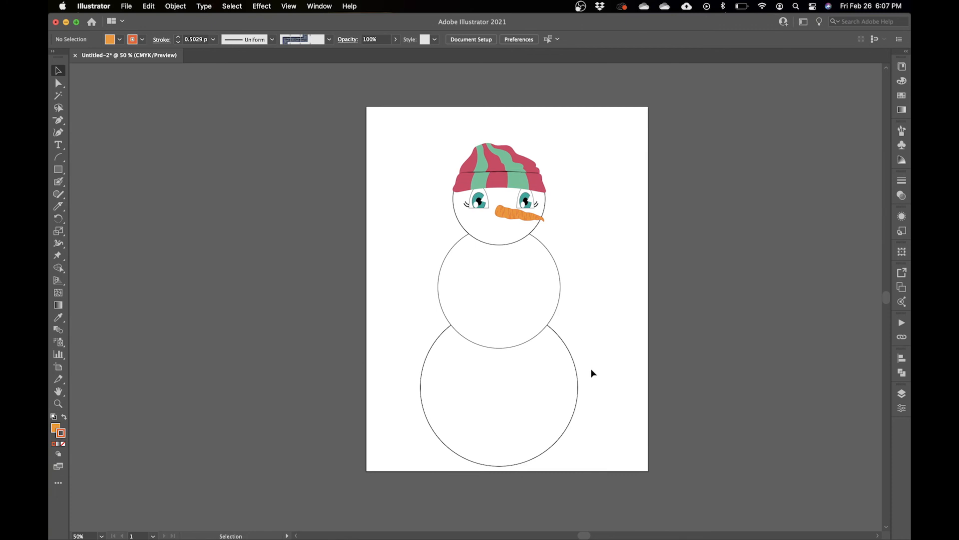
pyautogui.press('super+plus')
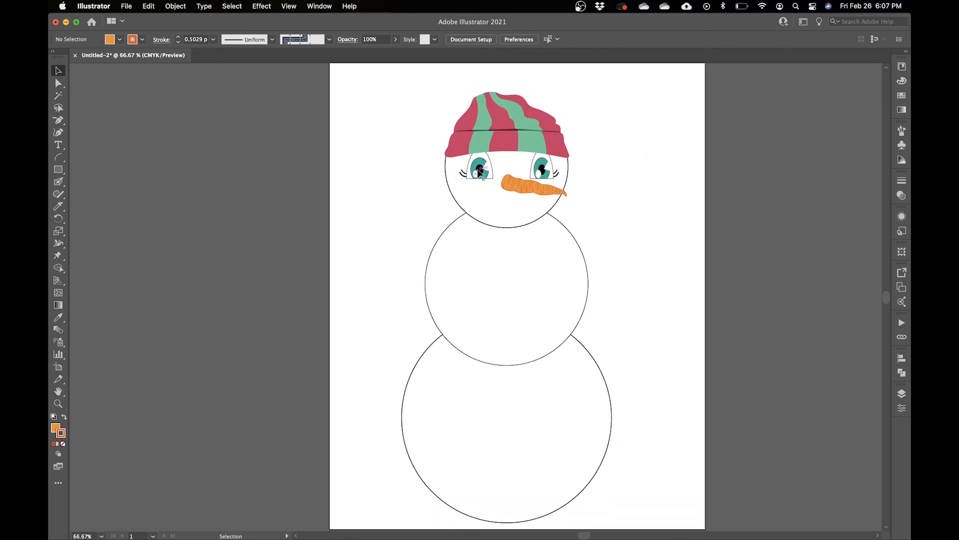
pyautogui.moveTo(480, 172); pyautogui.dragTo(540, 191)
pyautogui.click(572, 315)
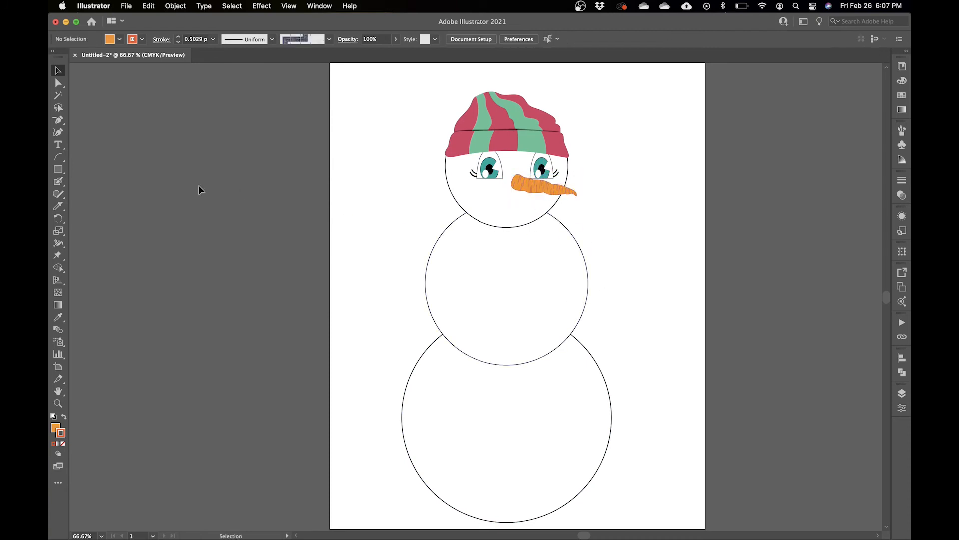
# Step: Paint a small irregular coal button on the upper part of the snowman's middle ball with the Blob Brush and fill it black
pyautogui.click(60, 183)
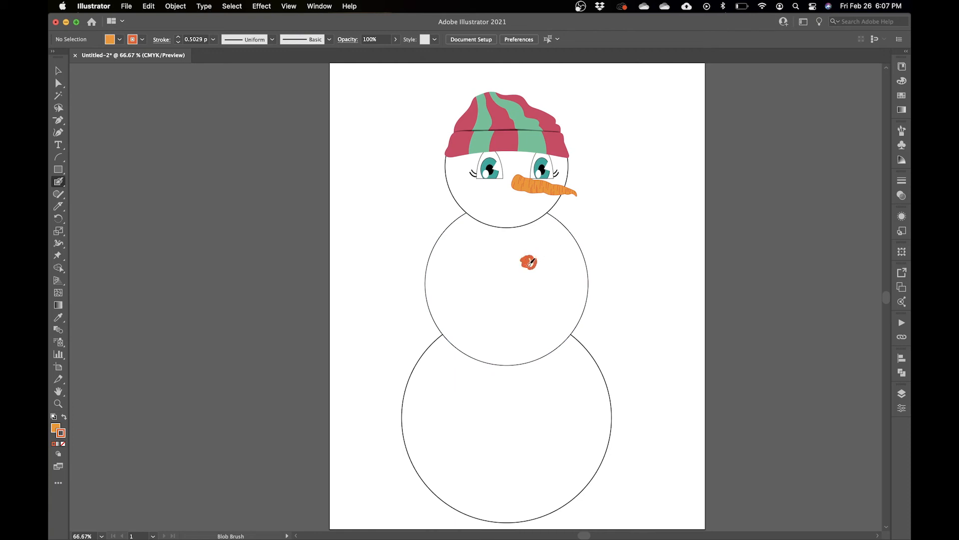
pyautogui.moveTo(529, 262); pyautogui.dragTo(531, 263)
pyautogui.click(532, 257)
pyautogui.press('v')
pyautogui.click(119, 39)
pyautogui.click(80, 56)
pyautogui.click(119, 39)
pyautogui.click(582, 278)
# Step: Duplicate the coal button twice to form a row of three running down the middle ball
pyautogui.moveTo(530, 267); pyautogui.dragTo(542, 298)
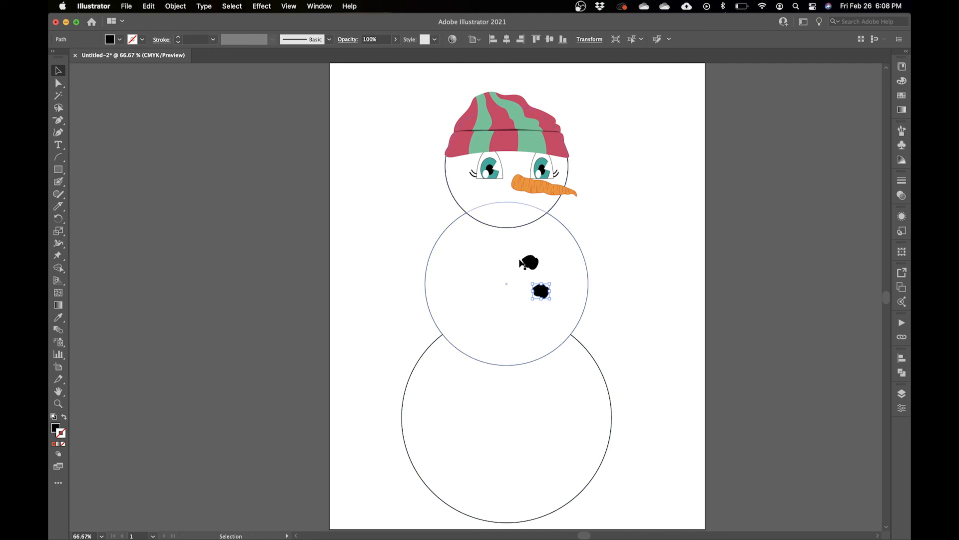
pyautogui.moveTo(541, 292)
pyautogui.mouseDown()
pyautogui.moveTo(532, 336)
pyautogui.moveTo(540, 306)
pyautogui.mouseUp()
pyautogui.press('super+z')
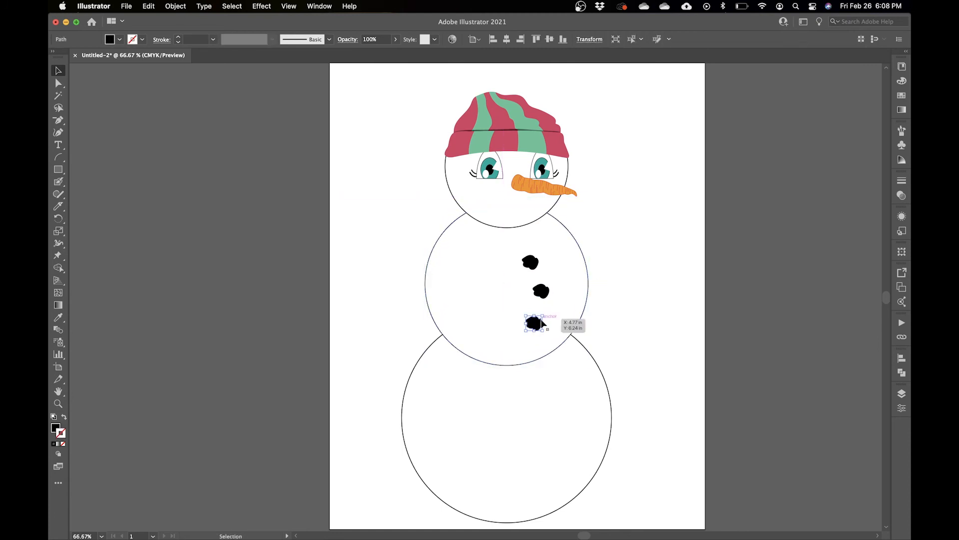
pyautogui.click(545, 313)
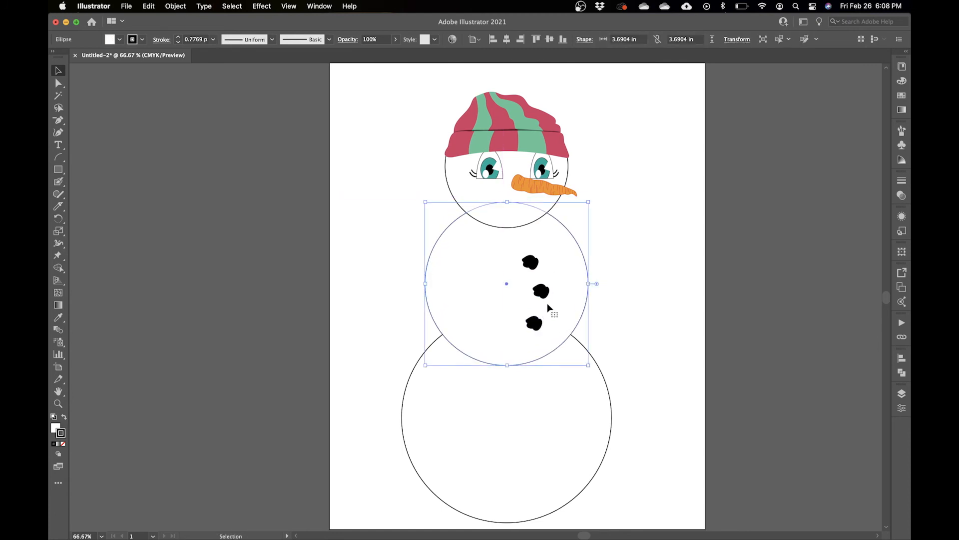
# Step: Vary the shapes of the middle and lower coal buttons with extra Blob Brush strokes
pyautogui.click(535, 322)
pyautogui.moveTo(545, 335); pyautogui.dragTo(549, 297)
pyautogui.hotkey('shift', 'b')
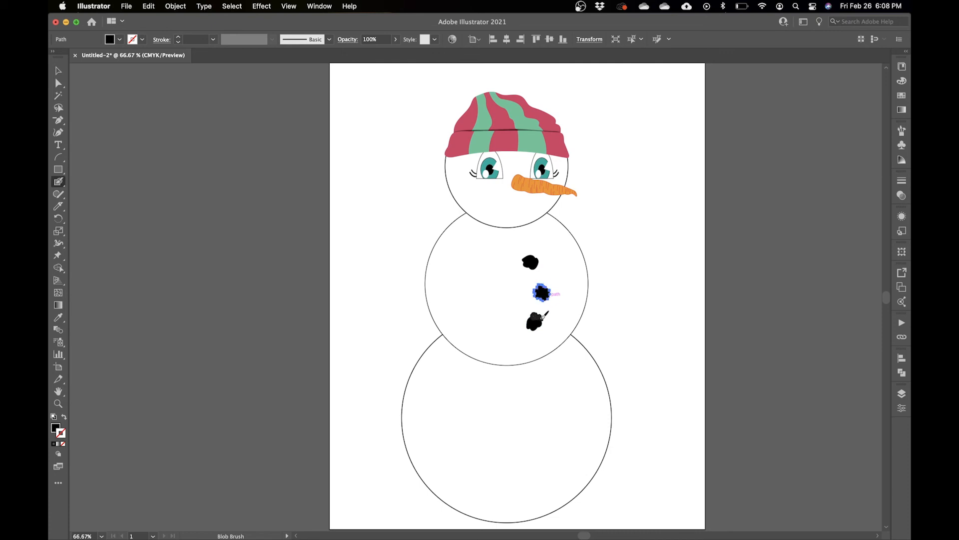
pyautogui.moveTo(534, 318); pyautogui.dragTo(537, 326)
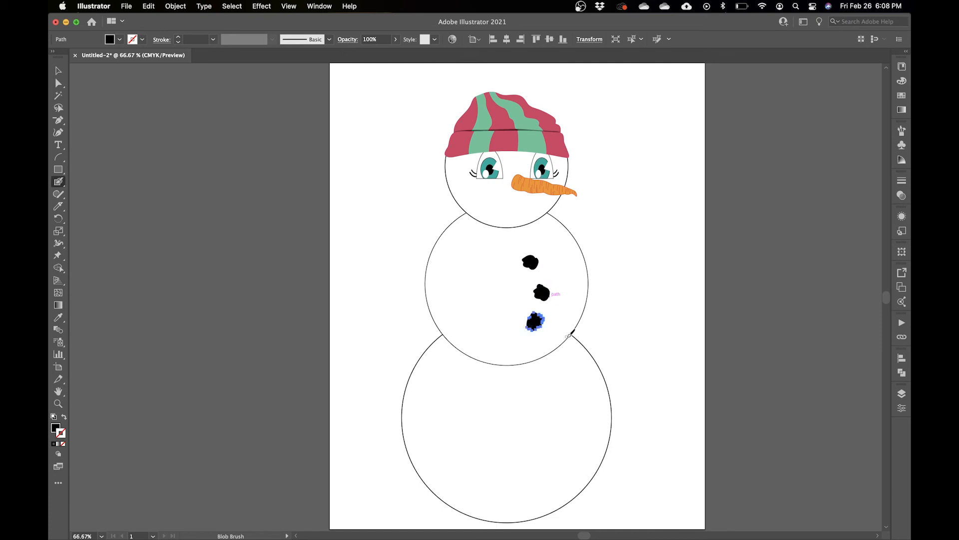
pyautogui.press('v')
pyautogui.click(618, 331)
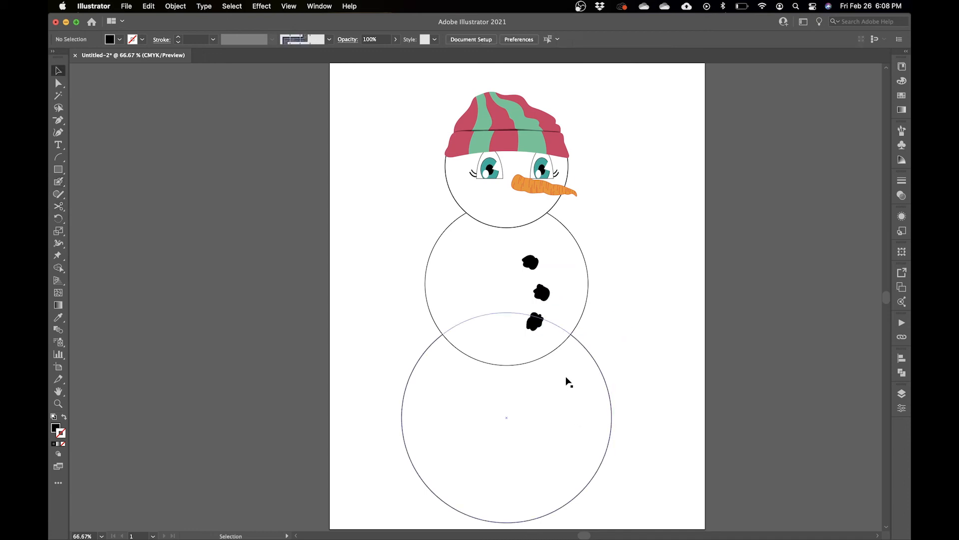
# Step: Shift the lower and upper coal buttons slightly to the right to even out the row
pyautogui.moveTo(534, 324); pyautogui.dragTo(537, 327)
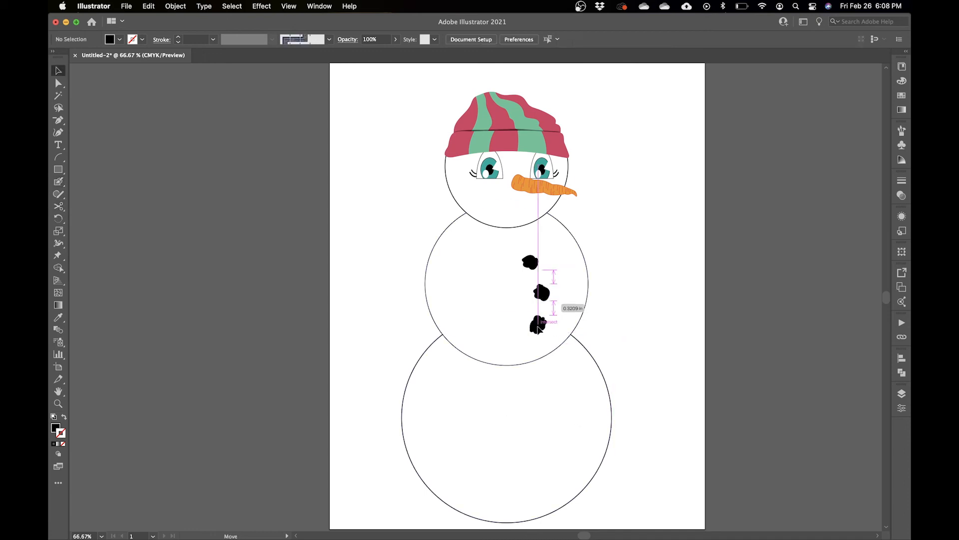
pyautogui.click(598, 338)
pyautogui.moveTo(534, 263); pyautogui.dragTo(539, 260)
pyautogui.click(622, 301)
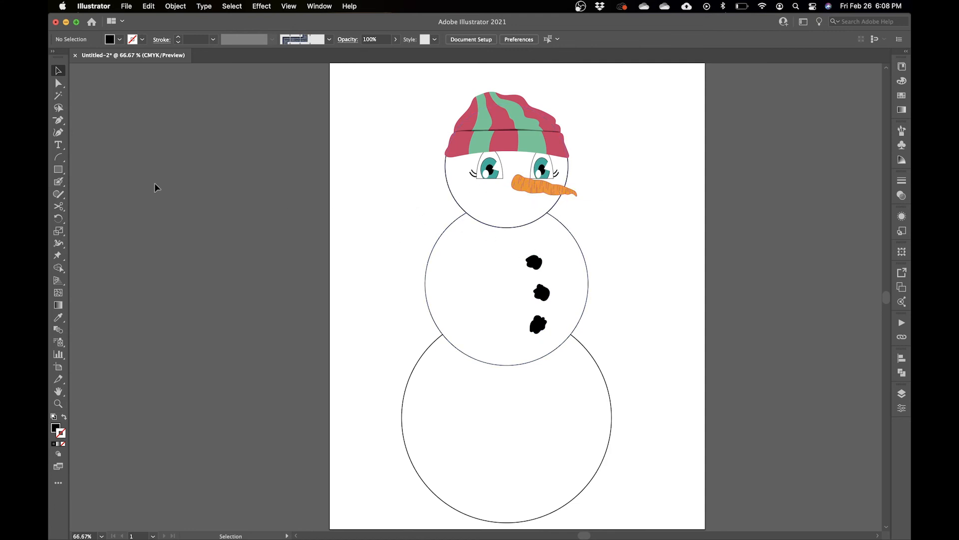
pyautogui.click(57, 171)
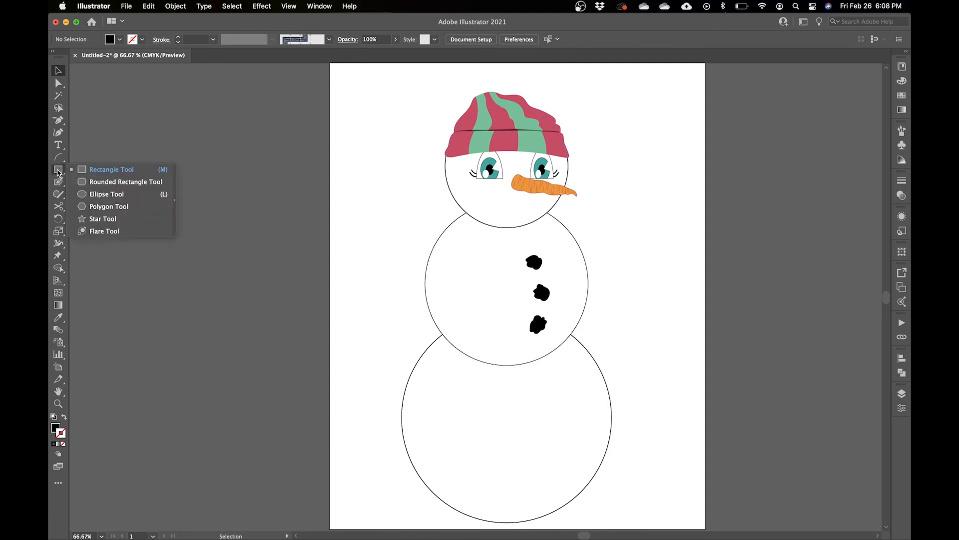
pyautogui.click(109, 182)
pyautogui.moveTo(111, 161); pyautogui.dragTo(305, 242)
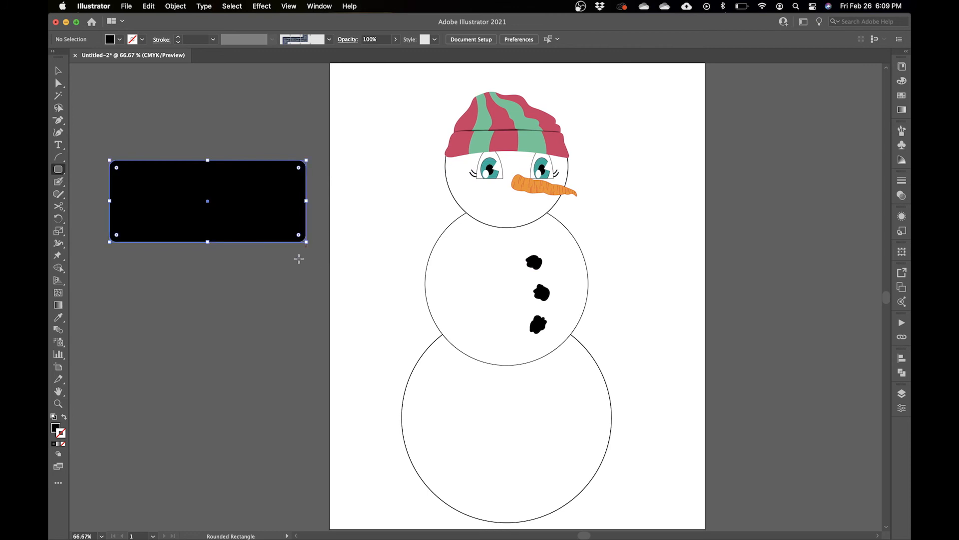
pyautogui.press('super+z')
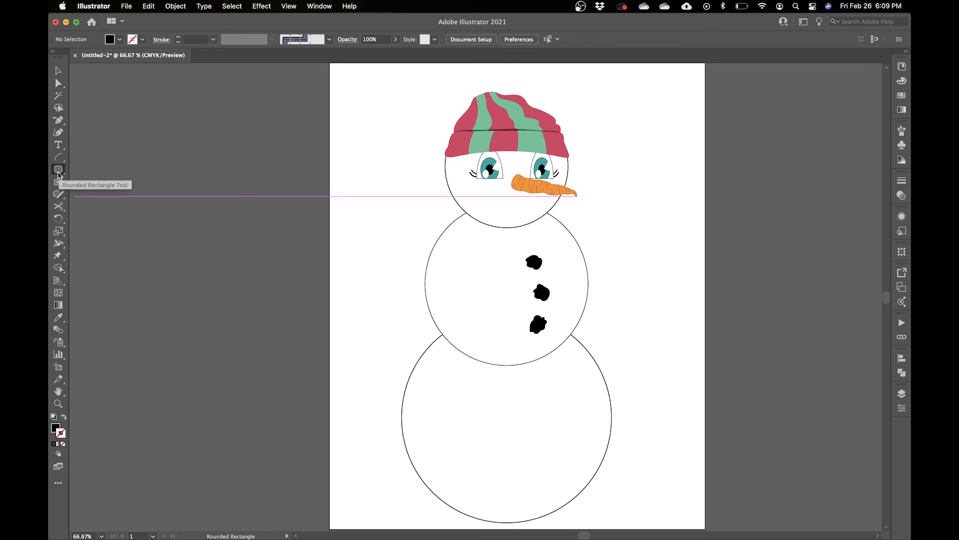
pyautogui.click(56, 172)
pyautogui.click(99, 171)
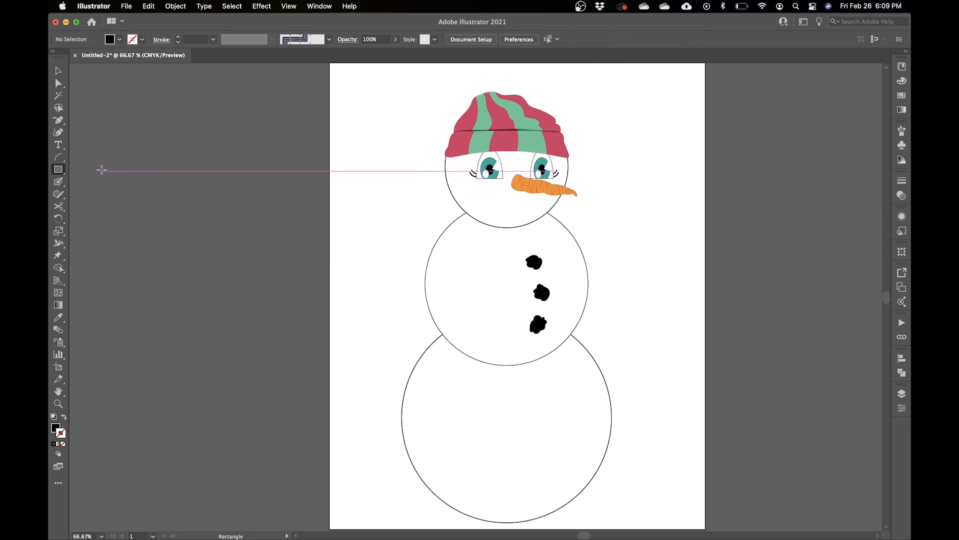
pyautogui.moveTo(143, 139)
pyautogui.mouseDown()
pyautogui.moveTo(156, 215)
pyautogui.moveTo(301, 241)
pyautogui.moveTo(319, 202)
pyautogui.mouseUp()
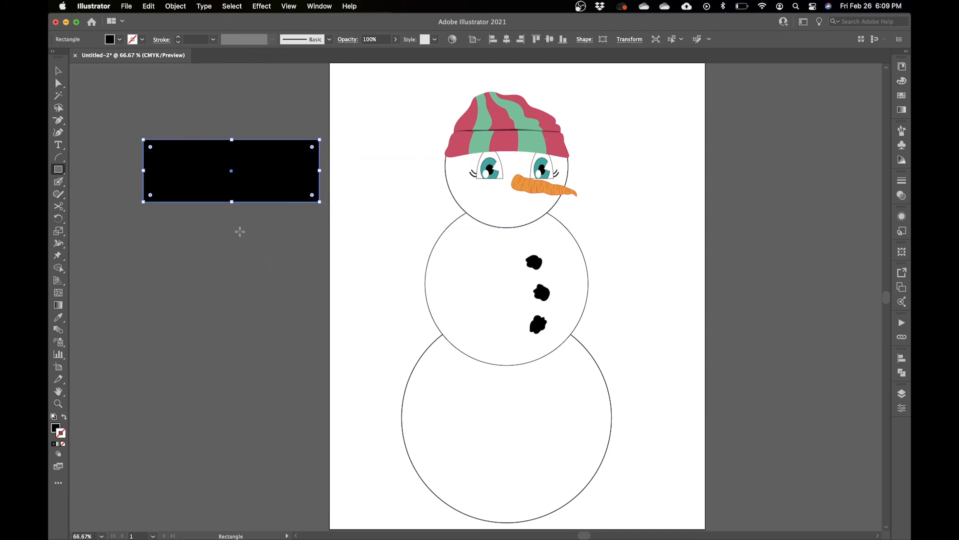
pyautogui.press('a')
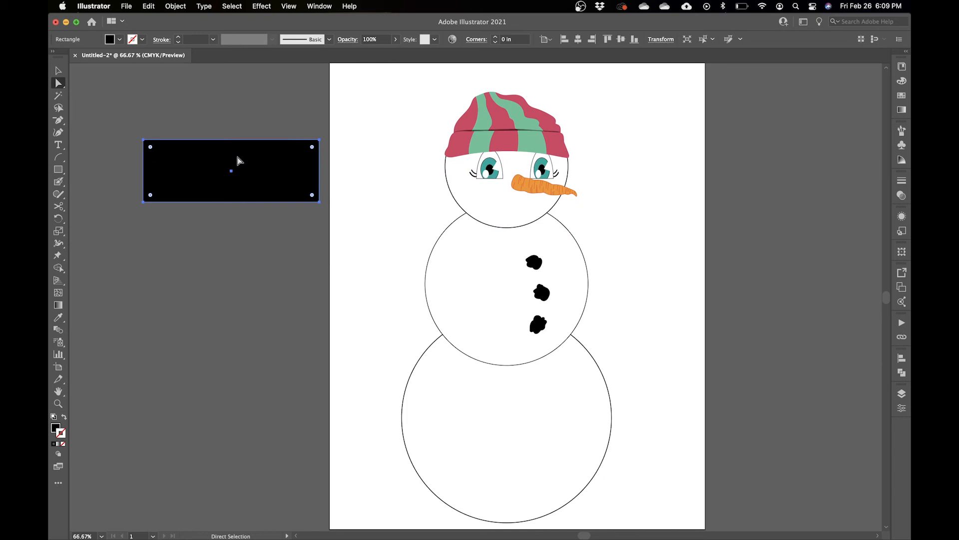
pyautogui.moveTo(150, 147)
pyautogui.mouseDown()
pyautogui.moveTo(190, 178)
pyautogui.moveTo(160, 158)
pyautogui.mouseUp()
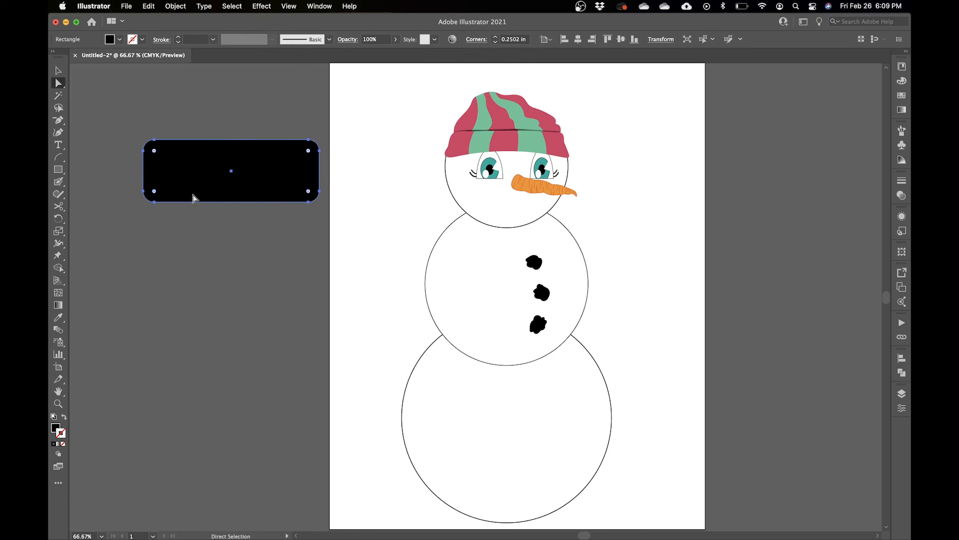
pyautogui.press('Delete')
# Step: Draw a wide black rounded rectangle beside the artboard for the scarf and reduce its width and height slightly
pyautogui.click(59, 169)
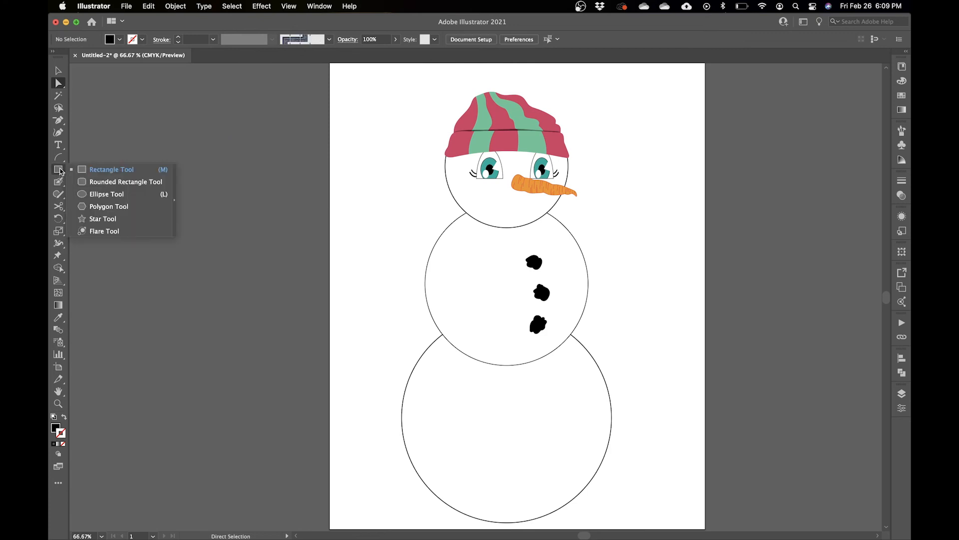
pyautogui.click(96, 187)
pyautogui.moveTo(92, 136); pyautogui.dragTo(270, 196)
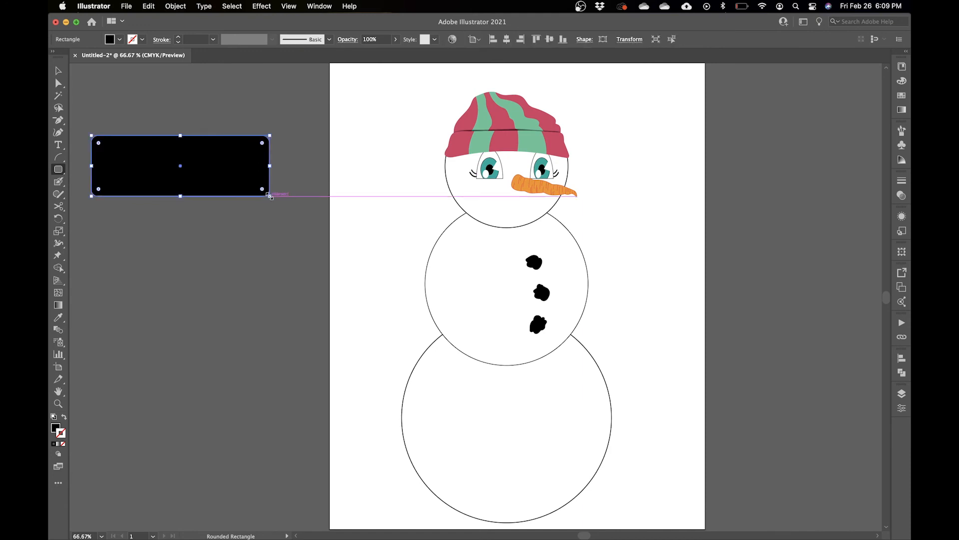
pyautogui.press('v')
pyautogui.moveTo(94, 166); pyautogui.dragTo(101, 166)
pyautogui.moveTo(185, 135); pyautogui.dragTo(190, 144)
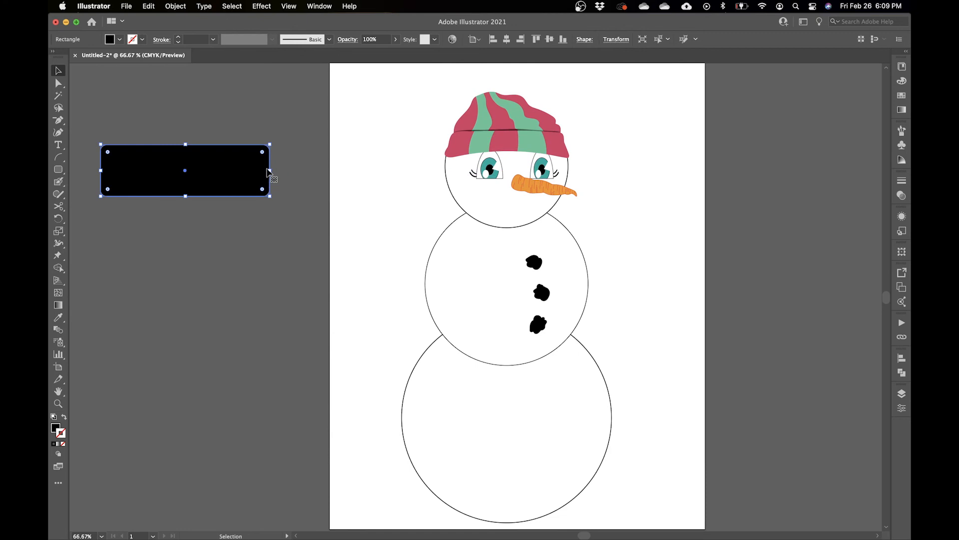
# Step: Place the rounded rectangle over the snowman's neck and resize it to a band slightly wider than the neck
pyautogui.moveTo(271, 170); pyautogui.dragTo(538, 210)
pyautogui.moveTo(506, 243); pyautogui.dragTo(508, 232)
pyautogui.moveTo(507, 190); pyautogui.dragTo(507, 196)
pyautogui.moveTo(434, 212)
pyautogui.mouseDown()
pyautogui.moveTo(470, 212)
pyautogui.moveTo(450, 212)
pyautogui.mouseUp()
pyautogui.moveTo(539, 221); pyautogui.dragTo(532, 223)
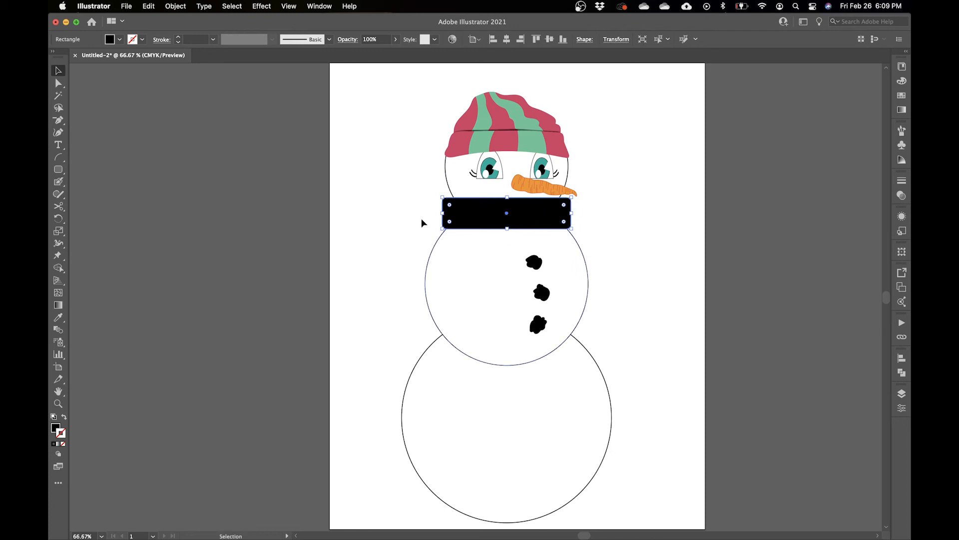
# Step: Taper the scarf band by moving its two upper corners inward
pyautogui.press('a')
pyautogui.click(444, 199)
pyautogui.moveTo(446, 200); pyautogui.dragTo(454, 199)
pyautogui.click(566, 200)
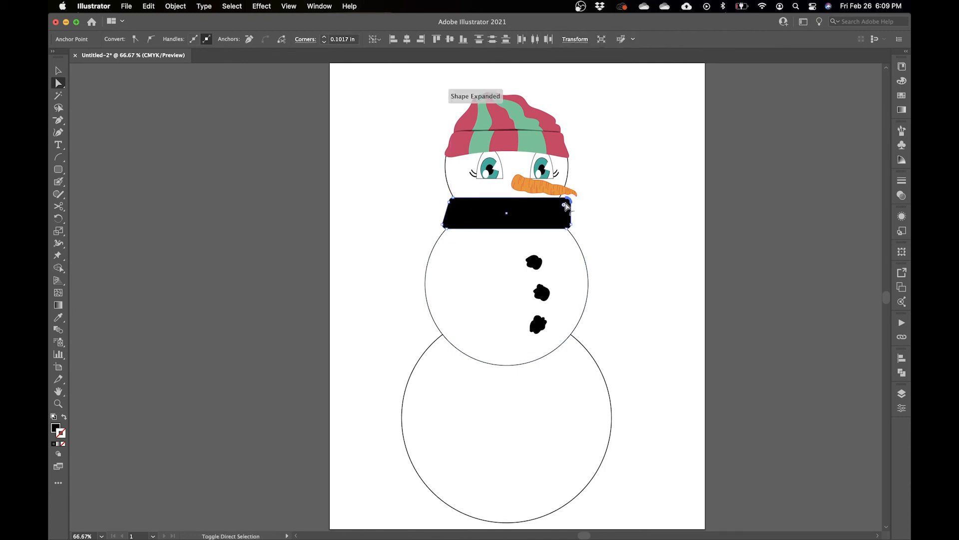
pyautogui.moveTo(570, 203); pyautogui.dragTo(563, 203)
pyautogui.click(577, 211)
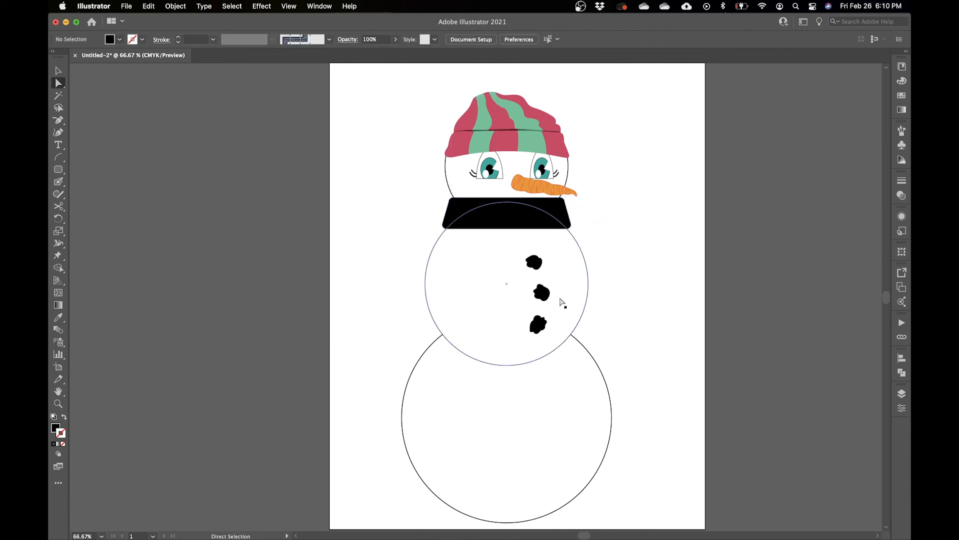
# Step: Move the scarf band beside the artboard and cut it into five slanted pieces with the Knife tool
pyautogui.press('v')
pyautogui.moveTo(529, 220); pyautogui.dragTo(250, 190)
pyautogui.click(79, 232)
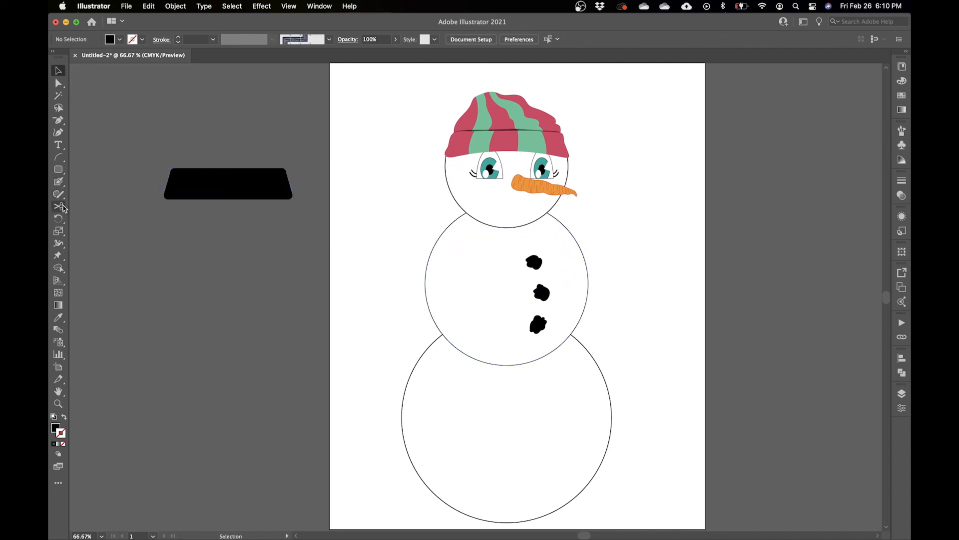
pyautogui.moveTo(62, 208); pyautogui.dragTo(90, 230)
pyautogui.moveTo(195, 157); pyautogui.dragTo(182, 206)
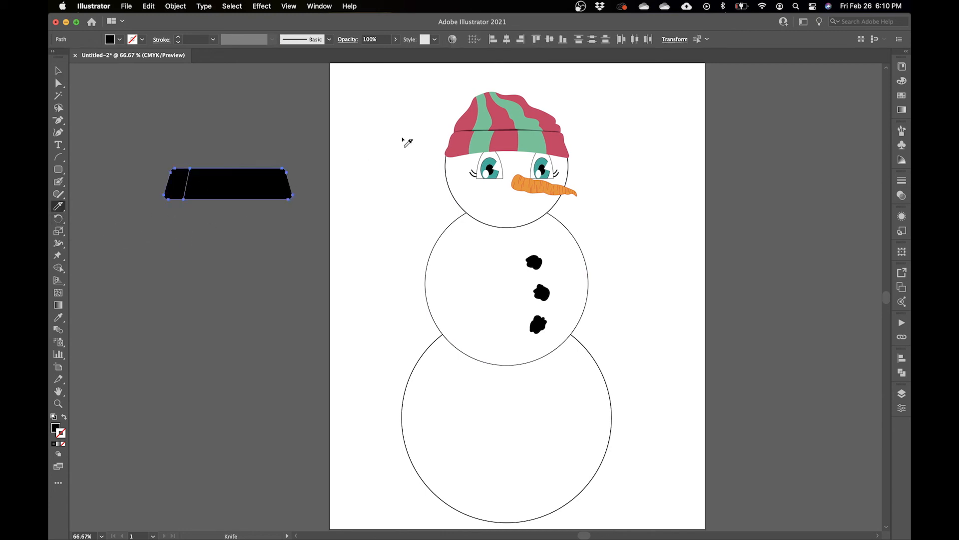
pyautogui.moveTo(216, 161); pyautogui.dragTo(214, 212)
pyautogui.press('super+z')
pyautogui.moveTo(219, 153); pyautogui.dragTo(210, 250)
pyautogui.moveTo(238, 153); pyautogui.dragTo(244, 265)
pyautogui.moveTo(261, 156); pyautogui.dragTo(274, 253)
pyautogui.press('v')
pyautogui.click(225, 280)
# Step: Color the two outer pieces and the center piece of the scarf band with the green sampled from the hat
pyautogui.click(179, 186)
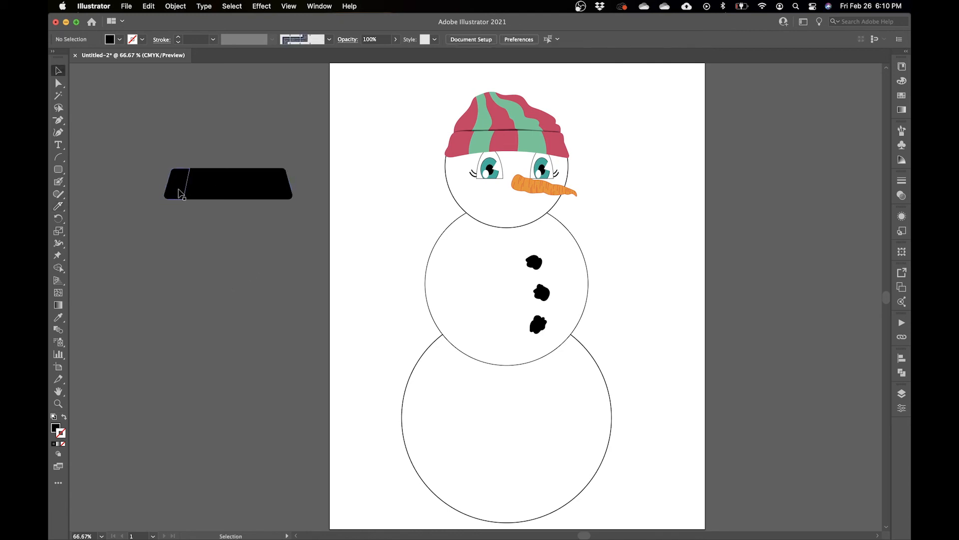
pyautogui.keyDown('shift'); pyautogui.click(221, 189); pyautogui.keyUp('shift')
pyautogui.keyDown('shift'); pyautogui.click(275, 185); pyautogui.keyUp('shift')
pyautogui.press('i')
pyautogui.click(459, 144)
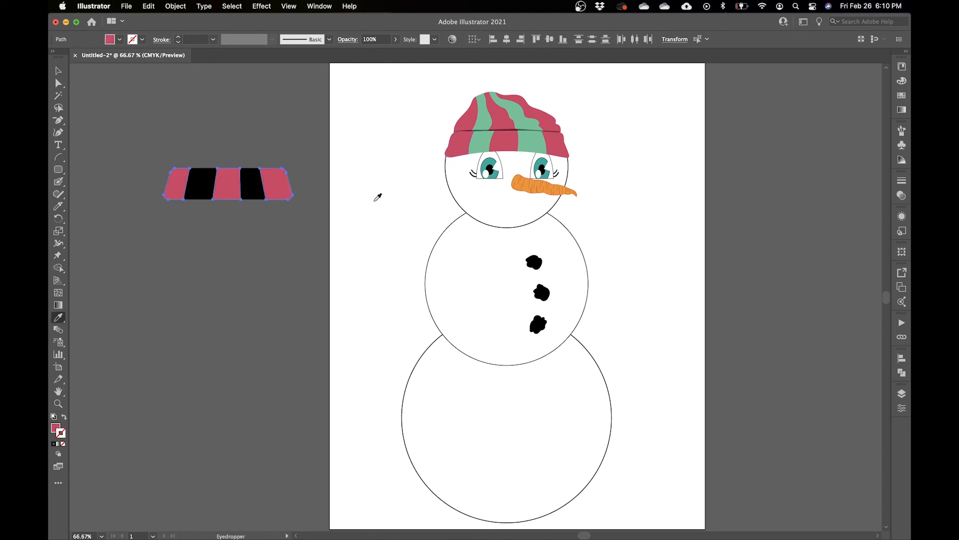
pyautogui.click(483, 136)
pyautogui.press('v')
# Step: Color the two remaining black scarf pieces with the red sampled from the hat
pyautogui.click(206, 181)
pyautogui.keyDown('shift'); pyautogui.click(250, 188); pyautogui.keyUp('shift')
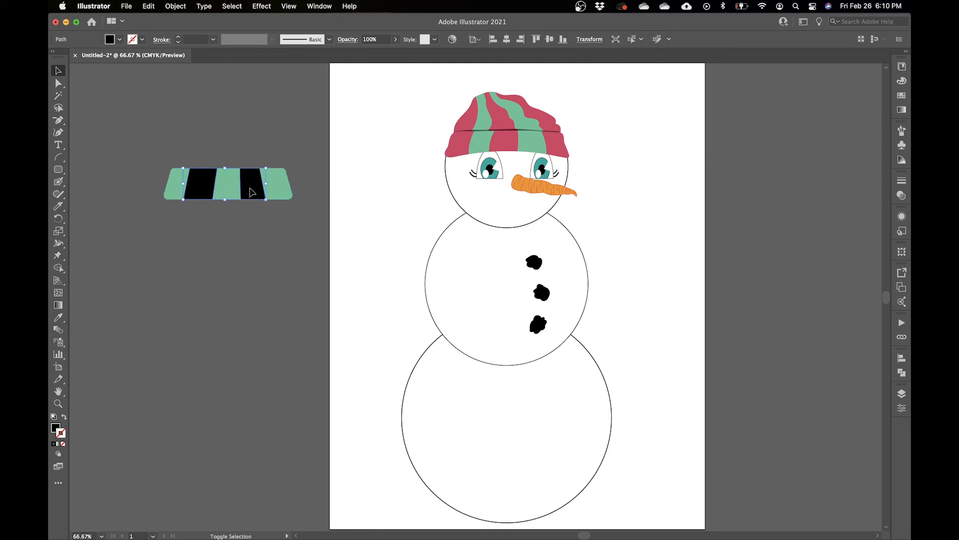
pyautogui.press('i')
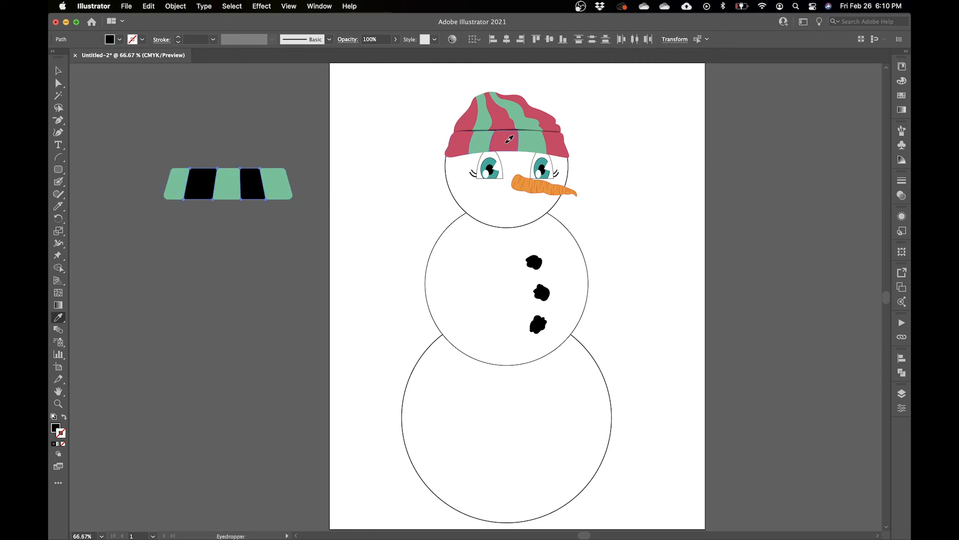
pyautogui.click(509, 138)
pyautogui.press('v')
pyautogui.click(244, 272)
# Step: Group the five scarf pieces and position the striped band over the snowman's neck
pyautogui.moveTo(161, 121); pyautogui.dragTo(302, 244)
pyautogui.moveTo(273, 185); pyautogui.dragTo(240, 203)
pyautogui.press('super+g')
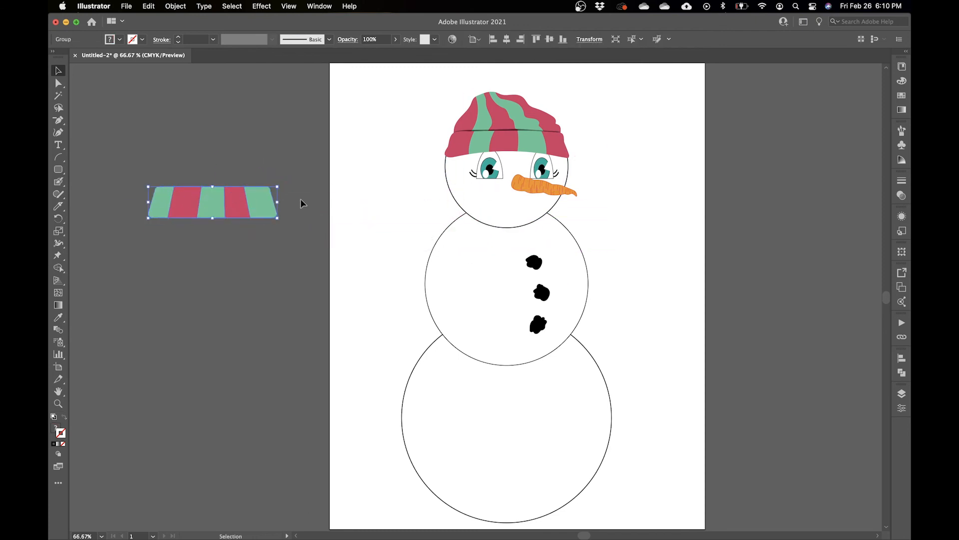
pyautogui.moveTo(250, 208); pyautogui.dragTo(546, 213)
pyautogui.click(607, 283)
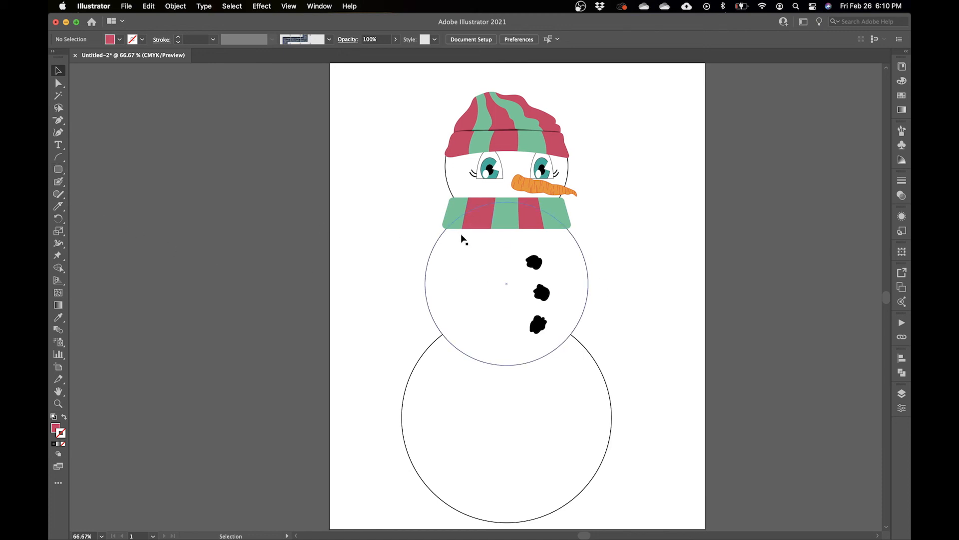
# Step: Draw a tall red rectangle for the scarf's tail and size it to hang from the band's left part over the middle ball
pyautogui.click(58, 173)
pyautogui.click(164, 168)
pyautogui.moveTo(165, 129); pyautogui.dragTo(200, 356)
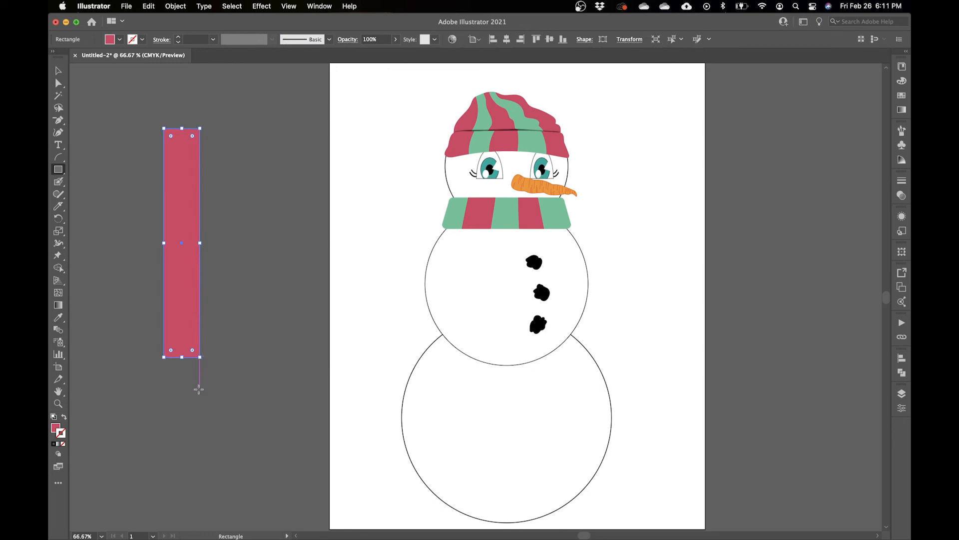
pyautogui.press('v')
pyautogui.moveTo(193, 315); pyautogui.dragTo(471, 357)
pyautogui.moveTo(487, 282); pyautogui.dragTo(478, 283)
pyautogui.moveTo(465, 356); pyautogui.dragTo(466, 351)
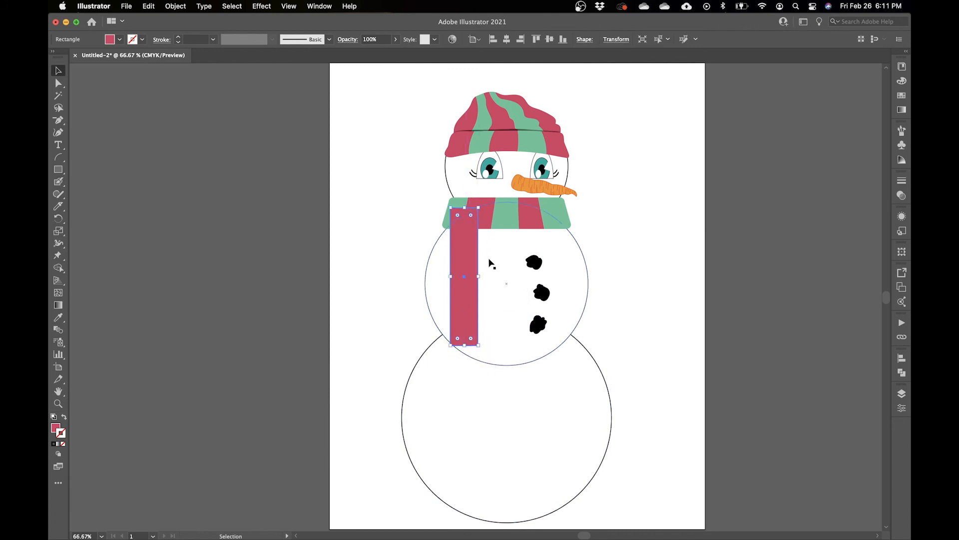
# Step: Move the red tail rectangle off the artboard and apply a vertical Arch warp with a bend of about 11%
pyautogui.moveTo(464, 303); pyautogui.dragTo(227, 282)
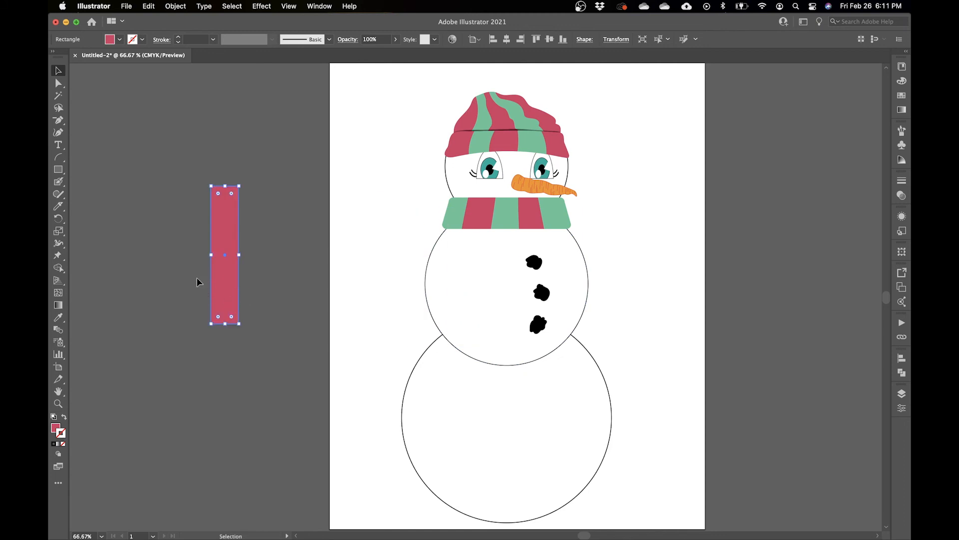
pyautogui.click(265, 8)
pyautogui.moveTo(329, 184)
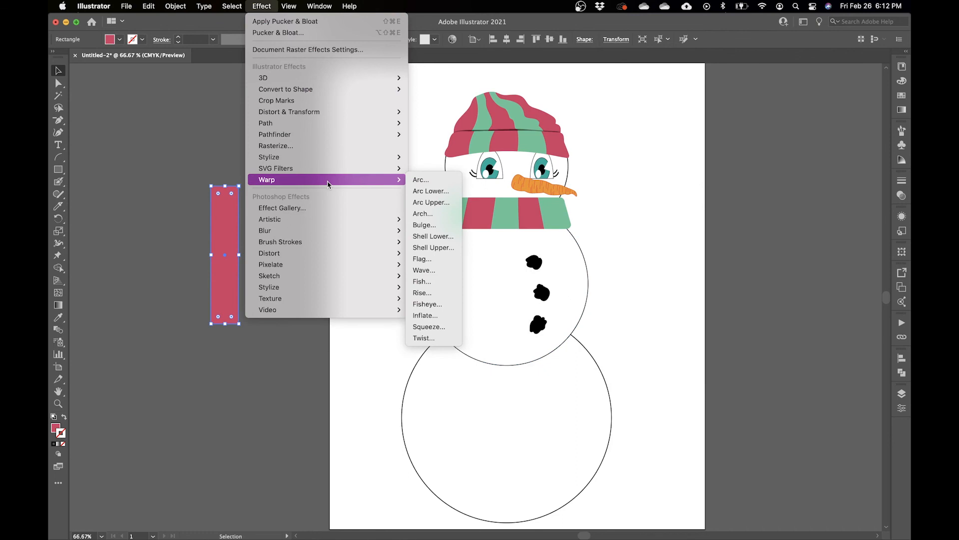
pyautogui.click(442, 183)
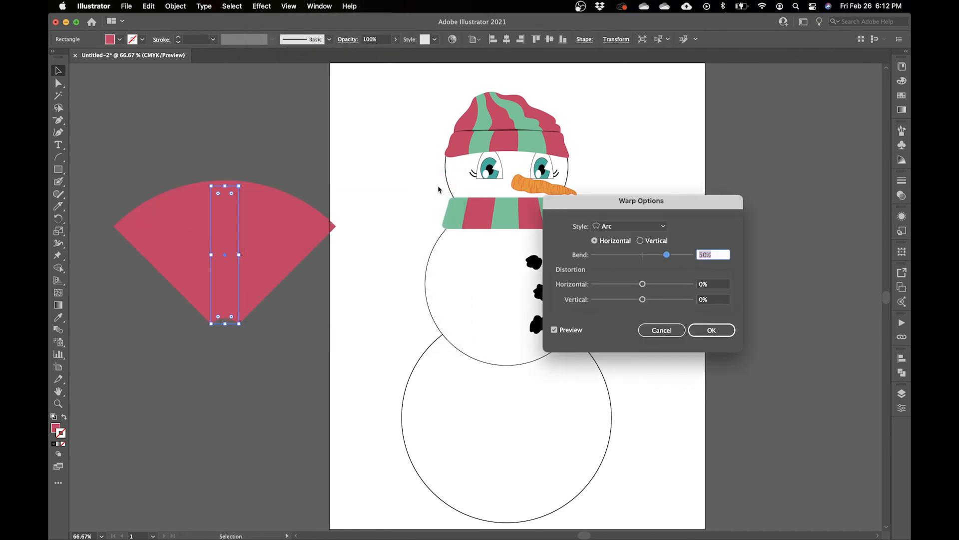
pyautogui.click(622, 226)
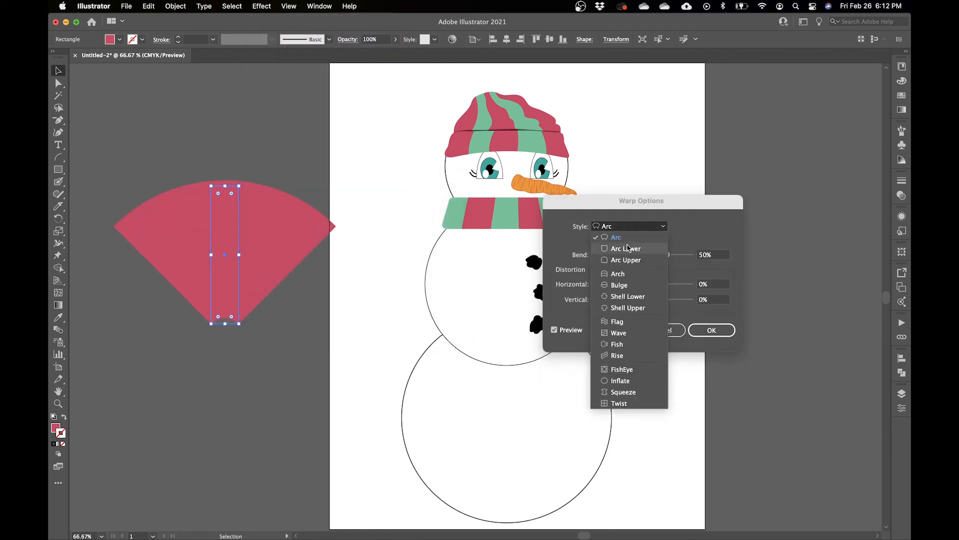
pyautogui.click(618, 274)
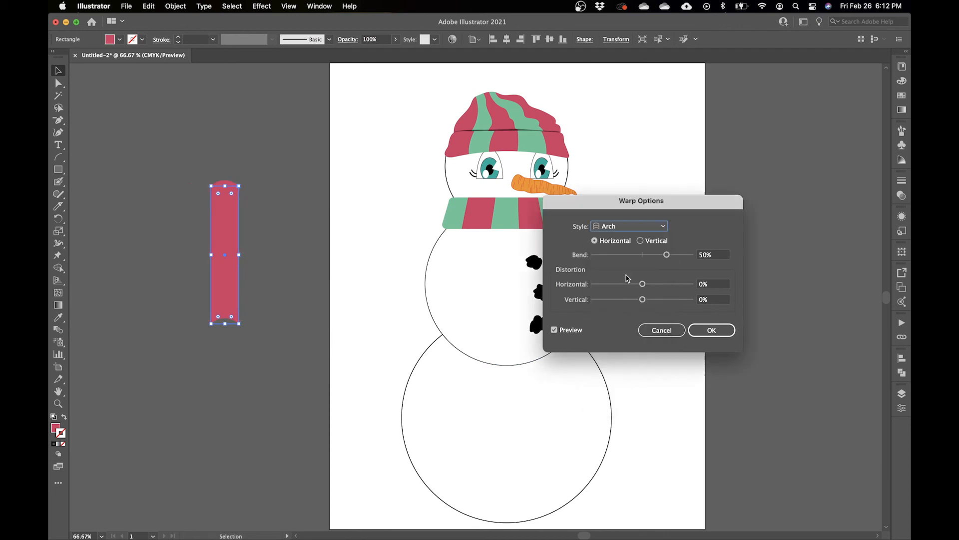
pyautogui.click(641, 241)
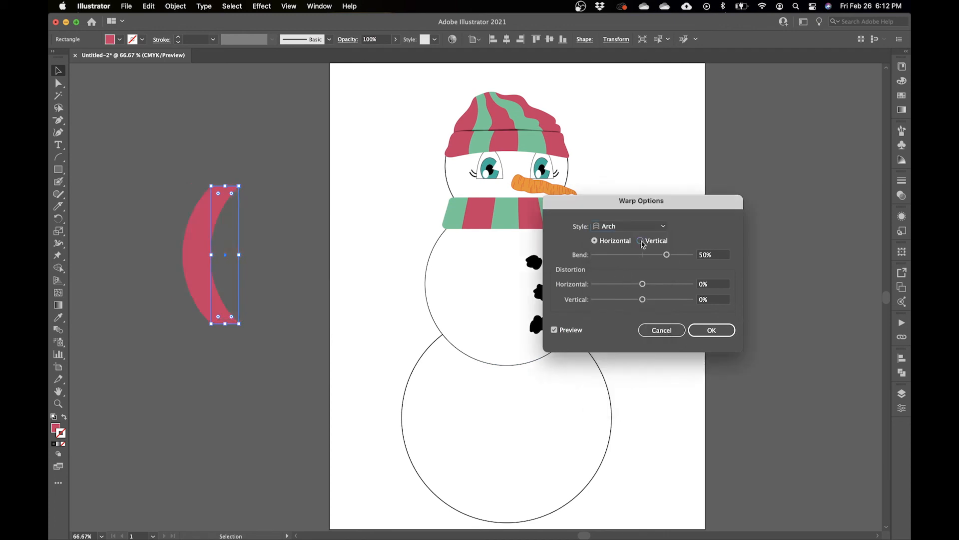
pyautogui.moveTo(666, 256); pyautogui.dragTo(650, 259)
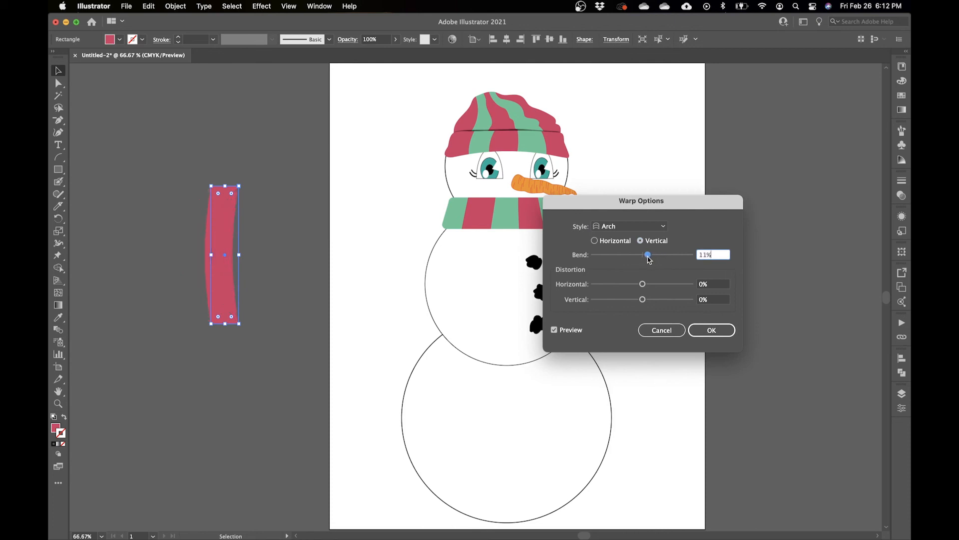
pyautogui.moveTo(648, 256); pyautogui.dragTo(647, 259)
pyautogui.click(710, 334)
pyautogui.moveTo(207, 277); pyautogui.dragTo(211, 299)
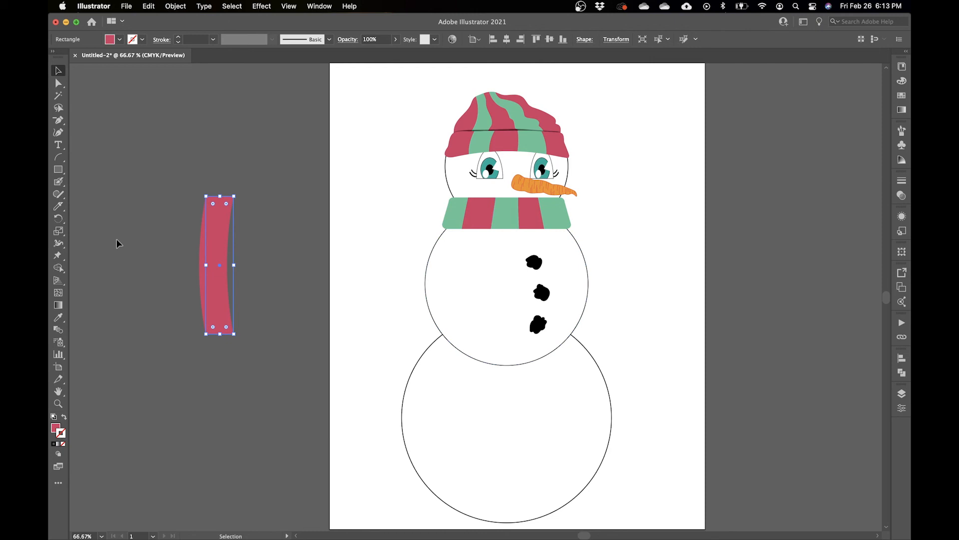
# Step: Try to cut the warped tail crosswise into five pieces with the Knife tool, and undo the cuts
pyautogui.click(59, 207)
pyautogui.moveTo(179, 212); pyautogui.dragTo(262, 208)
pyautogui.moveTo(185, 231); pyautogui.dragTo(234, 228)
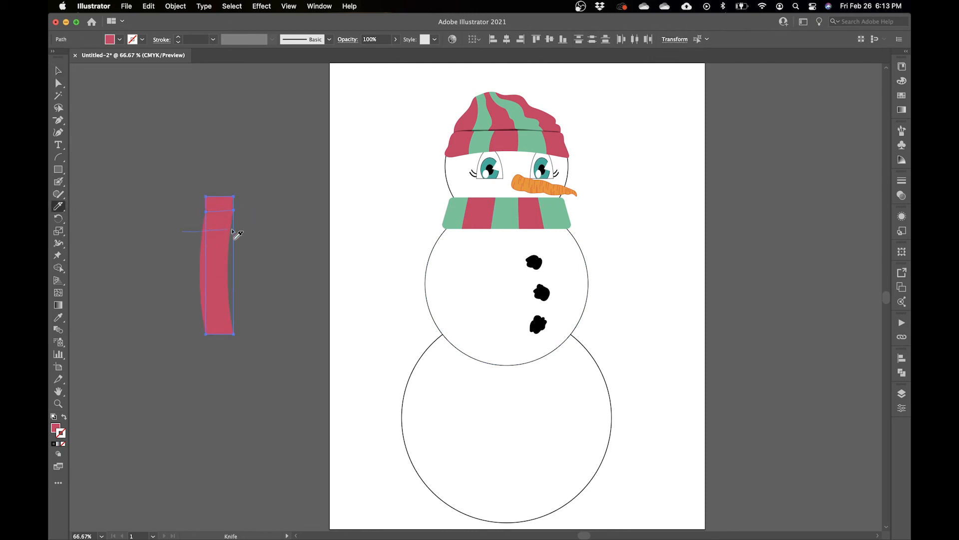
pyautogui.moveTo(184, 257); pyautogui.dragTo(253, 256)
pyautogui.moveTo(192, 292); pyautogui.dragTo(260, 297)
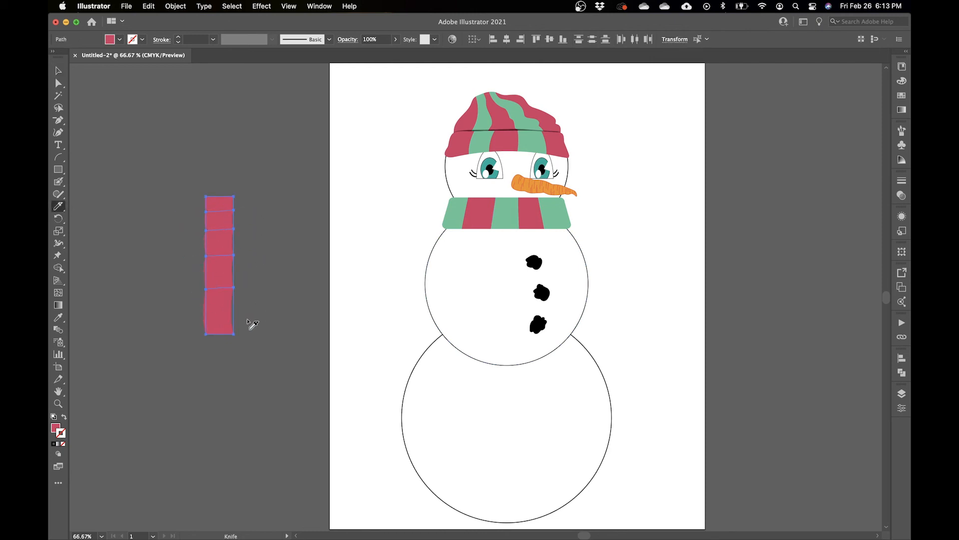
pyautogui.press('super+z')
pyautogui.press('super+z')
pyautogui.press('super+z')
pyautogui.press('super+z')
pyautogui.press('v')
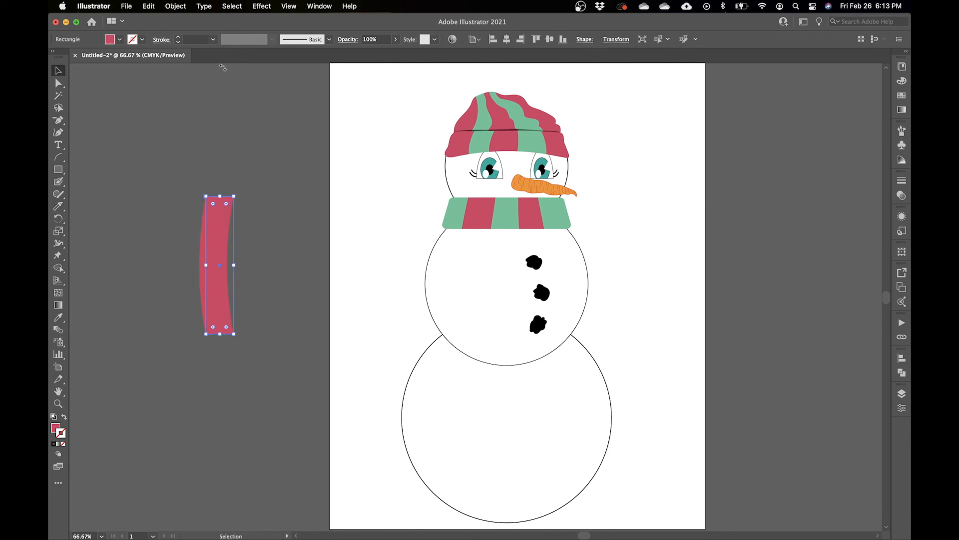
# Step: Expand the warped tail's appearance and cut it crosswise into seven pieces with the Knife tool
pyautogui.click(176, 7)
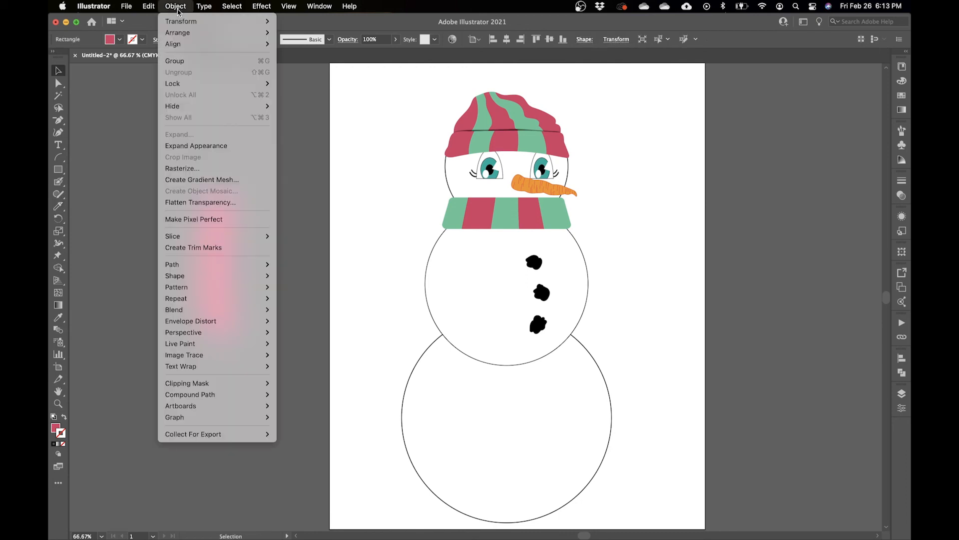
pyautogui.click(199, 145)
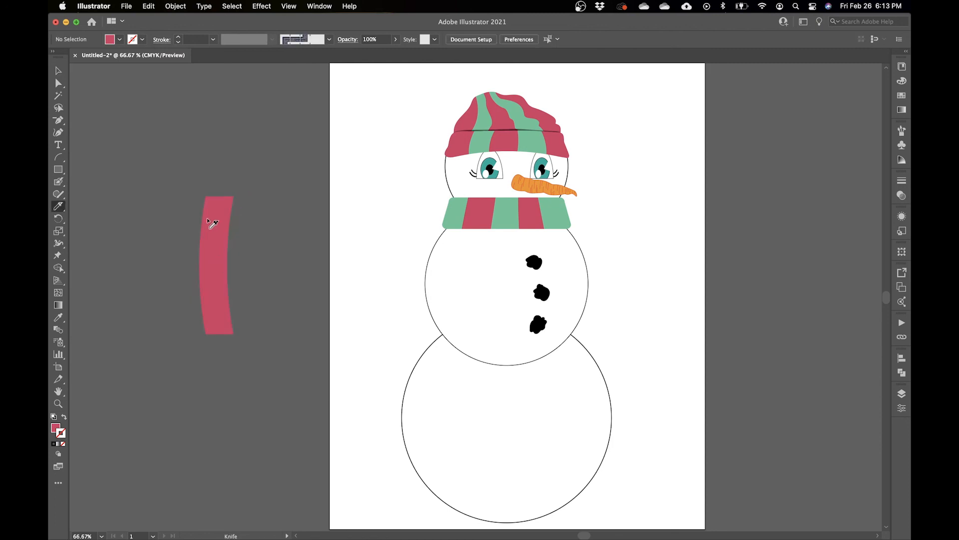
pyautogui.moveTo(192, 220); pyautogui.dragTo(269, 220)
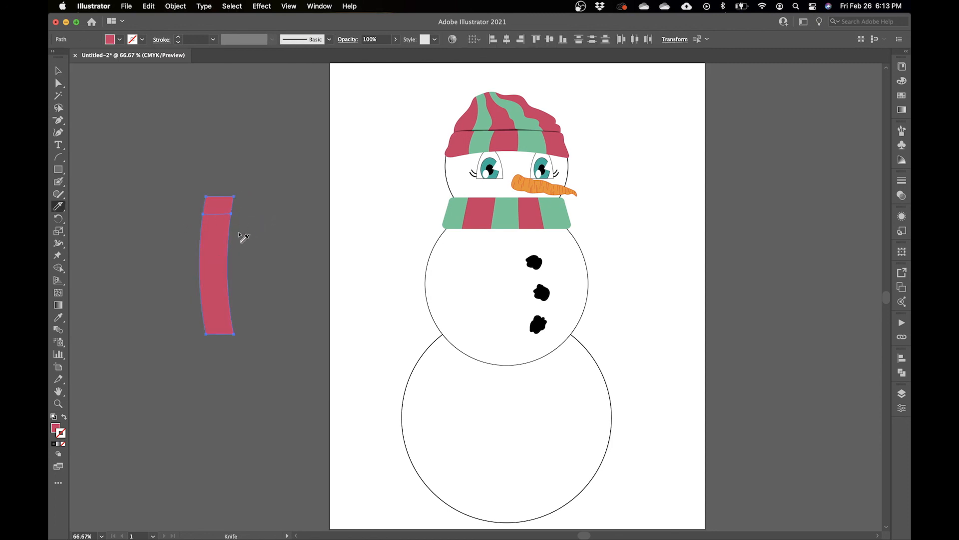
pyautogui.moveTo(191, 235); pyautogui.dragTo(277, 240)
pyautogui.moveTo(196, 280); pyautogui.dragTo(265, 278)
pyautogui.moveTo(194, 300); pyautogui.dragTo(258, 288)
pyautogui.moveTo(195, 316); pyautogui.dragTo(268, 302)
# Step: Color alternate tail pieces, starting with the topmost, with the green sampled from the scarf band, and group all seven pieces
pyautogui.press('v')
pyautogui.click(279, 299)
pyautogui.click(217, 211)
pyautogui.keyDown('shift'); pyautogui.click(215, 247); pyautogui.keyUp('shift')
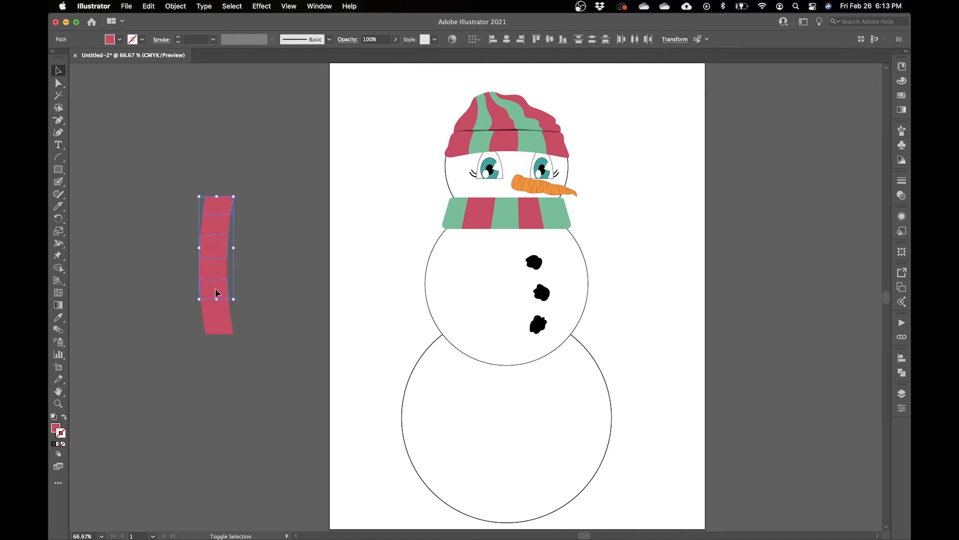
pyautogui.keyDown('shift'); pyautogui.click(220, 325); pyautogui.keyUp('shift')
pyautogui.press('i')
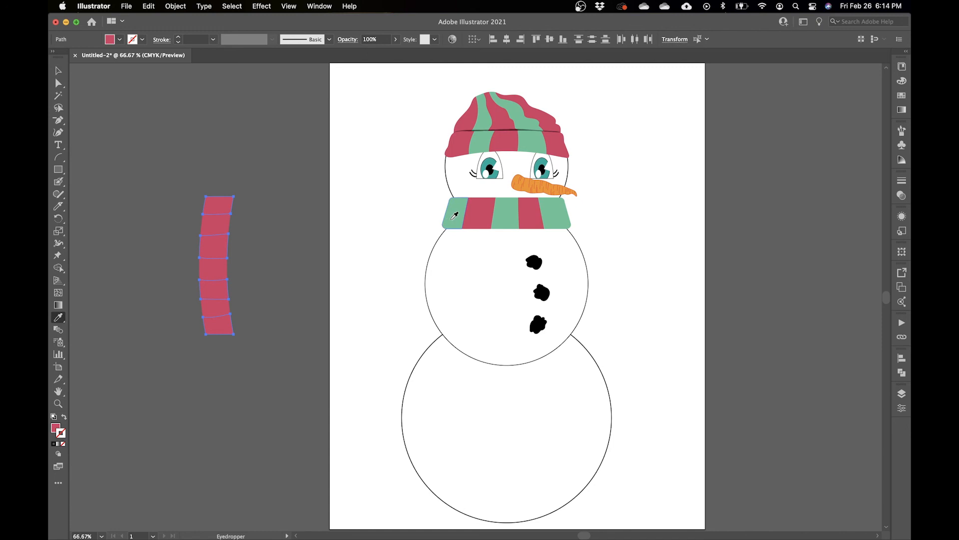
pyautogui.click(454, 215)
pyautogui.press('v')
pyautogui.click(296, 323)
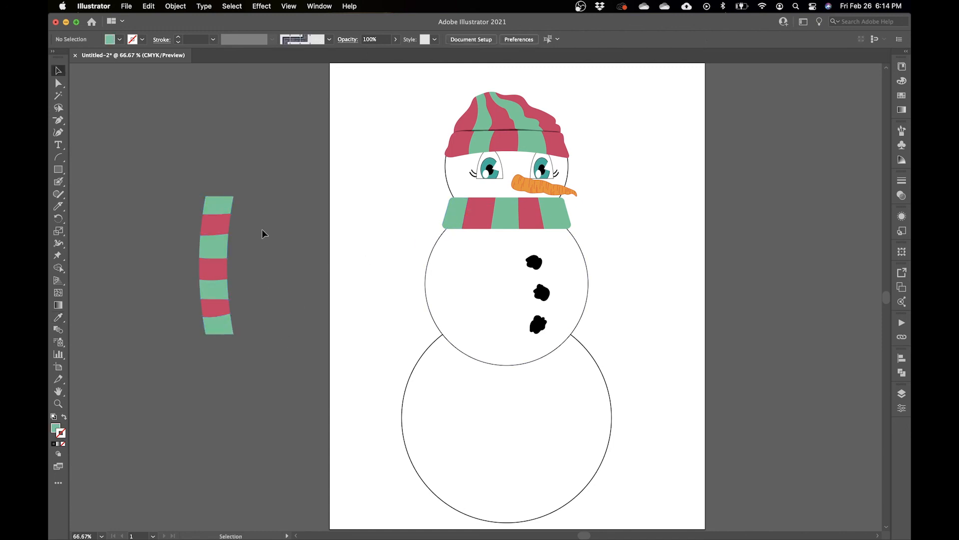
pyautogui.moveTo(253, 178); pyautogui.dragTo(184, 405)
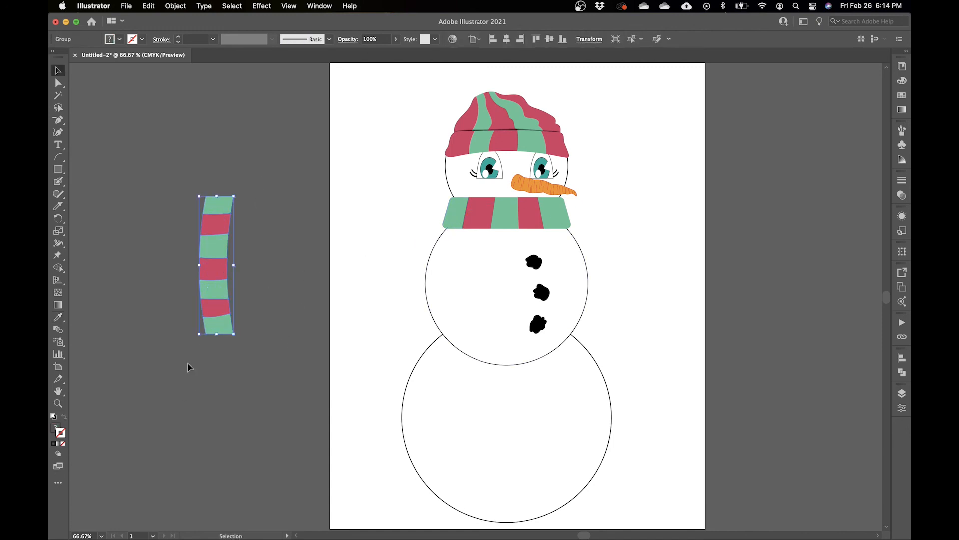
pyautogui.click(95, 215)
# Step: Draw a short vertical line down from the lower-left corner of the striped tail with the Line Segment tool
pyautogui.click(59, 158)
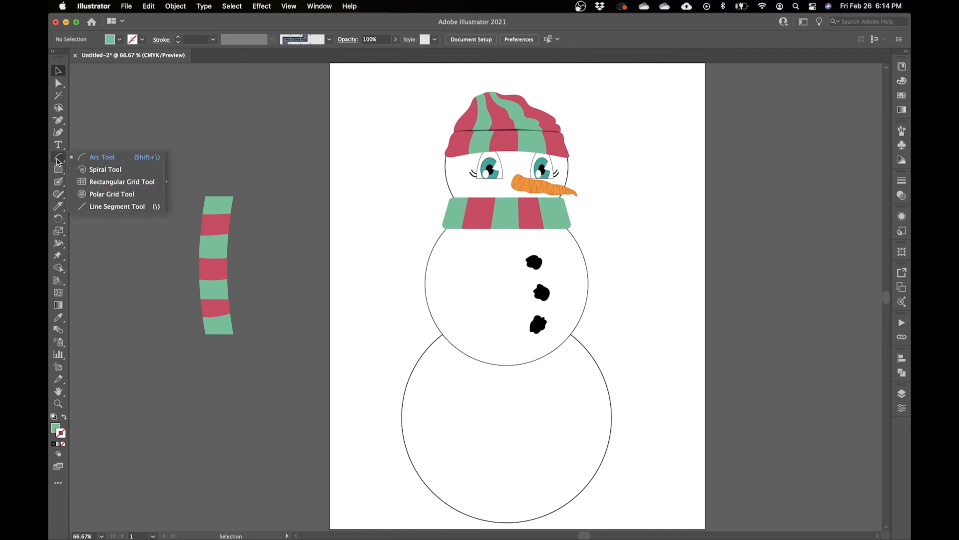
pyautogui.press('super+equal')
pyautogui.press('super+equal')
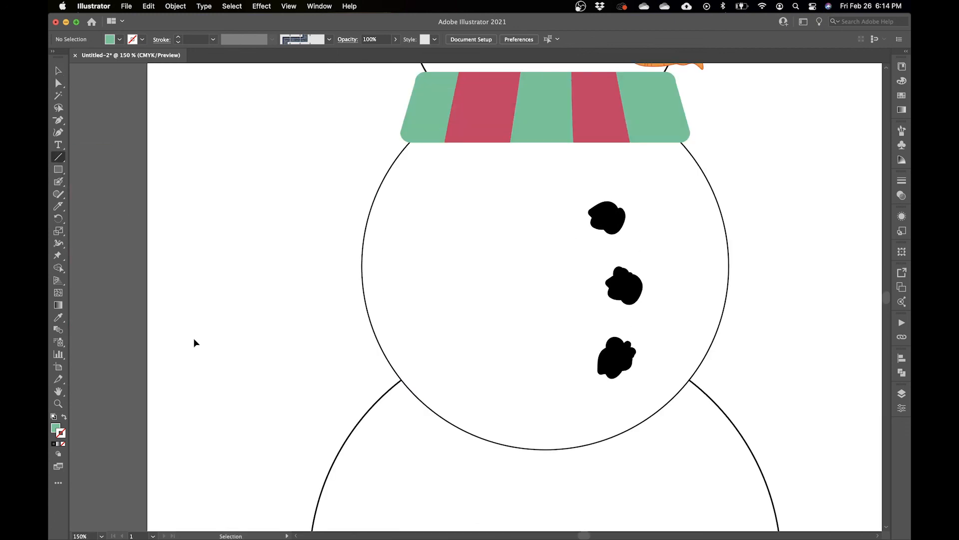
pyautogui.moveTo(169, 293)
pyautogui.mouseDown()
pyautogui.moveTo(305, 265)
pyautogui.moveTo(318, 200)
pyautogui.moveTo(299, 227)
pyautogui.mouseUp()
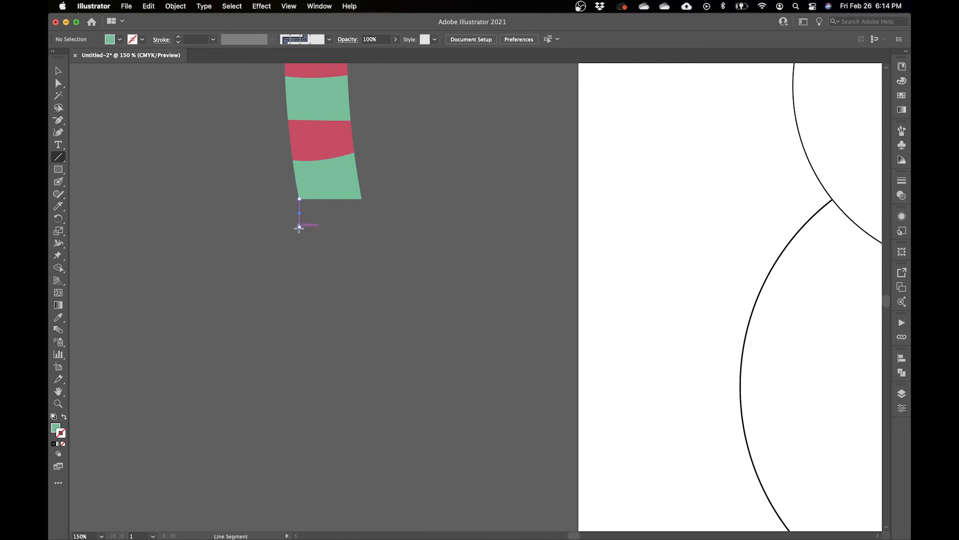
pyautogui.press('super+equal')
pyautogui.press('super+equal')
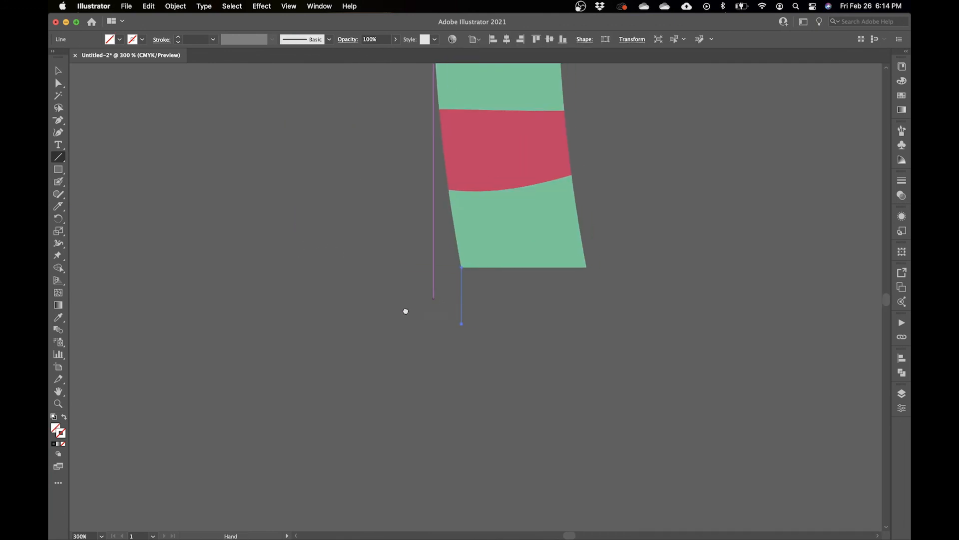
pyautogui.moveTo(405, 310); pyautogui.dragTo(257, 305)
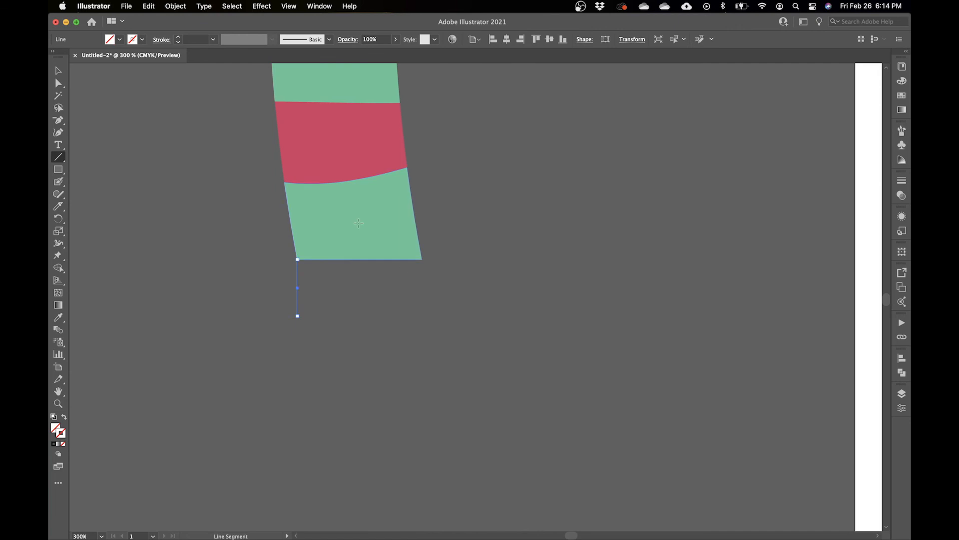
# Step: Give the short line a 1 pt stroke in the red sampled from the tail, with no fill
pyautogui.press(',')
pyautogui.press('i')
pyautogui.click(323, 144)
pyautogui.hotkey('shift', 'x')
pyautogui.click(293, 308)
pyautogui.press('v')
pyautogui.hotkey('shift', 'x')
pyautogui.press('super+equal')
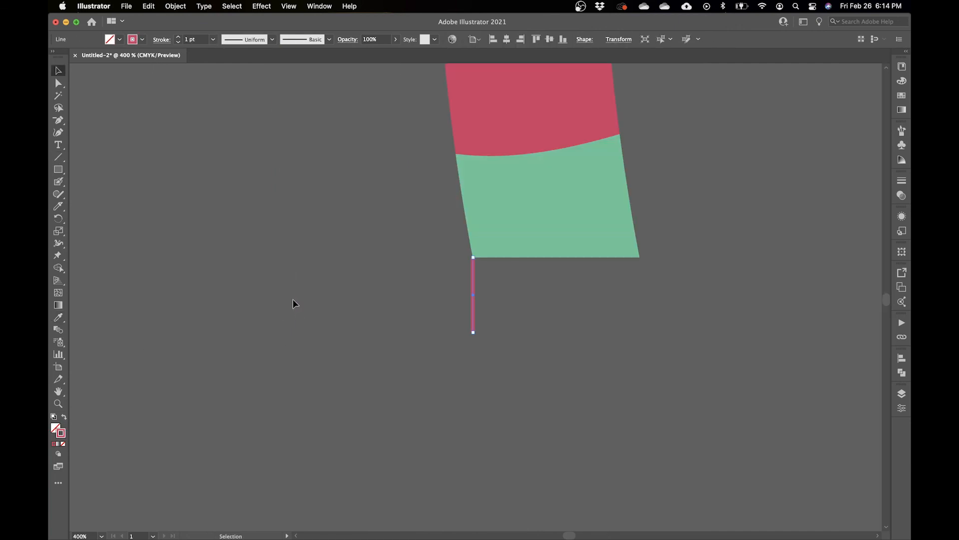
# Step: Round the fringe line's ends and extend its upper end slightly into the tail's green bottom piece
pyautogui.click(162, 39)
pyautogui.press('Escape')
pyautogui.press('a')
pyautogui.moveTo(473, 257); pyautogui.dragTo(475, 249)
# Step: Duplicate the red fringe line across the tail's bottom edge to make a row of eleven strands
pyautogui.press('v')
pyautogui.moveTo(475, 294); pyautogui.dragTo(552, 304)
pyautogui.moveTo(552, 308); pyautogui.dragTo(569, 320)
pyautogui.moveTo(568, 320); pyautogui.dragTo(618, 318)
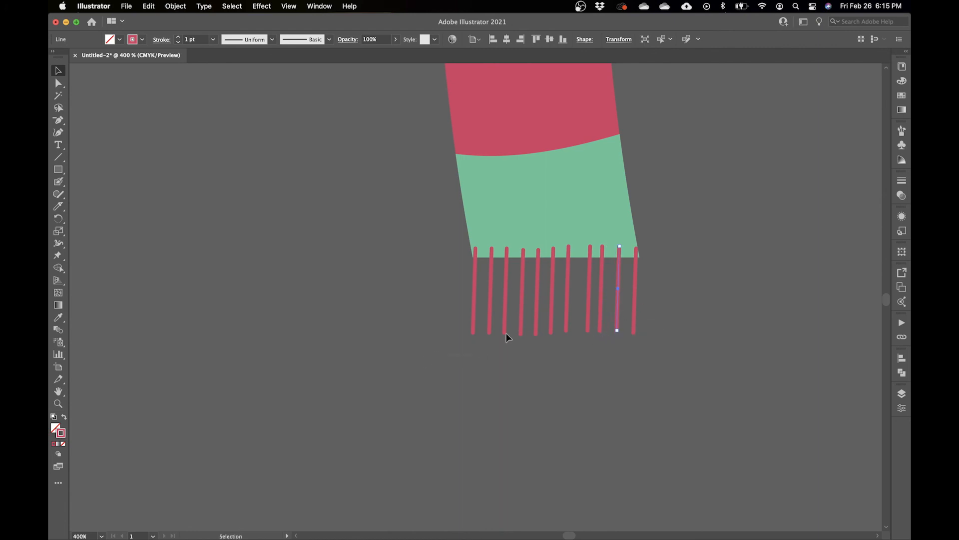
# Step: Align the eleven strands by their vertical centers, distribute them evenly by horizontal centers, and send them behind the tail
pyautogui.moveTo(462, 345); pyautogui.dragTo(691, 304)
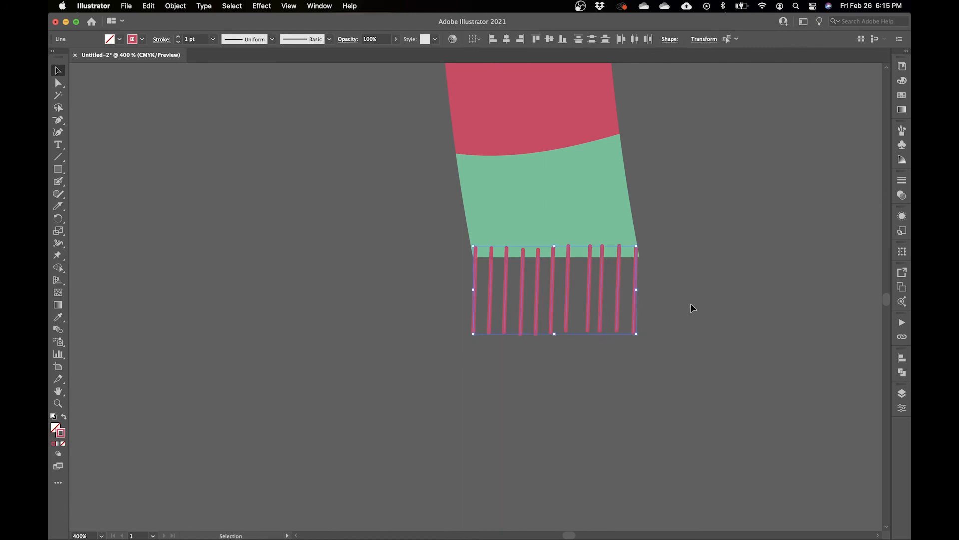
pyautogui.click(902, 359)
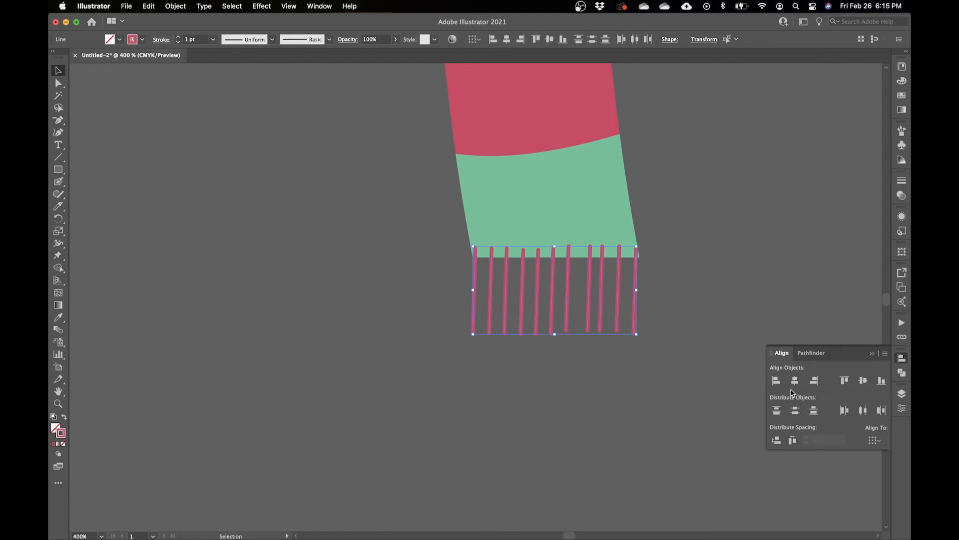
pyautogui.click(863, 381)
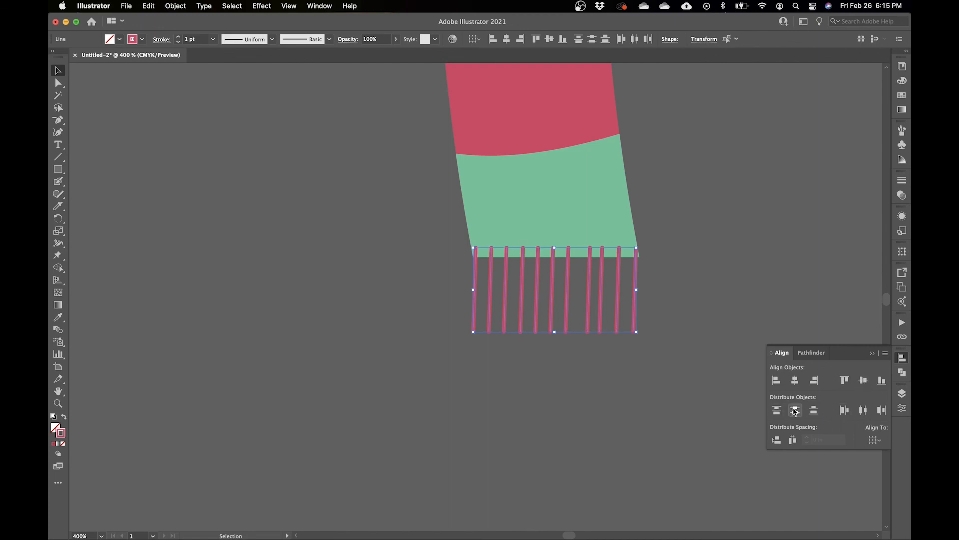
pyautogui.click(863, 410)
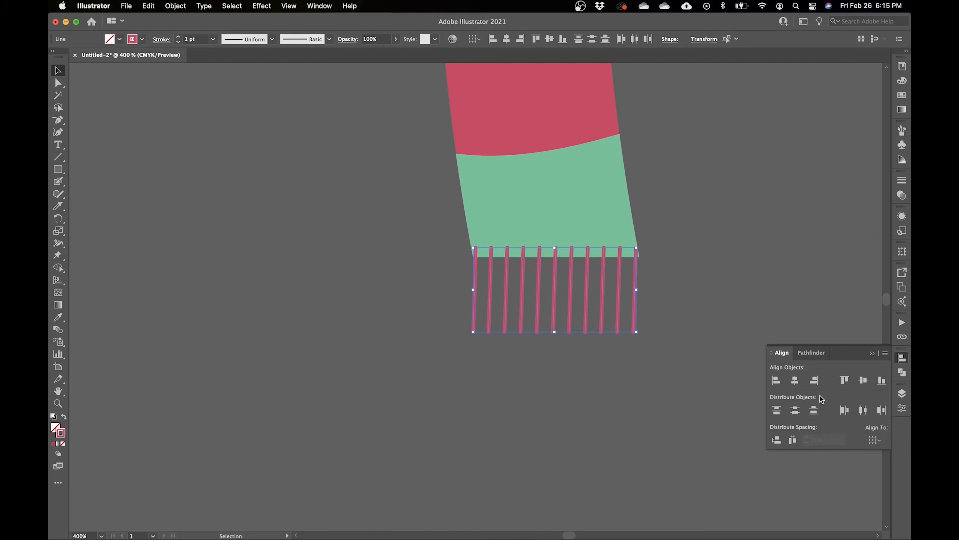
pyautogui.press('a')
pyautogui.press('super+shift+bracketleft')
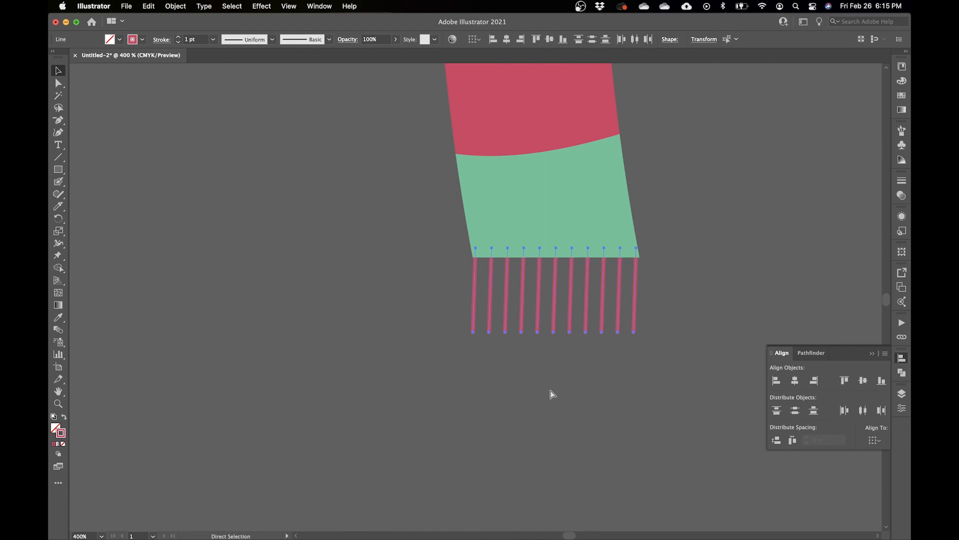
# Step: Group the striped tail together with its red fringe
pyautogui.press('super+minus')
pyautogui.press('super+minus')
pyautogui.press('super+minus')
pyautogui.press('super+minus')
pyautogui.press('super+minus')
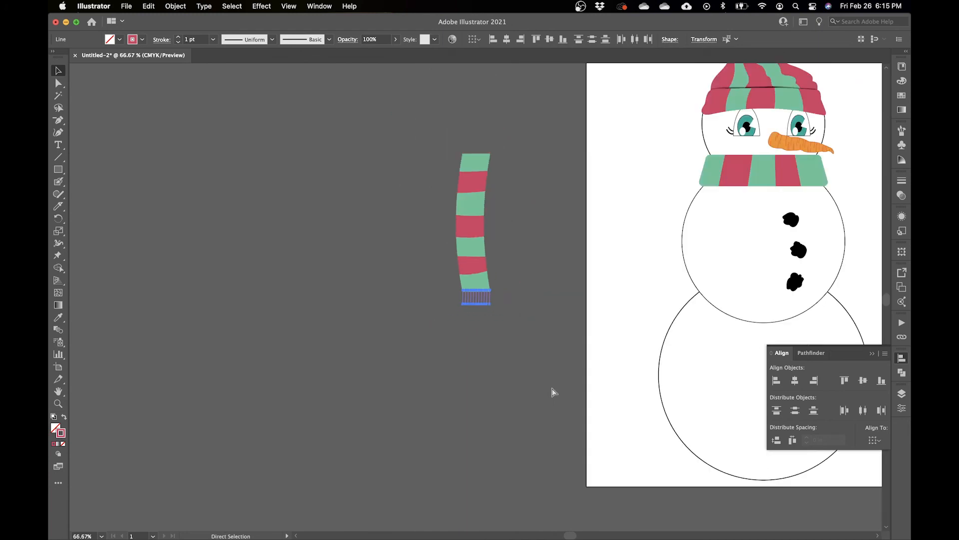
pyautogui.press('v')
pyautogui.click(573, 355)
pyautogui.moveTo(406, 329); pyautogui.dragTo(553, 173)
pyautogui.press('a')
pyautogui.press('v')
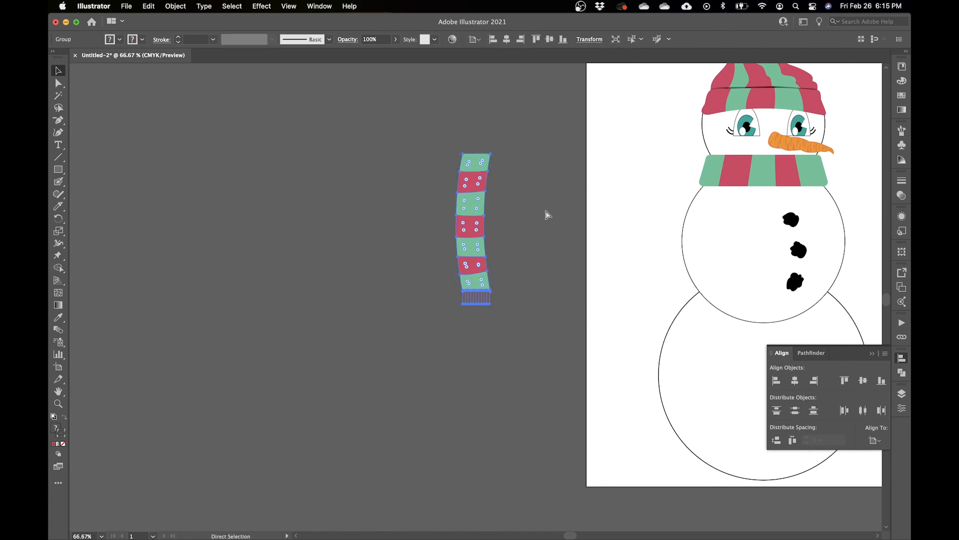
# Step: Move the fringed tail onto the snowman so it hangs from the scarf band's left part over the middle ball
pyautogui.hscroll(10, 514, 302)
pyautogui.scroll(2, 514, 302)
pyautogui.moveTo(259, 305); pyautogui.dragTo(499, 332)
# Step: Duplicate the fringed tail slightly up and to the right of the first, and delete the copy's topmost green stripe
pyautogui.press('a')
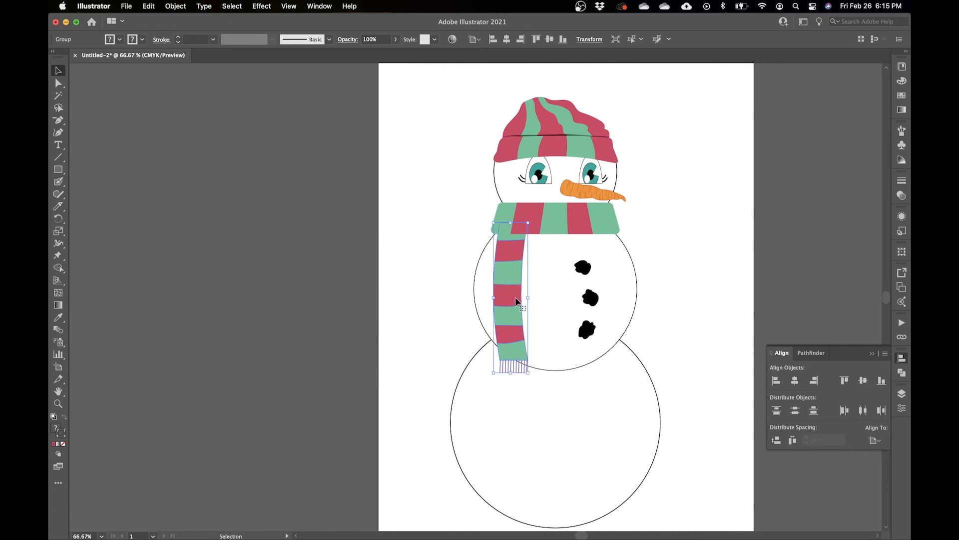
pyautogui.moveTo(515, 295)
pyautogui.mouseDown()
pyautogui.moveTo(534, 293)
pyautogui.moveTo(523, 316)
pyautogui.moveTo(525, 300)
pyautogui.mouseUp()
pyautogui.doubleClick(525, 308)
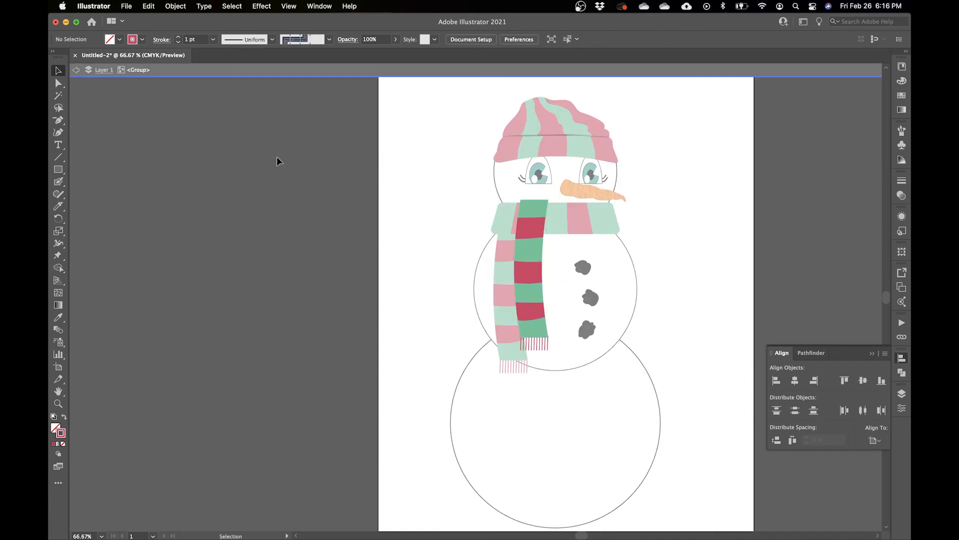
pyautogui.click(540, 219)
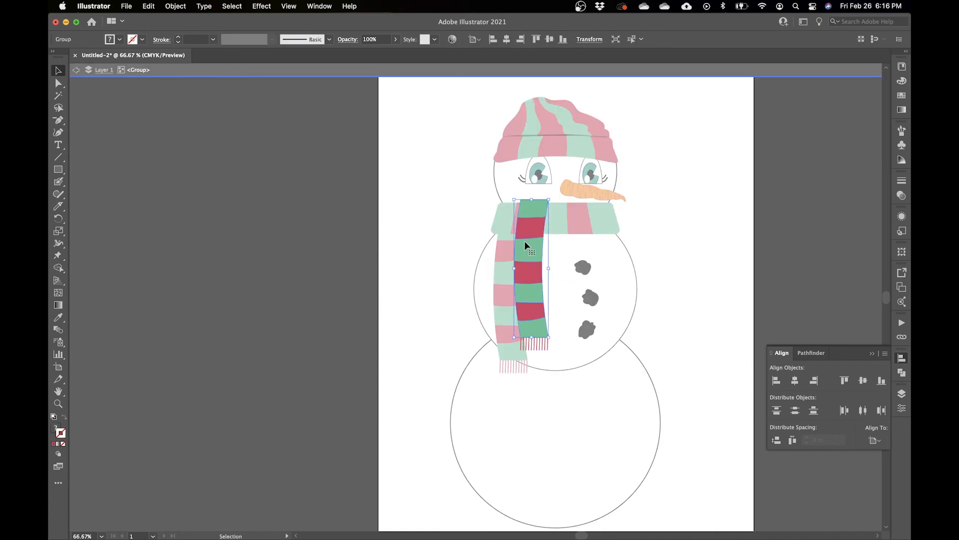
pyautogui.doubleClick(532, 210)
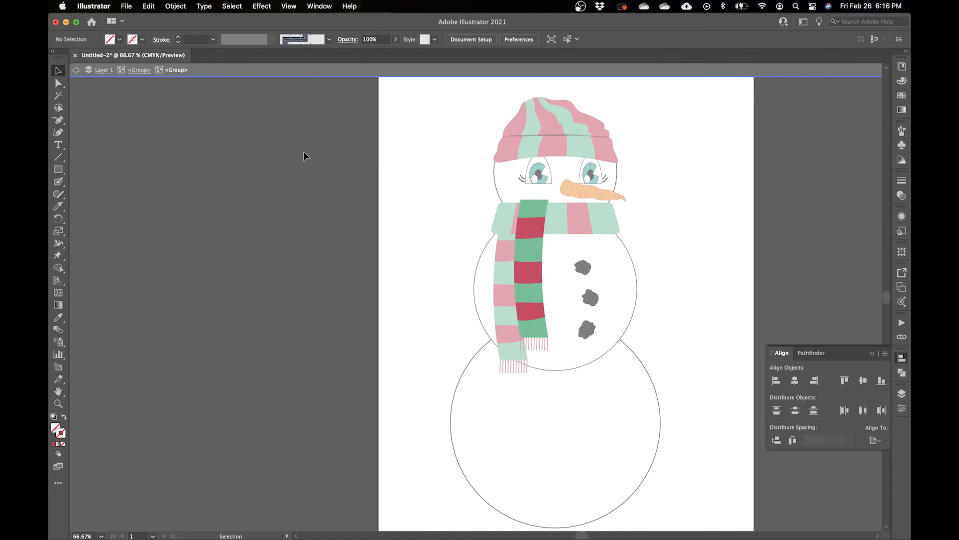
pyautogui.click(534, 209)
pyautogui.press('Delete')
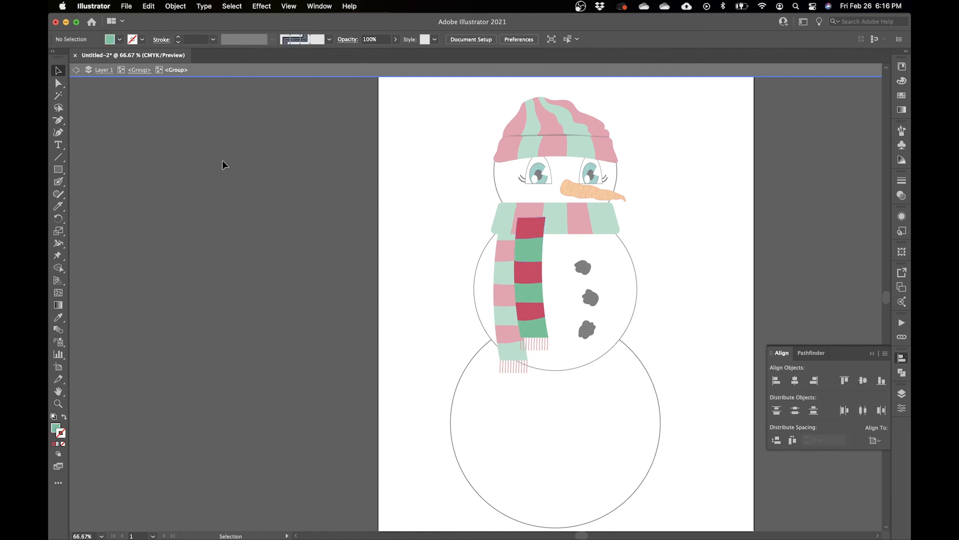
pyautogui.click(76, 70)
pyautogui.click(76, 69)
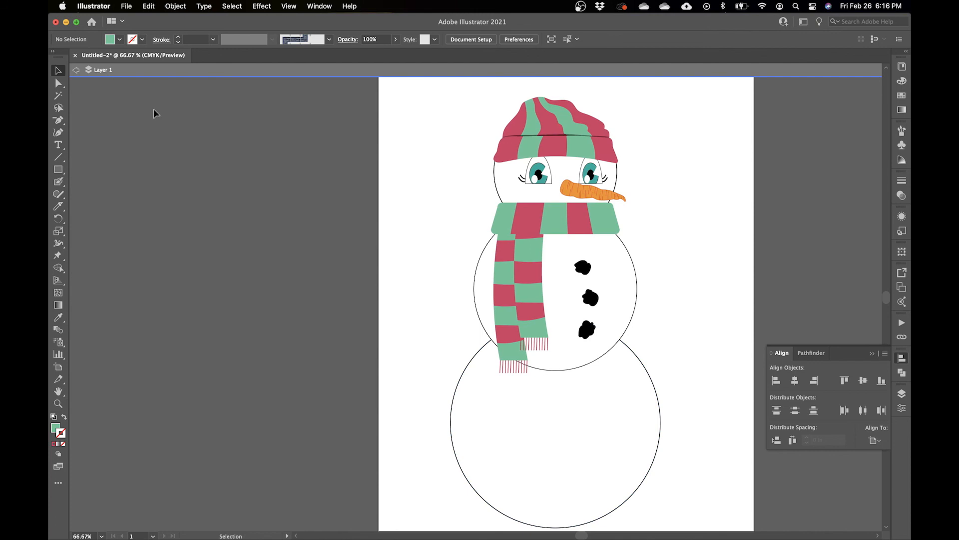
pyautogui.click(75, 72)
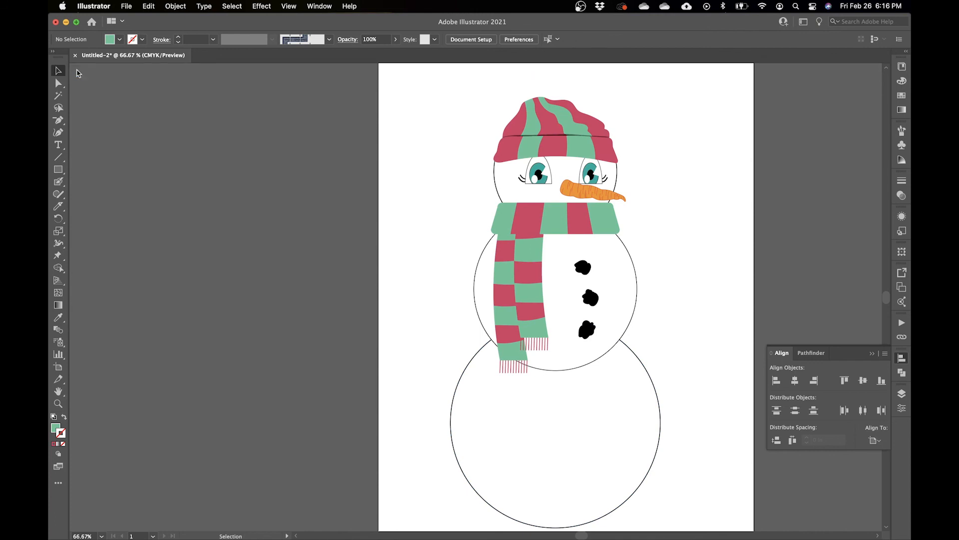
# Step: Duplicate the front scarf tail, offset the copy slightly to the left, and unite its stripes into one shape
pyautogui.click(525, 267)
pyautogui.press('Left')
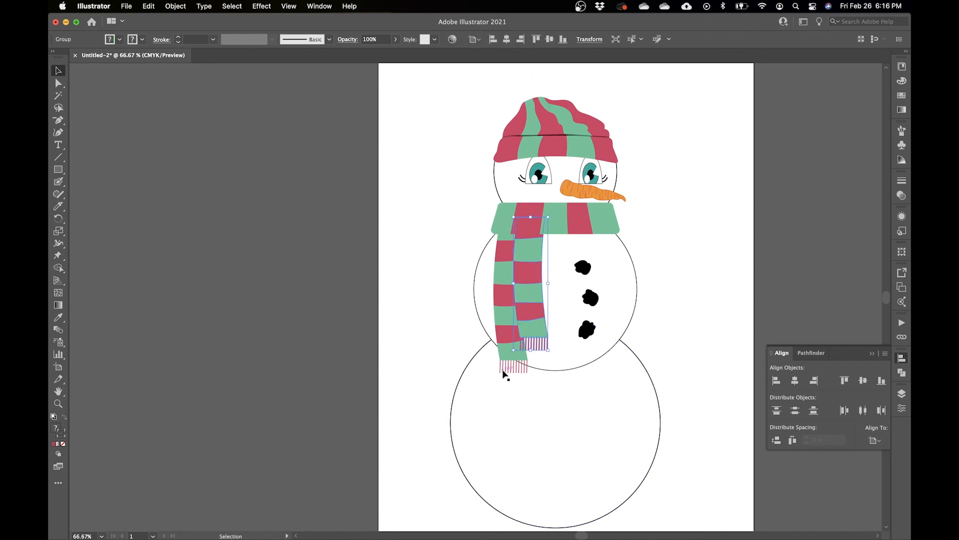
pyautogui.press('Left')
pyautogui.press('Left')
pyautogui.press('Left')
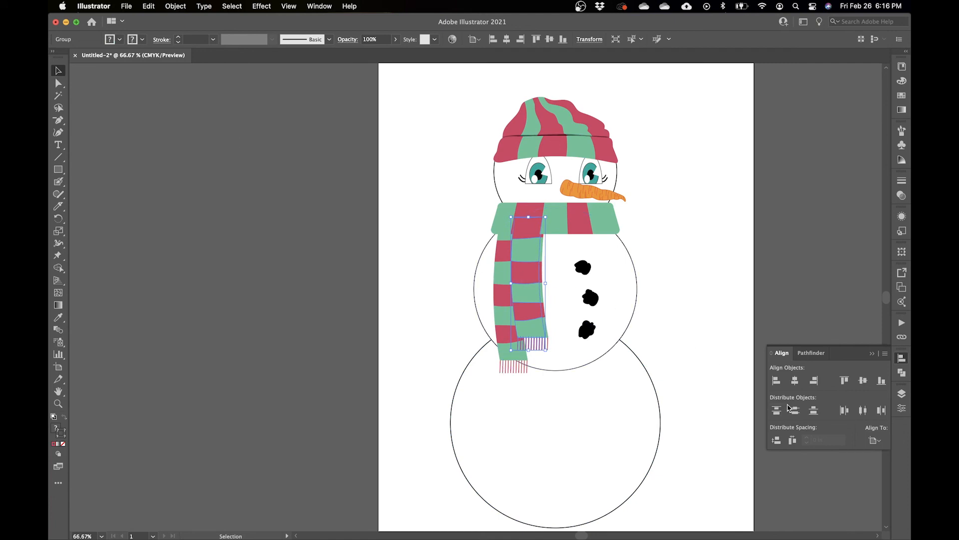
pyautogui.click(902, 372)
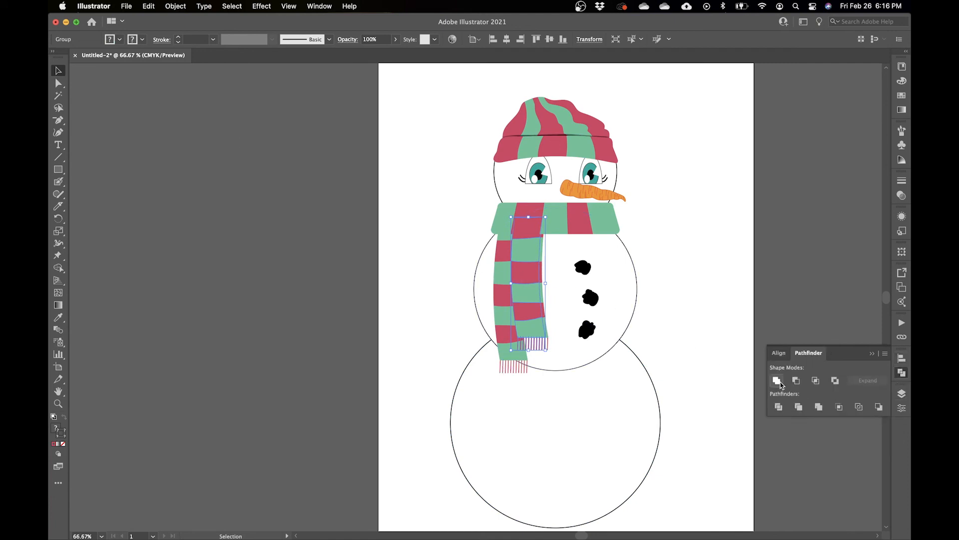
pyautogui.click(776, 406)
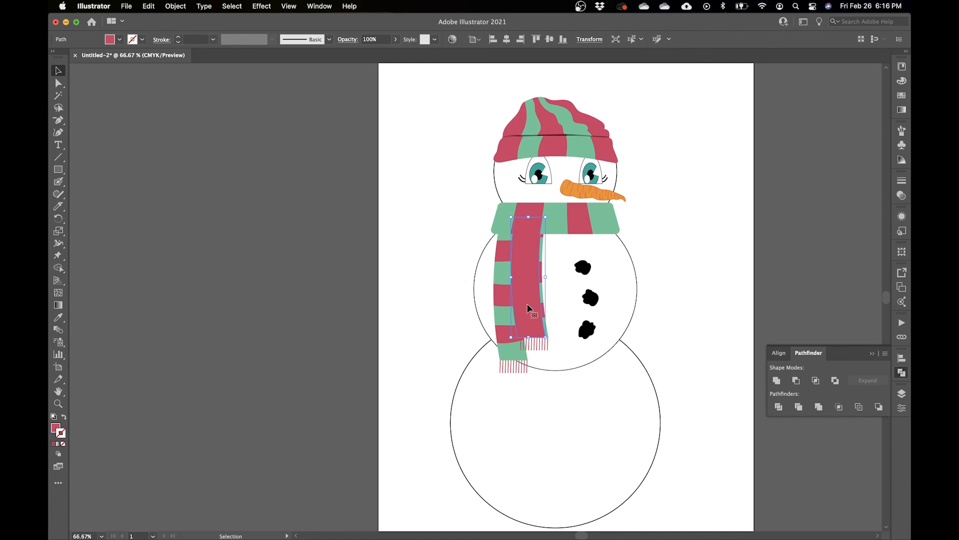
# Step: Fill the united tail shape with black and feather its edges with a 0.05 in radius
pyautogui.click(120, 39)
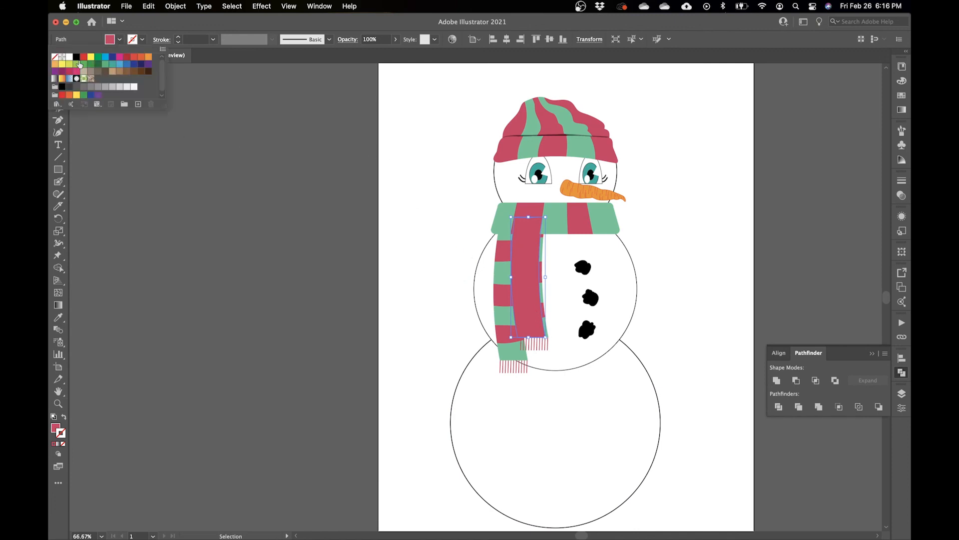
pyautogui.click(79, 63)
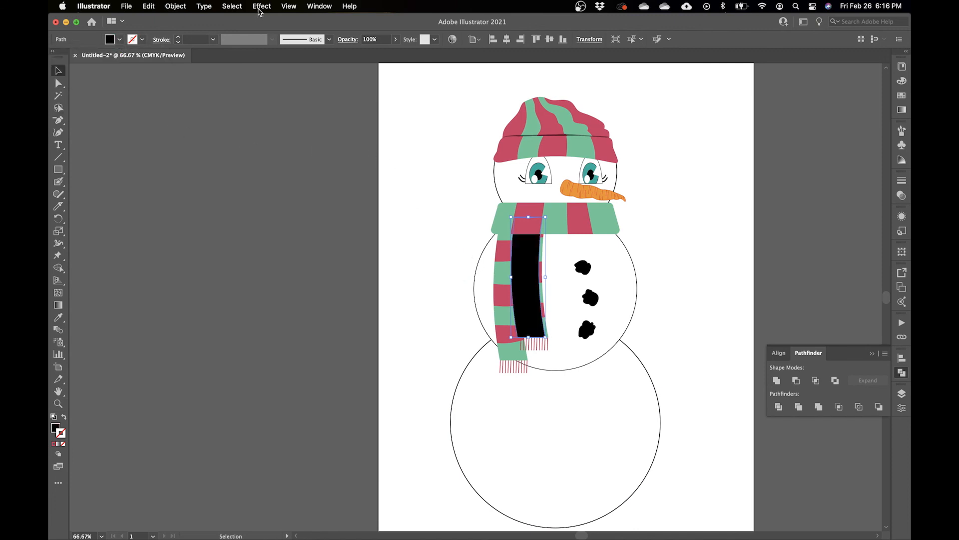
pyautogui.click(262, 10)
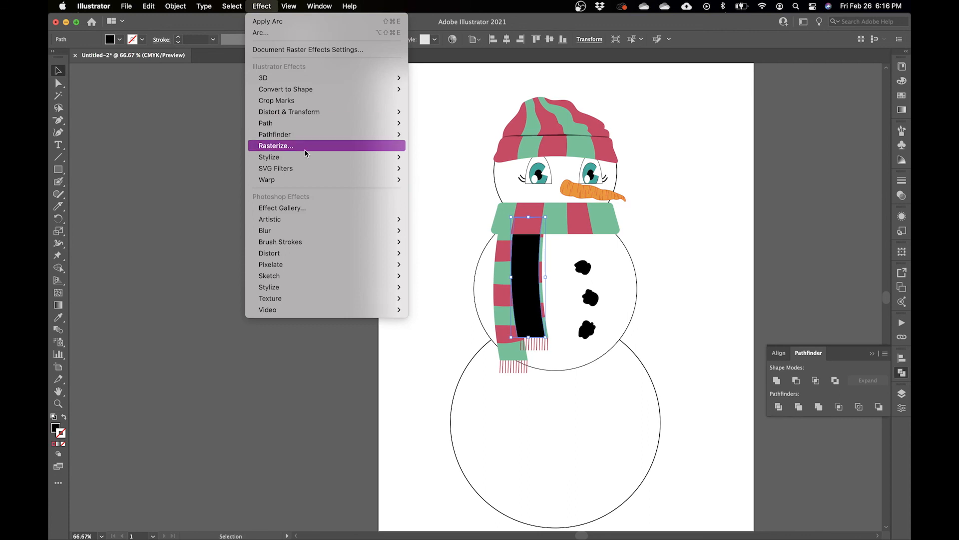
pyautogui.moveTo(319, 161)
pyautogui.click(427, 168)
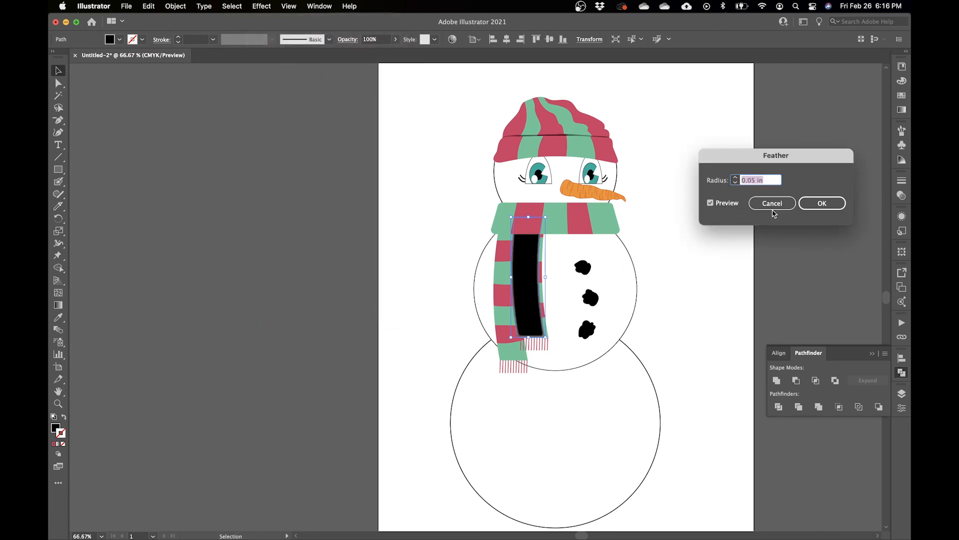
pyautogui.click(820, 204)
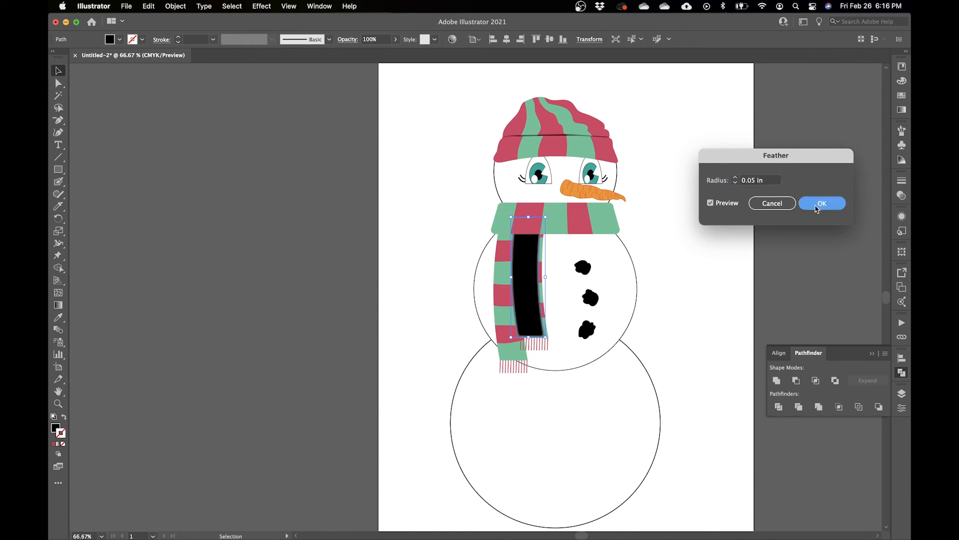
# Step: Send the black feathered shape behind the front tail and nudge it right to leave a thin shadow edge
pyautogui.press('super+bracketleft')
pyautogui.press('v')
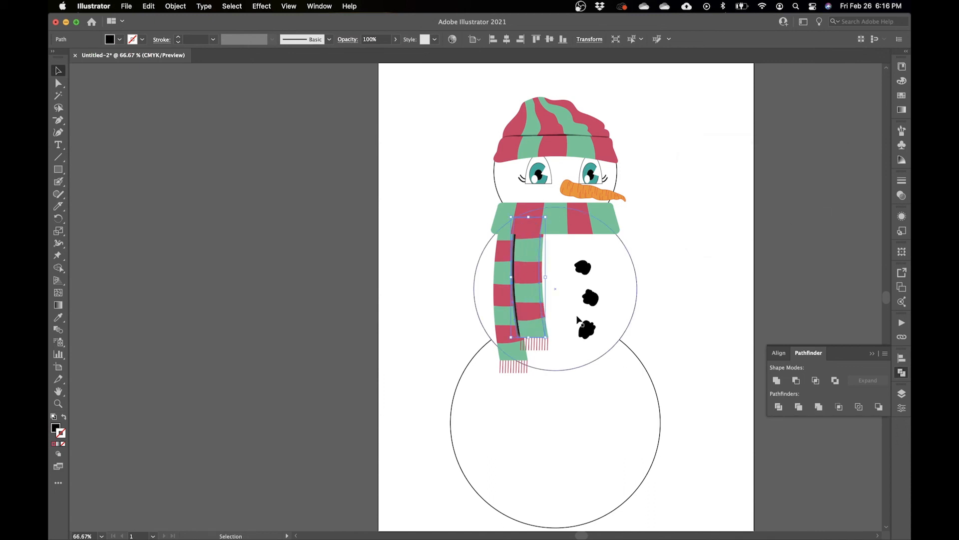
pyautogui.press('Right')
pyautogui.press('Right')
pyautogui.click(698, 287)
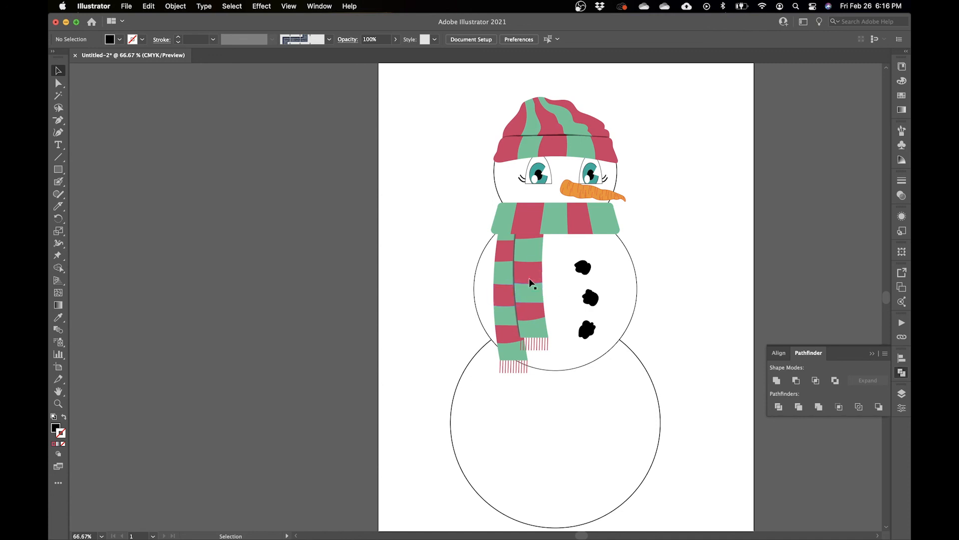
# Step: Duplicate the scarf's neck band in place, fill the copy with black, and unite its stripes into one shape
pyautogui.click(560, 223)
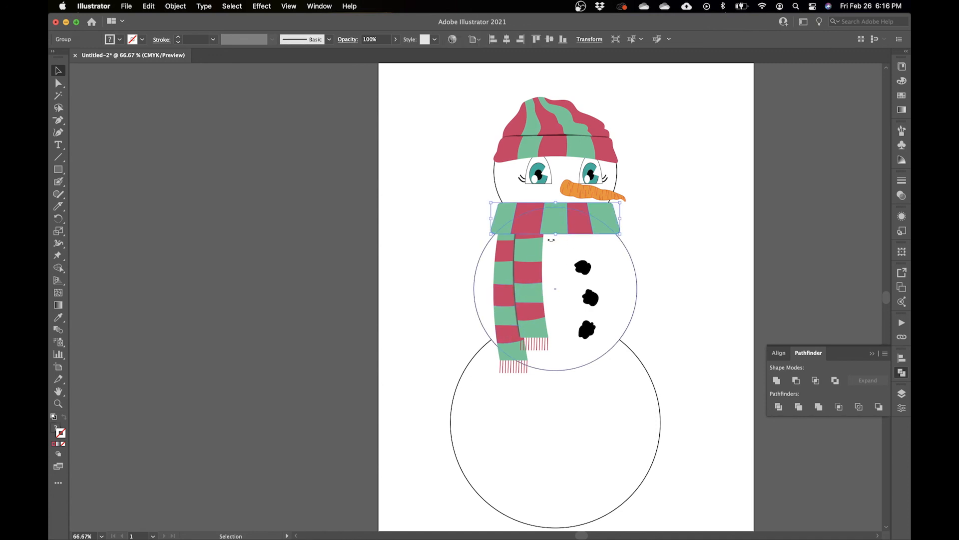
pyautogui.press('Down')
pyautogui.press('Up')
pyautogui.click(120, 39)
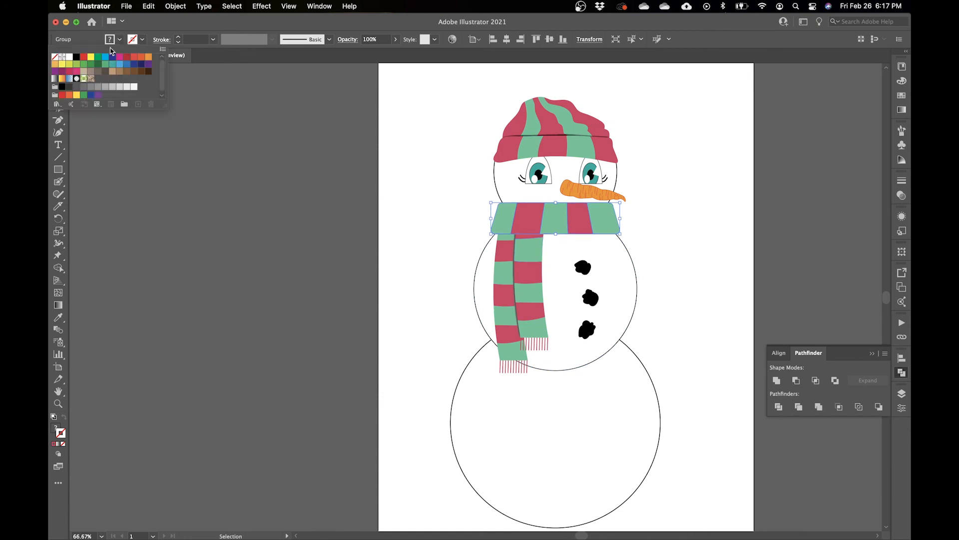
pyautogui.click(76, 56)
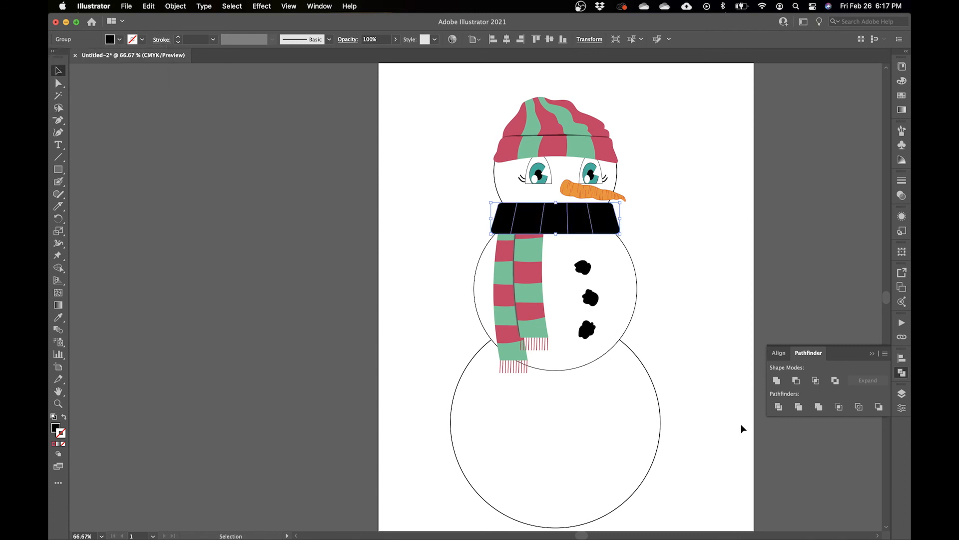
pyautogui.click(781, 379)
# Step: Apply a Feather effect with a 0.05 in radius to the black band shape
pyautogui.click(261, 7)
pyautogui.moveTo(300, 157)
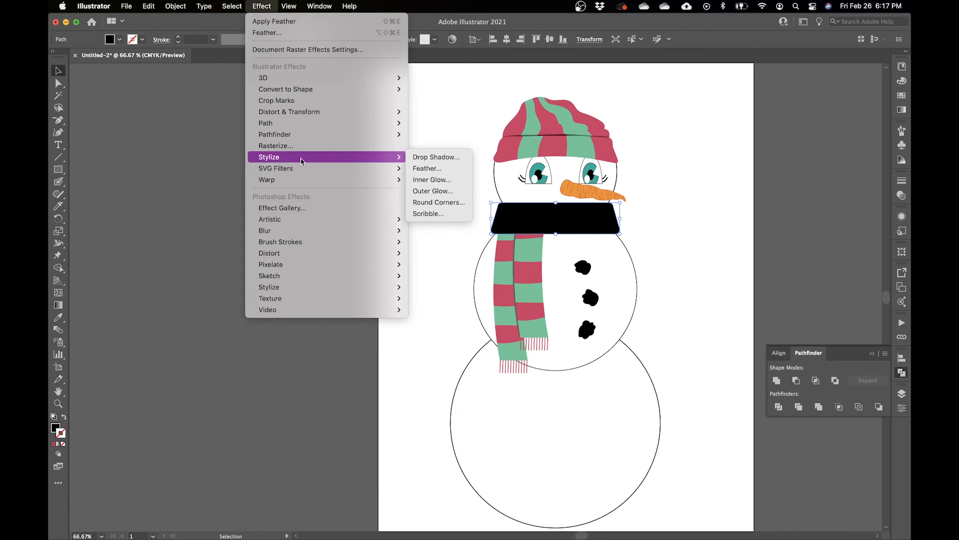
pyautogui.click(436, 169)
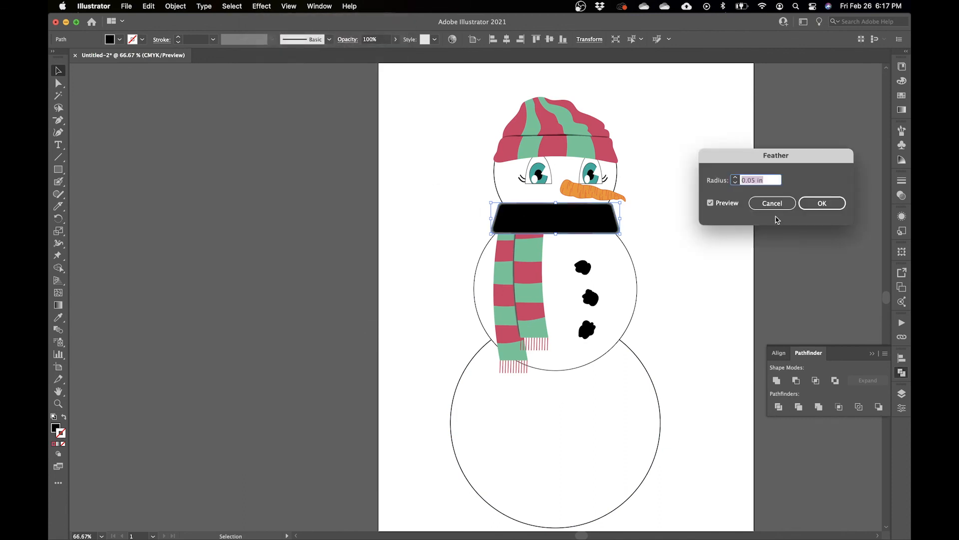
pyautogui.click(822, 203)
# Step: Send the black feathered band behind the striped neck band and nudge it down as a thin shadow over the tails
pyautogui.press('a')
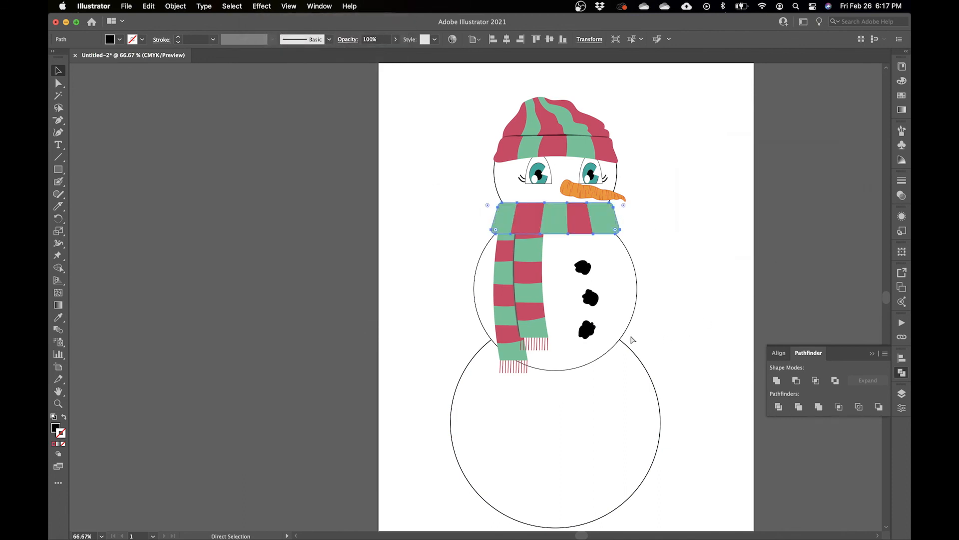
pyautogui.press('v')
pyautogui.press('Down')
pyautogui.press('Down')
pyautogui.press('Down')
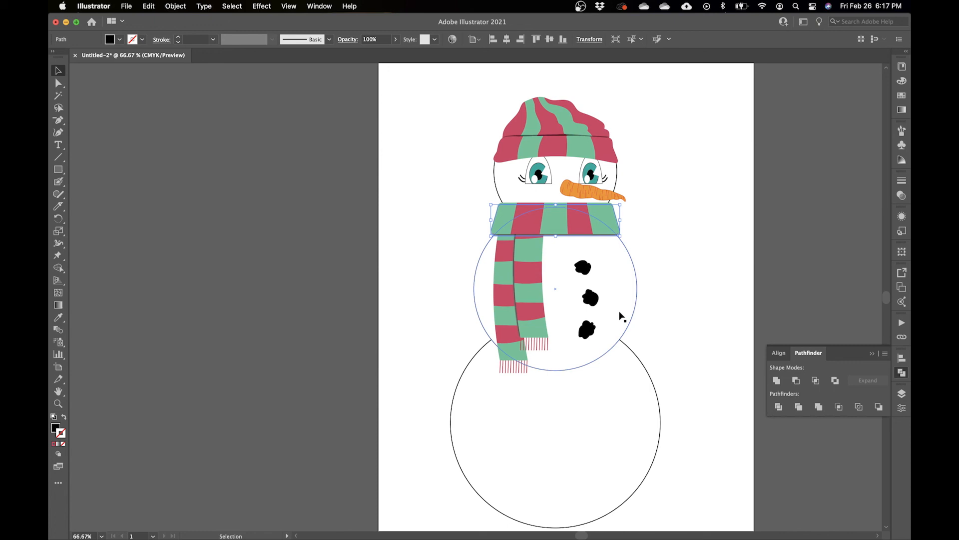
pyautogui.click(675, 285)
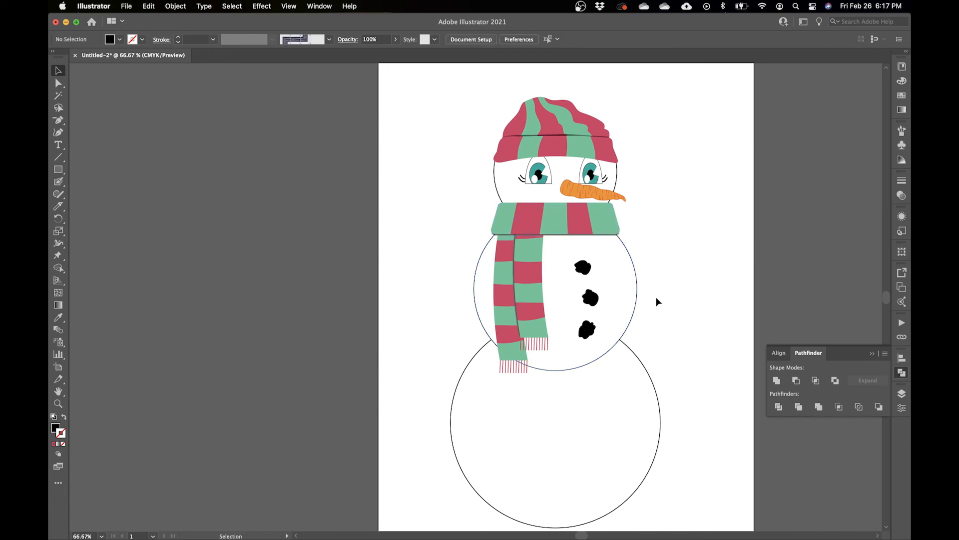
pyautogui.click(565, 239)
pyautogui.click(682, 270)
# Step: Paint a wavy arm with the Blob Brush on the middle ball's left side and fill it dark brown
pyautogui.hscroll(5, 658, 299)
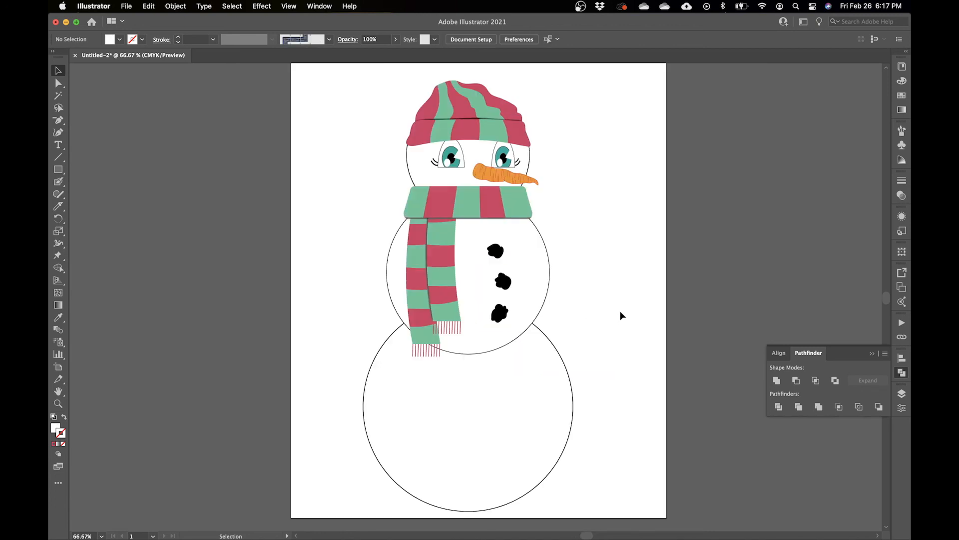
pyautogui.hotkey('shift', 'b')
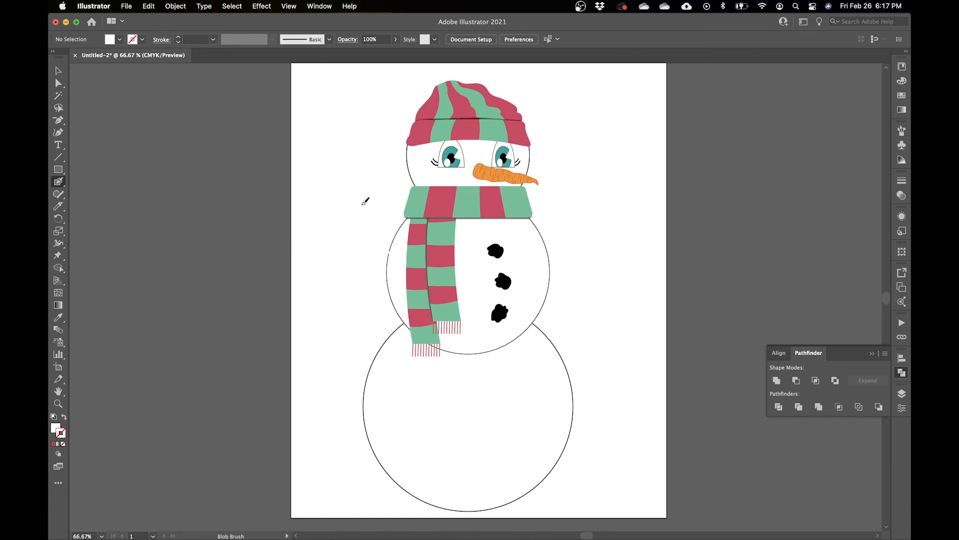
pyautogui.moveTo(343, 123); pyautogui.dragTo(403, 256)
pyautogui.press('v')
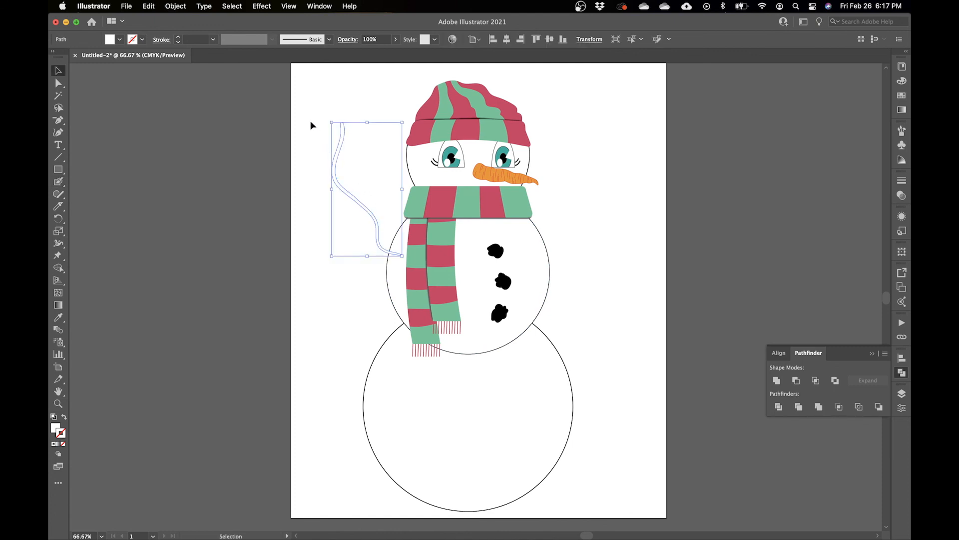
pyautogui.click(120, 39)
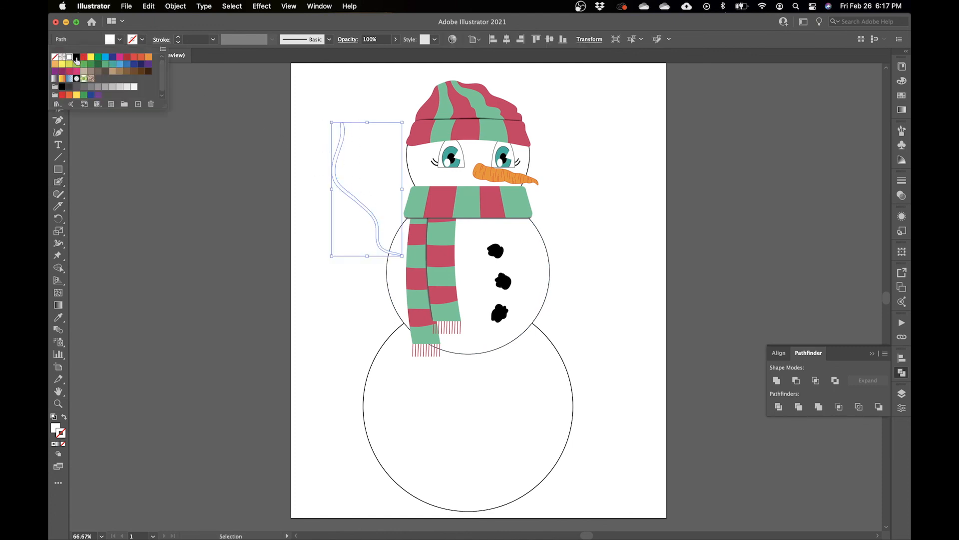
pyautogui.click(140, 75)
pyautogui.click(325, 266)
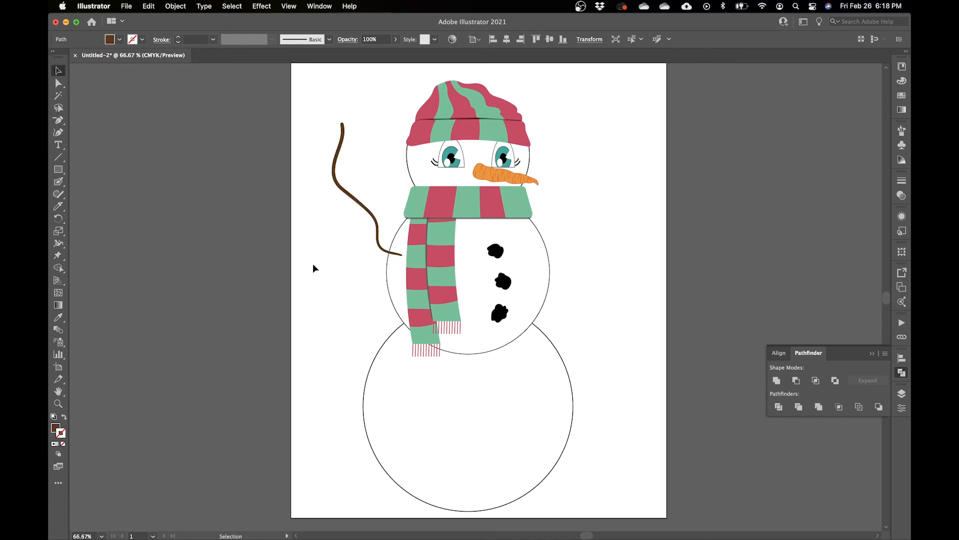
# Step: Delete the wavy arm and try repainting it as a brown stroke sloping down from the middle ball's left side
pyautogui.click(347, 196)
pyautogui.press('BackSpace')
pyautogui.hotkey('shift', 'b')
pyautogui.moveTo(344, 167)
pyautogui.mouseDown()
pyautogui.moveTo(395, 239)
pyautogui.moveTo(334, 351)
pyautogui.mouseUp()
pyautogui.press('super+z')
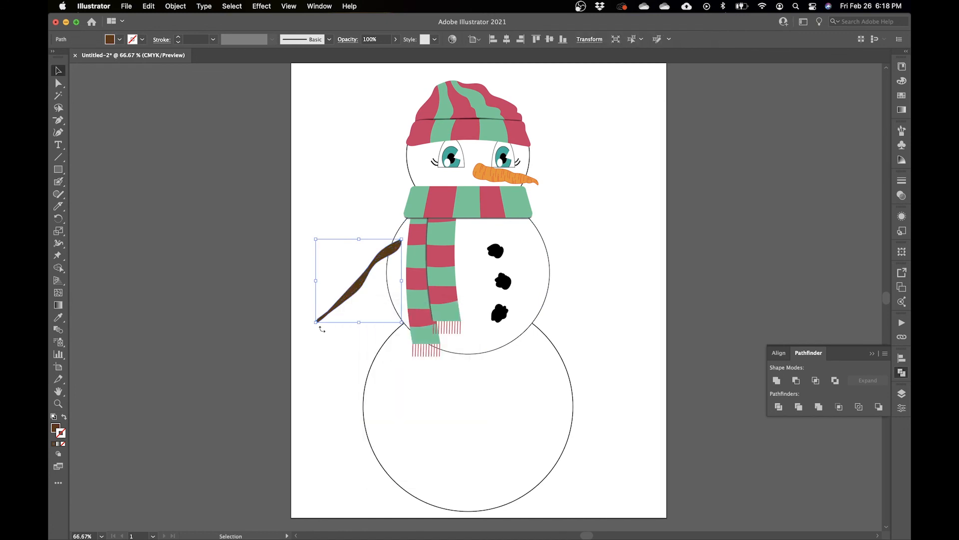
# Step: Paint a nearly straight brown arm sloping down and outward from the middle ball's left side
pyautogui.moveTo(395, 248); pyautogui.dragTo(339, 347)
pyautogui.press('v')
pyautogui.click(370, 295)
pyautogui.press('-')
pyautogui.click(336, 350)
# Step: Paint short twig fingers at the lower end of the left arm with the Blob Brush
pyautogui.press('super+equal')
pyautogui.press('super+equal')
pyautogui.click(472, 303)
pyautogui.press('a')
pyautogui.hotkey('shift', 'b')
pyautogui.moveTo(478, 303); pyautogui.dragTo(496, 320)
pyautogui.moveTo(507, 280); pyautogui.dragTo(513, 307)
pyautogui.press('-')
# Step: Paint a brown arm bending upward from the middle ball's right side, with a forked tip and a lower side twig
pyautogui.moveTo(513, 252)
pyautogui.mouseDown()
pyautogui.moveTo(477, 263)
pyautogui.moveTo(543, 227)
pyautogui.moveTo(534, 222)
pyautogui.mouseUp()
pyautogui.press('v')
pyautogui.press('super+minus')
pyautogui.press('super+minus')
pyautogui.hscroll(5, 553, 284)
pyautogui.scroll(2, 553, 285)
pyautogui.hotkey('shift', 'b')
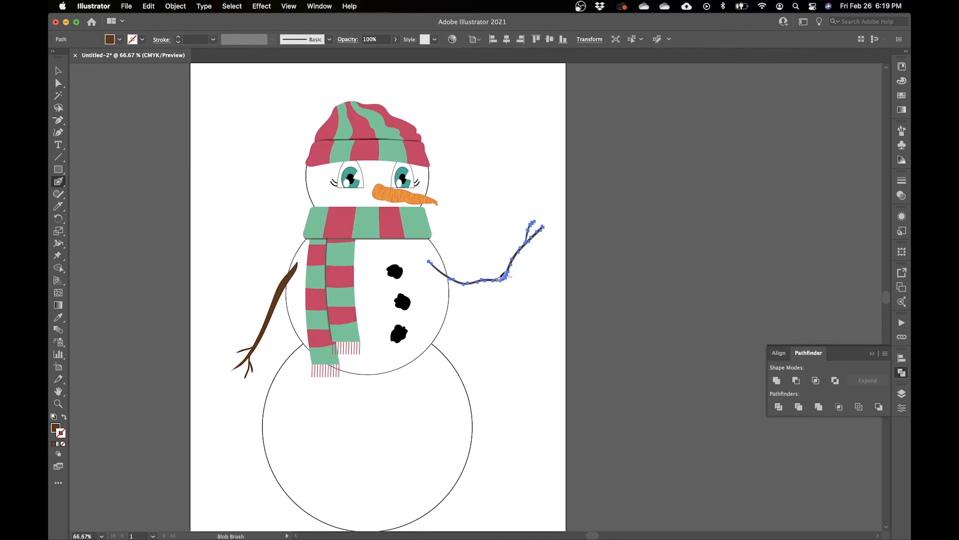
pyautogui.moveTo(504, 279); pyautogui.dragTo(527, 273)
# Step: Reshape the right arm's lower side twig so its end tapers to a point
pyautogui.press('super+equal')
pyautogui.press('super+equal')
pyautogui.moveTo(474, 242); pyautogui.dragTo(548, 232)
pyautogui.press('a')
pyautogui.press('super+equal')
pyautogui.press('super+equal')
pyautogui.moveTo(484, 235)
pyautogui.mouseDown()
pyautogui.moveTo(454, 244)
pyautogui.moveTo(483, 247)
pyautogui.moveTo(473, 241)
pyautogui.mouseUp()
pyautogui.click(442, 383)
# Step: Edit the anchor points at the right arm's two upper twig ends to taper their rounded tips
pyautogui.scroll(4, 441, 383)
pyautogui.moveTo(501, 148); pyautogui.dragTo(504, 143)
pyautogui.press('-')
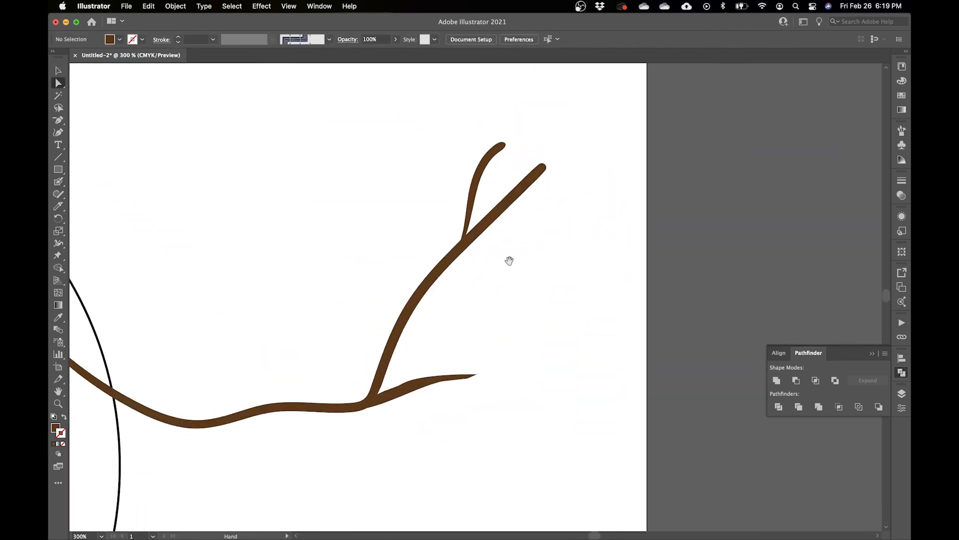
pyautogui.moveTo(480, 179); pyautogui.dragTo(499, 145)
pyautogui.click(493, 147)
pyautogui.click(484, 156)
pyautogui.moveTo(471, 182); pyautogui.dragTo(474, 182)
pyautogui.click(540, 164)
pyautogui.click(514, 189)
pyautogui.press('a')
pyautogui.moveTo(545, 170); pyautogui.dragTo(538, 164)
# Step: Thicken the right arm near the middle ball with another Blob Brush stroke, and deselect everything
pyautogui.press('super+minus')
pyautogui.press('super+minus')
pyautogui.press('super+minus')
pyautogui.press('super+minus')
pyautogui.press('super+equal')
pyautogui.press('super+equal')
pyautogui.hotkey('shift', 'b')
pyautogui.moveTo(256, 310)
pyautogui.mouseDown()
pyautogui.moveTo(322, 349)
pyautogui.moveTo(424, 350)
pyautogui.mouseUp()
pyautogui.press('v')
pyautogui.press('super+minus')
pyautogui.press('super+minus')
pyautogui.press('shift+super+a')
pyautogui.press('super+minus')
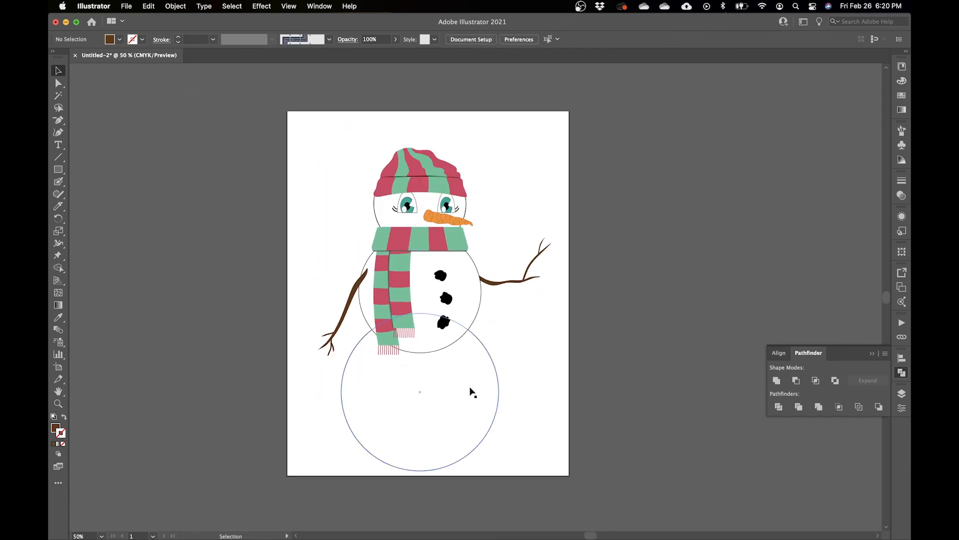
# Step: Stretch the snowman's left twig arm downward to make it longer
pyautogui.click(345, 315)
pyautogui.moveTo(343, 356); pyautogui.dragTo(343, 380)
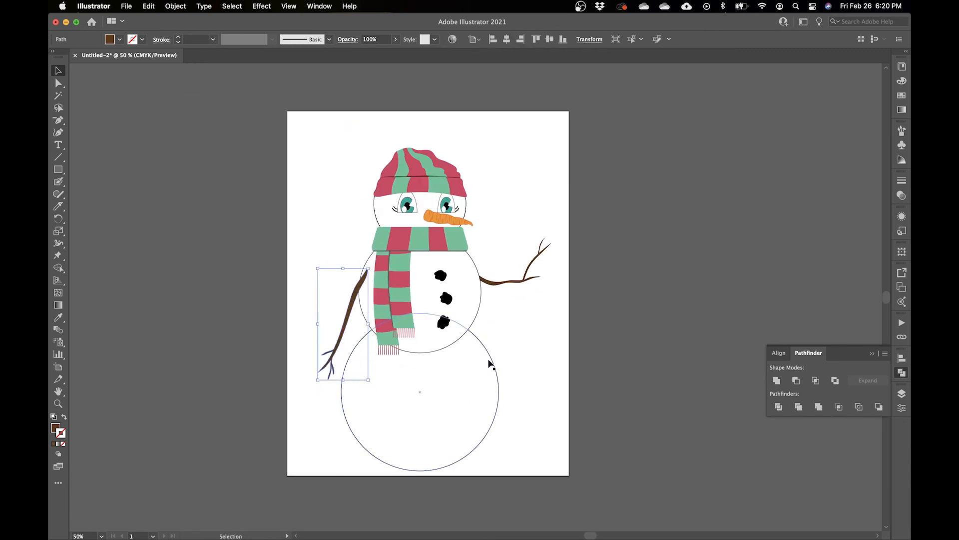
pyautogui.click(532, 343)
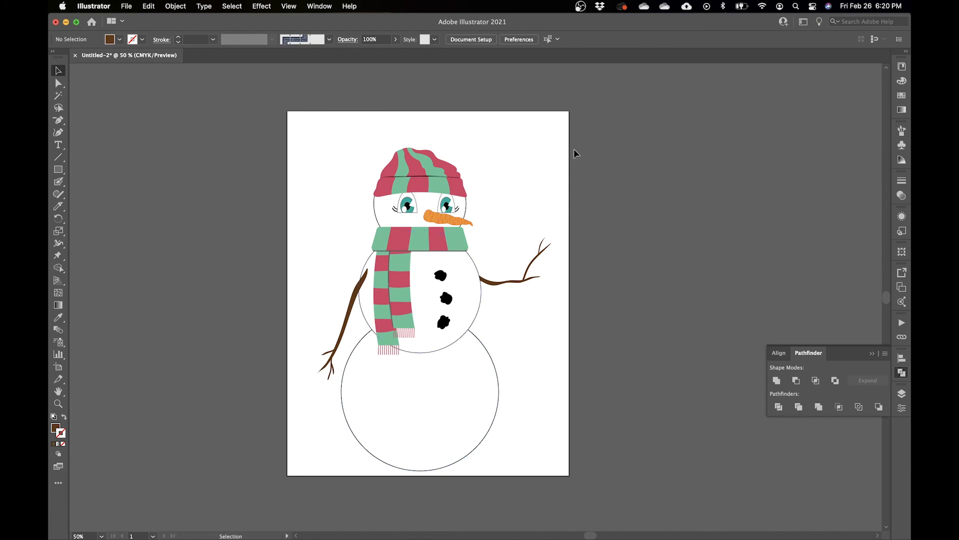
# Step: Select the whole snowman, scale it down proportionally and move it up slightly on the artboard
pyautogui.moveTo(585, 139); pyautogui.dragTo(306, 427)
pyautogui.moveTo(551, 149); pyautogui.dragTo(535, 155)
pyautogui.moveTo(439, 326); pyautogui.dragTo(438, 310)
pyautogui.click(551, 307)
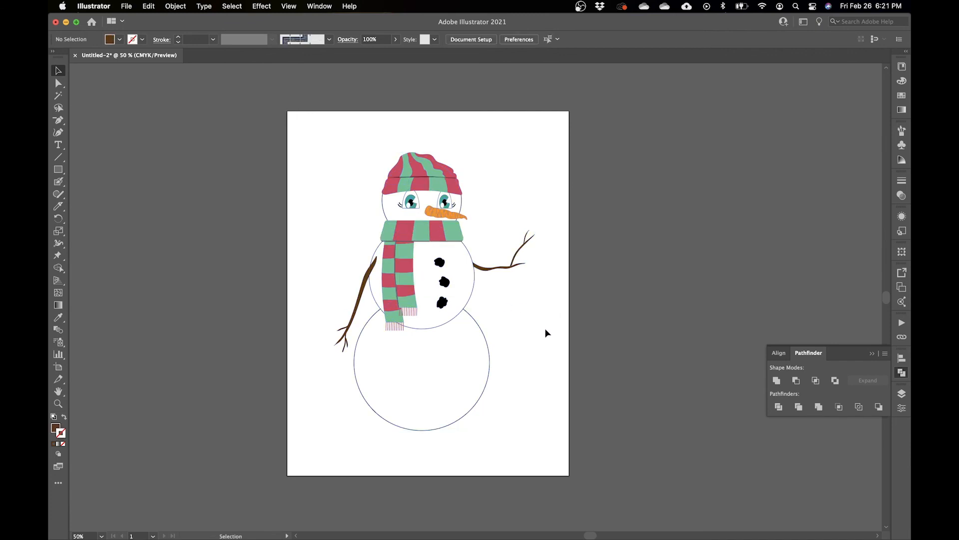
# Step: Create a new layer beneath Layer 1, lock Layer 1, and make Layer 2 the active layer
pyautogui.click(902, 395)
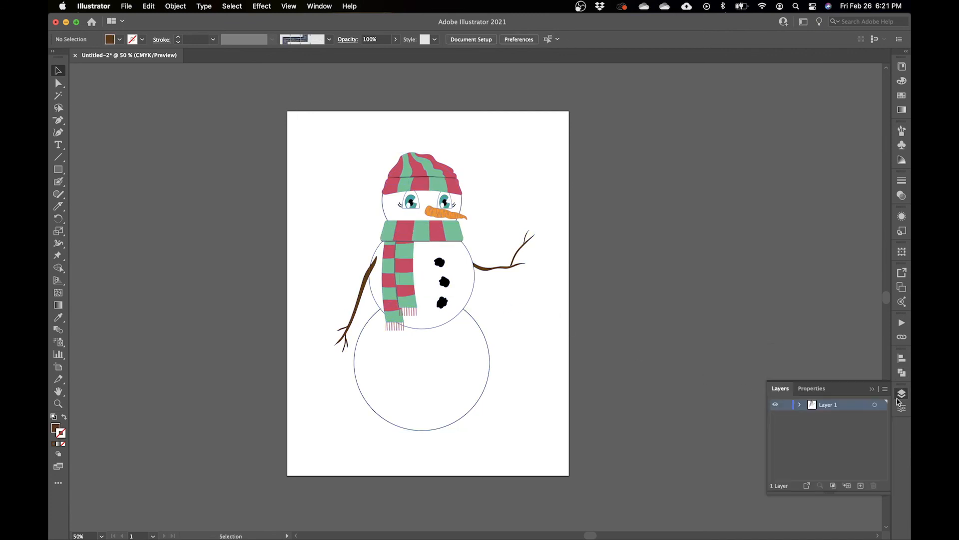
pyautogui.click(317, 8)
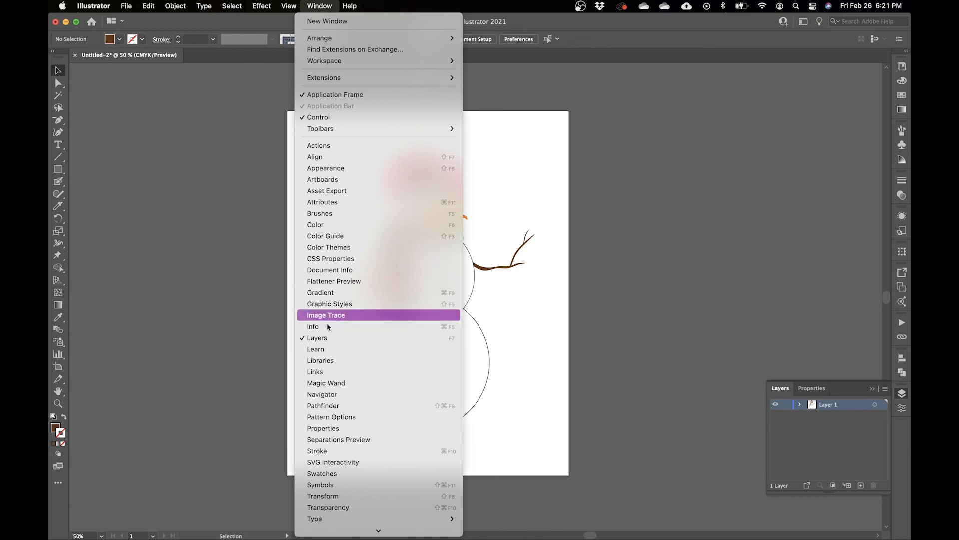
pyautogui.click(876, 474)
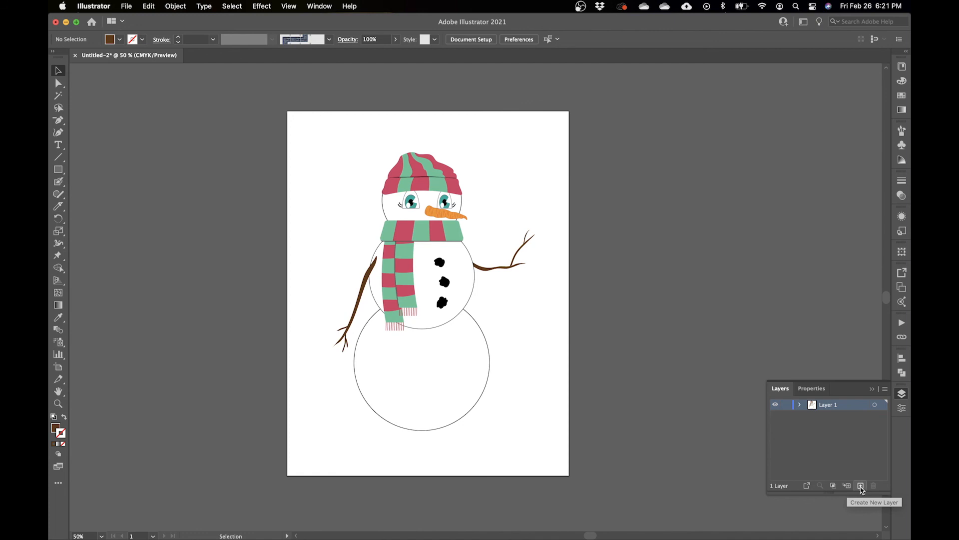
pyautogui.click(861, 486)
pyautogui.moveTo(836, 409); pyautogui.dragTo(833, 425)
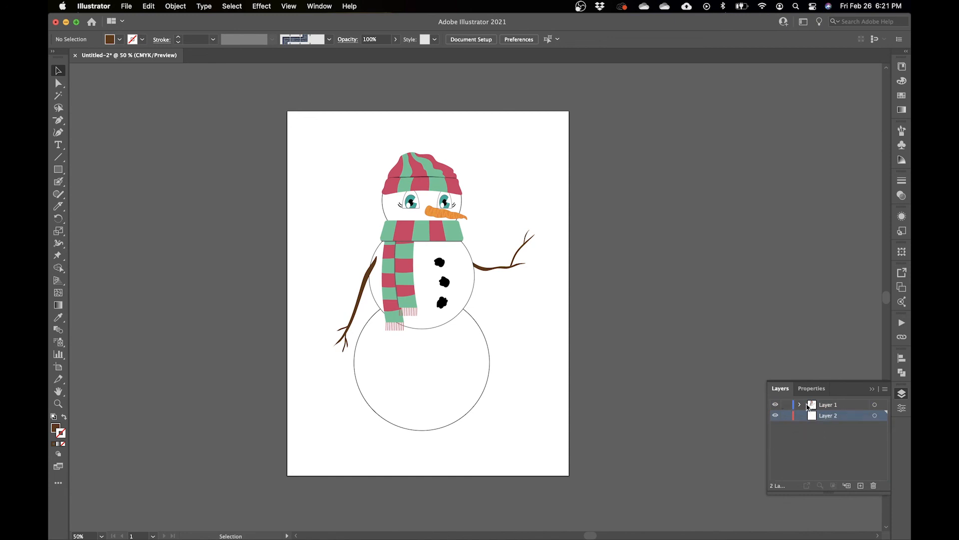
pyautogui.click(785, 406)
pyautogui.click(836, 408)
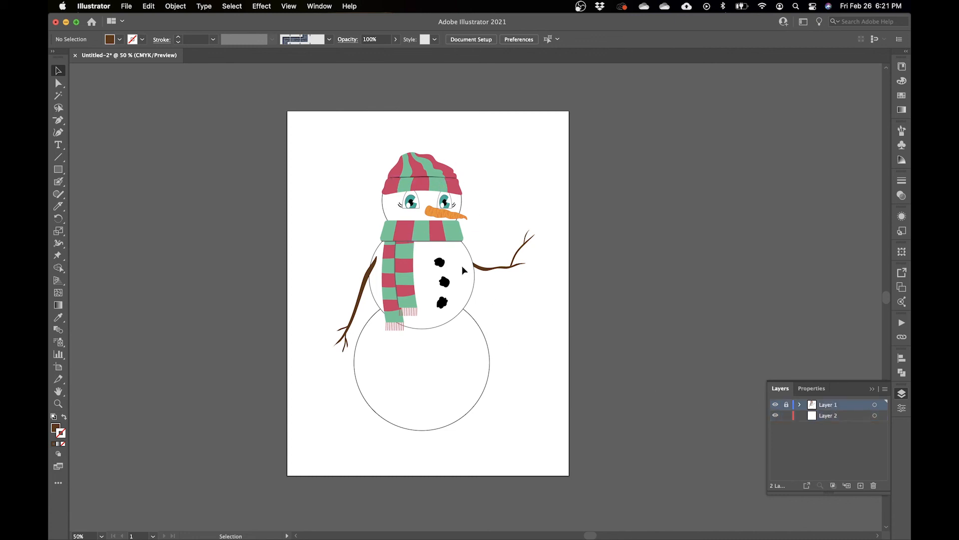
pyautogui.click(803, 420)
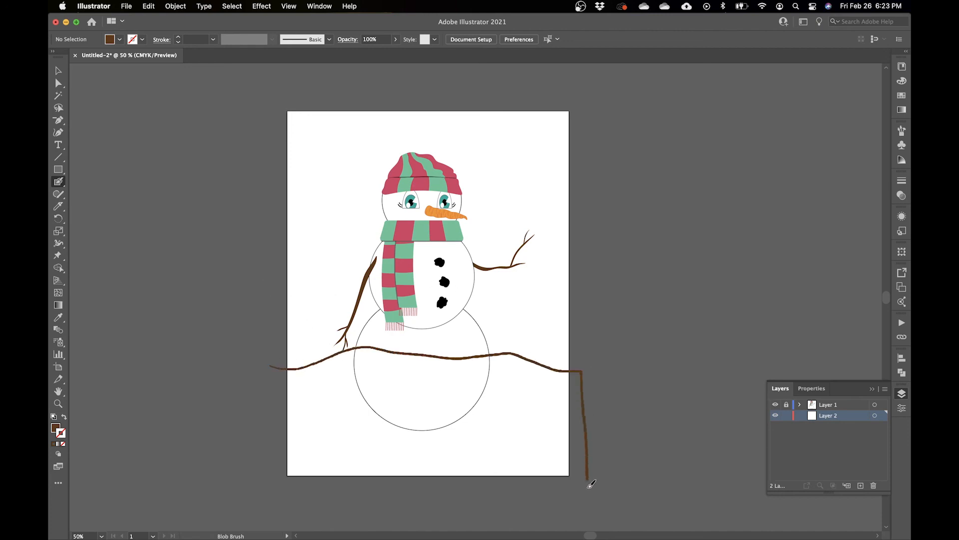
# Step: Paint a closed brown hill outline across the lower artboard, filling it by releasing the compound path and deleting the inner shape
pyautogui.moveTo(272, 374); pyautogui.dragTo(270, 367)
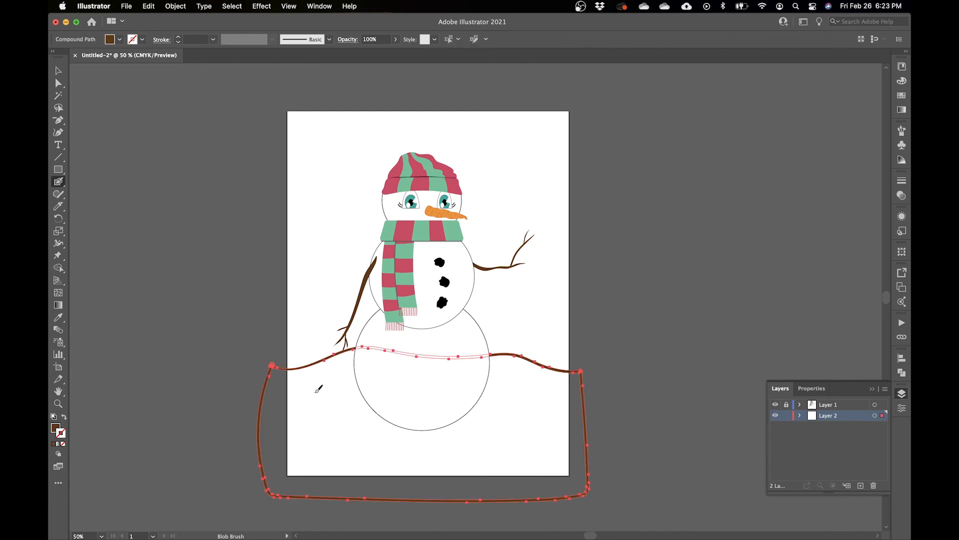
pyautogui.press('v')
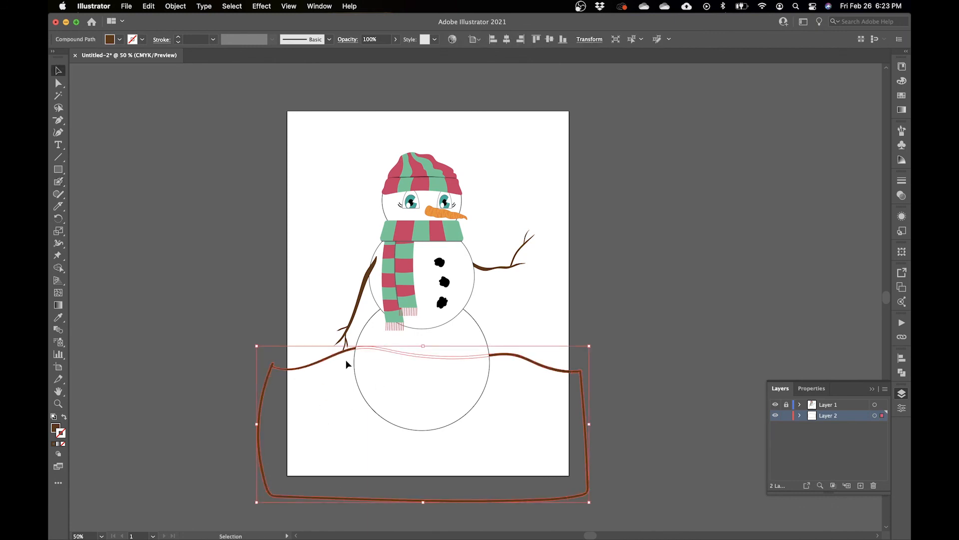
pyautogui.rightClick(319, 366)
pyautogui.click(389, 436)
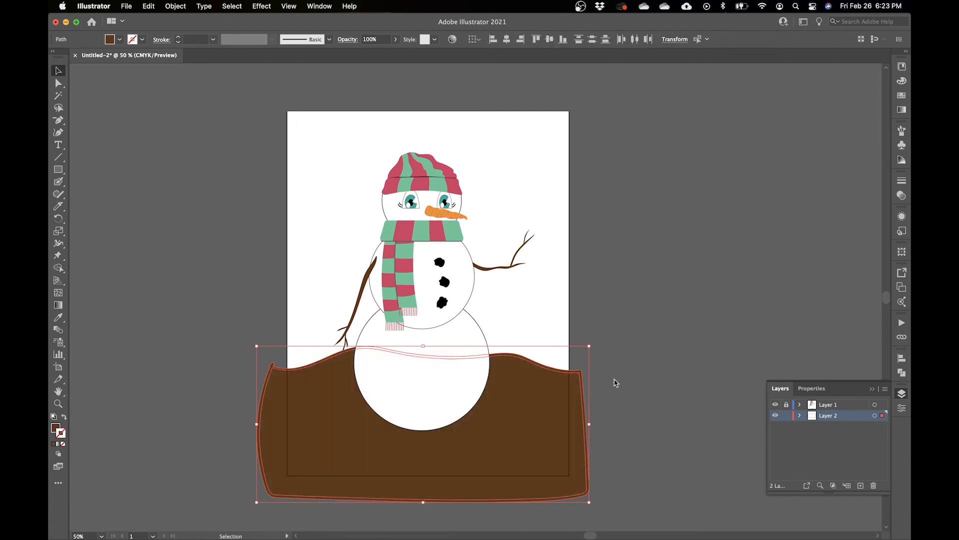
pyautogui.click(624, 372)
pyautogui.click(548, 425)
pyautogui.press('Delete')
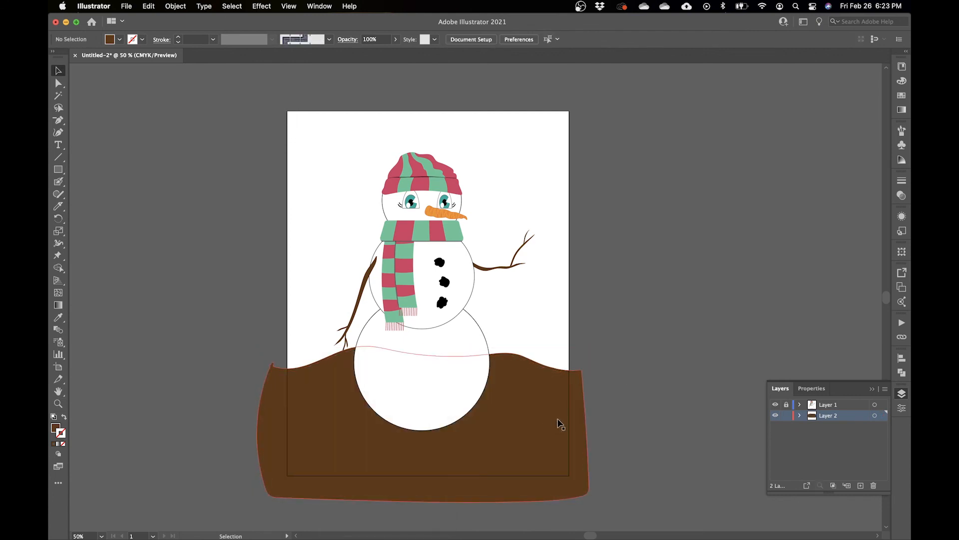
# Step: Copy the bottom ball's white fill and black outline onto the hill, and adjust the anchors along its upper edge
pyautogui.click(549, 421)
pyautogui.press('i')
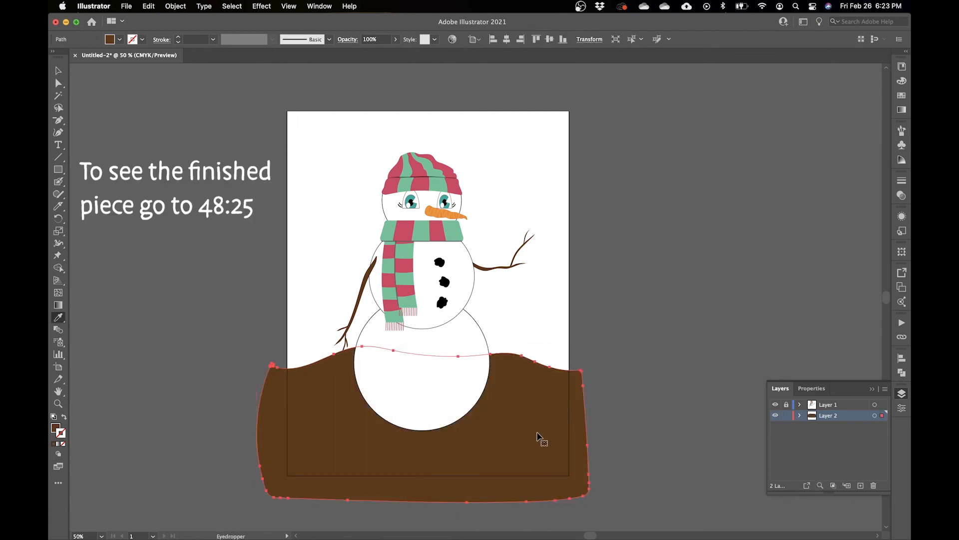
pyautogui.click(485, 408)
pyautogui.press('a')
pyautogui.moveTo(393, 350); pyautogui.dragTo(352, 348)
pyautogui.press('v')
pyautogui.click(670, 314)
# Step: Draw a rectangle covering most of the artboard, and apply a gradient fill with light blue as its starting color
pyautogui.moveTo(284, 107); pyautogui.dragTo(572, 445)
pyautogui.click(901, 109)
pyautogui.click(777, 85)
pyautogui.doubleClick(775, 158)
pyautogui.click(869, 169)
pyautogui.click(850, 212)
pyautogui.click(813, 197)
# Step: Set the end stop of the sky rectangle's gradient to a darker blue
pyautogui.doubleClick(871, 159)
pyautogui.click(869, 169)
pyautogui.click(851, 213)
pyautogui.click(796, 235)
pyautogui.click(816, 196)
pyautogui.click(842, 196)
pyautogui.click(810, 209)
pyautogui.click(813, 235)
pyautogui.moveTo(813, 235); pyautogui.dragTo(798, 235)
# Step: Make the sky gradient radial and run it diagonally from the upper right corner to beyond the lower left corner
pyautogui.click(848, 119)
pyautogui.click(833, 78)
pyautogui.click(58, 305)
pyautogui.moveTo(580, 112)
pyautogui.mouseDown()
pyautogui.moveTo(419, 262)
pyautogui.moveTo(388, 423)
pyautogui.moveTo(623, 474)
pyautogui.moveTo(510, 475)
pyautogui.mouseUp()
pyautogui.moveTo(572, 107)
pyautogui.mouseDown()
pyautogui.moveTo(335, 515)
pyautogui.moveTo(240, 527)
pyautogui.mouseUp()
# Step: Remove the sky rectangle's stroke and send it behind the snow hill
pyautogui.press('v')
pyautogui.click(142, 39)
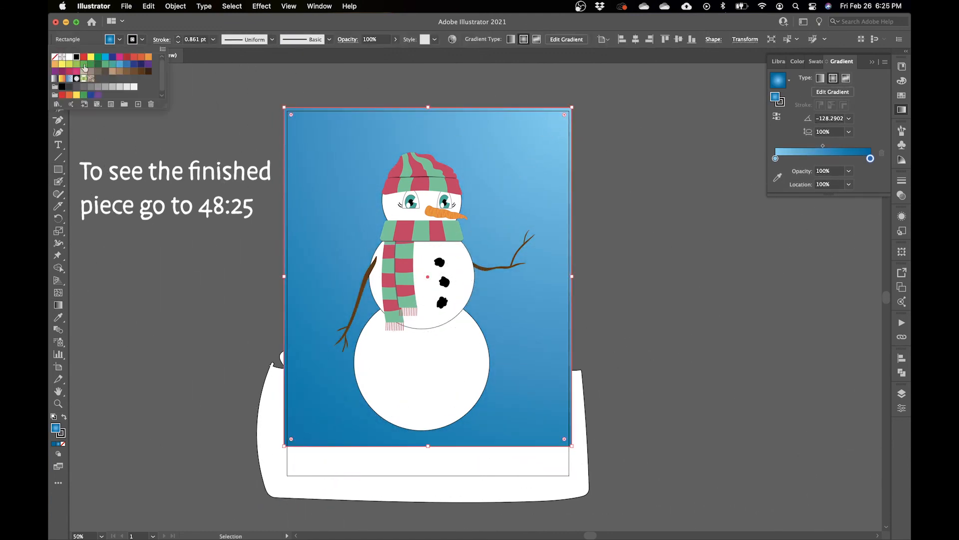
pyautogui.click(56, 56)
pyautogui.press('super+shift+bracketleft')
# Step: Draw a circle left of the artboard, fill it with yellow, and scale it to about 2.97 in wide
pyautogui.click(161, 184)
pyautogui.moveTo(185, 234); pyautogui.dragTo(250, 298)
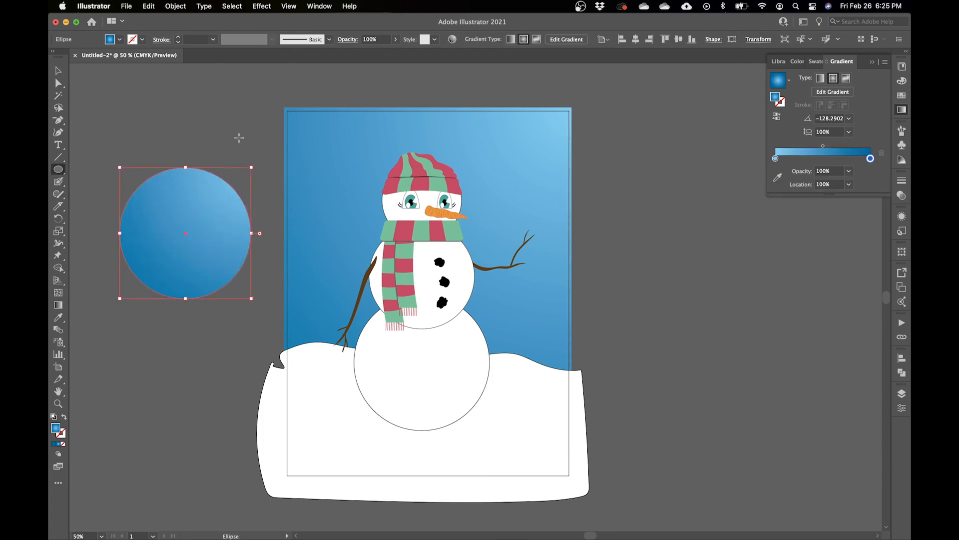
pyautogui.click(119, 39)
pyautogui.click(137, 59)
pyautogui.click(120, 39)
pyautogui.moveTo(250, 168); pyautogui.dragTo(235, 183)
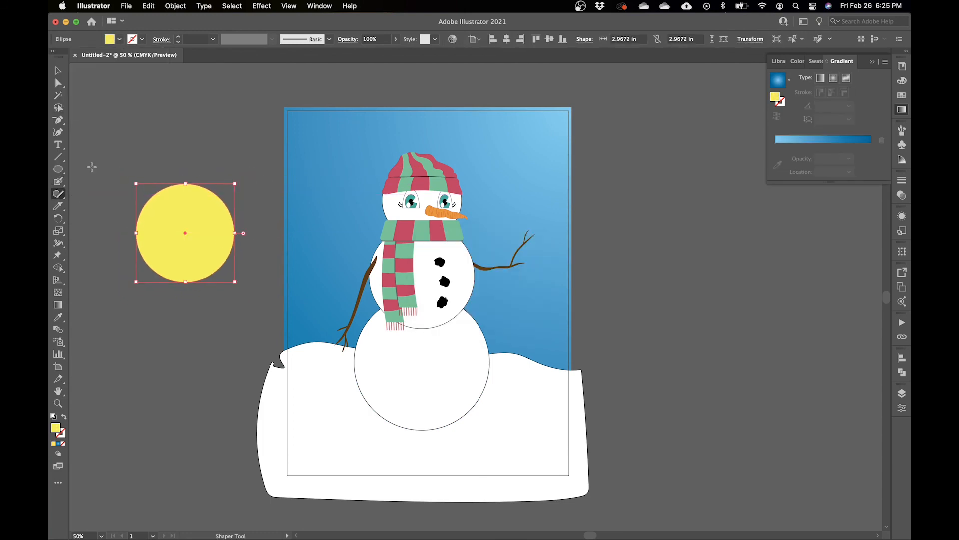
# Step: Draw a small triangle with the Shaper tool and place it centered on the yellow circle's top edge
pyautogui.click(59, 195)
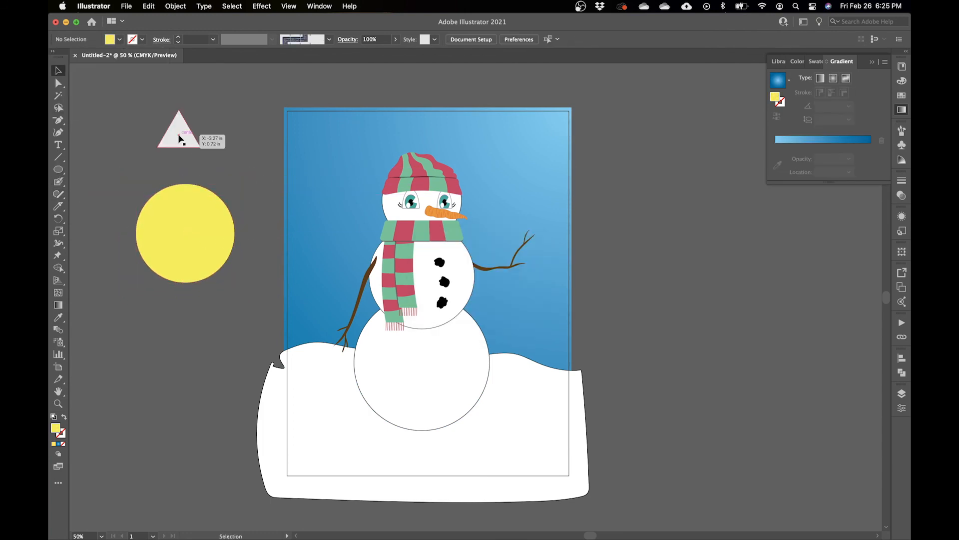
pyautogui.moveTo(179, 136); pyautogui.dragTo(185, 174)
pyautogui.press('super+plus')
pyautogui.scroll(-5, 531, 99)
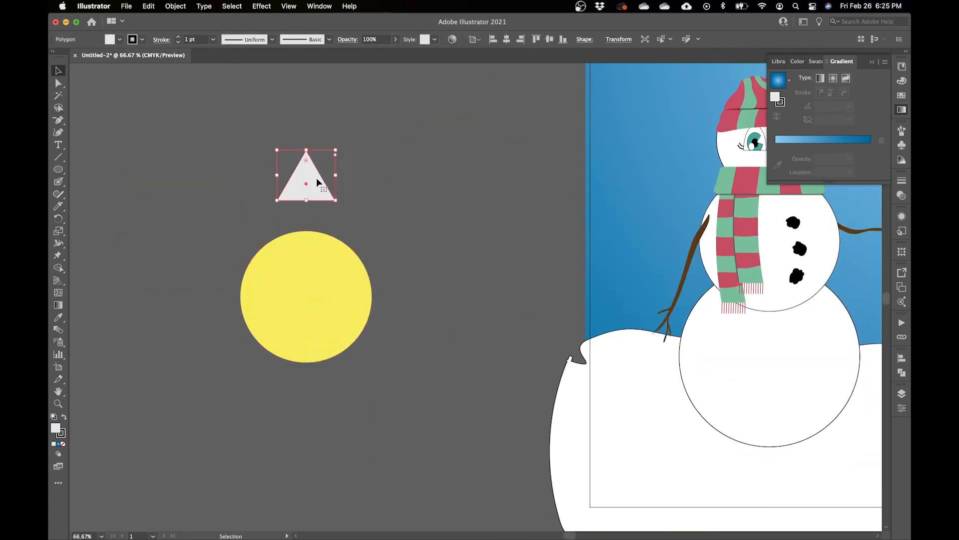
pyautogui.moveTo(311, 184); pyautogui.dragTo(311, 225)
pyautogui.click(902, 373)
pyautogui.click(365, 228)
pyautogui.click(307, 223)
# Step: Fill the triangle with orange and give it a red-orange stroke
pyautogui.click(120, 39)
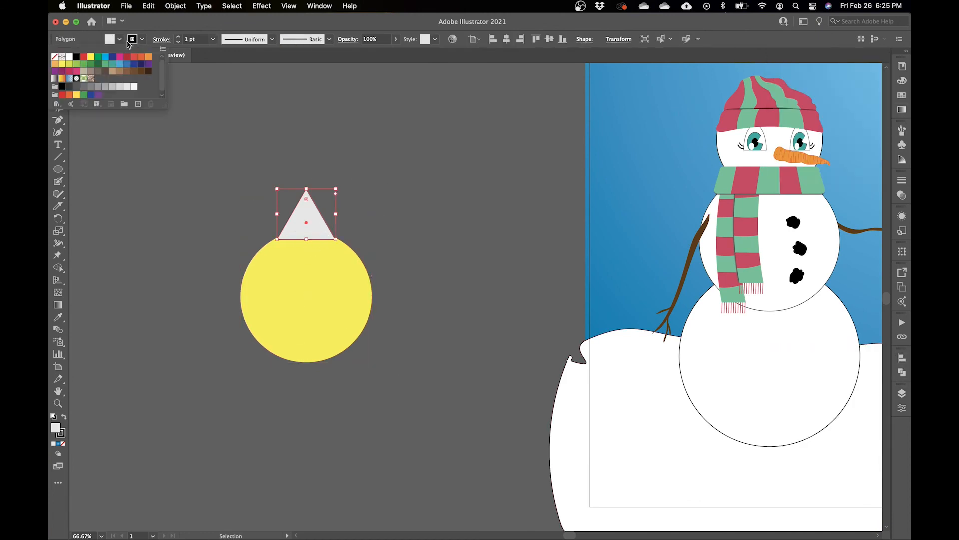
pyautogui.click(138, 57)
pyautogui.click(145, 57)
pyautogui.click(245, 197)
pyautogui.click(302, 226)
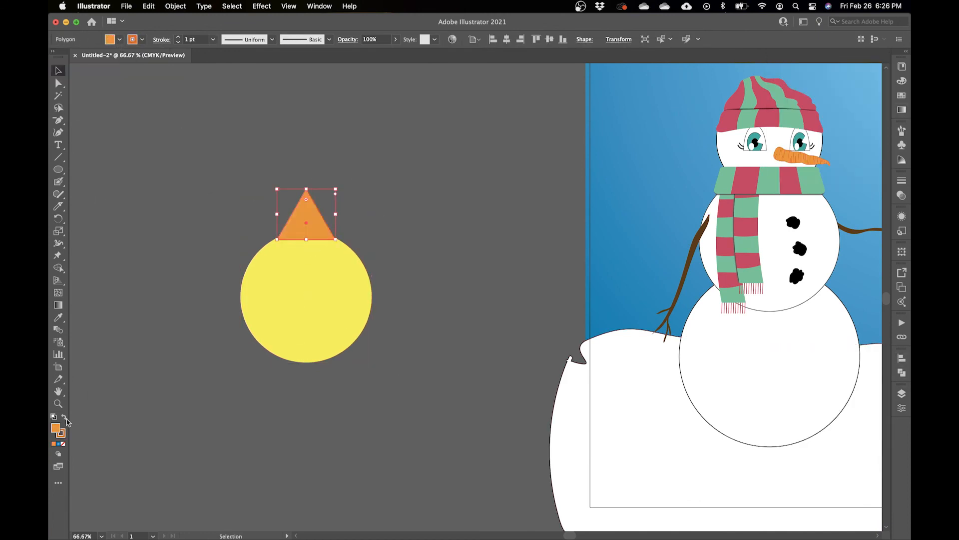
# Step: Reflect a copy of the triangle vertically, place it at the circle's bottom edge, and select both triangles
pyautogui.rightClick(314, 220)
pyautogui.moveTo(350, 406)
pyautogui.click(440, 452)
pyautogui.click(557, 352)
pyautogui.click(571, 472)
pyautogui.moveTo(316, 199); pyautogui.dragTo(307, 364)
pyautogui.keyDown('shift'); pyautogui.click(298, 238); pyautogui.keyUp('shift')
# Step: Try to rotate the two triangles freehand around the circle, and undo the rotation
pyautogui.press('r')
pyautogui.moveTo(293, 282); pyautogui.dragTo(188, 304)
pyautogui.press('super+z')
pyautogui.press('v')
# Step: Rotate a copy of the two triangles by 90° to add rays at the circle's sides
pyautogui.rightClick(312, 231)
pyautogui.moveTo(349, 390)
pyautogui.click(435, 425)
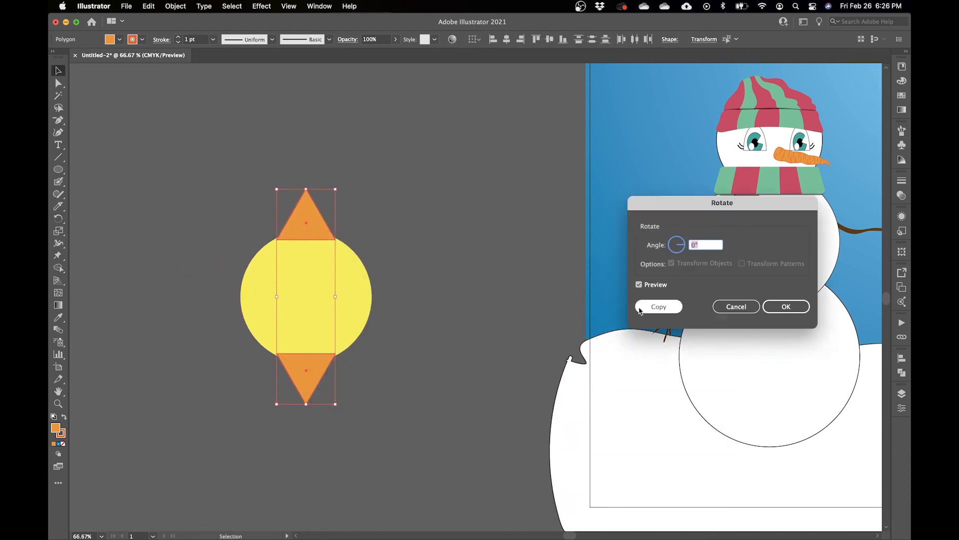
pyautogui.click(648, 286)
pyautogui.click(658, 306)
# Step: Select all four triangles and rotate a copy of them by 45° to add the diagonal rays
pyautogui.keyDown('shift'); pyautogui.click(316, 231); pyautogui.keyUp('shift')
pyautogui.keyDown('shift'); pyautogui.click(315, 367); pyautogui.keyUp('shift')
pyautogui.rightClick(317, 367)
pyautogui.click(440, 461)
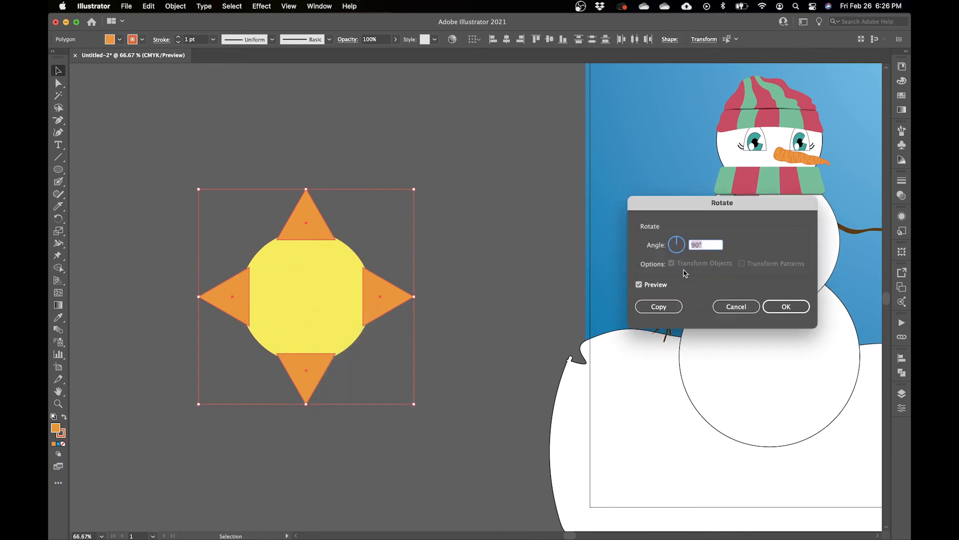
pyautogui.write('45')
pyautogui.click(646, 287)
pyautogui.click(658, 306)
# Step: Bring the yellow circle to the front of the orange rays
pyautogui.click(450, 322)
pyautogui.click(282, 323)
pyautogui.press('super+shift+bracketright')
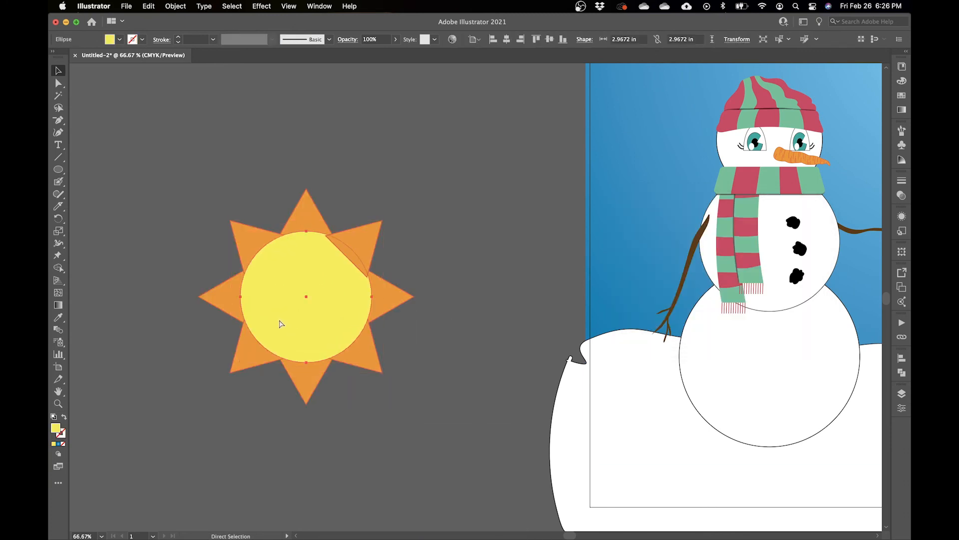
# Step: Paste a copy of the yellow circle in front and scale it from the center to about 4.9 in wide
pyautogui.click(244, 189)
pyautogui.click(313, 272)
pyautogui.press('super+c')
pyautogui.press('super+f')
pyautogui.moveTo(371, 231); pyautogui.dragTo(415, 189)
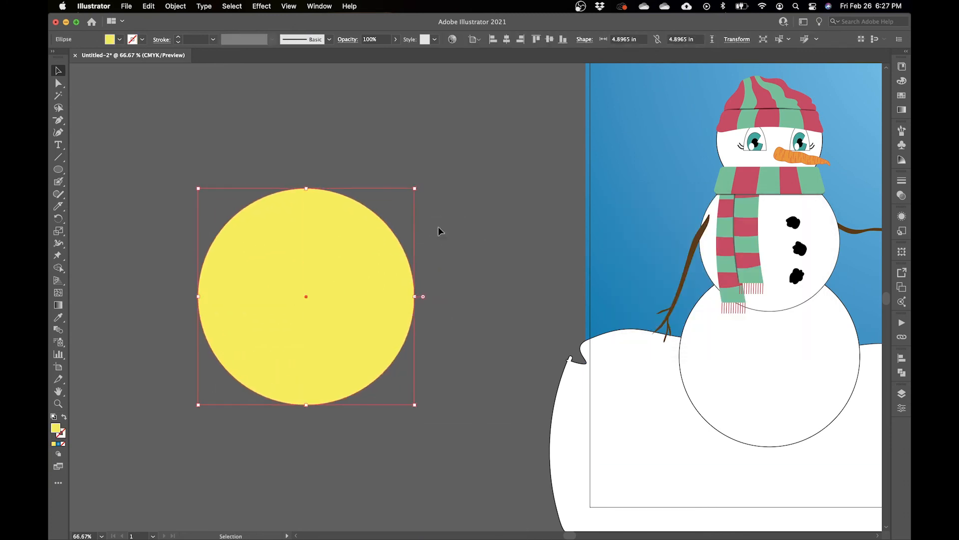
# Step: Send the enlarged circle backward until it sits behind all the sun's rays
pyautogui.press('super+bracketleft')
pyautogui.press('super+bracketleft')
pyautogui.press('super+bracketleft')
pyautogui.press('super+bracketleft')
pyautogui.press('super+bracketleft')
pyautogui.press('super+bracketleft')
pyautogui.press('super+bracketleft')
pyautogui.press('super+bracketleft')
pyautogui.press('super+bracketleft')
# Step: Lighten the large circle to pale yellow by reducing its yellow value to about 48%
pyautogui.click(902, 80)
pyautogui.moveTo(857, 107); pyautogui.dragTo(838, 111)
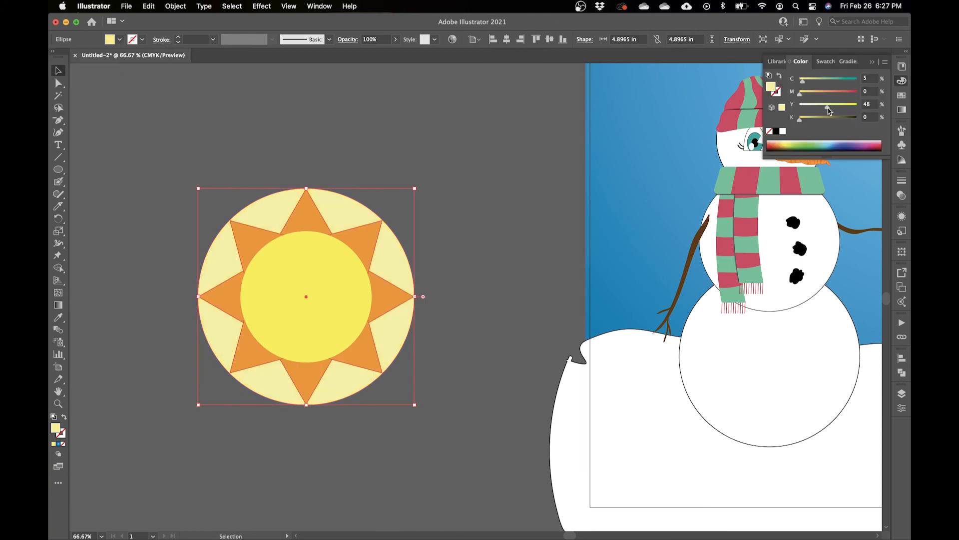
pyautogui.click(477, 212)
# Step: Apply a Feather effect to the pale yellow circle to form a soft glow around the sun
pyautogui.click(354, 214)
pyautogui.click(262, 6)
pyautogui.click(435, 164)
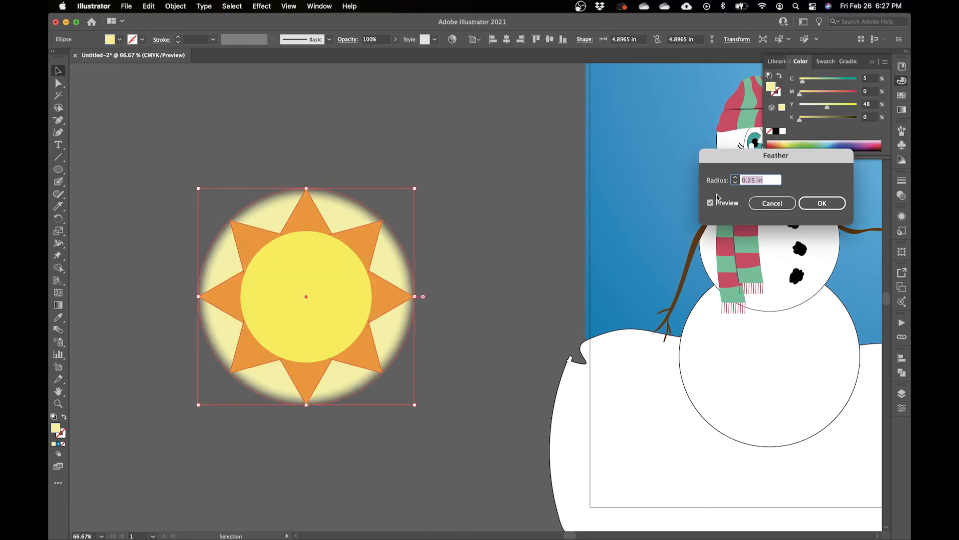
pyautogui.click(822, 203)
pyautogui.click(494, 186)
# Step: Try drawing a red line from the sun's center outward to the upper left, and delete it
pyautogui.press('\\')
pyautogui.moveTo(368, 296)
pyautogui.mouseDown()
pyautogui.moveTo(299, 205)
pyautogui.moveTo(257, 179)
pyautogui.mouseUp()
pyautogui.click(143, 39)
pyautogui.press('Escape')
pyautogui.press('v')
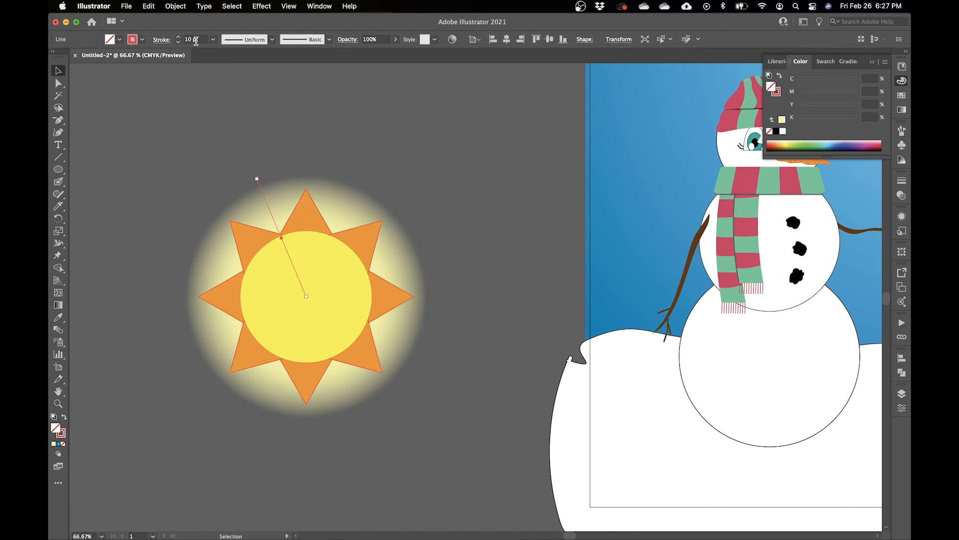
pyautogui.press('a')
pyautogui.rightClick(265, 200)
pyautogui.click(493, 280)
pyautogui.click(291, 262)
pyautogui.press('Delete')
# Step: Try a 1 pt horizontal line above the sun with a red fill, and delete it
pyautogui.press('\\')
pyautogui.moveTo(154, 147); pyautogui.dragTo(380, 147)
pyautogui.click(213, 39)
pyautogui.click(224, 83)
pyautogui.press('v')
pyautogui.click(120, 39)
pyautogui.click(135, 55)
pyautogui.press('Escape')
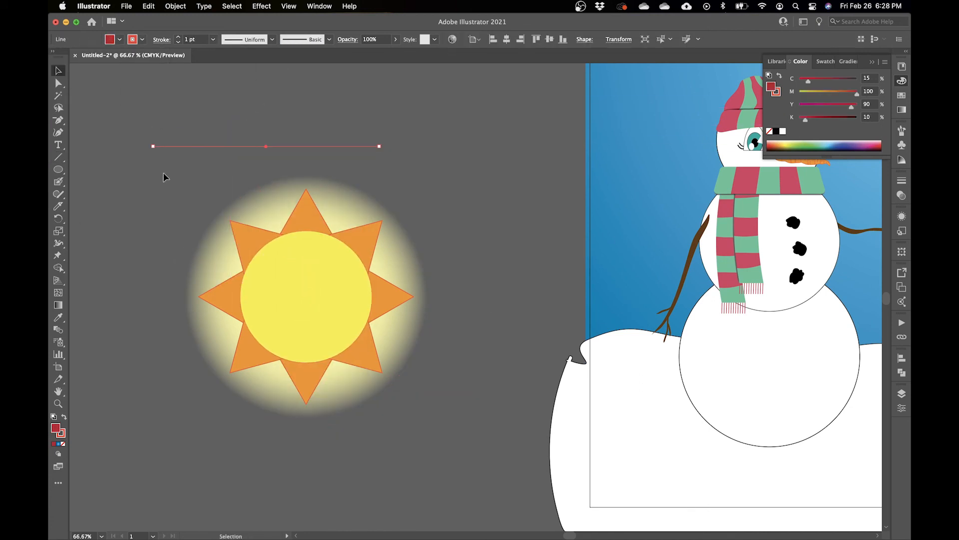
pyautogui.press('Delete')
# Step: Remove the leftover Feather effect from the appearance settings used for new lines
pyautogui.moveTo(266, 124); pyautogui.dragTo(270, 125)
pyautogui.click(902, 195)
pyautogui.click(902, 216)
pyautogui.click(843, 293)
pyautogui.click(874, 330)
# Step: Draw three lines fanning from the sun's center toward the upper left, and adjust the middle line's outer end
pyautogui.moveTo(306, 293)
pyautogui.mouseDown()
pyautogui.moveTo(272, 210)
pyautogui.moveTo(279, 197)
pyautogui.moveTo(264, 193)
pyautogui.mouseUp()
pyautogui.moveTo(283, 198); pyautogui.dragTo(303, 276)
pyautogui.moveTo(258, 224); pyautogui.dragTo(306, 293)
pyautogui.press('a')
pyautogui.moveTo(264, 193); pyautogui.dragTo(261, 192)
pyautogui.press('shift+super+a')
# Step: Set the middle line's stroke to red-orange and the stroke of the line nearest the top ray to orange
pyautogui.press('v')
pyautogui.click(264, 197)
pyautogui.click(142, 39)
pyautogui.click(140, 58)
pyautogui.click(225, 136)
pyautogui.click(285, 207)
pyautogui.click(141, 39)
pyautogui.click(139, 58)
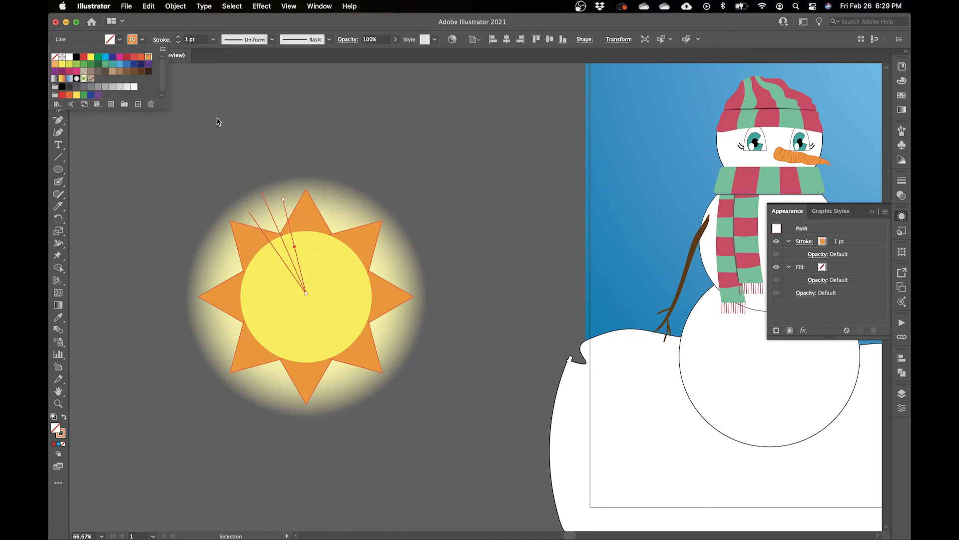
pyautogui.click(219, 133)
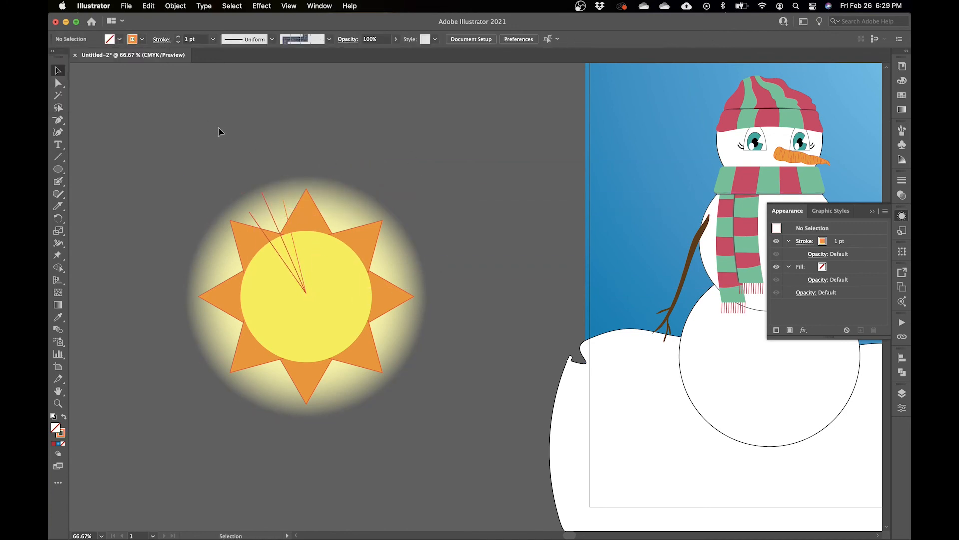
# Step: Adjust the stroke weights of the three fanned lines, making the middle red line the thickest
pyautogui.click(275, 221)
pyautogui.keyDown('shift'); pyautogui.click(260, 228); pyautogui.keyUp('shift')
pyautogui.click(290, 159)
pyautogui.click(253, 216)
pyautogui.keyDown('shift'); pyautogui.click(284, 207); pyautogui.keyUp('shift')
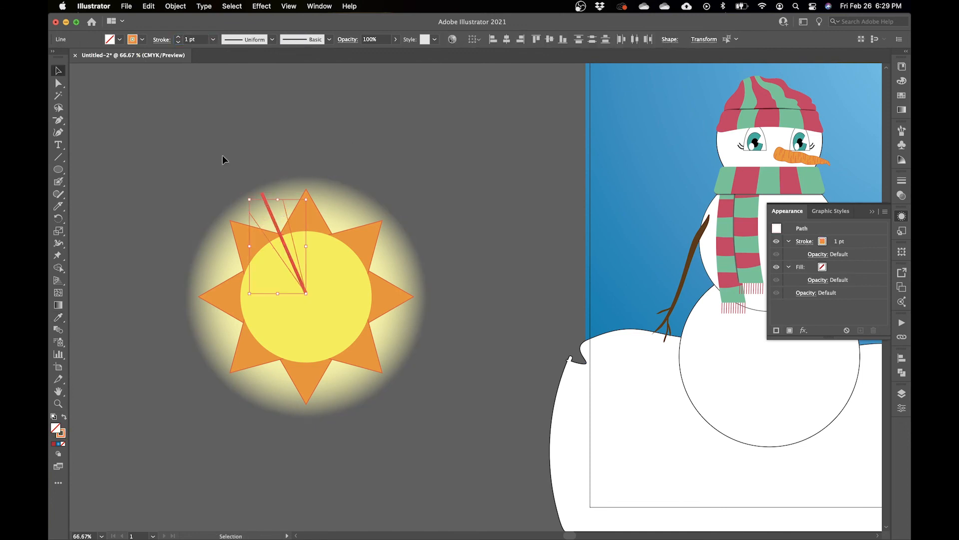
pyautogui.press('Up')
pyautogui.click(210, 125)
# Step: Draw another line from the sun's center between the middle red line and the line nearest the top ray
pyautogui.press('\\')
pyautogui.moveTo(305, 293)
pyautogui.mouseDown()
pyautogui.moveTo(254, 203)
pyautogui.moveTo(274, 197)
pyautogui.mouseUp()
pyautogui.keyDown('super'); pyautogui.click(432, 181); pyautogui.keyUp('super')
pyautogui.press('v')
pyautogui.click(399, 144)
# Step: Set the fan's two outermost lines to a yellow 2 pt stroke
pyautogui.click(254, 219)
pyautogui.keyDown('shift'); pyautogui.click(285, 207); pyautogui.keyUp('shift')
pyautogui.click(213, 39)
pyautogui.click(183, 73)
pyautogui.click(141, 39)
pyautogui.click(63, 67)
# Step: Select all the fanned lines and group them
pyautogui.click(251, 125)
pyautogui.keyDown('shift'); pyautogui.click(259, 211); pyautogui.keyUp('shift')
pyautogui.keyDown('shift'); pyautogui.click(269, 211); pyautogui.keyUp('shift')
pyautogui.keyDown('shift'); pyautogui.click(284, 227); pyautogui.keyUp('shift')
pyautogui.press('super+g')
# Step: Try rotating the line group around the sun's center toward the right of the top ray, and delete the result
pyautogui.press('r')
pyautogui.click(306, 295)
pyautogui.moveTo(274, 204); pyautogui.dragTo(354, 199)
pyautogui.press('Delete')
# Step: Make a mirrored copy of the line group, place it on the right side of the top ray, and select both groups
pyautogui.press('v')
pyautogui.rightClick(274, 190)
pyautogui.click(397, 391)
pyautogui.click(570, 473)
pyautogui.moveTo(278, 215); pyautogui.dragTo(346, 215)
pyautogui.keyDown('shift'); pyautogui.click(280, 228); pyautogui.keyUp('shift')
pyautogui.rightClick(281, 229)
pyautogui.moveTo(324, 345)
pyautogui.click(392, 374)
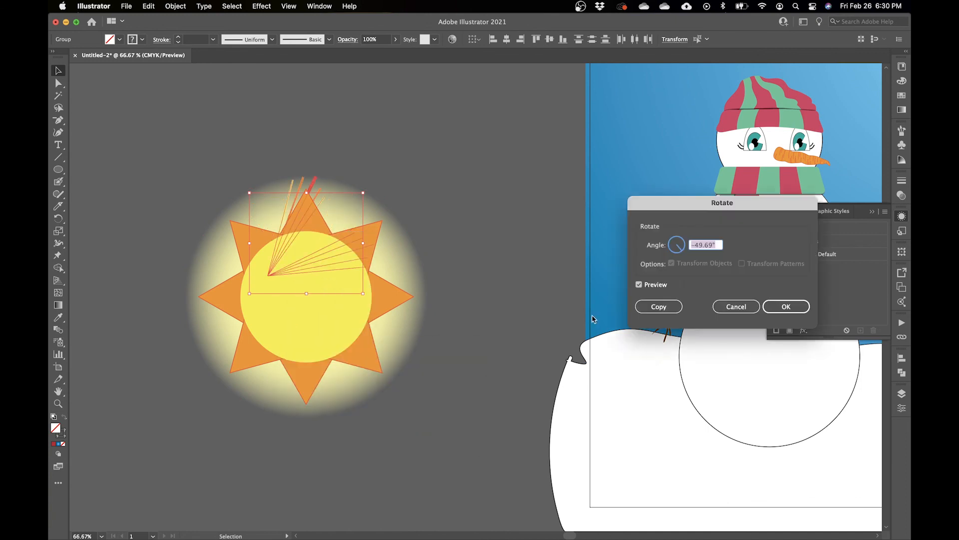
pyautogui.click(736, 307)
# Step: Reflect a copy of both line groups vertically and move it down to the bottom of the sun
pyautogui.rightClick(323, 259)
pyautogui.moveTo(364, 375)
pyautogui.click(469, 412)
pyautogui.click(570, 474)
pyautogui.hotkey('shift', 'Down')
pyautogui.hotkey('shift', 'Down')
pyautogui.hotkey('shift', 'Down')
pyautogui.hotkey('shift', 'Down')
pyautogui.hotkey('shift', 'Down')
pyautogui.hotkey('shift', 'Down')
pyautogui.hotkey('shift', 'Down')
pyautogui.hotkey('shift', 'Down')
pyautogui.hotkey('shift', 'Down')
pyautogui.hotkey('shift', 'Down')
pyautogui.hotkey('shift', 'Down')
pyautogui.hotkey('shift', 'Down')
pyautogui.hotkey('shift', 'Down')
pyautogui.hotkey('shift', 'Down')
pyautogui.hotkey('shift', 'Down')
pyautogui.hotkey('shift', 'Down')
pyautogui.hotkey('shift', 'Down')
pyautogui.hotkey('shift', 'Down')
pyautogui.hotkey('shift', 'Down')
pyautogui.hotkey('shift', 'Down')
pyautogui.moveTo(350, 356); pyautogui.dragTo(348, 397)
pyautogui.click(378, 463)
# Step: Rotate a copy of the upper and lower line groups by 90° to add rays at the sun's left and right
pyautogui.click(280, 214)
pyautogui.rightClick(297, 390)
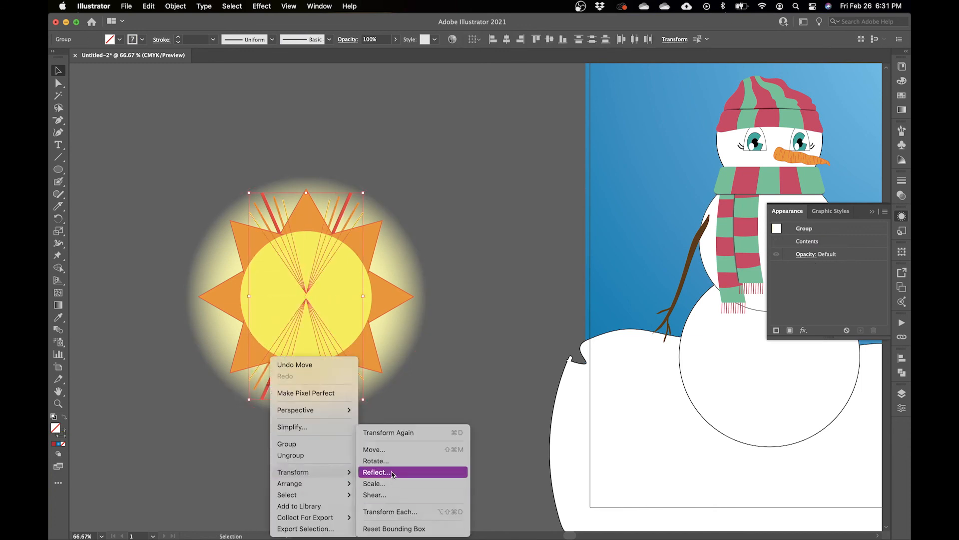
pyautogui.click(385, 469)
pyautogui.write('90')
pyautogui.click(656, 307)
pyautogui.click(460, 328)
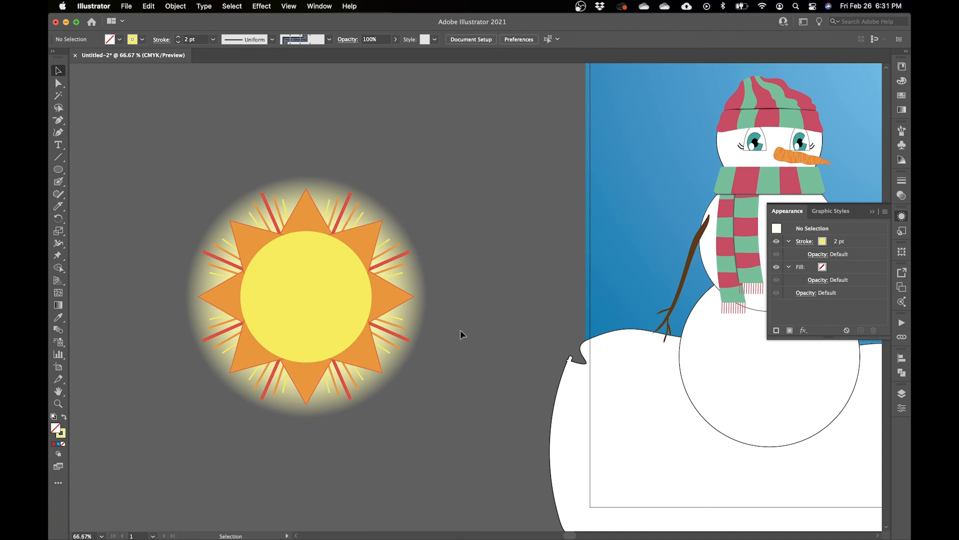
# Step: Copy the orange star and yellow circle, paste them in front, and scale the copies down inside the sun's center
pyautogui.click(306, 222)
pyautogui.keyDown('shift'); pyautogui.click(314, 323); pyautogui.keyUp('shift')
pyautogui.press('super+c')
pyautogui.press('super+f')
pyautogui.moveTo(414, 190); pyautogui.dragTo(391, 266)
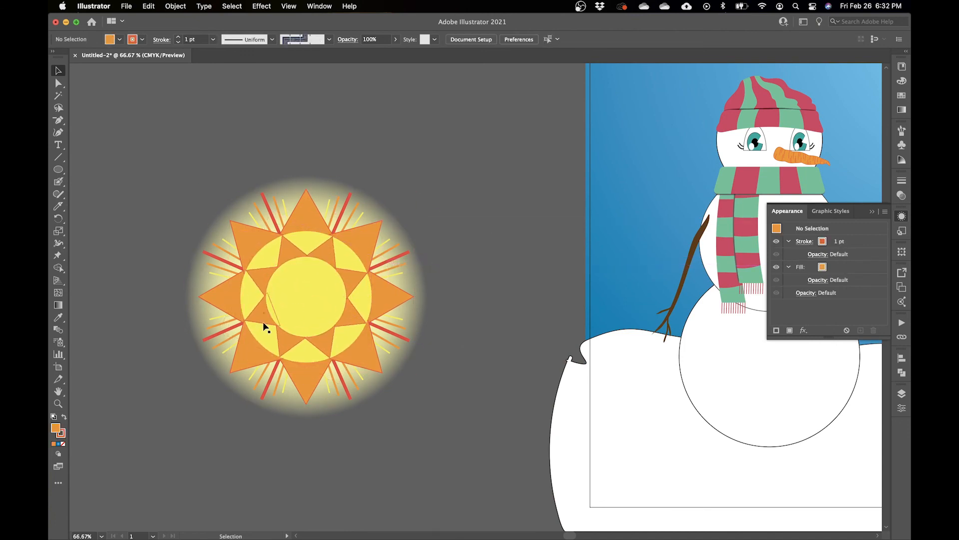
# Step: Lighten the inner circle's fill by lowering its yellow value
pyautogui.click(284, 312)
pyautogui.click(901, 80)
pyautogui.moveTo(842, 107); pyautogui.dragTo(827, 109)
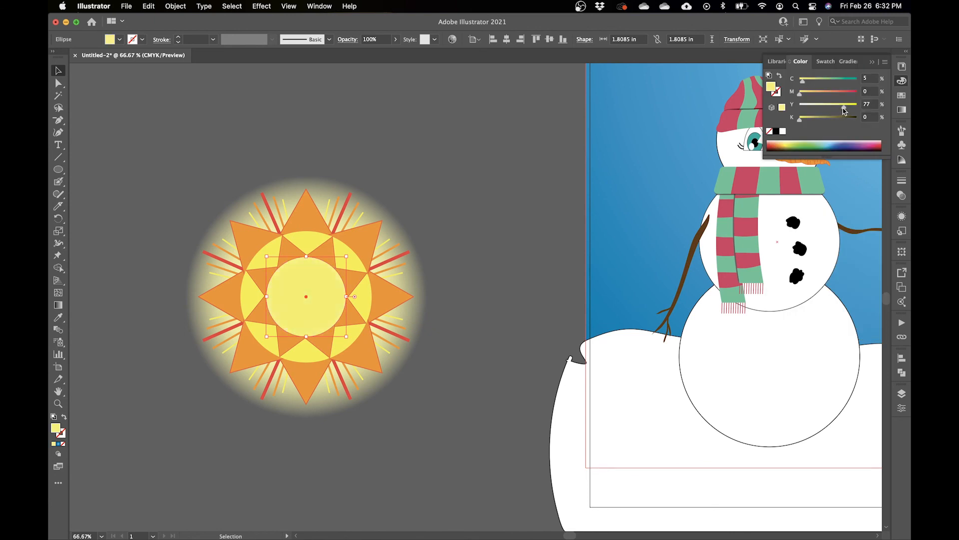
# Step: Select the inner star's points and mix a softer, lighter orange fill for them
pyautogui.click(324, 255)
pyautogui.keyDown('shift'); pyautogui.click(290, 255); pyautogui.keyUp('shift')
pyautogui.keyDown('shift'); pyautogui.click(264, 278); pyautogui.keyUp('shift')
pyautogui.keyDown('shift'); pyautogui.click(264, 312); pyautogui.keyUp('shift')
pyautogui.keyDown('shift'); pyautogui.click(351, 275); pyautogui.keyUp('shift')
pyautogui.keyDown('shift'); pyautogui.click(322, 338); pyautogui.keyUp('shift')
pyautogui.press('i')
pyautogui.click(358, 296)
pyautogui.click(814, 92)
pyautogui.moveTo(843, 107); pyautogui.dragTo(848, 107)
pyautogui.moveTo(814, 94); pyautogui.dragTo(835, 94)
pyautogui.press('v')
pyautogui.click(777, 92)
# Step: Group all the sun's parts and move the sun over the artboard's upper-right corner
pyautogui.moveTo(440, 170); pyautogui.dragTo(195, 465)
pyautogui.press('super+g')
pyautogui.press('super+minus')
pyautogui.press('super+minus')
pyautogui.moveTo(452, 362); pyautogui.dragTo(210, 385)
pyautogui.moveTo(240, 333); pyautogui.dragTo(566, 197)
pyautogui.moveTo(486, 249); pyautogui.dragTo(514, 253)
pyautogui.press('super+shift+a')
# Step: Move all the snowman artwork on Layer 1 slightly down and to the left, and lock that layer
pyautogui.click(902, 393)
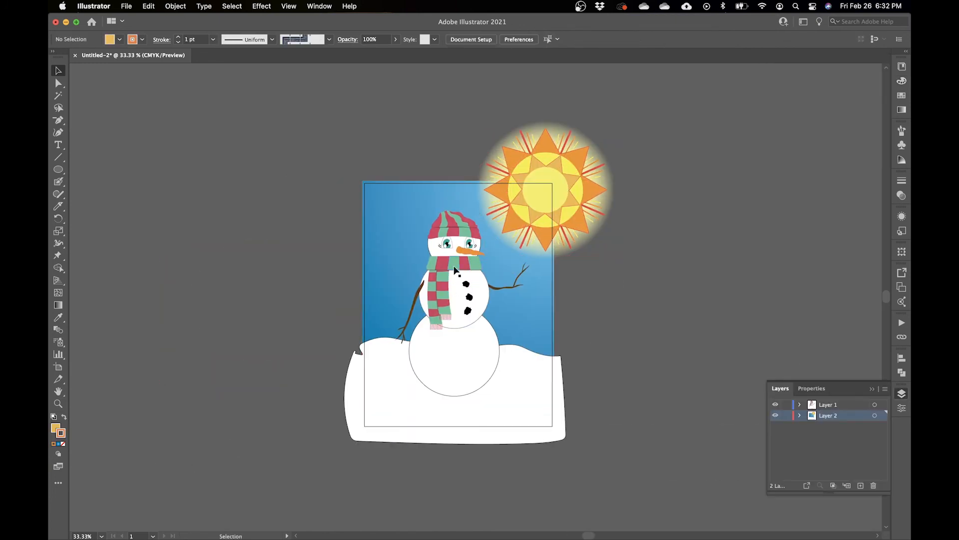
pyautogui.click(875, 405)
pyautogui.moveTo(459, 237); pyautogui.dragTo(452, 244)
pyautogui.click(786, 404)
# Step: On Layer 2, paint a long cloud with the Blob Brush at the sky's upper left and make it solid white
pyautogui.click(828, 415)
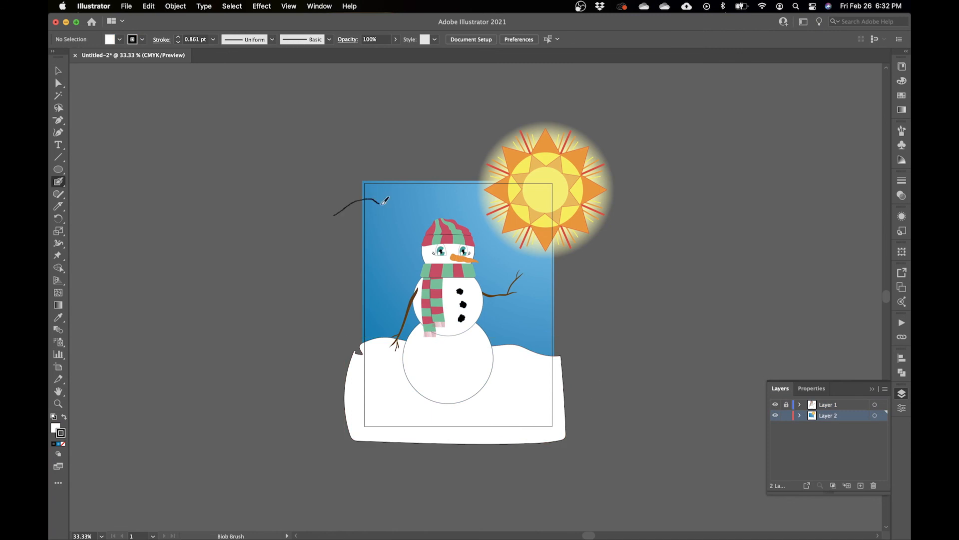
pyautogui.moveTo(442, 212); pyautogui.dragTo(442, 212)
pyautogui.press('v')
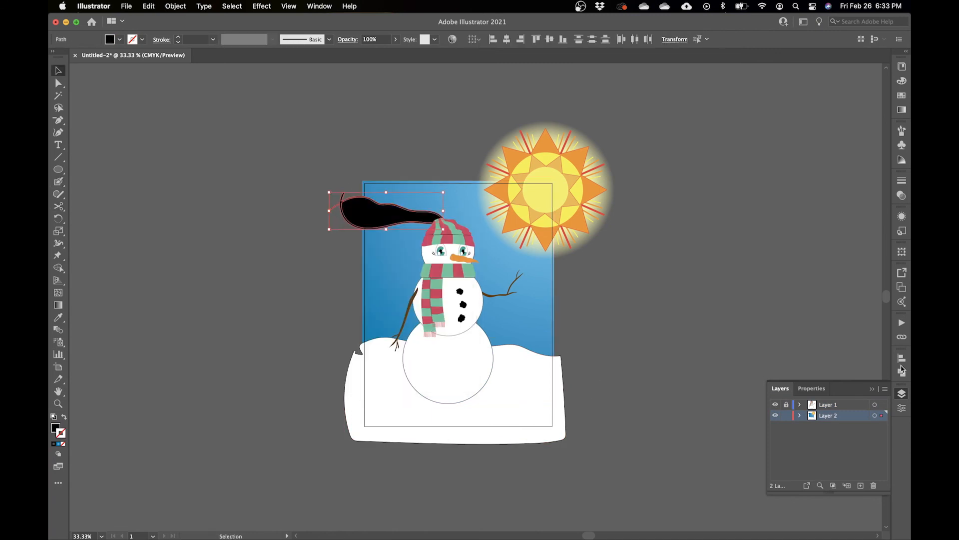
pyautogui.press('super+shift+F9')
pyautogui.press('p')
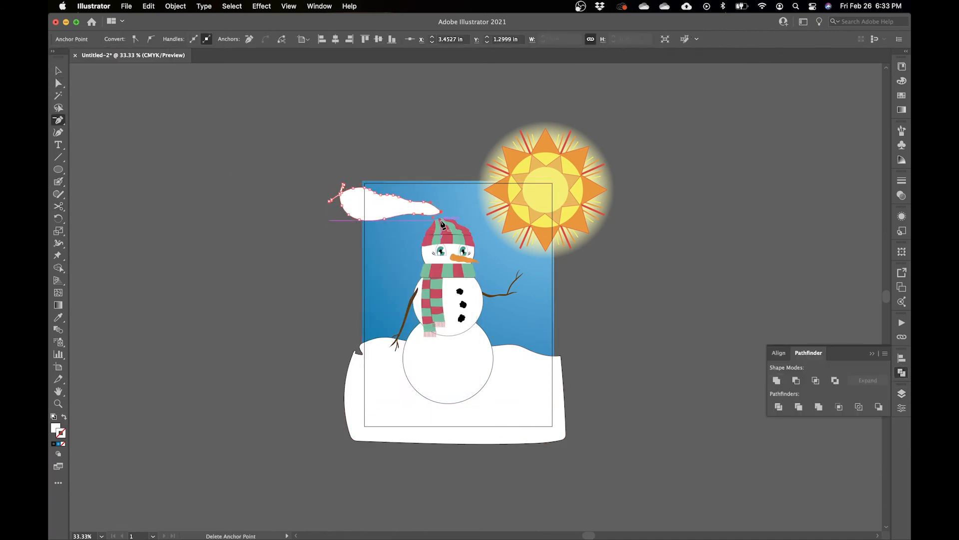
pyautogui.press('v')
# Step: Paint a second white cloud behind the snowman's raised twig arm and fill in its outline
pyautogui.hotkey('shift', 'b')
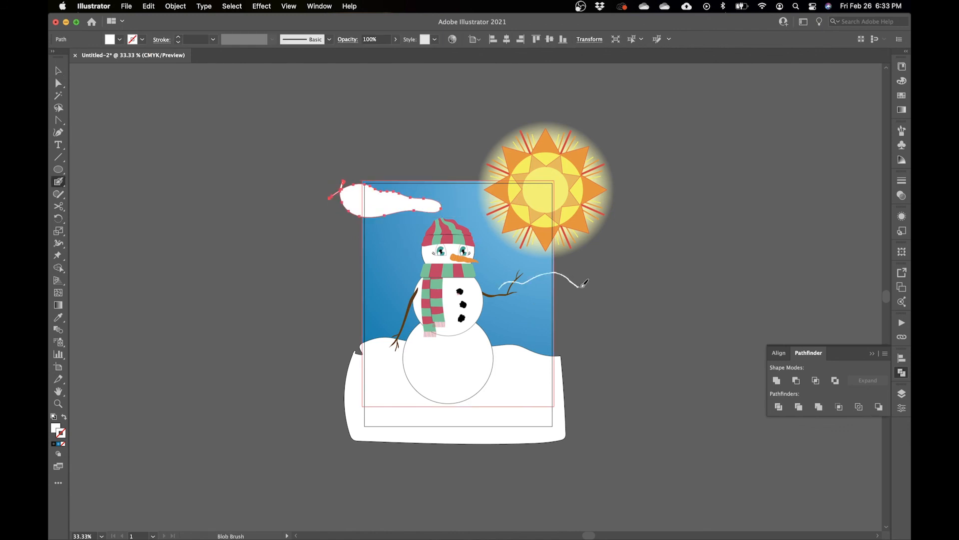
pyautogui.moveTo(504, 285); pyautogui.dragTo(504, 284)
pyautogui.press('v')
pyautogui.rightClick(535, 281)
pyautogui.click(569, 364)
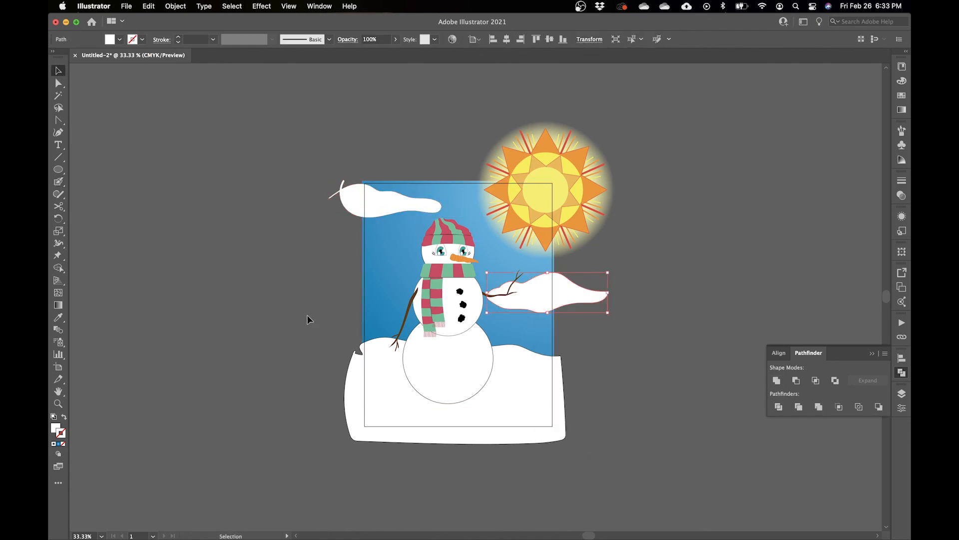
# Step: Paint a tiny white cloud just above the hat, beside the first cloud's tip, and make it solid
pyautogui.moveTo(458, 209); pyautogui.dragTo(446, 210)
pyautogui.press('v')
pyautogui.rightClick(449, 211)
pyautogui.click(516, 300)
# Step: Paint a thin cloud below the first one and a small cloud at the artboard's left edge, both solid white
pyautogui.hotkey('shift', 'b')
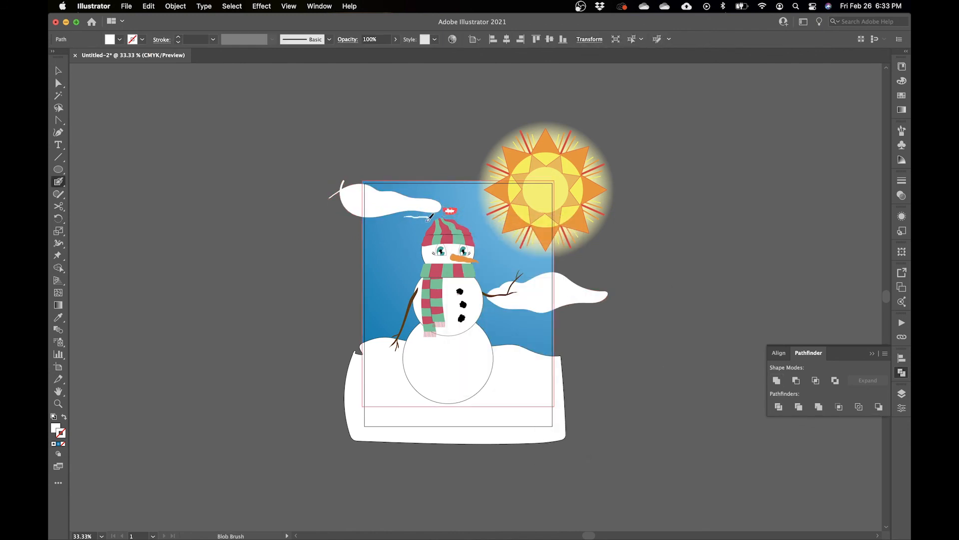
pyautogui.press('v')
pyautogui.rightClick(408, 223)
pyautogui.click(440, 308)
pyautogui.hotkey('shift', 'b')
pyautogui.rightClick(356, 294)
pyautogui.click(387, 381)
# Step: Draw a flat ellipse about 6 × 1 in across the snowman's base and fill it black
pyautogui.click(60, 170)
pyautogui.moveTo(491, 394); pyautogui.dragTo(359, 416)
pyautogui.press('v')
pyautogui.moveTo(425, 405); pyautogui.dragTo(411, 401)
pyautogui.click(119, 39)
pyautogui.click(76, 76)
# Step: Try applying the previous Feather effect to the black ellipse, and undo it
pyautogui.click(261, 6)
pyautogui.click(265, 21)
pyautogui.press('super+z')
# Step: Apply a Feather effect with a reduced radius to the black ellipse
pyautogui.click(261, 6)
pyautogui.moveTo(299, 157)
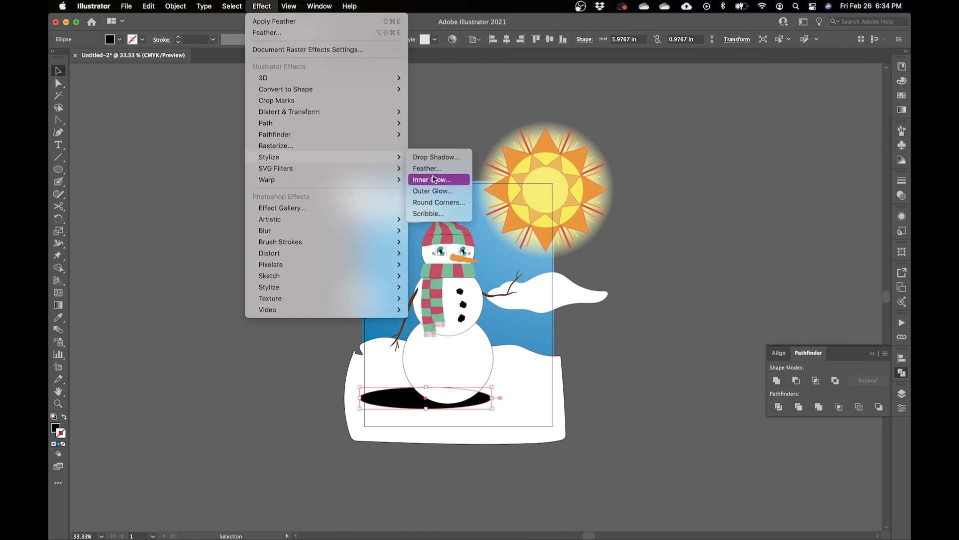
pyautogui.click(427, 168)
pyautogui.hotkey('shift', 'Down')
pyautogui.press('Return')
# Step: Narrow and position the feathered shadow beneath the snowman, and set its opacity to 55%
pyautogui.moveTo(360, 398); pyautogui.dragTo(372, 399)
pyautogui.moveTo(432, 409); pyautogui.dragTo(452, 405)
pyautogui.click(902, 194)
pyautogui.click(881, 192)
pyautogui.moveTo(879, 207); pyautogui.dragTo(861, 207)
pyautogui.click(730, 338)
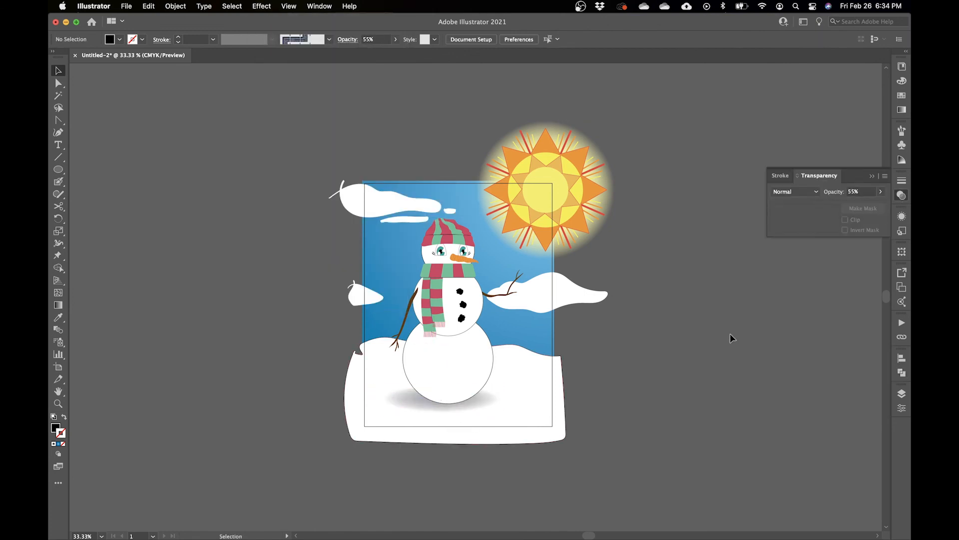
pyautogui.click(902, 196)
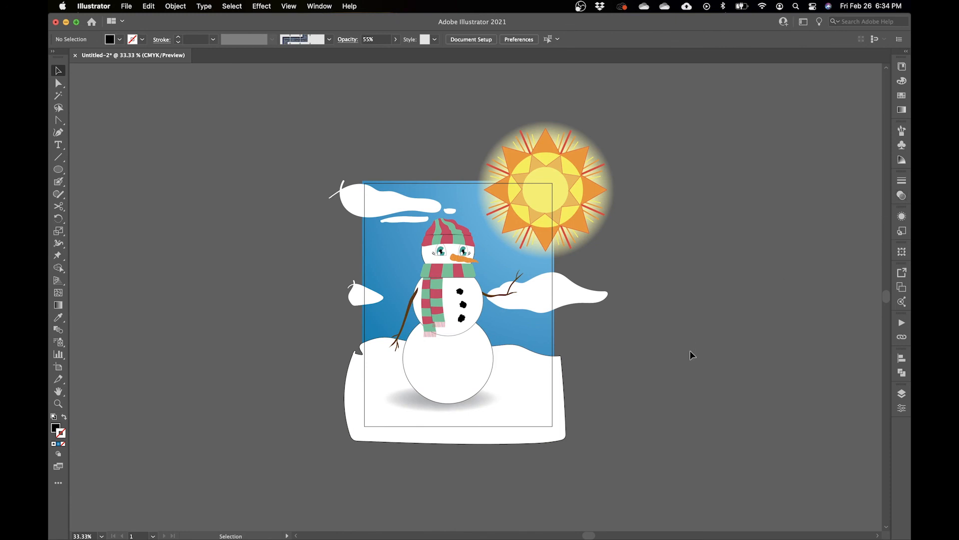
# Step: Examine the full artwork and the available save and export options, including exporting only the selected Layer 1 artwork
pyautogui.press('super+0')
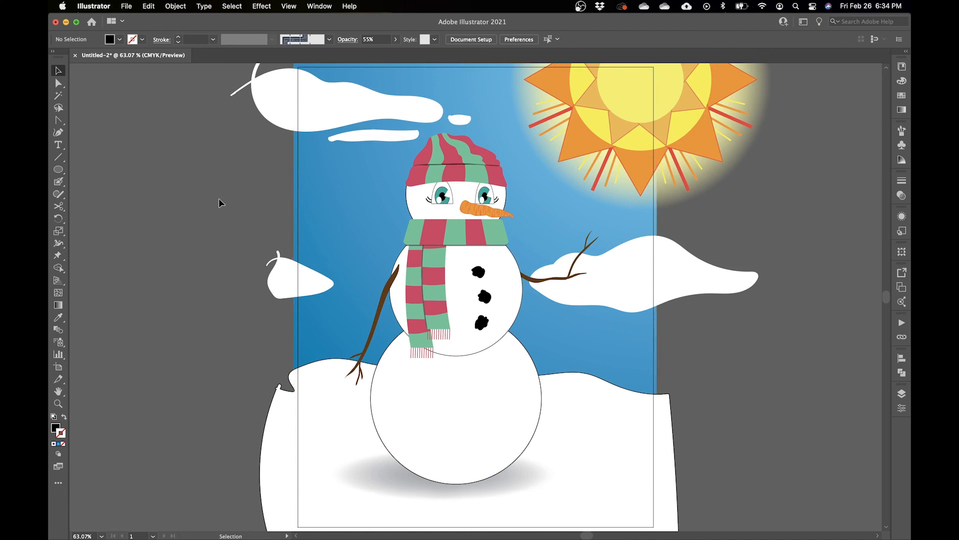
pyautogui.press('a')
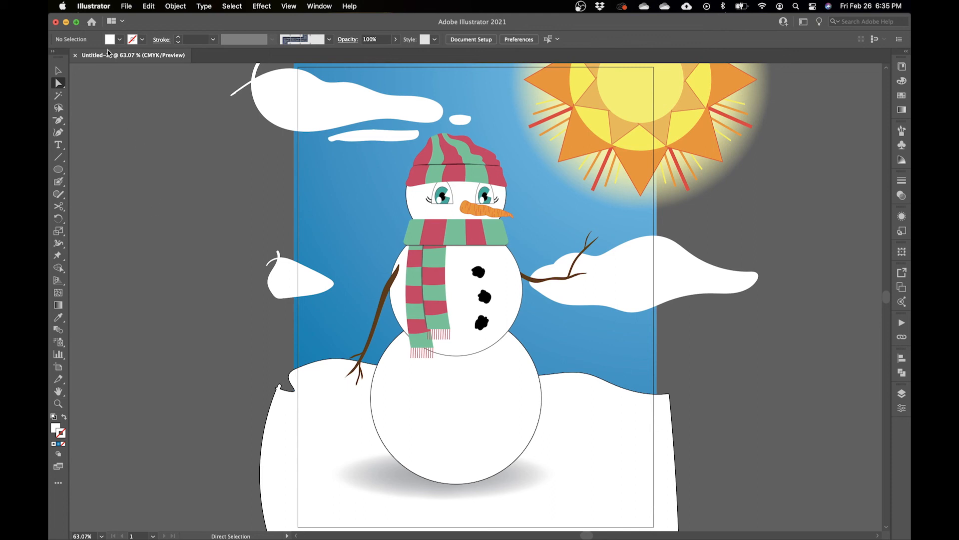
pyautogui.click(126, 7)
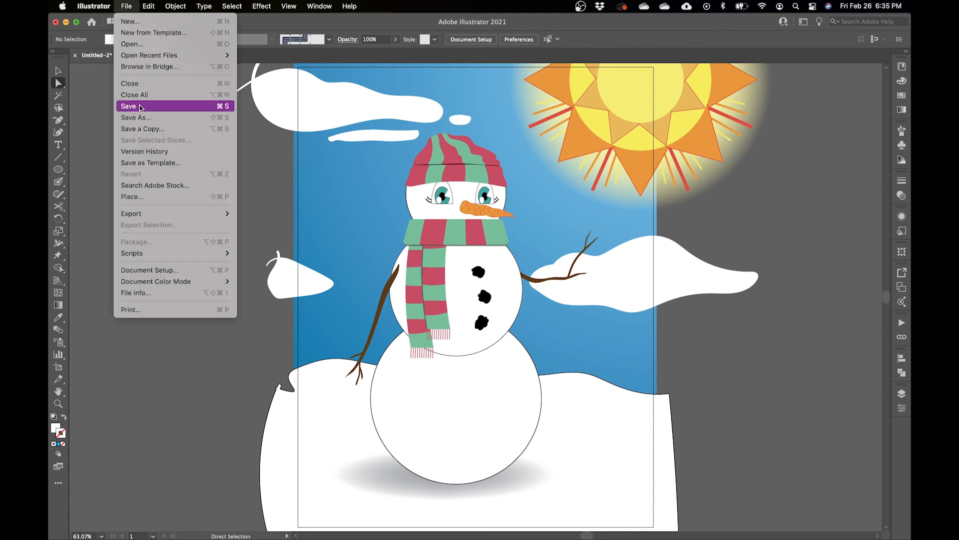
pyautogui.moveTo(156, 217)
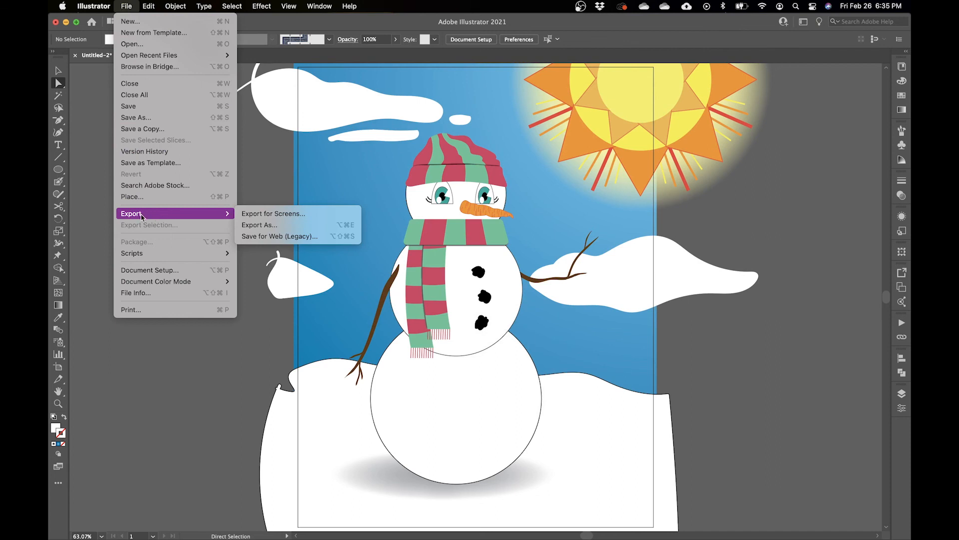
pyautogui.click(221, 360)
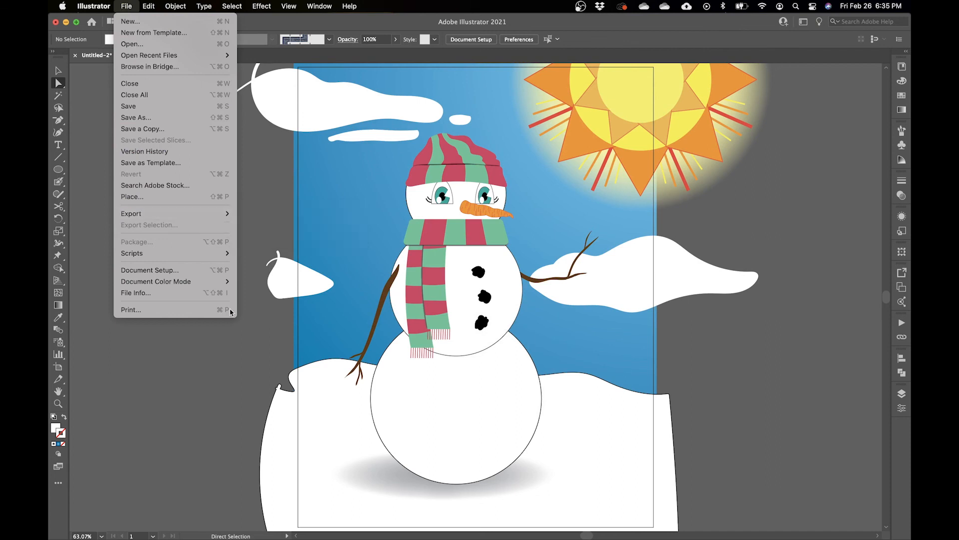
pyautogui.click(901, 393)
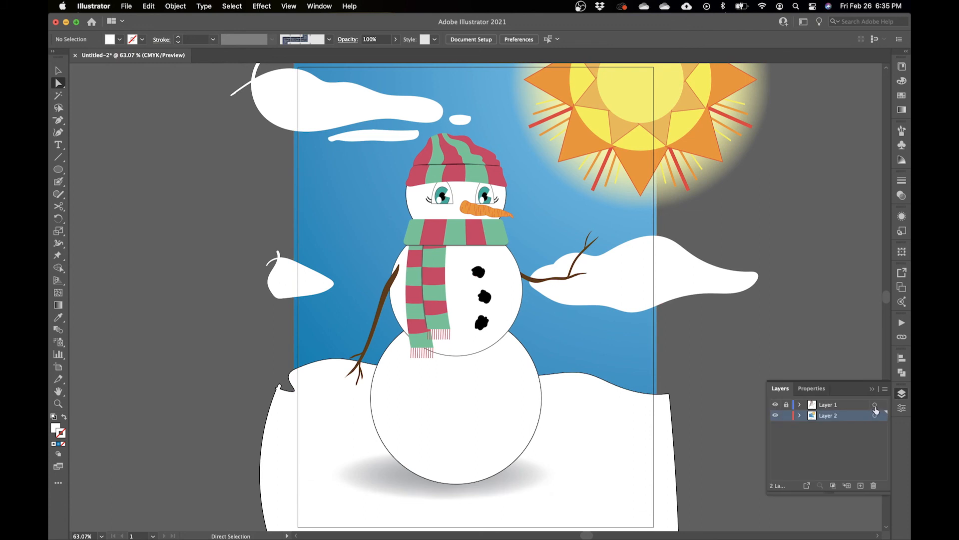
pyautogui.click(875, 404)
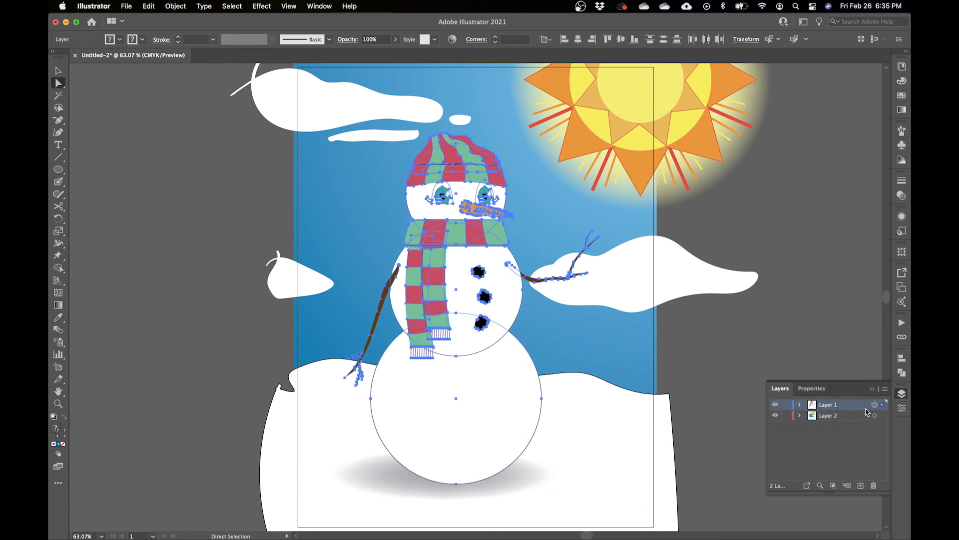
pyautogui.click(127, 9)
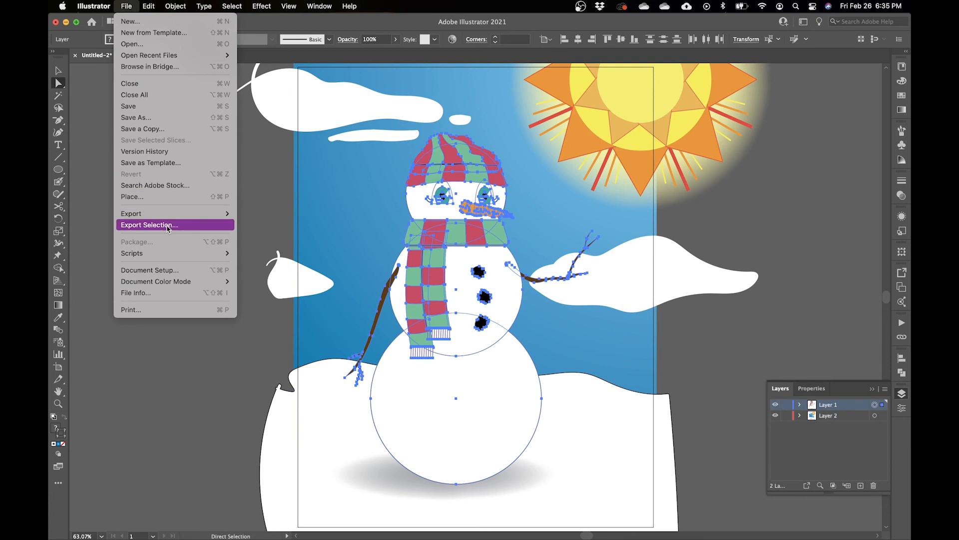
pyautogui.click(161, 370)
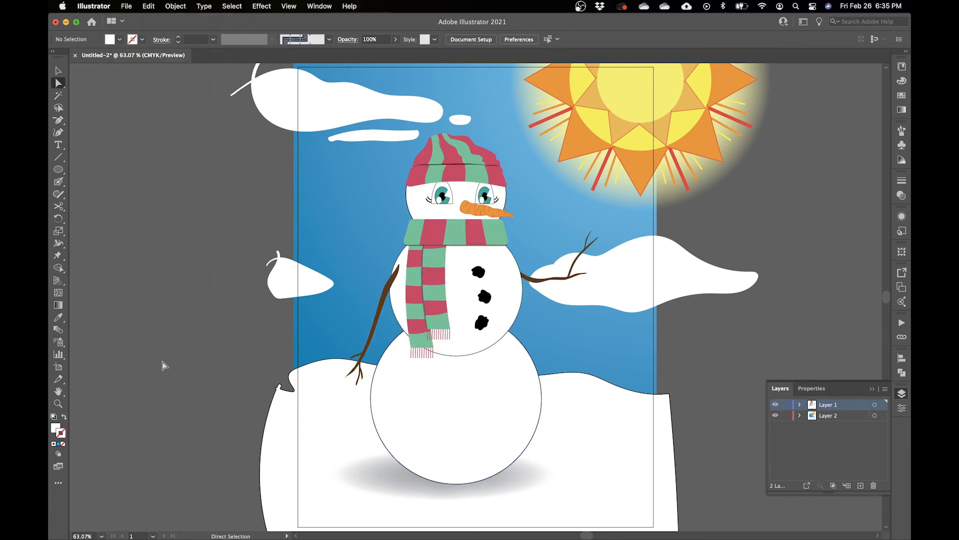